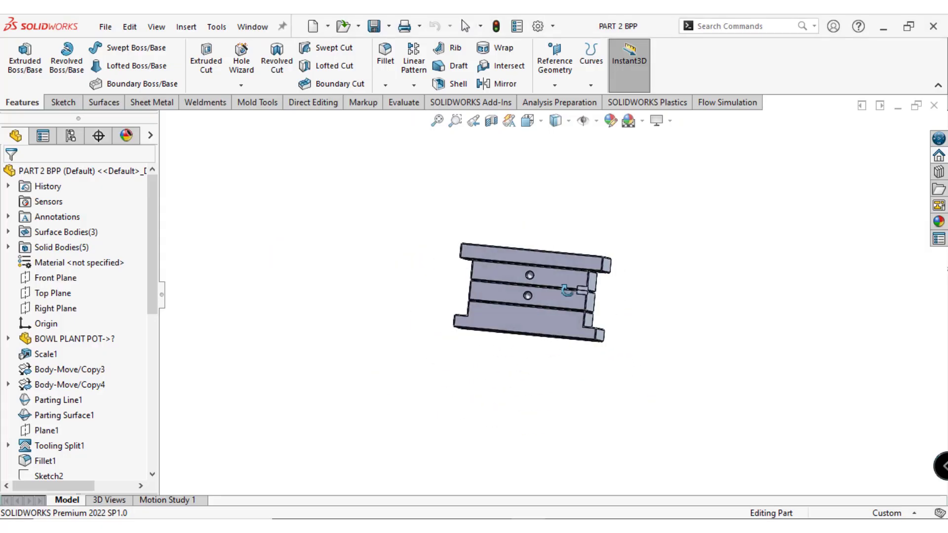
# - Isolate the middle mold plate and view it straight from the front
pyautogui.scroll(-2, 533, 321)
pyautogui.rightClick(490, 313)
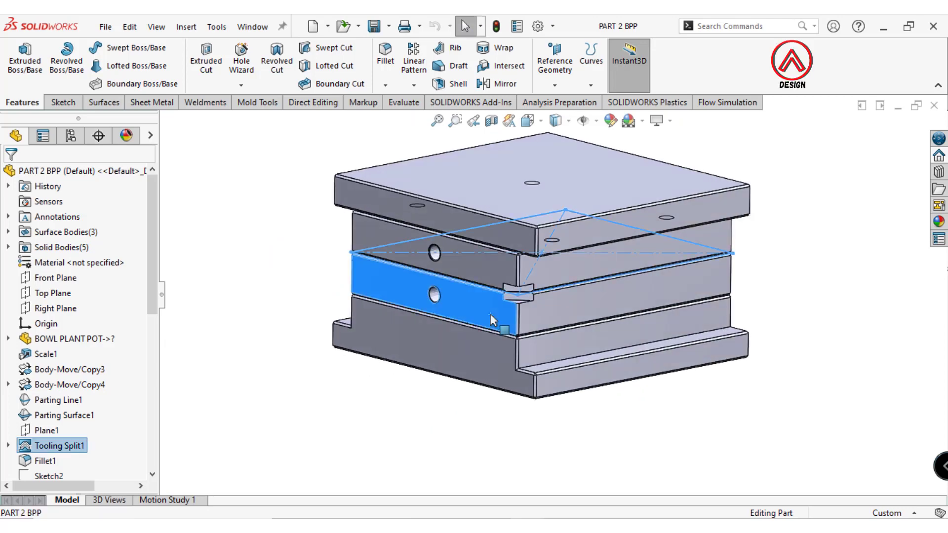
pyautogui.click(528, 415)
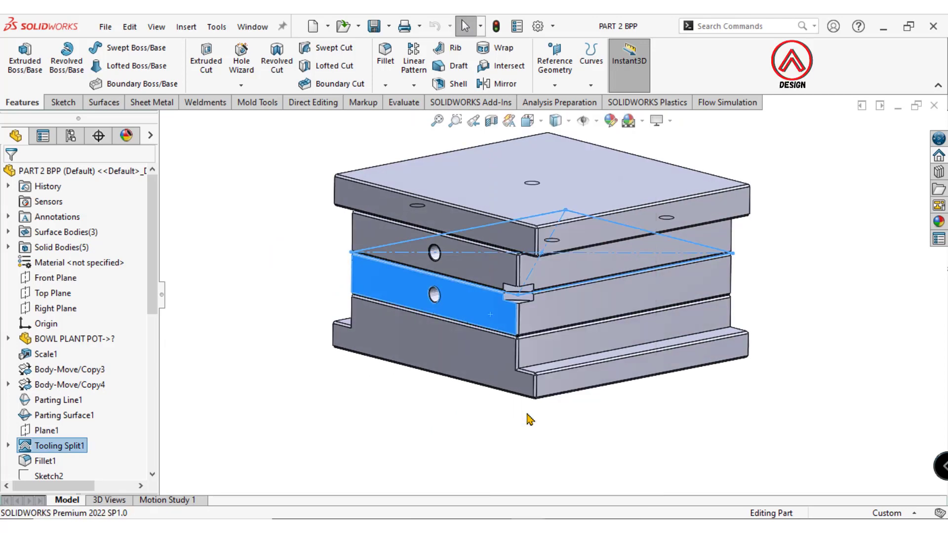
pyautogui.click(536, 123)
pyautogui.click(553, 183)
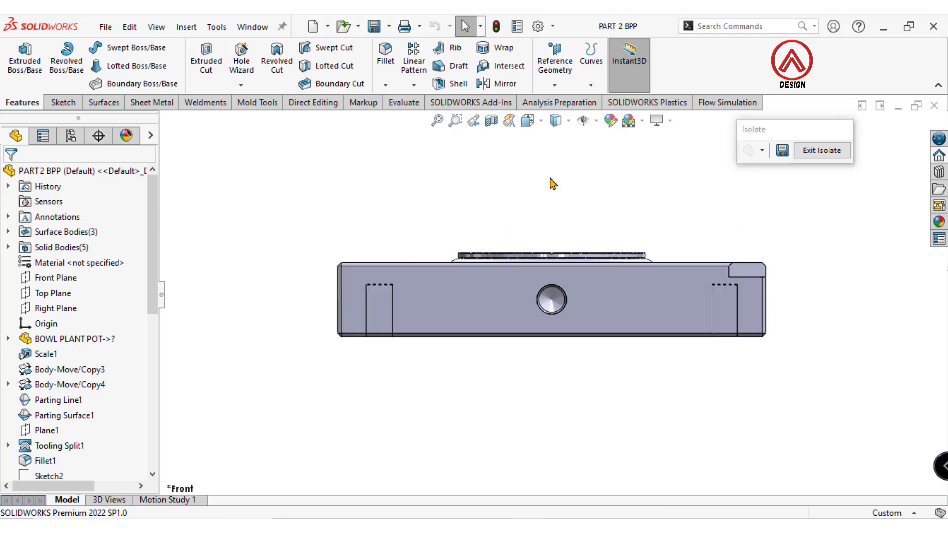
# - Cut the isolated plate in section through the Front Plane
pyautogui.click(49, 280)
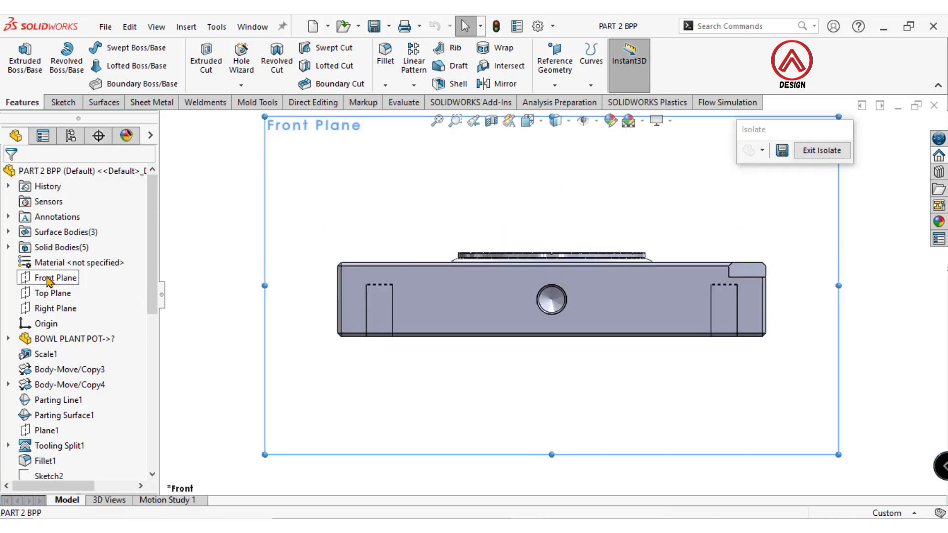
pyautogui.click(488, 123)
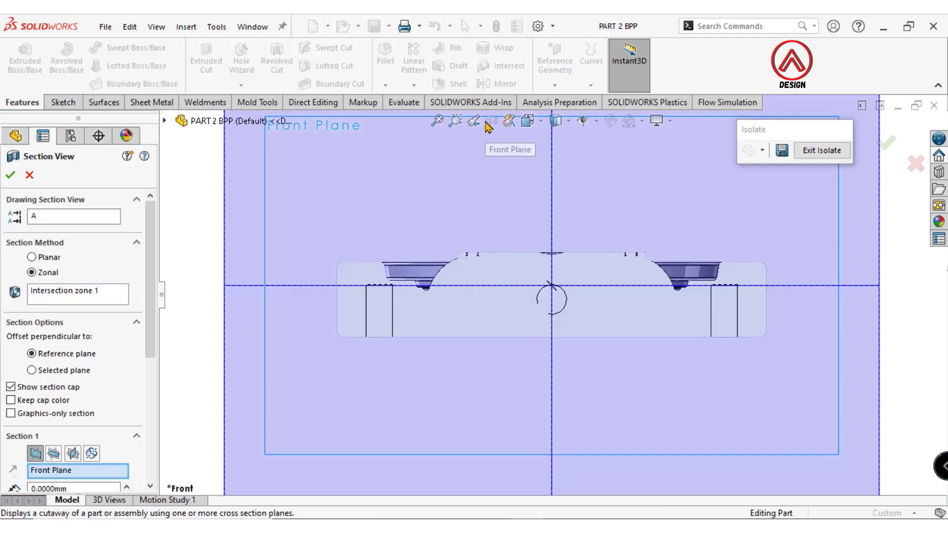
pyautogui.click(11, 173)
pyautogui.click(55, 278)
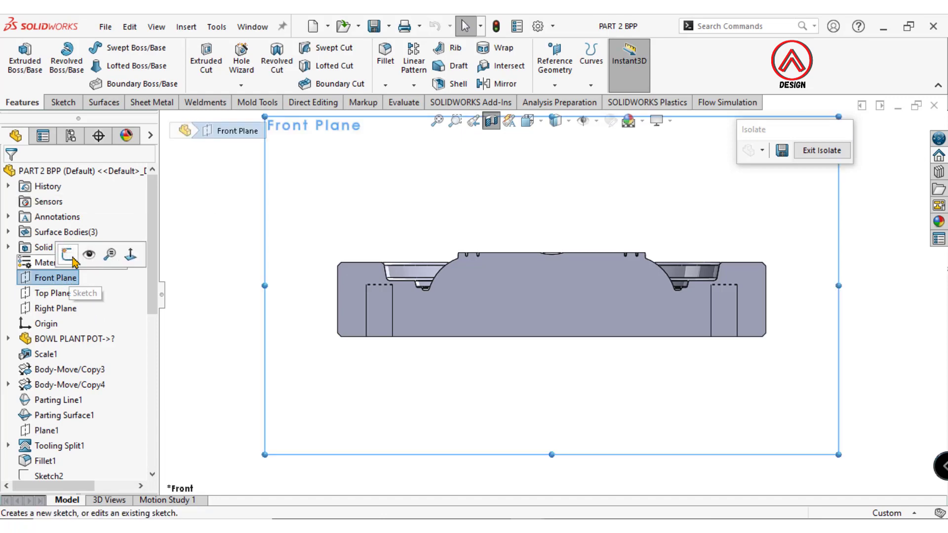
# - Start a Front Plane sketch with a vertical centreline through the plate centre
pyautogui.click(73, 258)
pyautogui.click(105, 49)
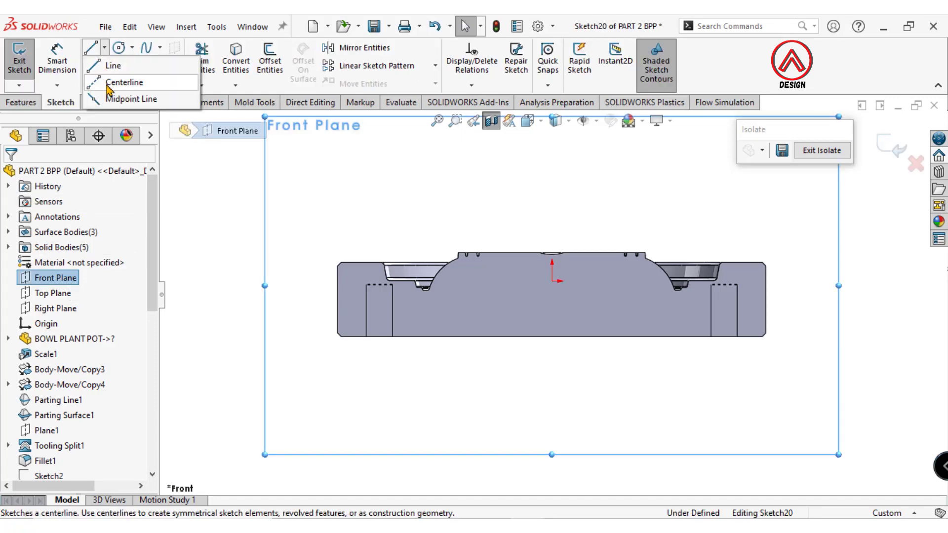
pyautogui.click(110, 85)
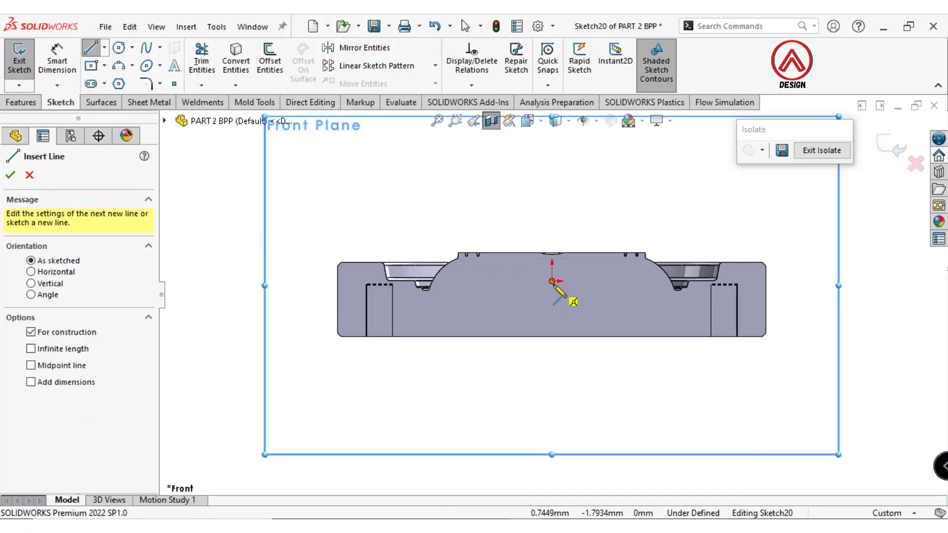
pyautogui.click(551, 216)
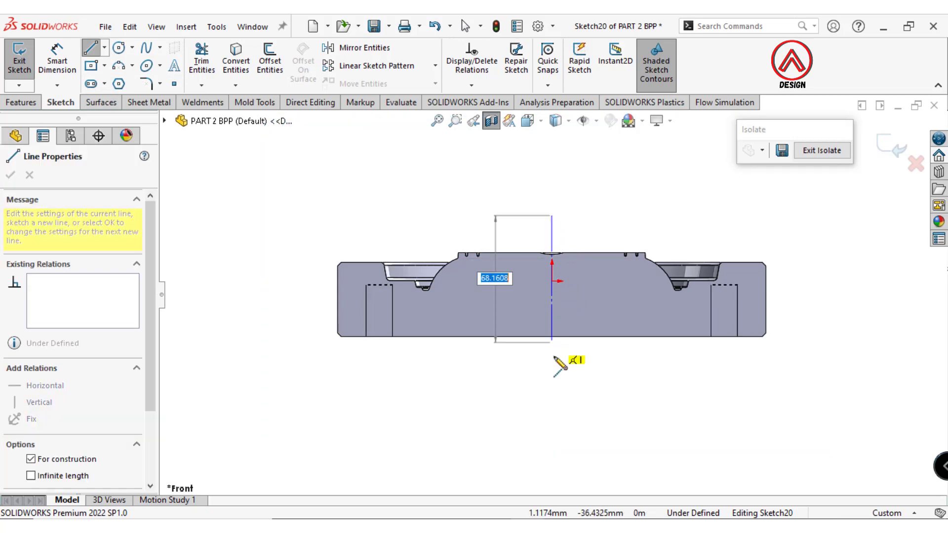
pyautogui.click(551, 415)
pyautogui.press('Escape')
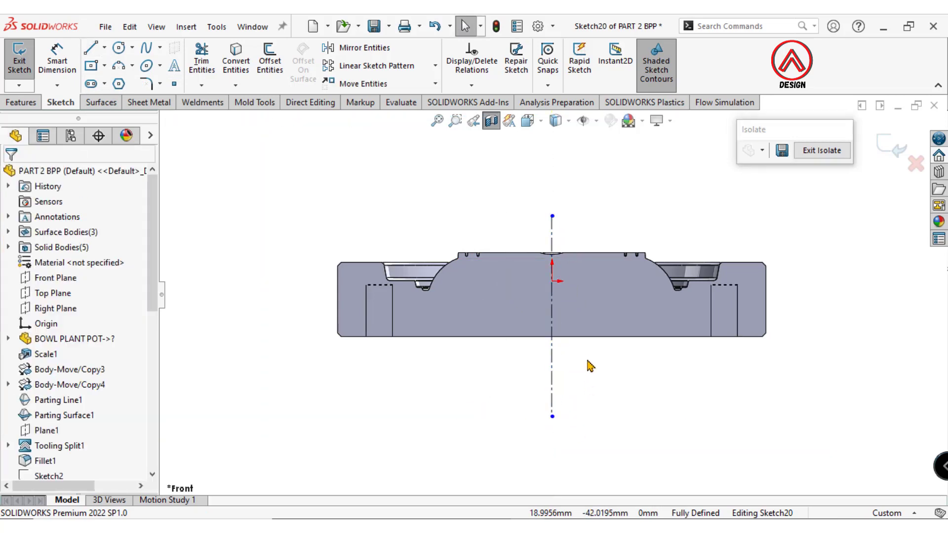
# - Draw the profile from the top edge: slanted line, short horizontal step, vertical to bottom edge
pyautogui.scroll(-1, 590, 366)
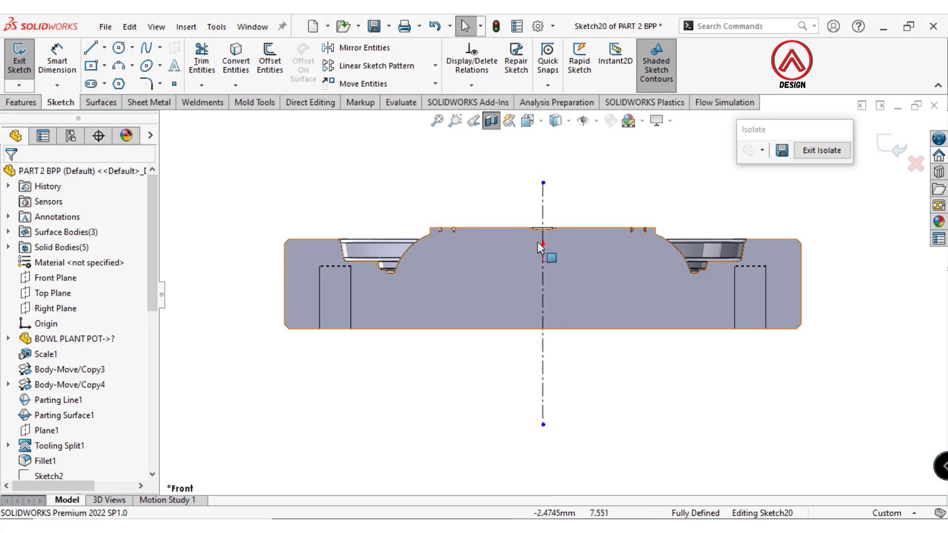
pyautogui.scroll(-3, 545, 249)
pyautogui.click(90, 50)
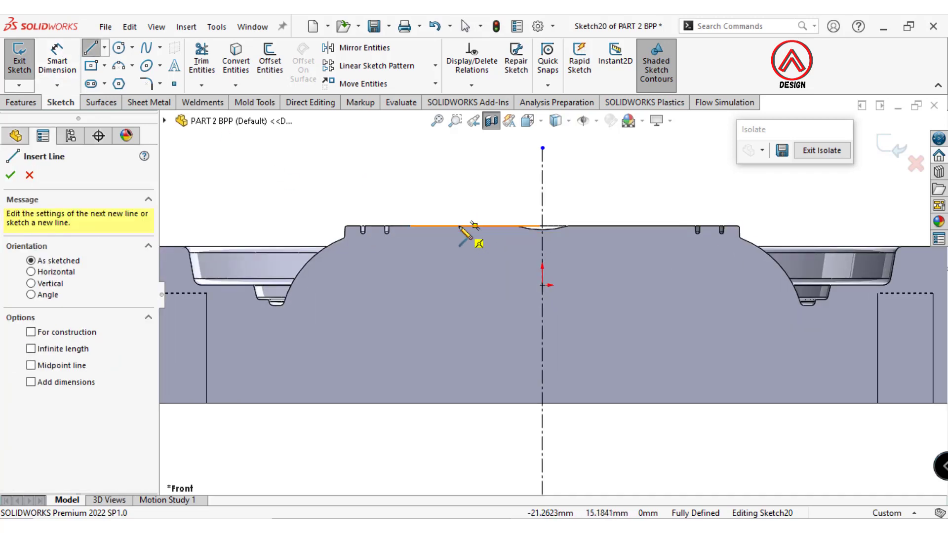
pyautogui.click(474, 226)
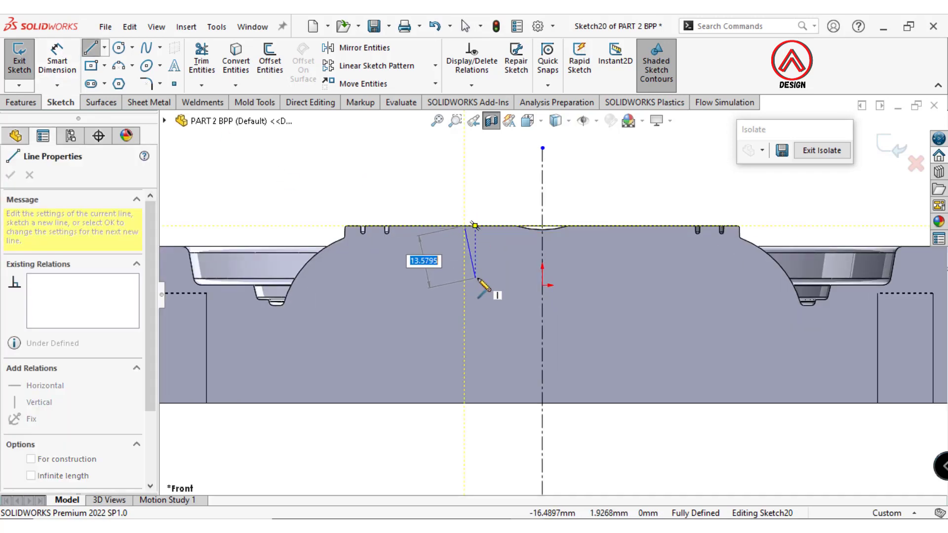
pyautogui.click(482, 275)
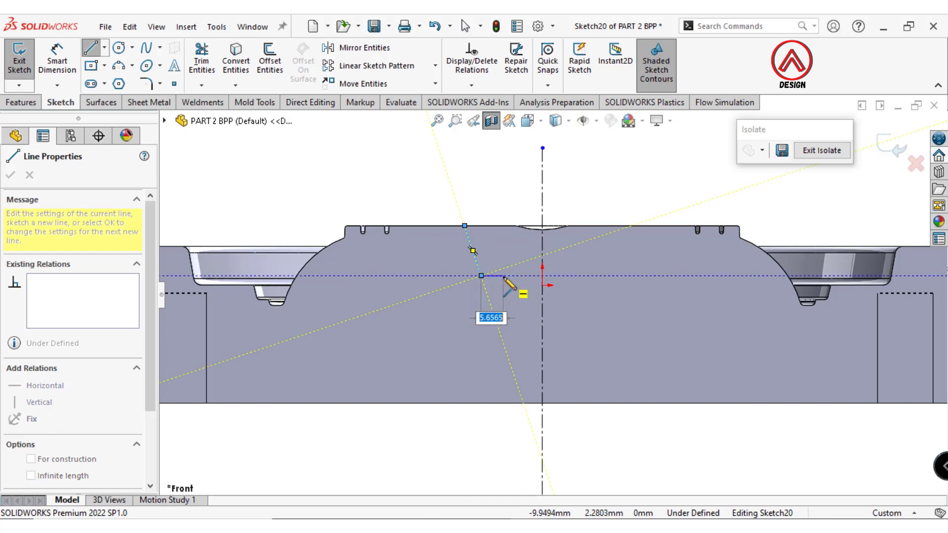
pyautogui.click(515, 276)
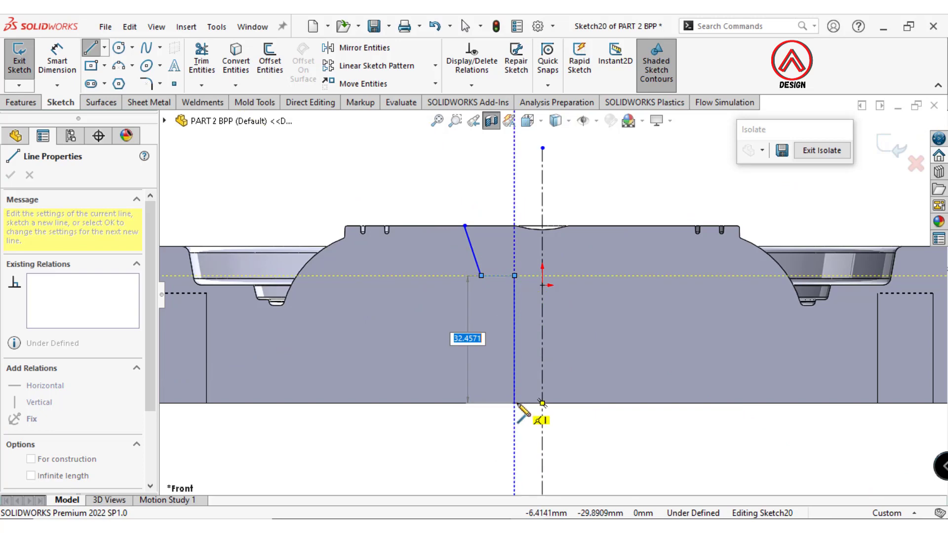
pyautogui.click(514, 403)
# - Dimension the top width 40 to the centerline and the 10° taper angle
pyautogui.press('Escape')
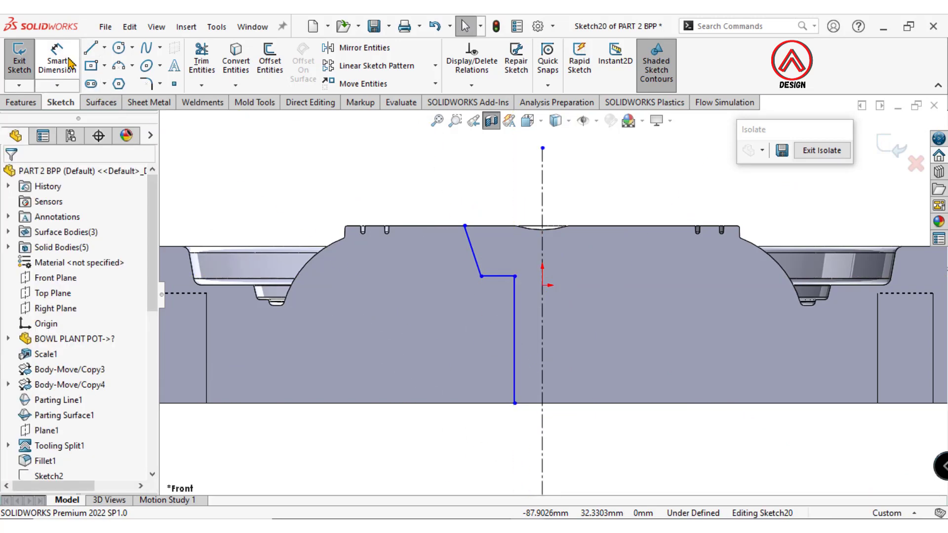
pyautogui.click(464, 225)
pyautogui.click(542, 219)
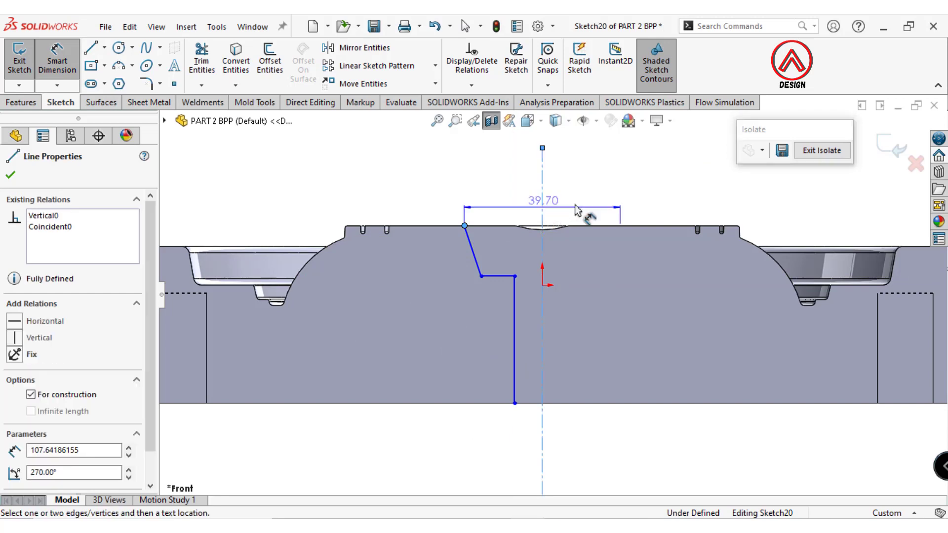
pyautogui.click(599, 183)
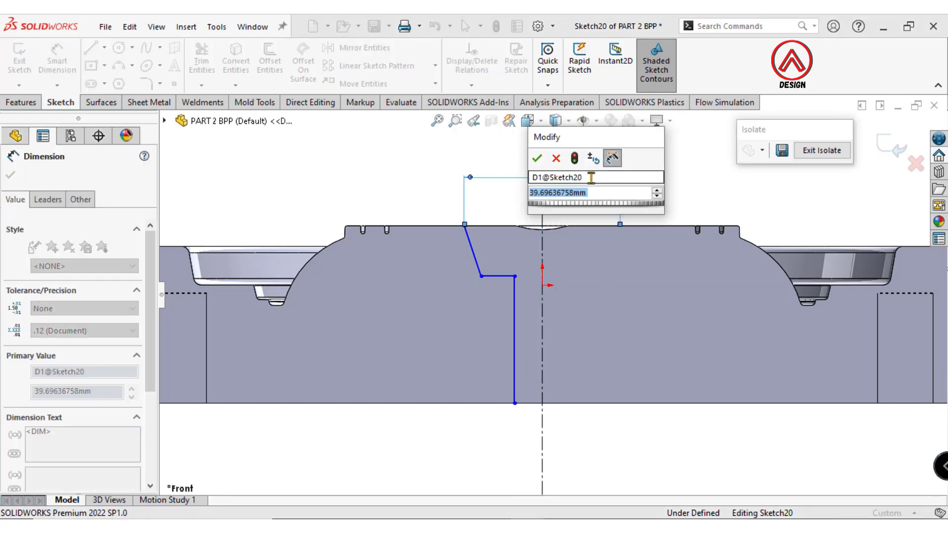
pyautogui.write('40')
pyautogui.press('Return')
pyautogui.scroll(-2, 508, 242)
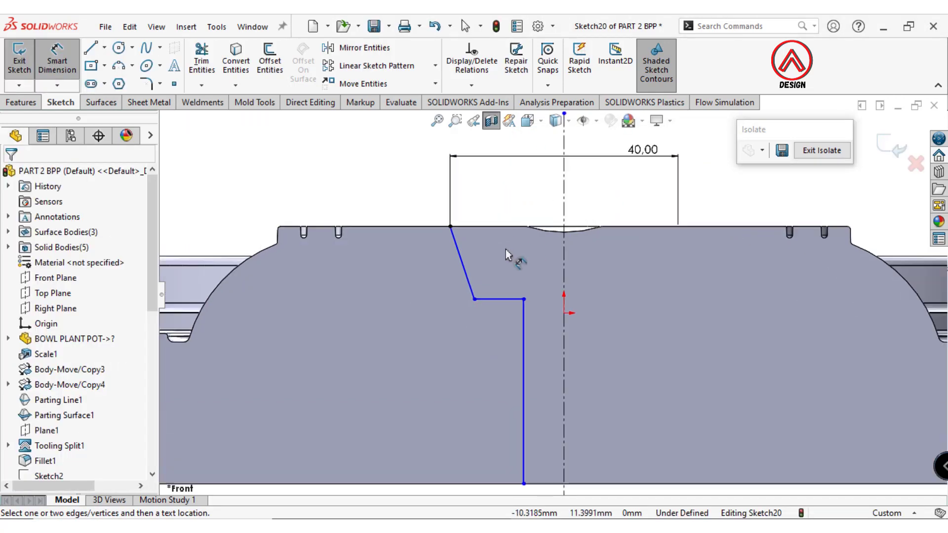
pyautogui.click(461, 260)
pyautogui.click(564, 232)
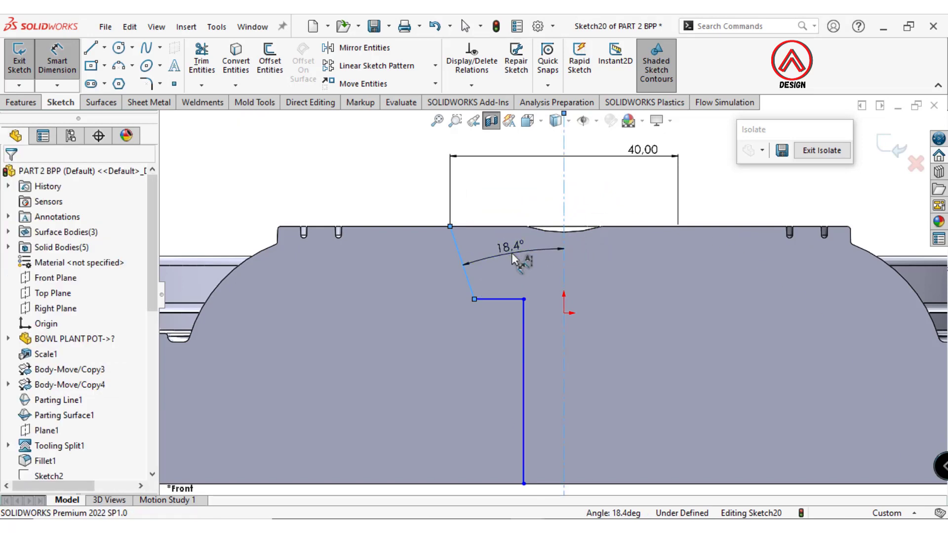
pyautogui.click(513, 260)
pyautogui.write('10')
pyautogui.press('Return')
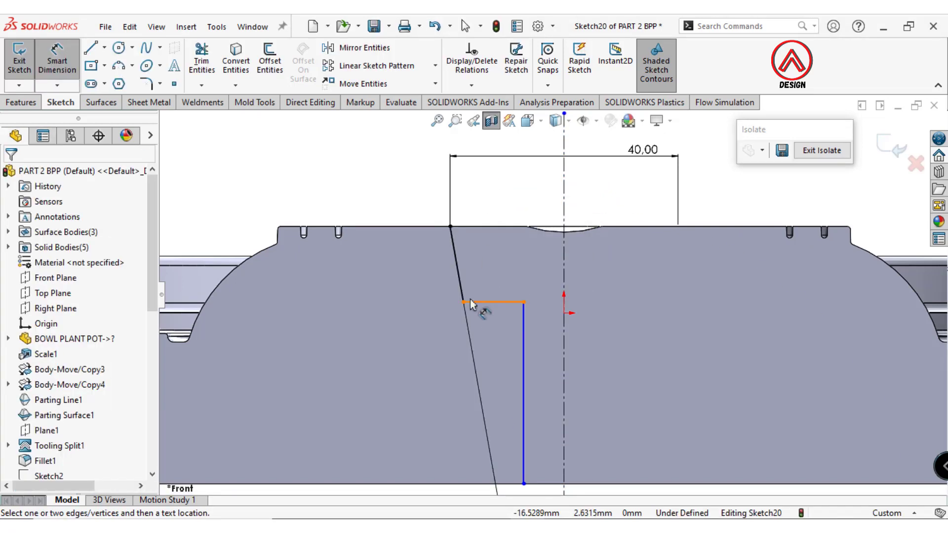
# - Dimension the step depth 20 and the stem width 15 across the centerline
pyautogui.click(471, 302)
pyautogui.click(449, 226)
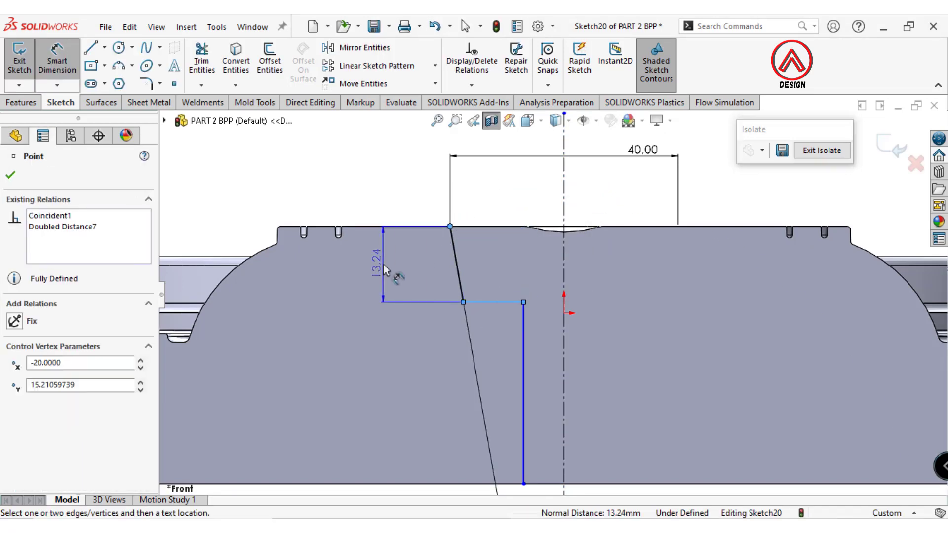
pyautogui.click(385, 269)
pyautogui.write('20')
pyautogui.press('Return')
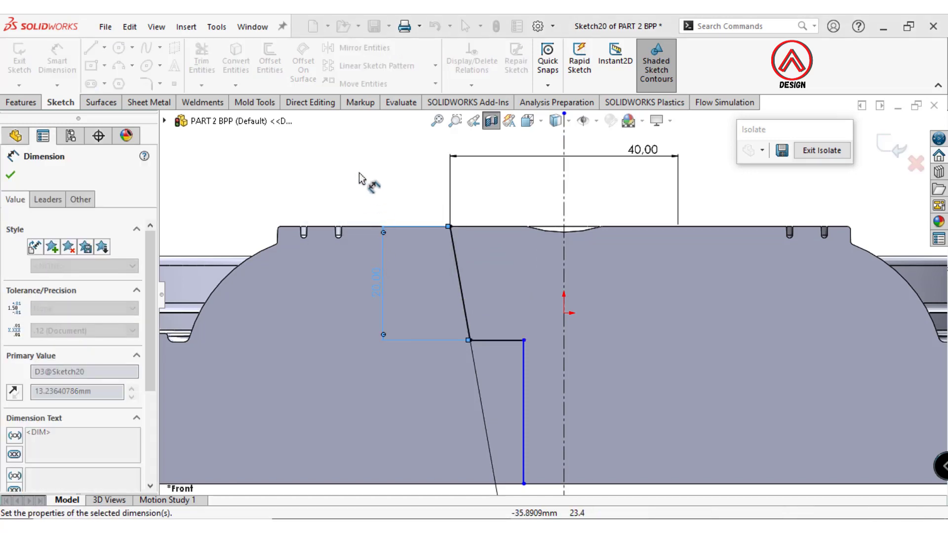
pyautogui.press('Escape')
pyautogui.scroll(3, 588, 338)
pyautogui.scroll(-2, 513, 345)
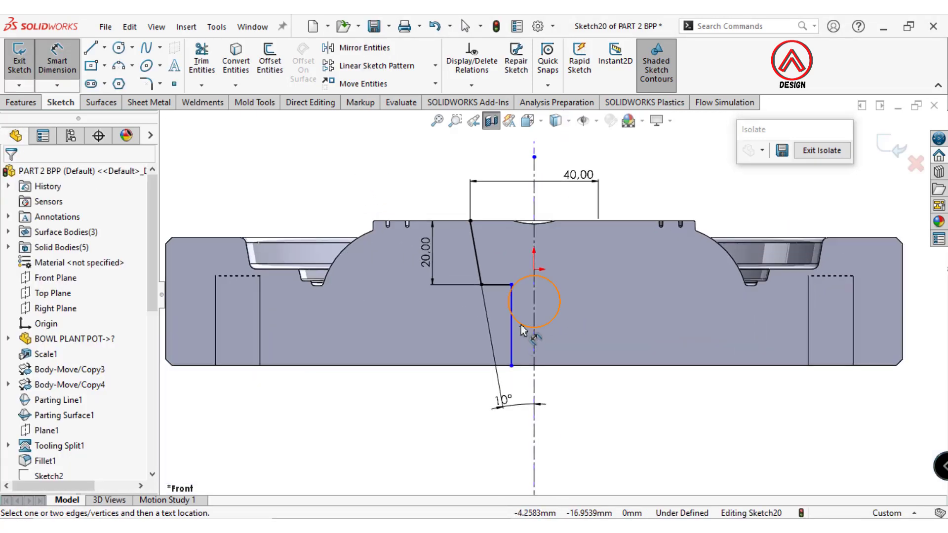
pyautogui.click(511, 325)
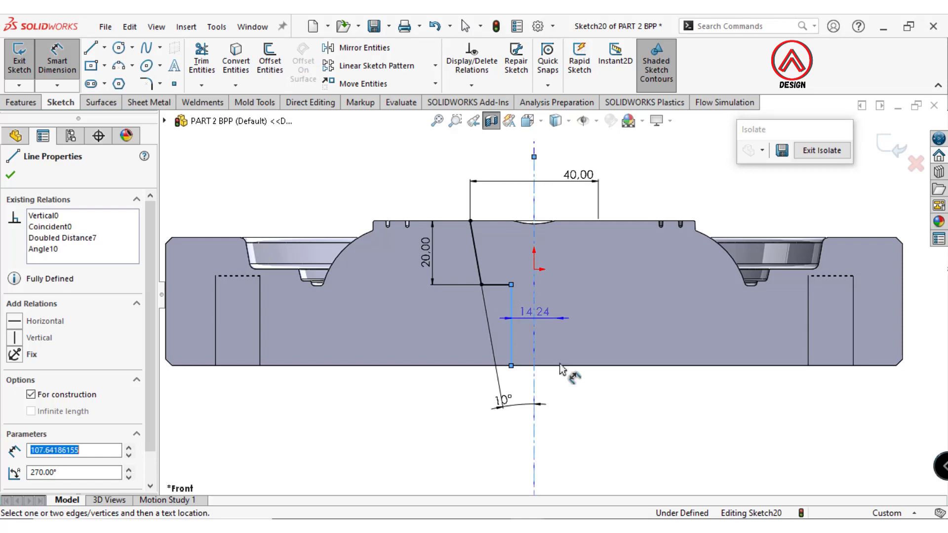
pyautogui.click(592, 408)
pyautogui.write('15')
pyautogui.press('Return')
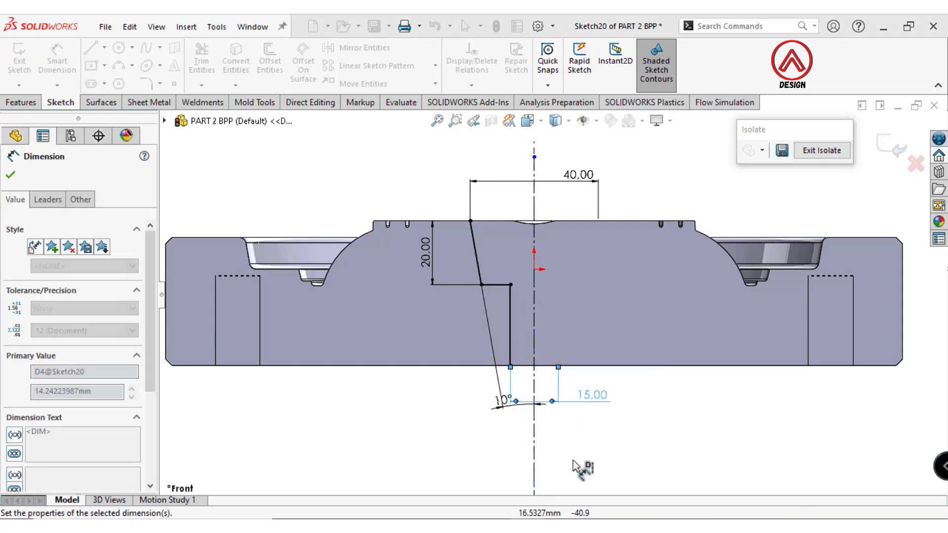
pyautogui.press('Escape')
# - Revolve the profile into a surface around the centerline
pyautogui.click(101, 104)
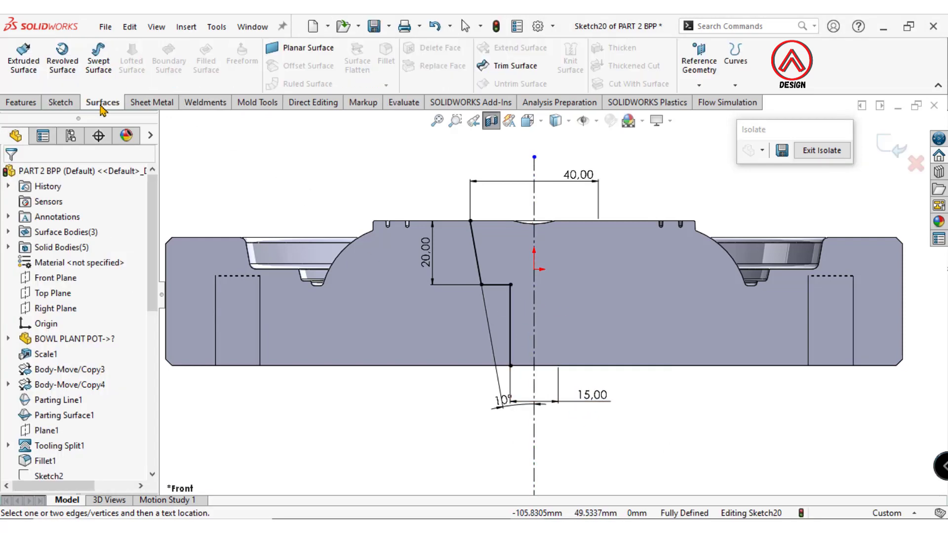
pyautogui.click(62, 74)
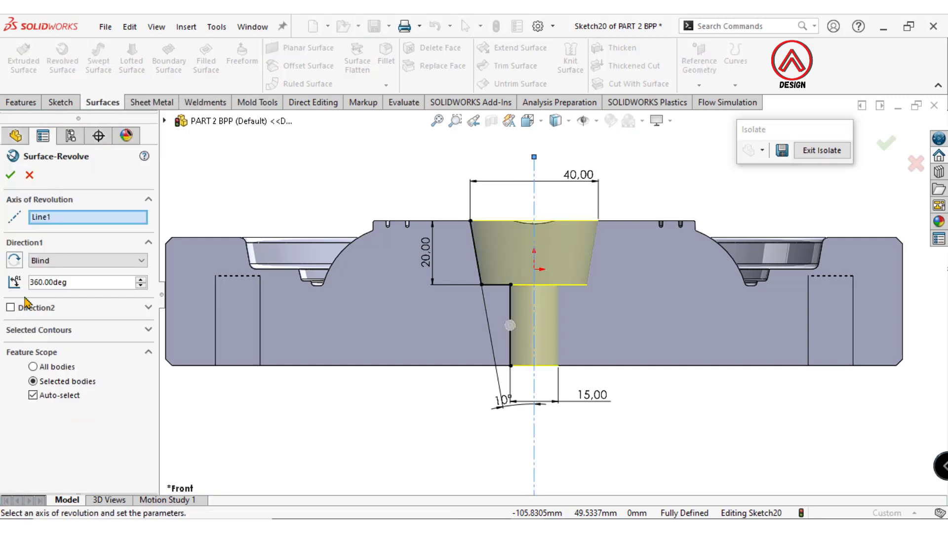
pyautogui.click(11, 176)
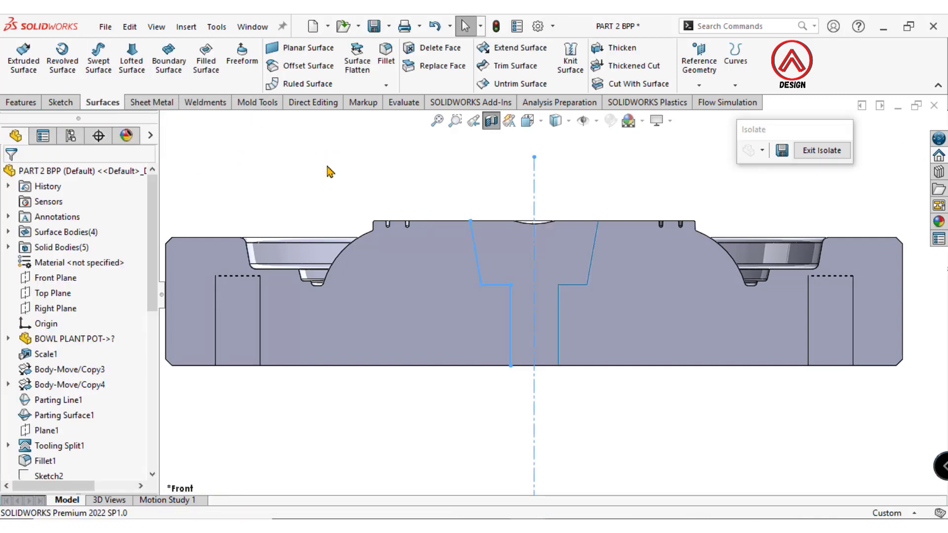
pyautogui.moveTo(518, 245); pyautogui.dragTo(590, 305, button='middle')
# - Turn off the section cut to show the whole plate
pyautogui.scroll(-3, 552, 244)
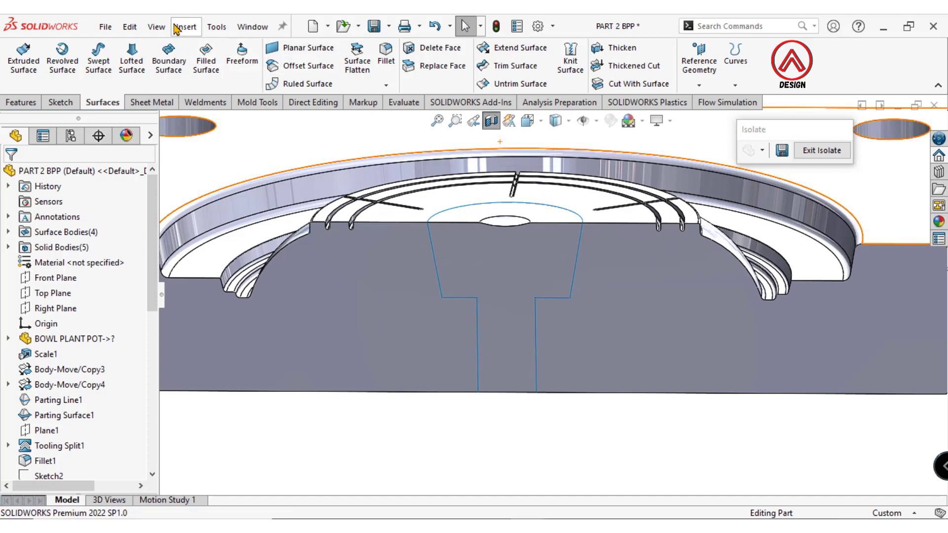
pyautogui.click(492, 125)
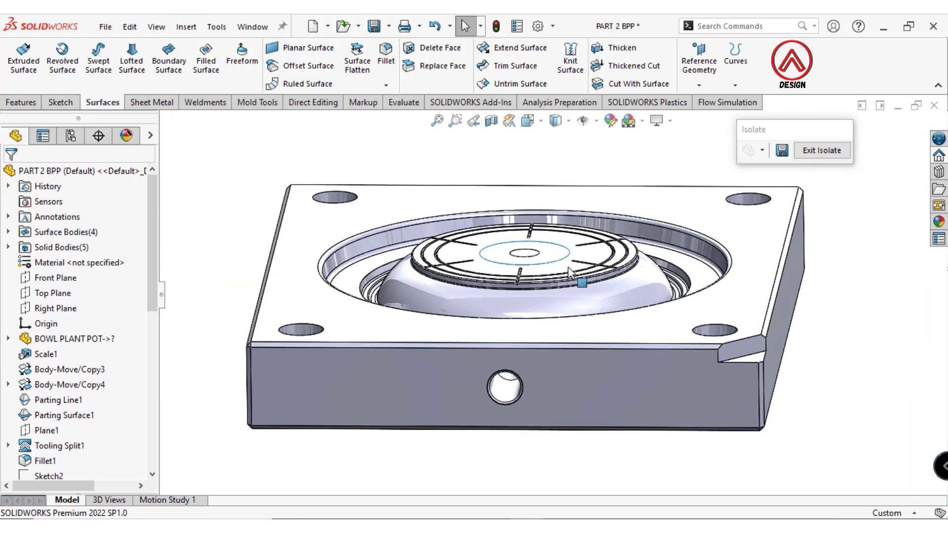
pyautogui.scroll(-3, 573, 279)
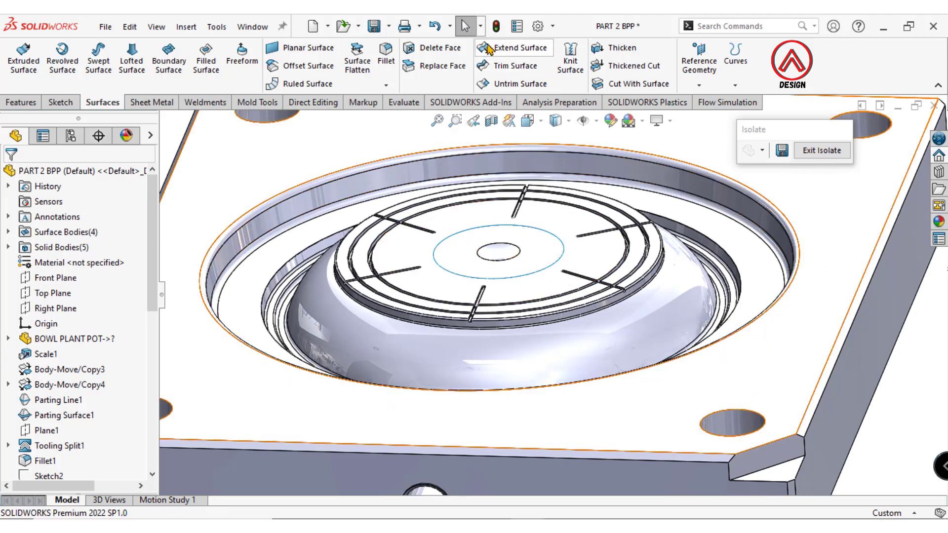
pyautogui.click(183, 29)
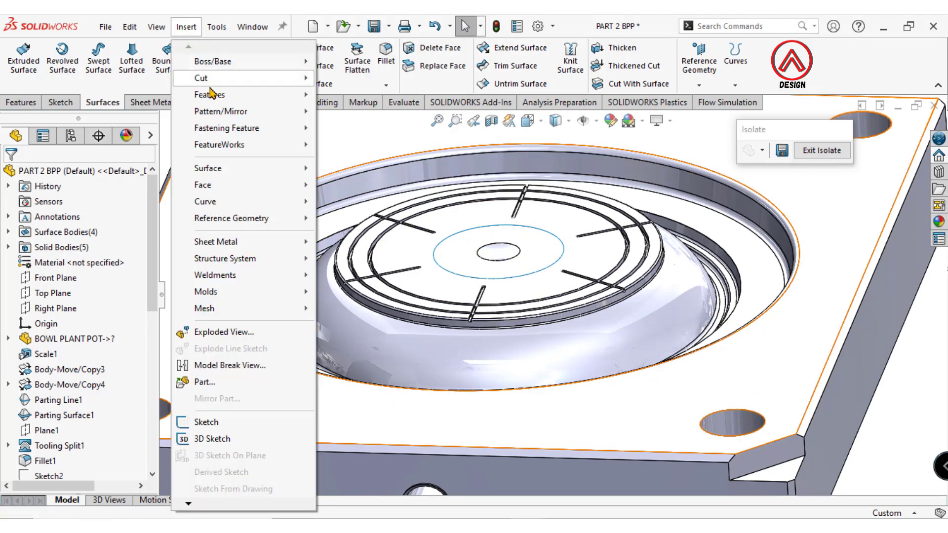
pyautogui.moveTo(209, 95)
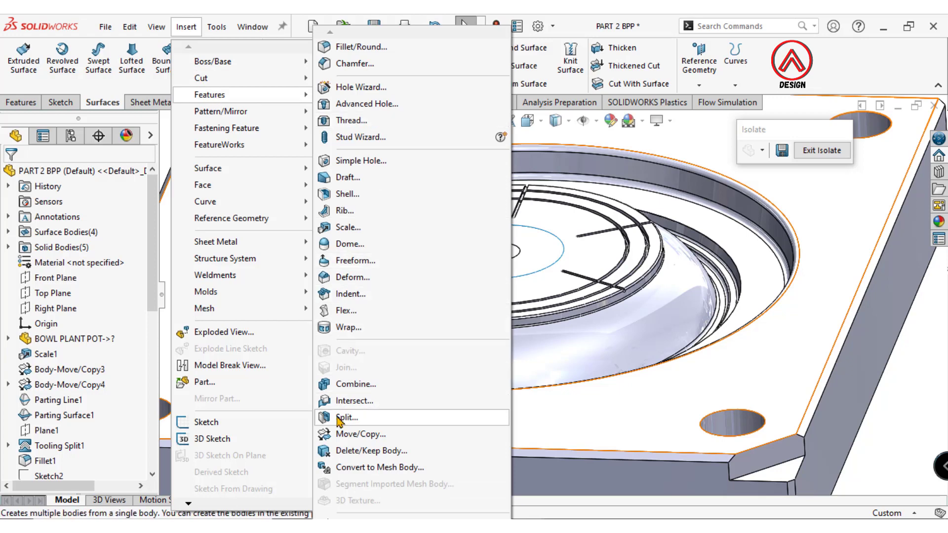
# - Split Mirror2 with Surface-Revolve1, keeping body 1 and Consume cut bodies off
pyautogui.click(340, 419)
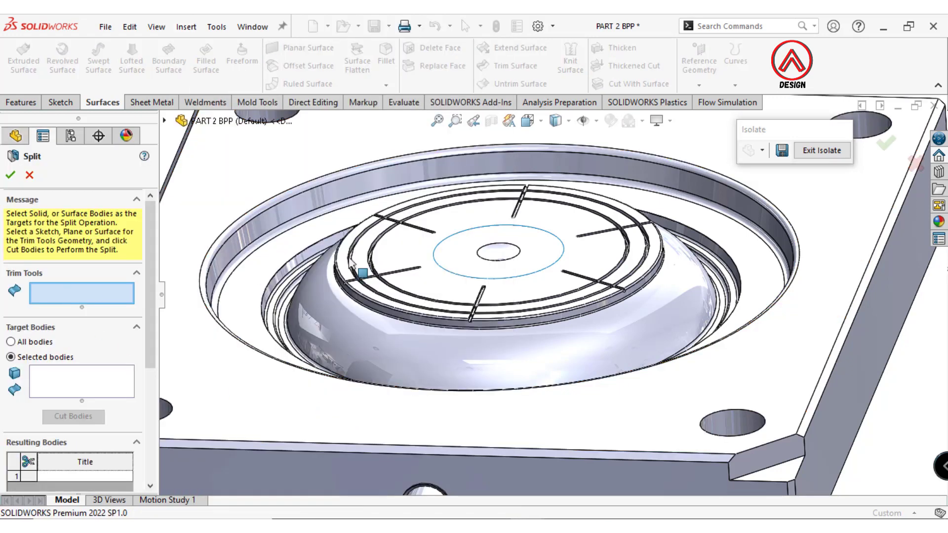
pyautogui.click(164, 121)
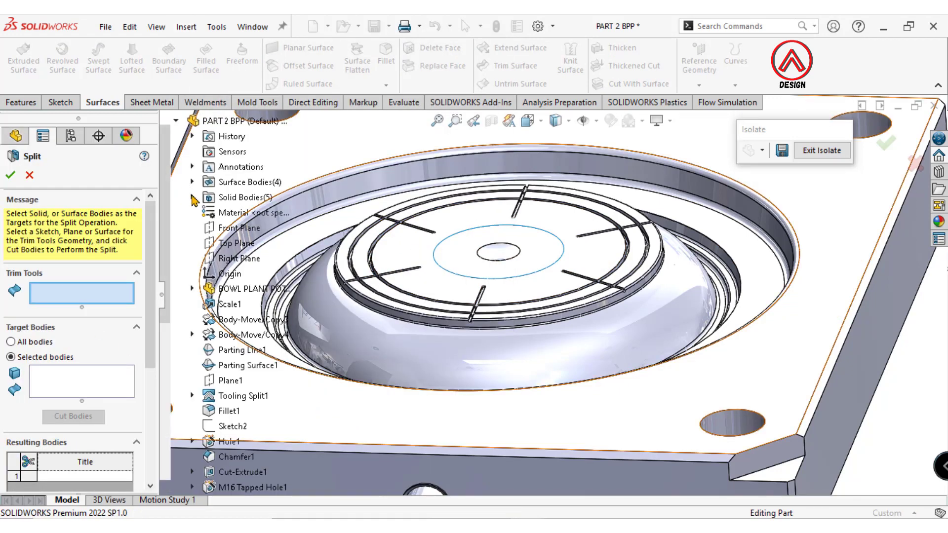
pyautogui.click(192, 197)
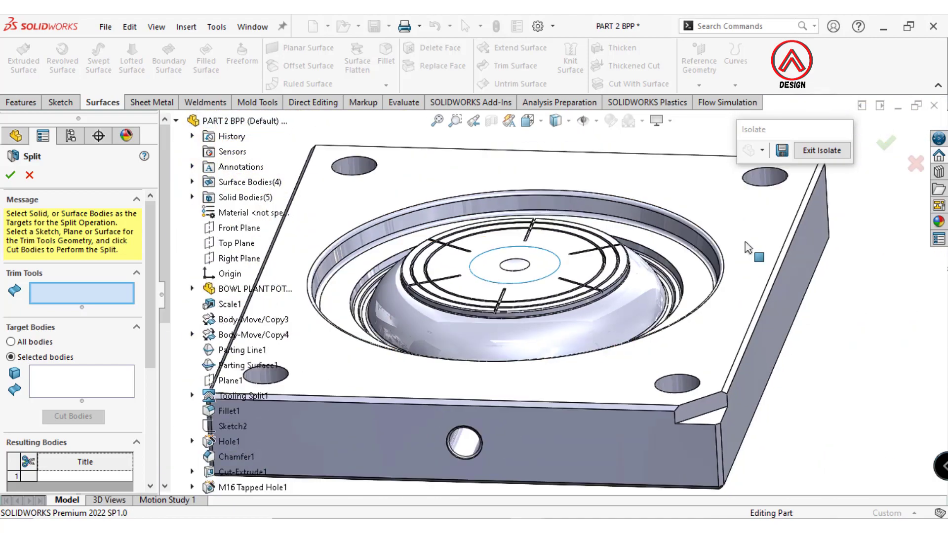
pyautogui.scroll(5, 548, 237)
pyautogui.click(193, 182)
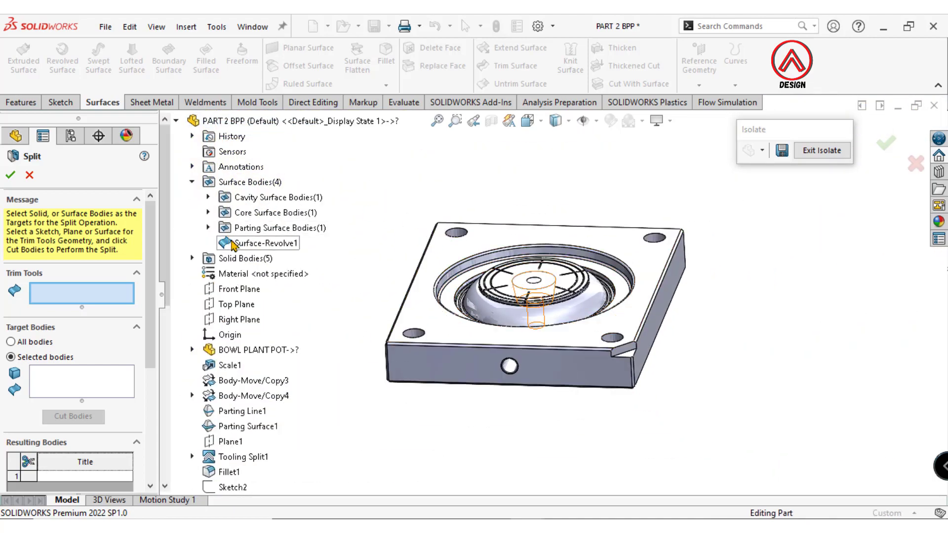
pyautogui.click(237, 243)
pyautogui.click(74, 374)
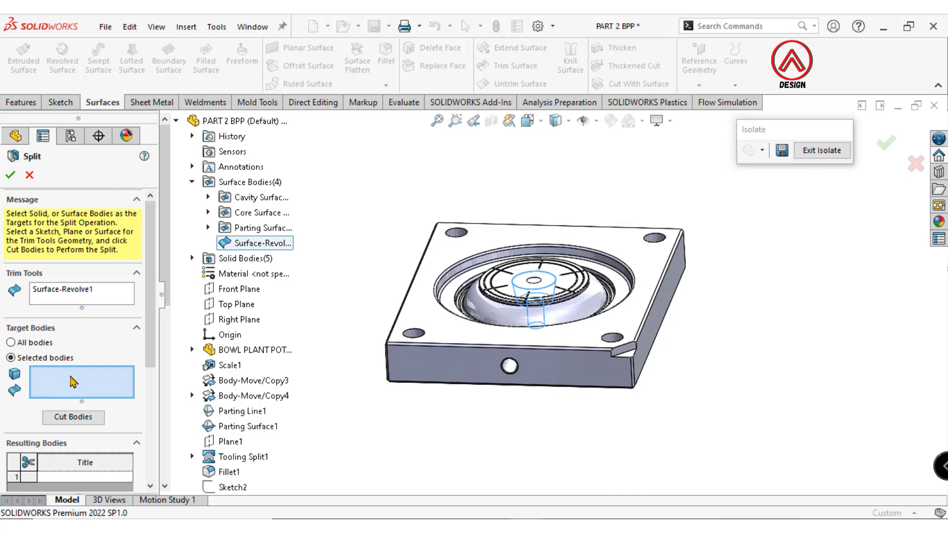
pyautogui.click(583, 364)
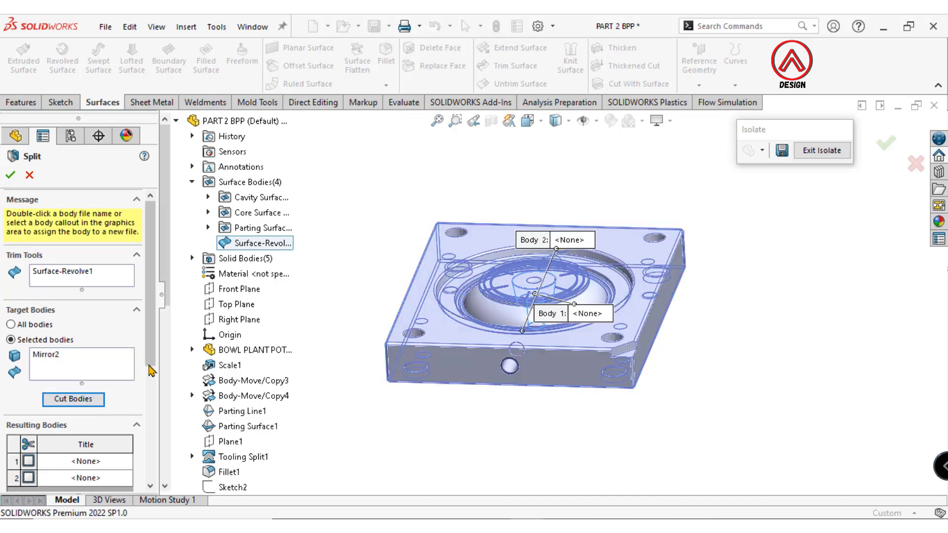
pyautogui.moveTo(150, 362); pyautogui.dragTo(150, 428)
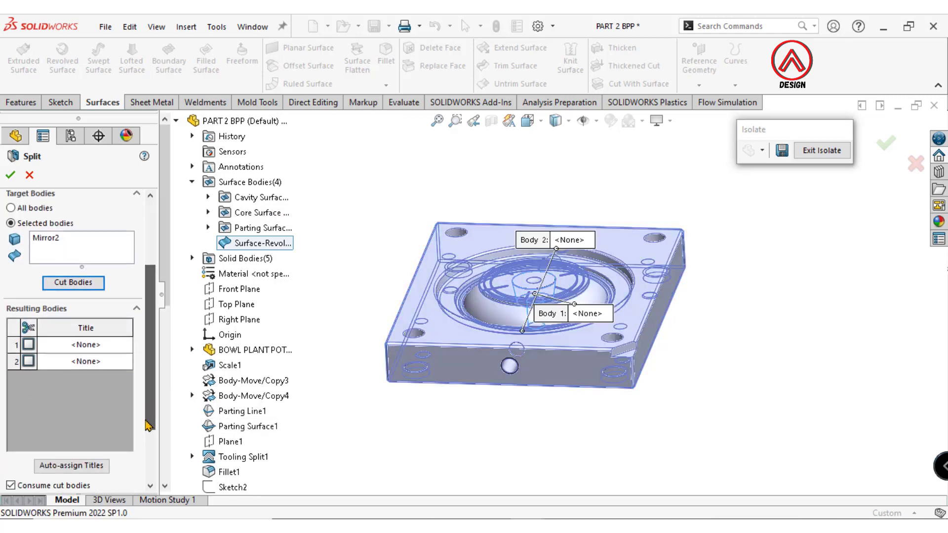
pyautogui.click(28, 343)
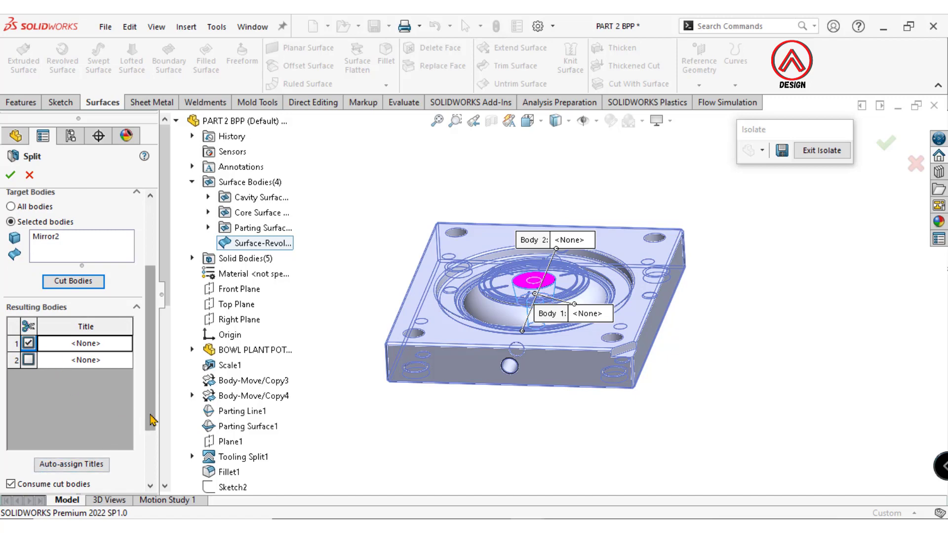
pyautogui.moveTo(151, 416); pyautogui.dragTo(117, 459)
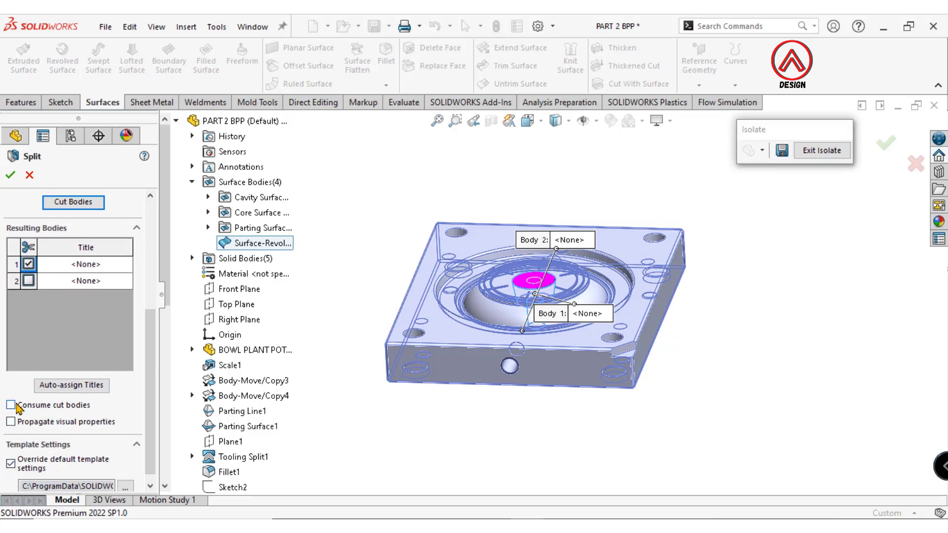
# - Accept the split, section the model, and hide Surface-Revolve1
pyautogui.press('Return')
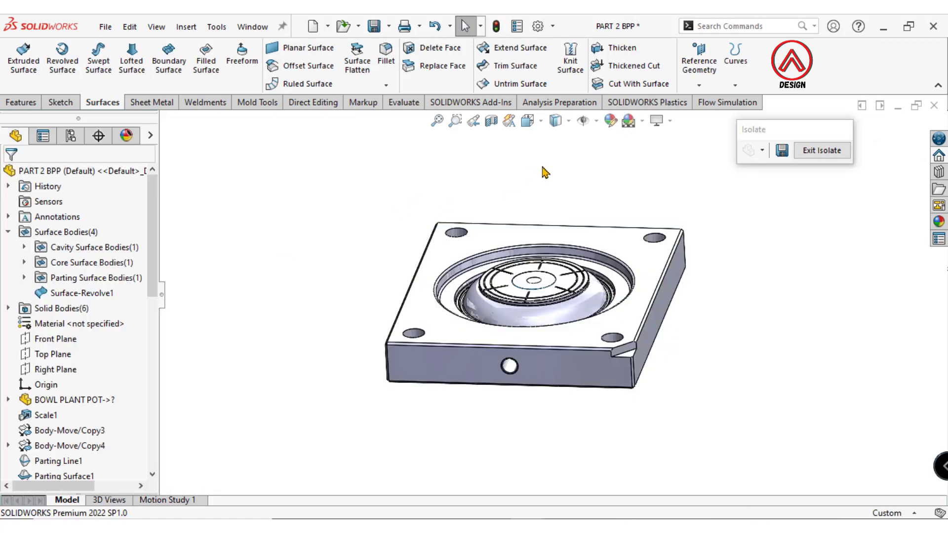
pyautogui.scroll(-3, 612, 269)
pyautogui.click(491, 125)
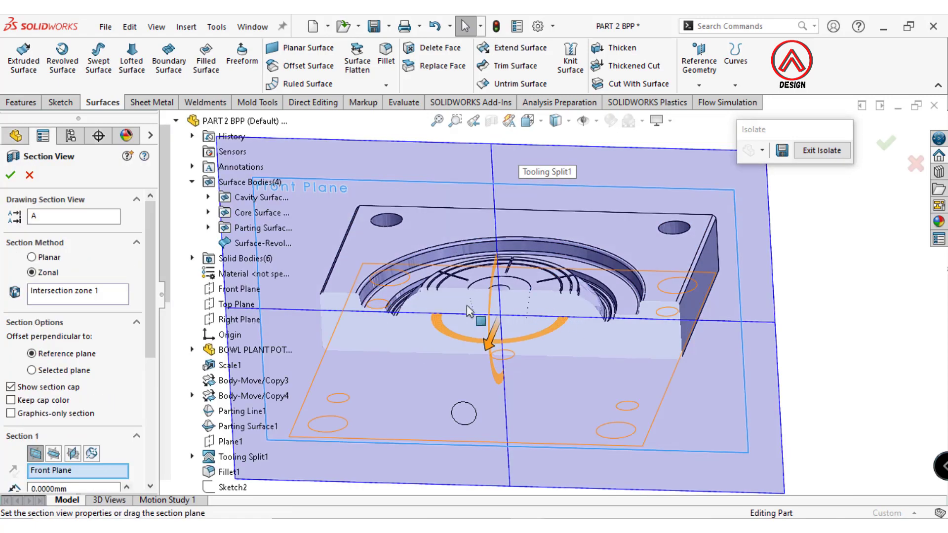
pyautogui.press('Return')
pyautogui.scroll(-5, 504, 311)
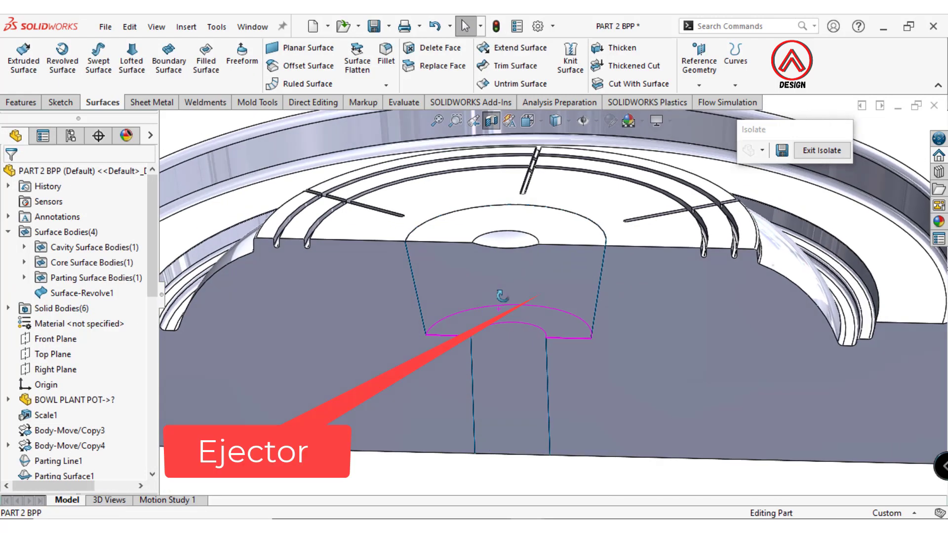
pyautogui.click(82, 293)
pyautogui.click(59, 273)
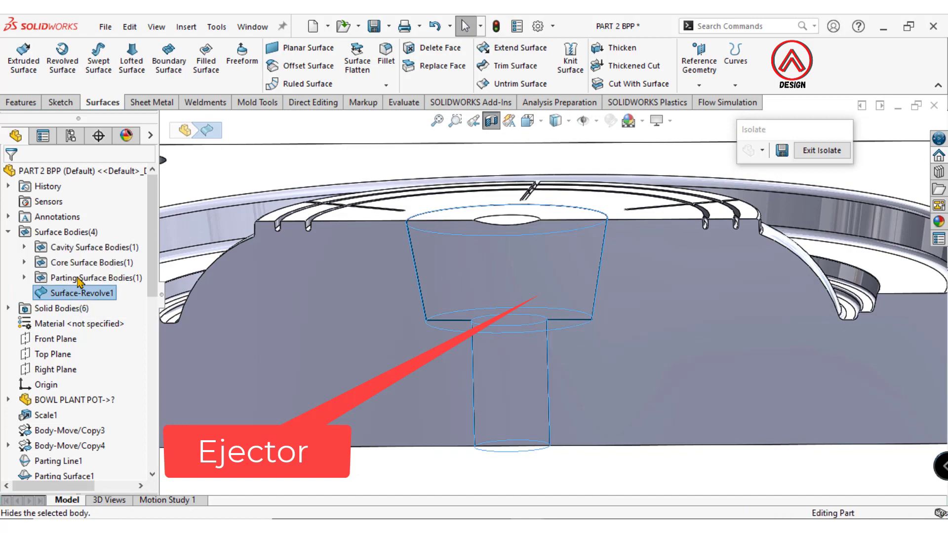
# - Turn off the section cut and hide the split-off ejector body
pyautogui.scroll(5, 526, 256)
pyautogui.scroll(-5, 499, 277)
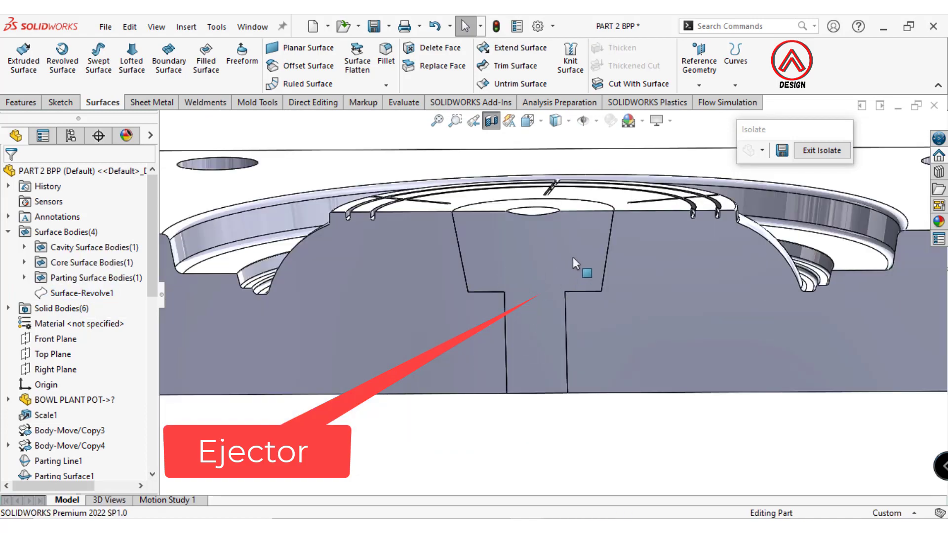
pyautogui.scroll(5, 573, 256)
pyautogui.moveTo(573, 257); pyautogui.dragTo(597, 300, button='middle')
pyautogui.scroll(-5, 597, 300)
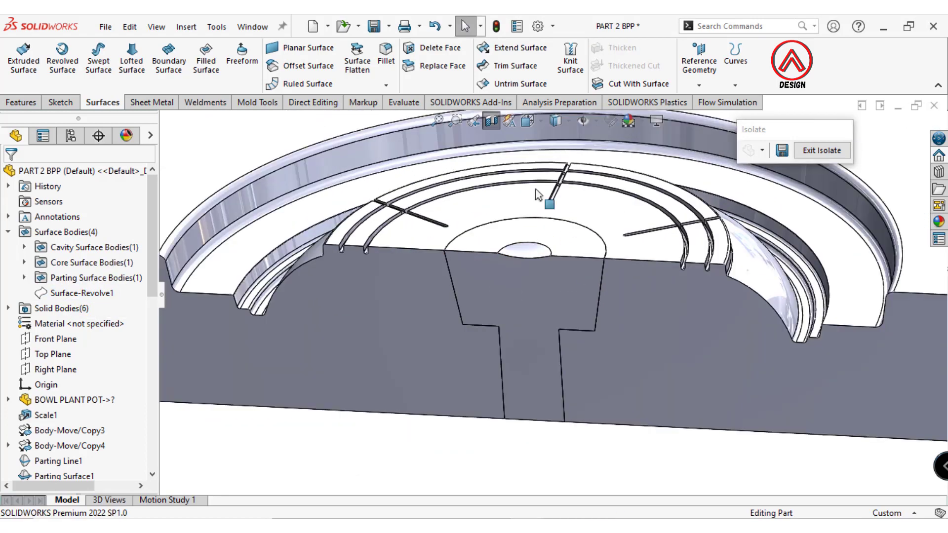
pyautogui.click(492, 125)
pyautogui.click(567, 259)
pyautogui.rightClick(570, 260)
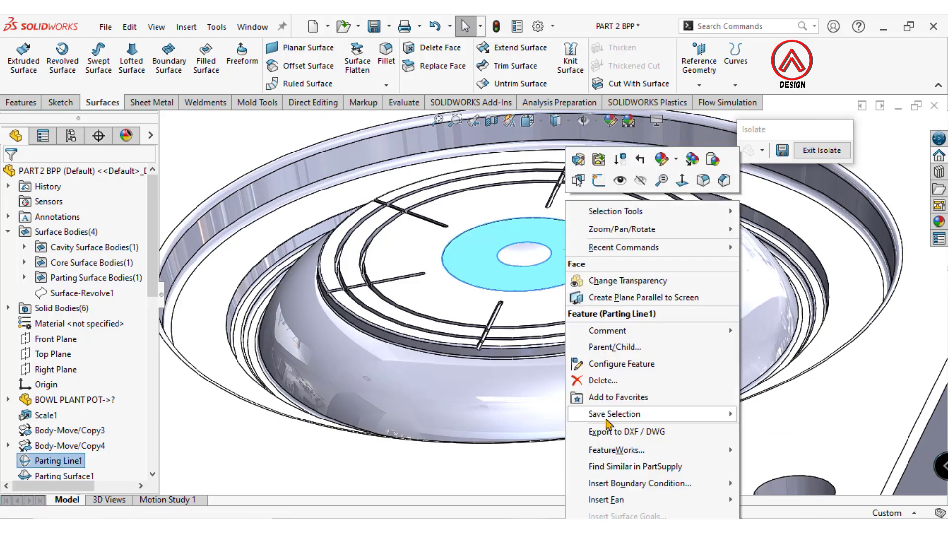
pyautogui.click(640, 183)
pyautogui.scroll(-3, 521, 283)
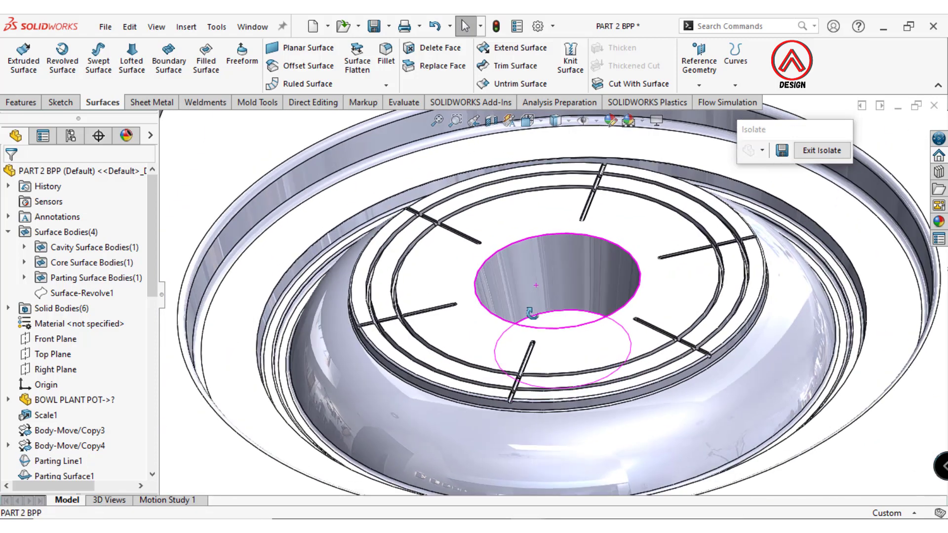
pyautogui.scroll(-3, 531, 351)
pyautogui.scroll(-3, 416, 174)
# - Chamfer the ejector hole edge at 1 mm × 45°
pyautogui.click(386, 85)
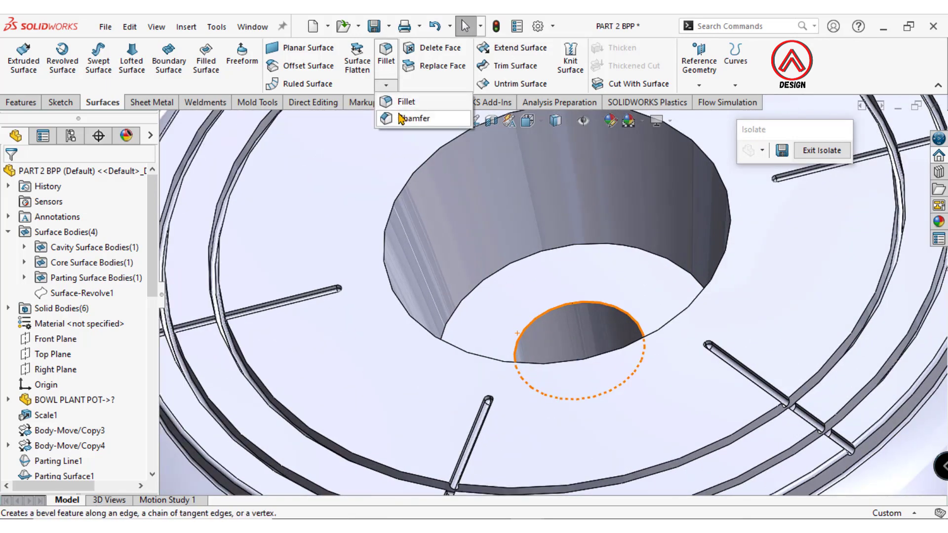
pyautogui.click(406, 118)
pyautogui.click(579, 301)
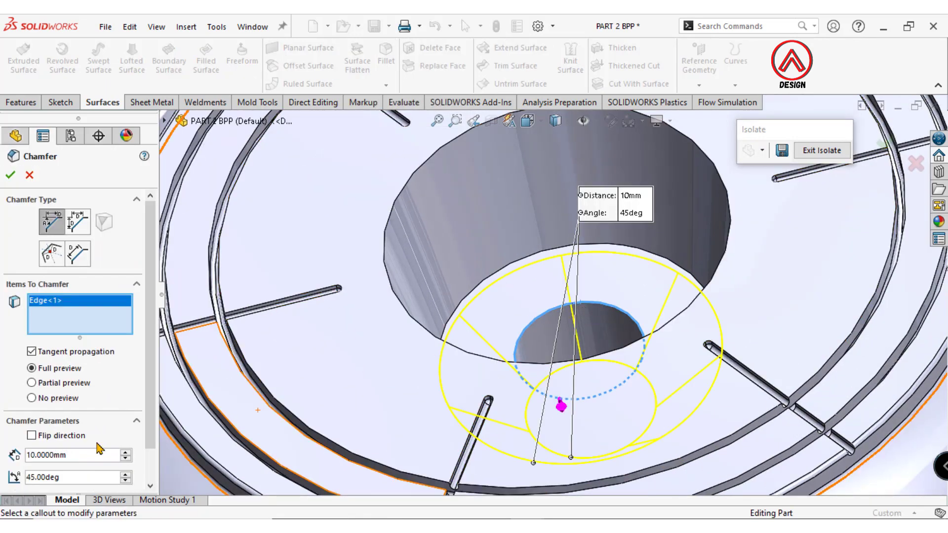
pyautogui.doubleClick(86, 454)
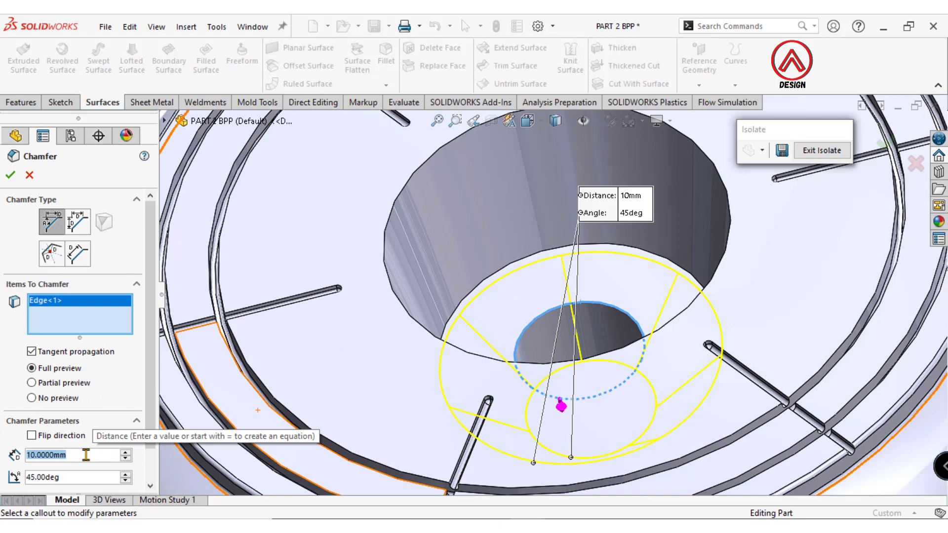
pyautogui.write('1')
pyautogui.press('Return')
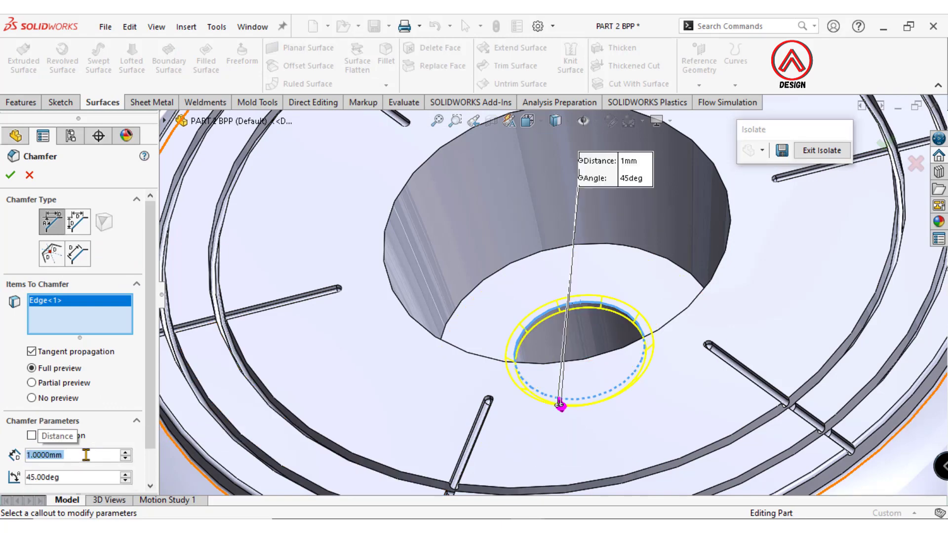
pyautogui.press('Return')
pyautogui.scroll(5, 698, 339)
pyautogui.moveTo(614, 332); pyautogui.dragTo(590, 247, button='middle')
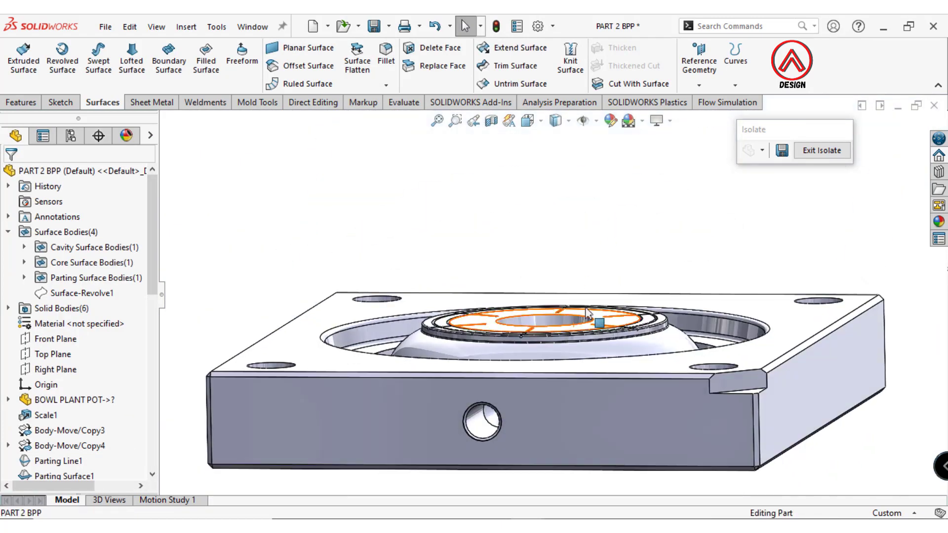
# - View the plate from the front, cut it in section, and tilt it into 3D
pyautogui.click(527, 120)
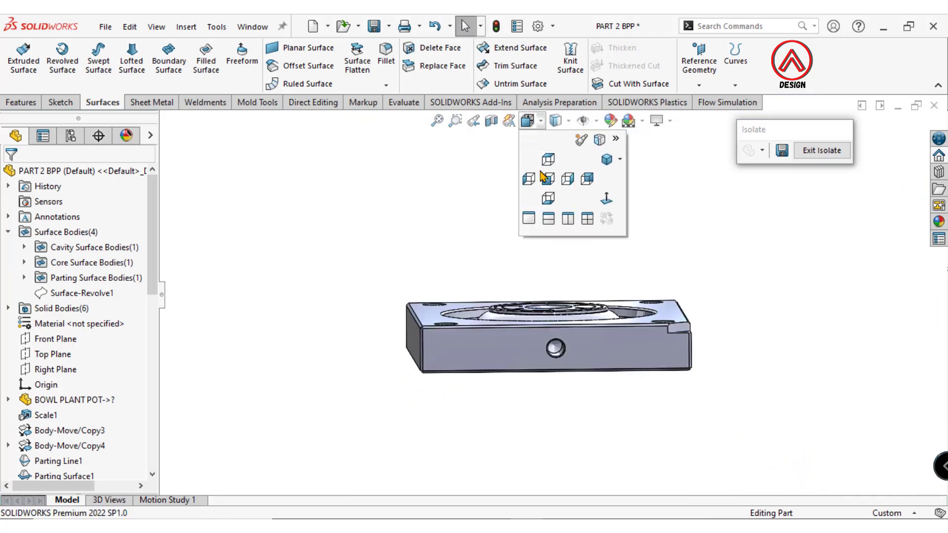
pyautogui.click(549, 180)
pyautogui.click(491, 121)
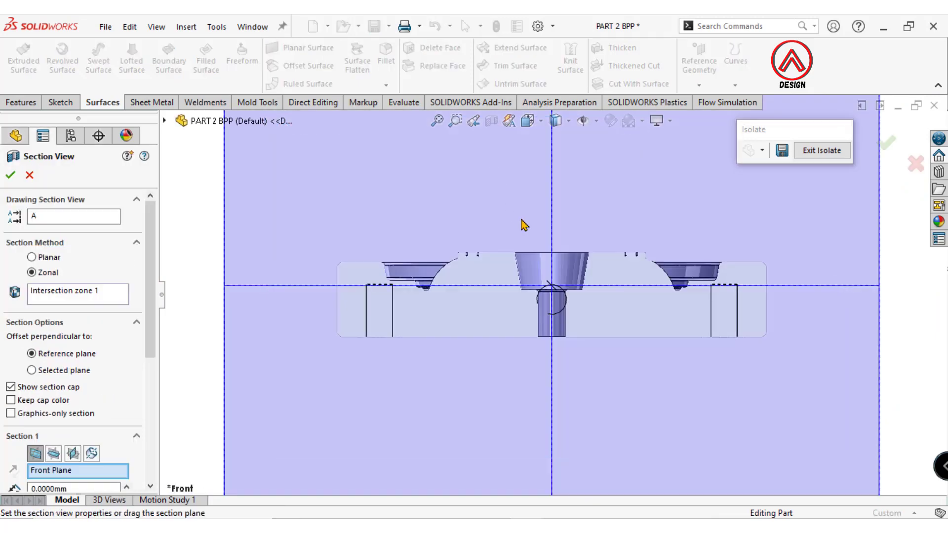
pyautogui.click(11, 175)
pyautogui.scroll(-2, 511, 318)
pyautogui.scroll(-1, 531, 284)
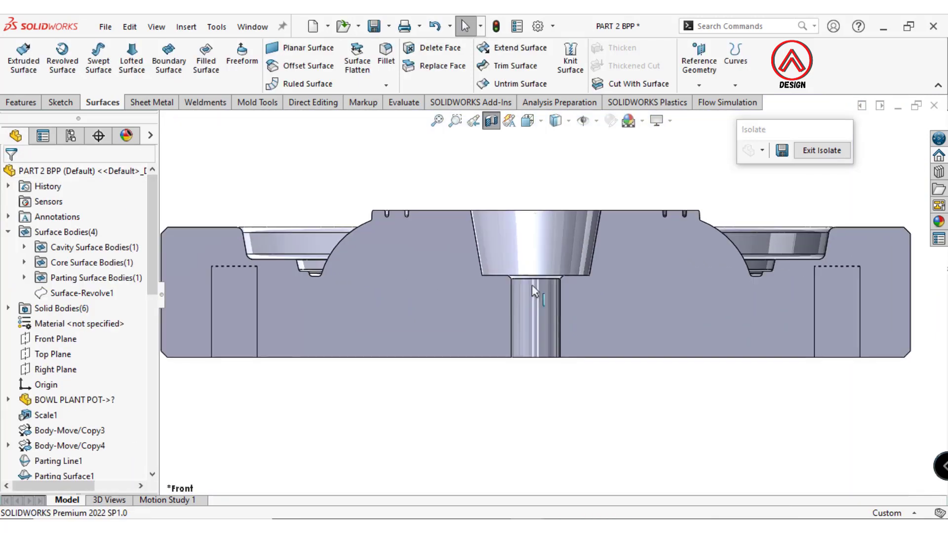
pyautogui.scroll(2, 535, 284)
pyautogui.moveTo(537, 284); pyautogui.dragTo(518, 316, button='middle')
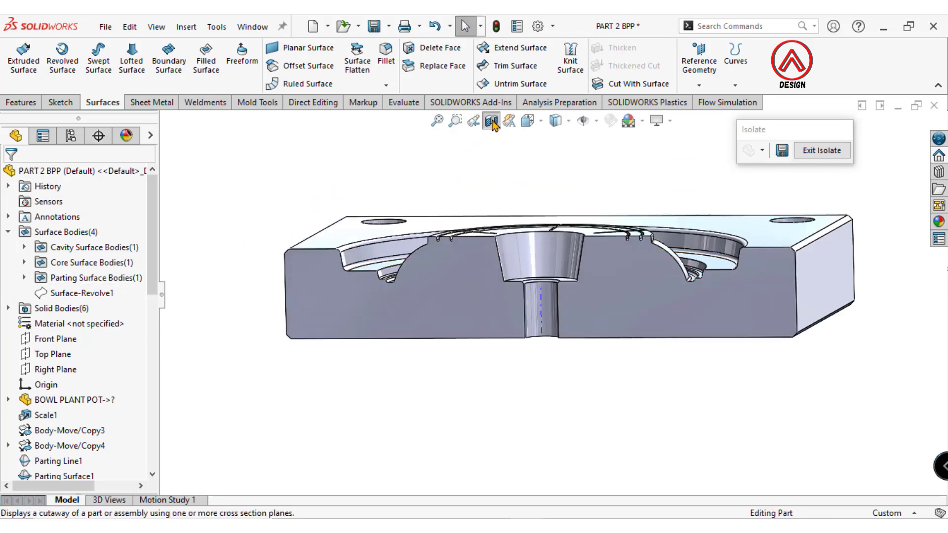
# - Remove the section cut, inspect the plate's underside, and return to front view
pyautogui.click(492, 121)
pyautogui.moveTo(609, 364)
pyautogui.mouseDown(button='middle')
pyautogui.moveTo(572, 223)
pyautogui.moveTo(576, 239)
pyautogui.moveTo(485, 387)
pyautogui.moveTo(531, 332)
pyautogui.moveTo(563, 251)
pyautogui.mouseUp(button='middle')
pyautogui.click(561, 253)
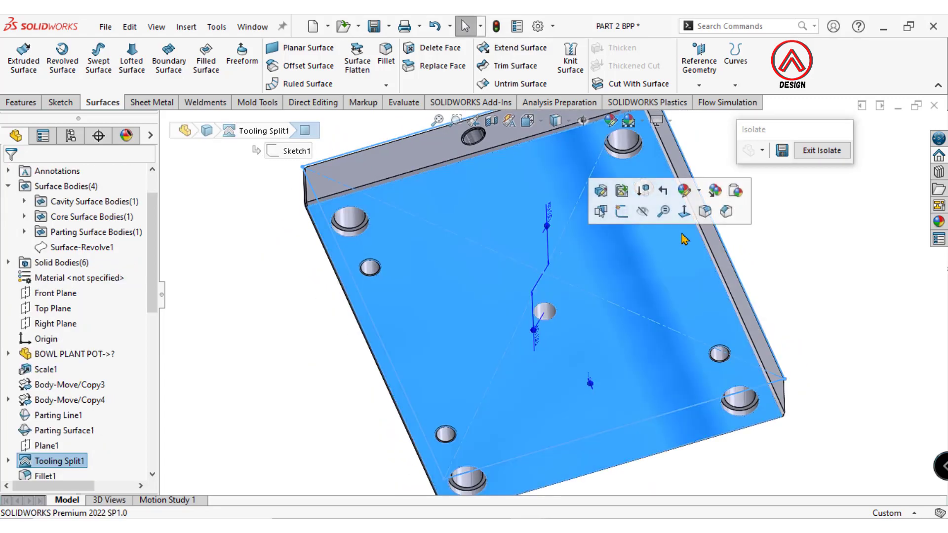
pyautogui.click(527, 121)
pyautogui.click(550, 186)
pyautogui.scroll(-2, 48, 302)
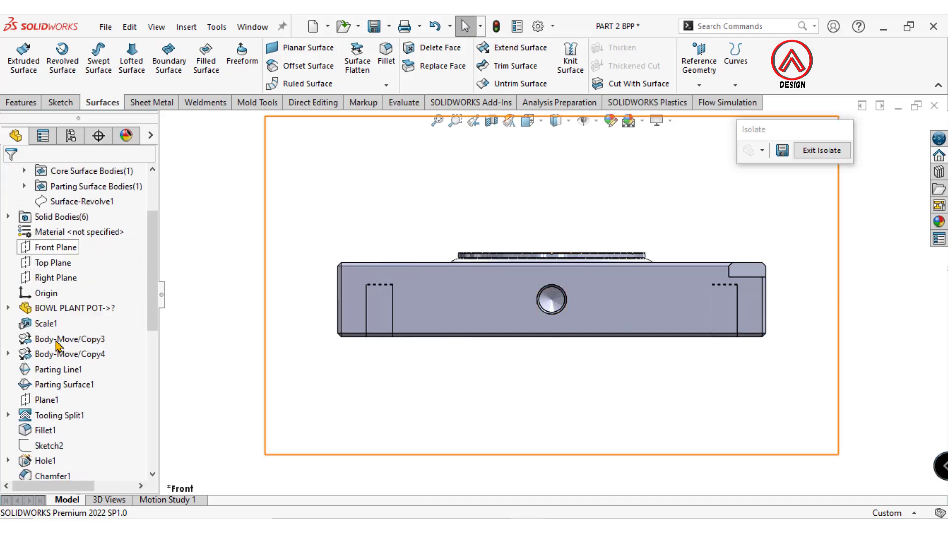
pyautogui.scroll(2, 110, 296)
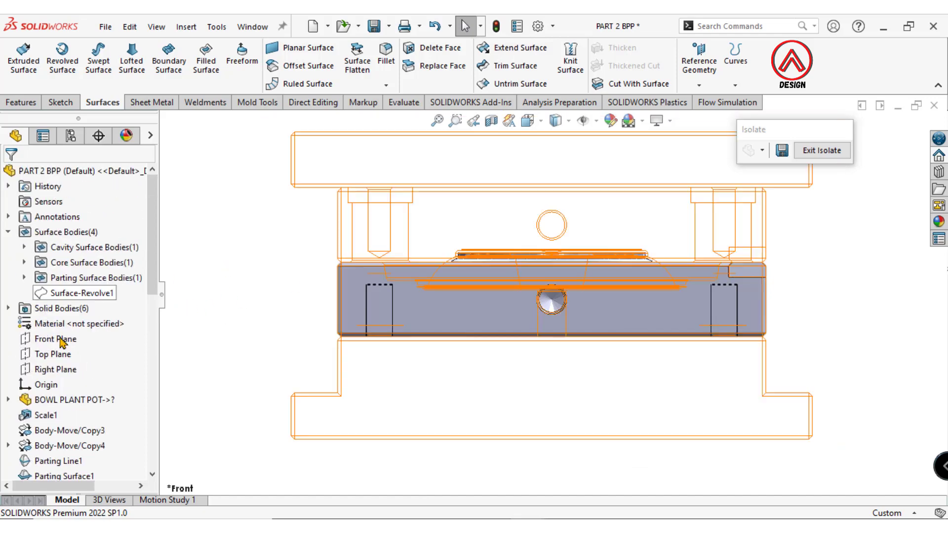
# - Show the Split1 and Chamfer4 bodies, section both plates, and select the Front Plane
pyautogui.click(8, 308)
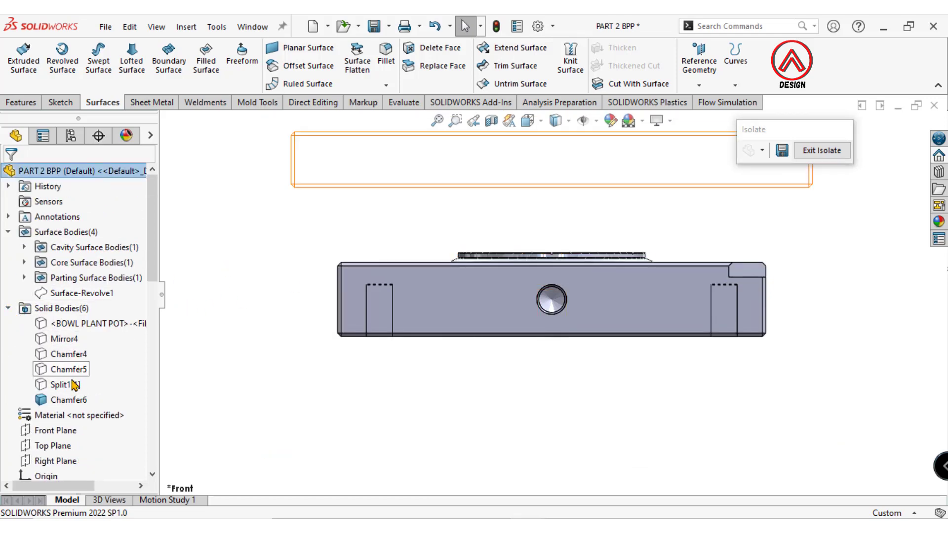
pyautogui.click(74, 386)
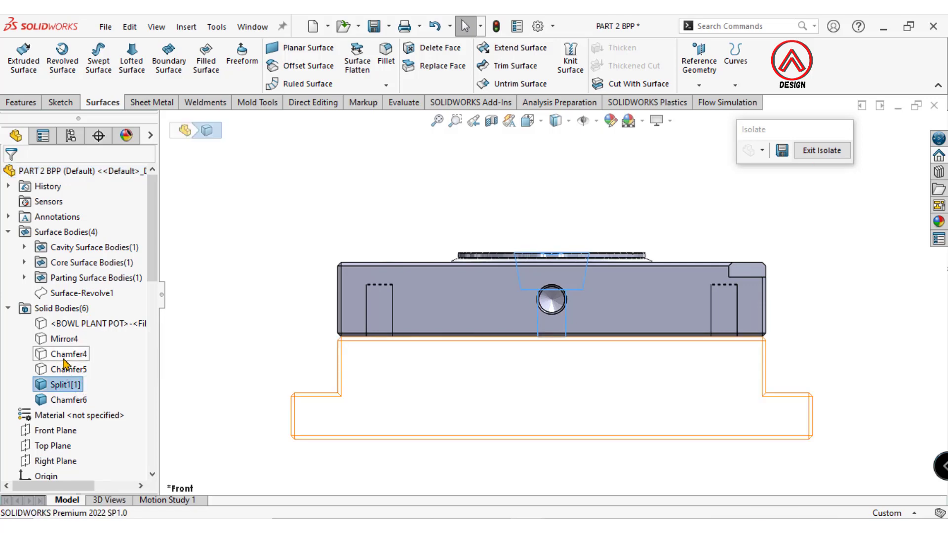
pyautogui.click(66, 354)
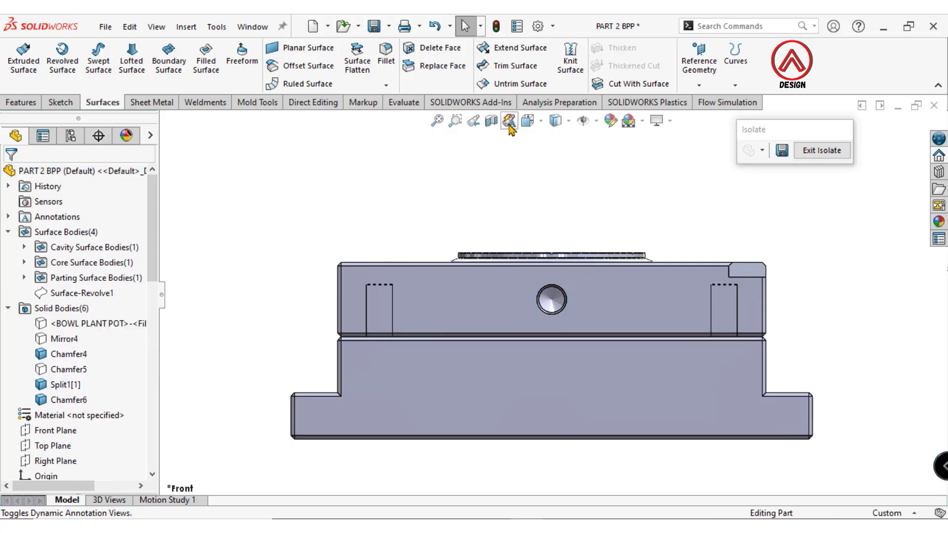
pyautogui.click(491, 120)
pyautogui.click(14, 180)
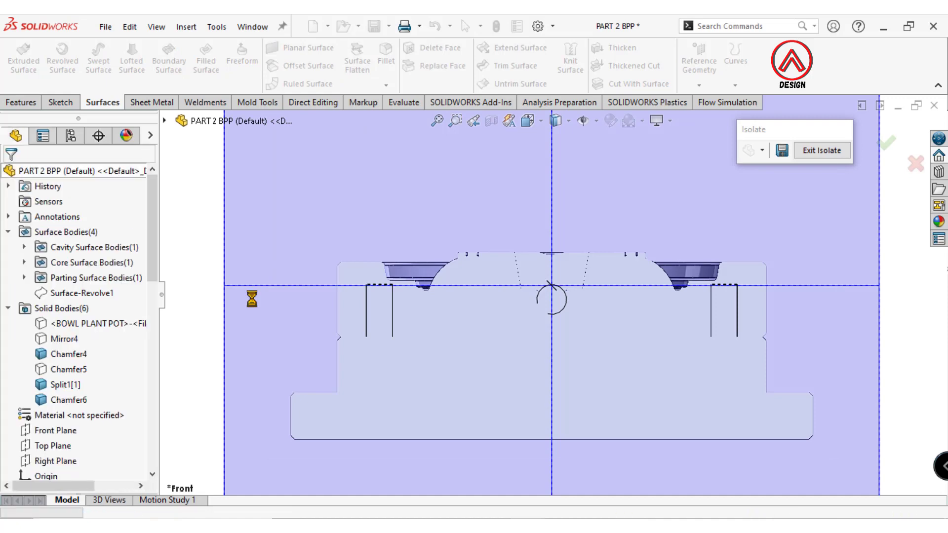
pyautogui.scroll(-3, 50, 355)
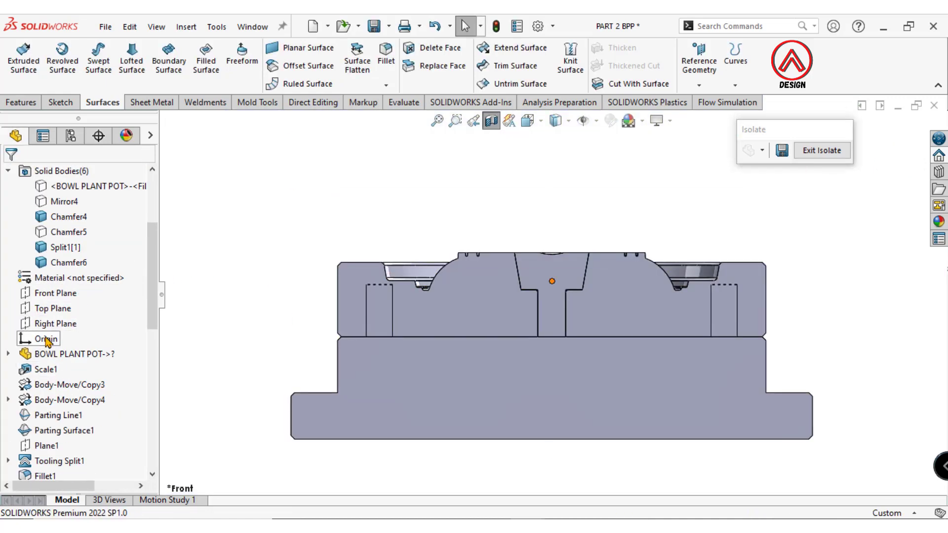
pyautogui.click(49, 292)
# - Start a Front Plane sketch with a vertical centerline running down from the origin
pyautogui.click(55, 272)
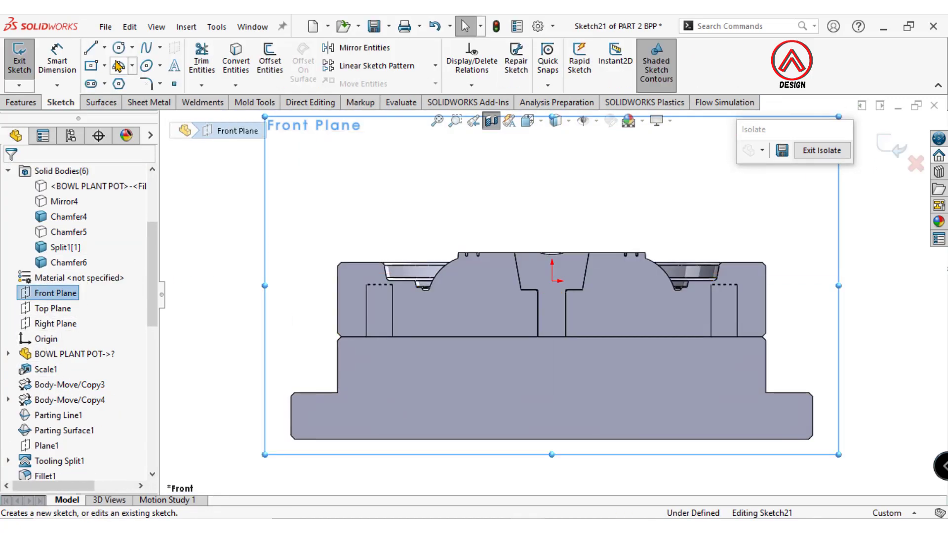
pyautogui.click(104, 48)
pyautogui.click(116, 81)
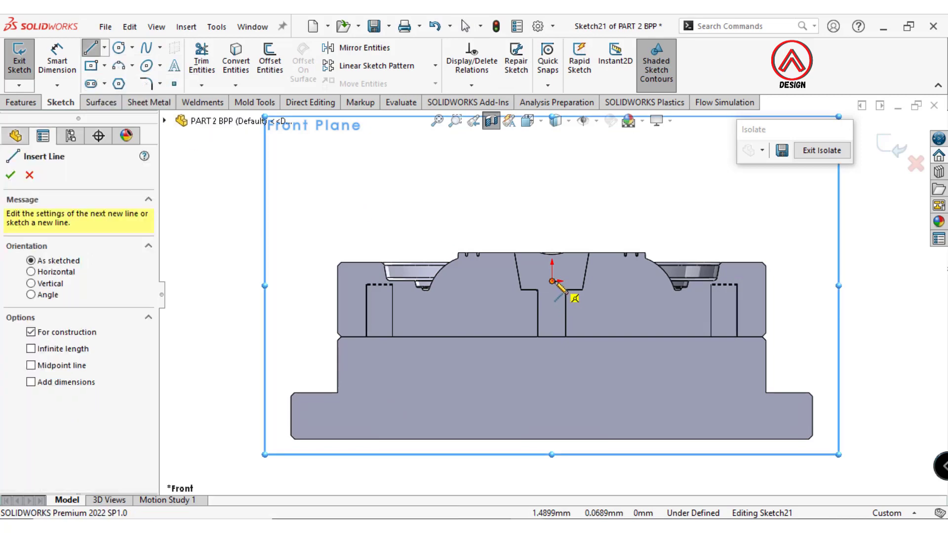
pyautogui.click(552, 281)
pyautogui.click(552, 460)
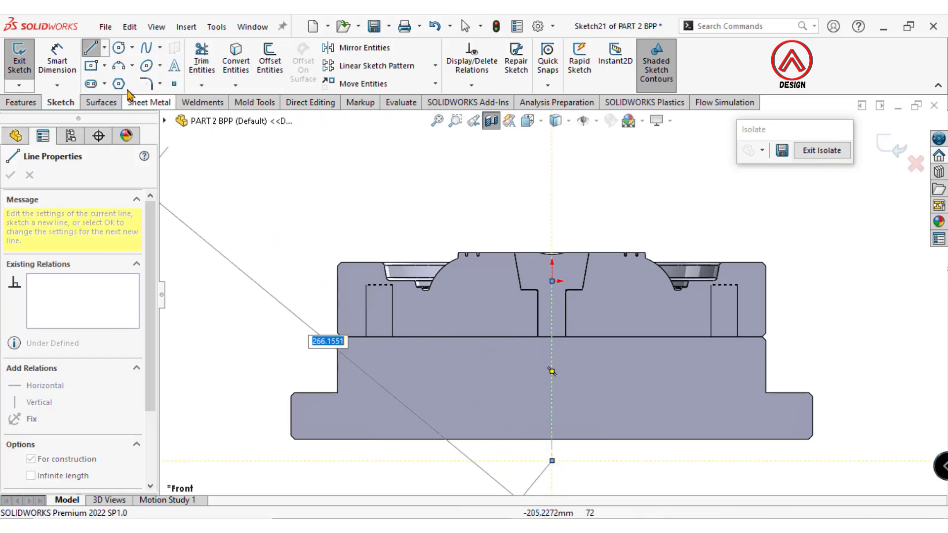
pyautogui.press('Escape')
# - Draw a rectangle left of the centerline, from its bottom end up to the parting line
pyautogui.click(91, 47)
pyautogui.scroll(-2, 563, 397)
pyautogui.scroll(-2, 558, 345)
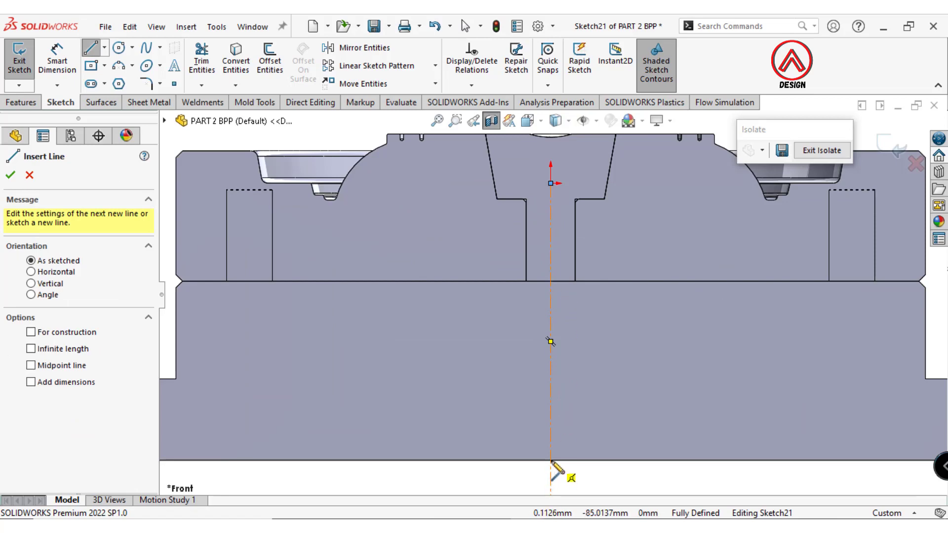
pyautogui.click(550, 461)
pyautogui.click(456, 461)
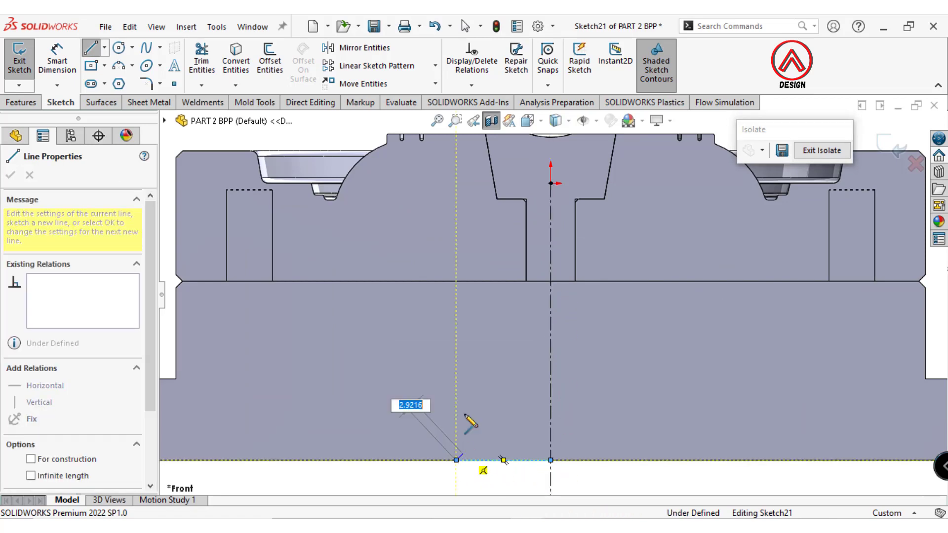
pyautogui.click(456, 281)
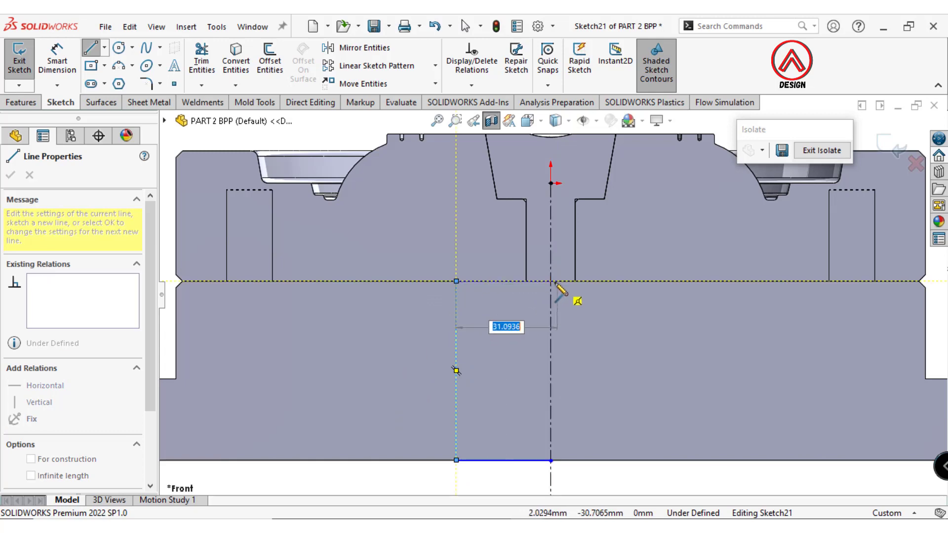
pyautogui.click(550, 281)
pyautogui.click(551, 461)
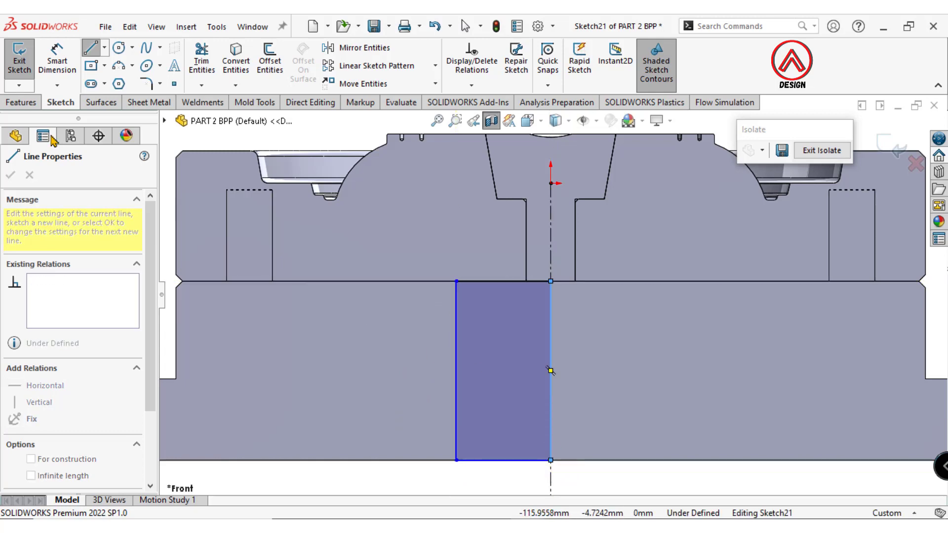
pyautogui.press('Escape')
pyautogui.press('f')
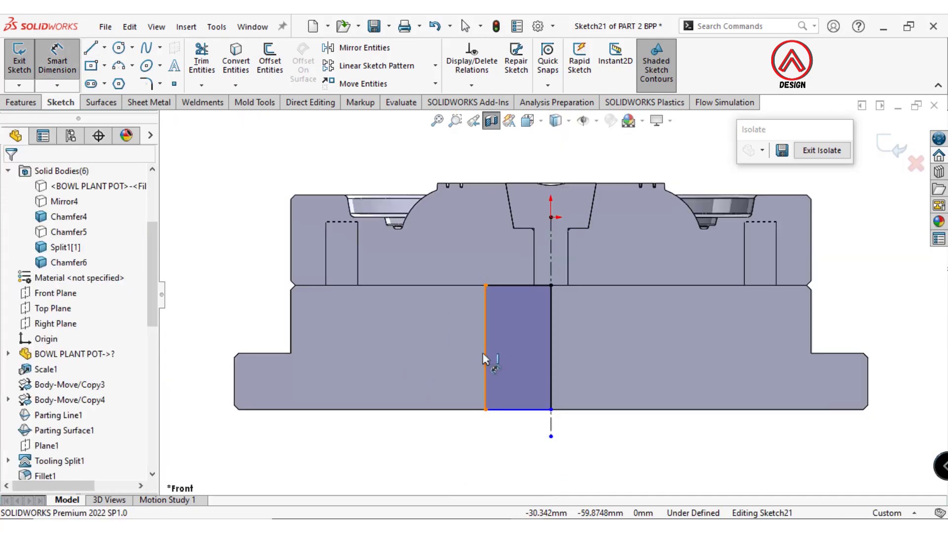
# - Dimension the rectangle 37 mm across and add a Midpoint relation to fully define it
pyautogui.click(485, 366)
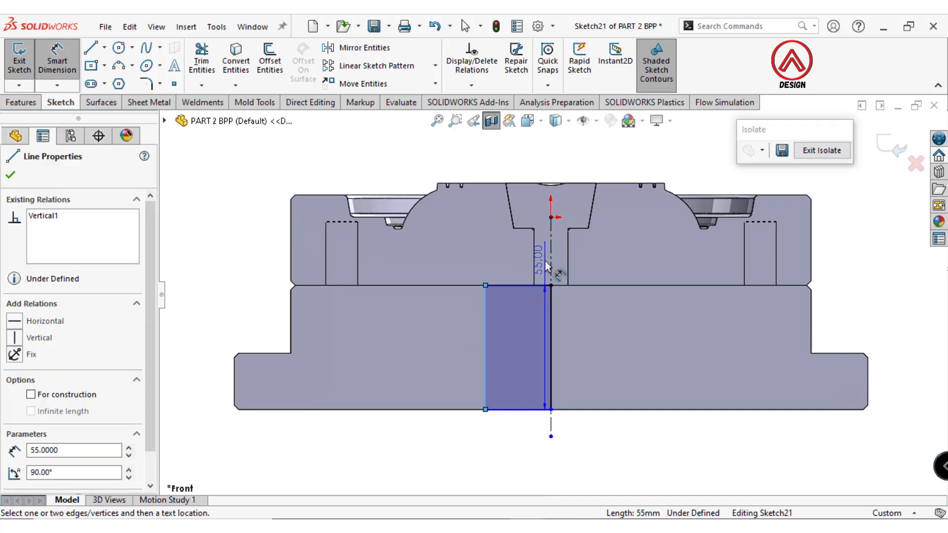
pyautogui.write('37')
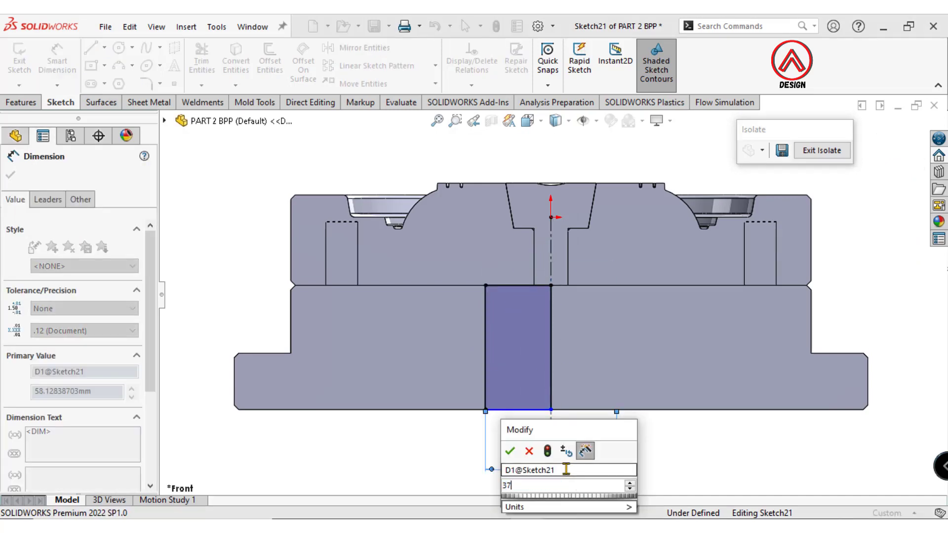
pyautogui.press('Return')
pyautogui.scroll(-1, 551, 428)
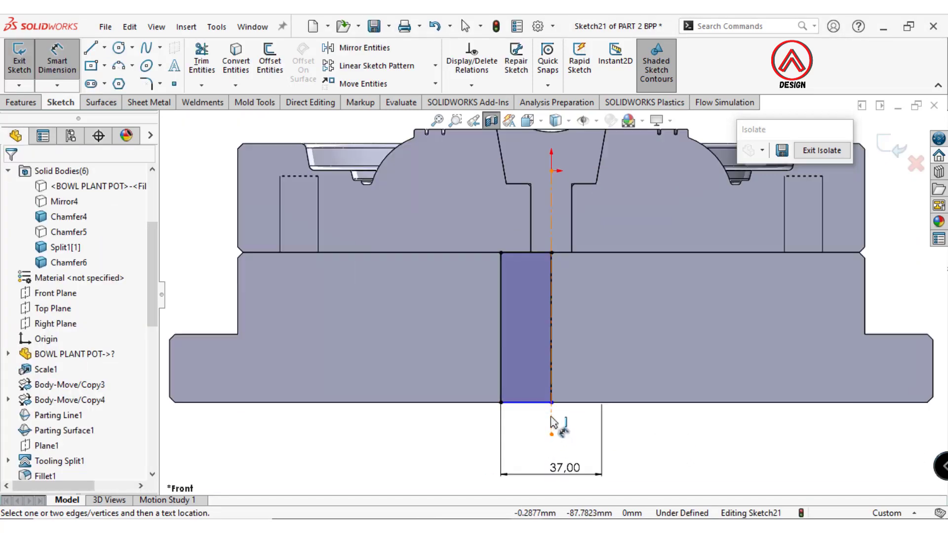
pyautogui.scroll(-1, 552, 415)
pyautogui.press('Escape')
pyautogui.click(551, 393)
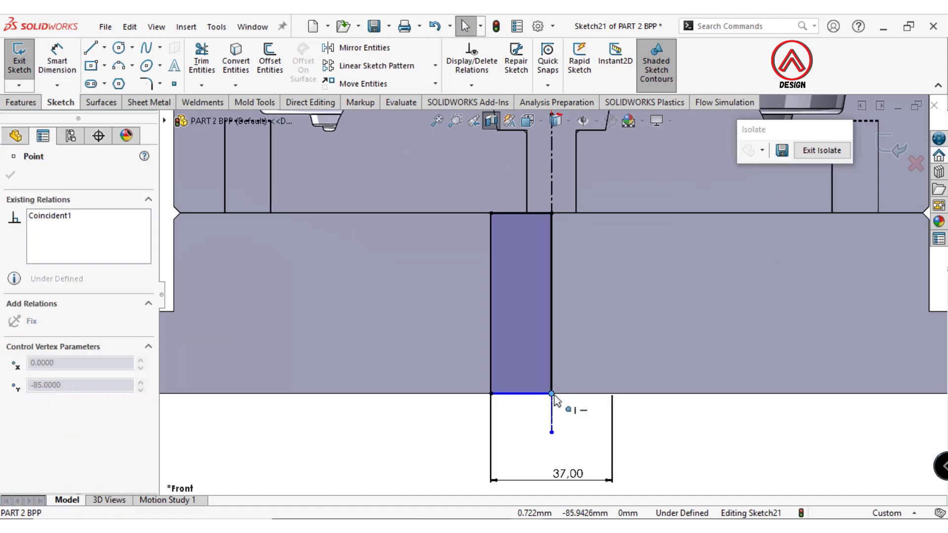
pyautogui.click(571, 419)
pyautogui.click(38, 102)
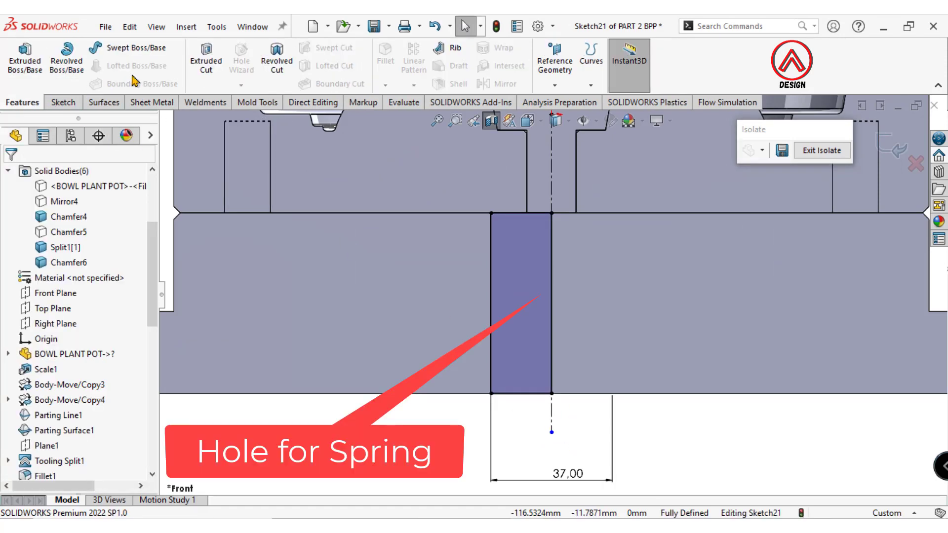
# - Revolve-cut the sketch 360° around Line1, scoped to the Chamfer4 lower plate body
pyautogui.click(276, 65)
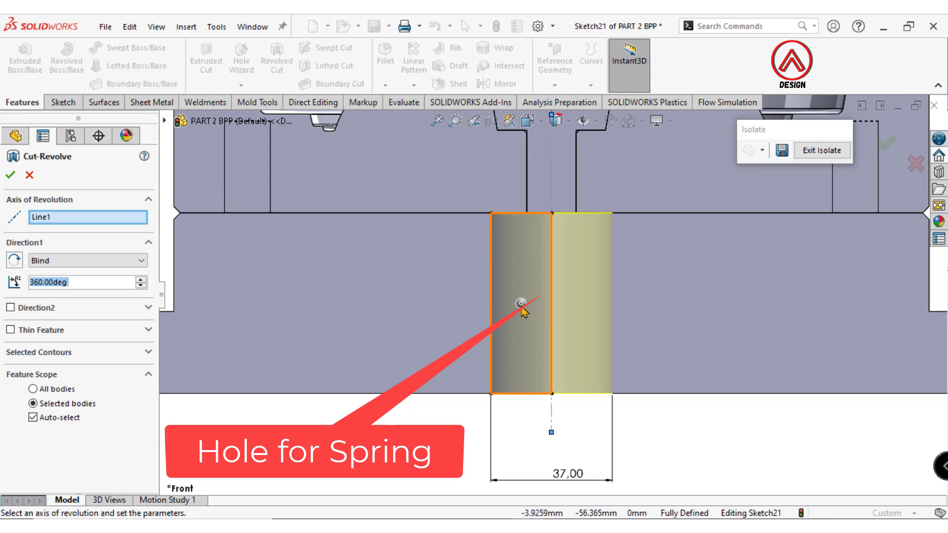
pyautogui.click(41, 418)
pyautogui.hotkey('ctrl', '7')
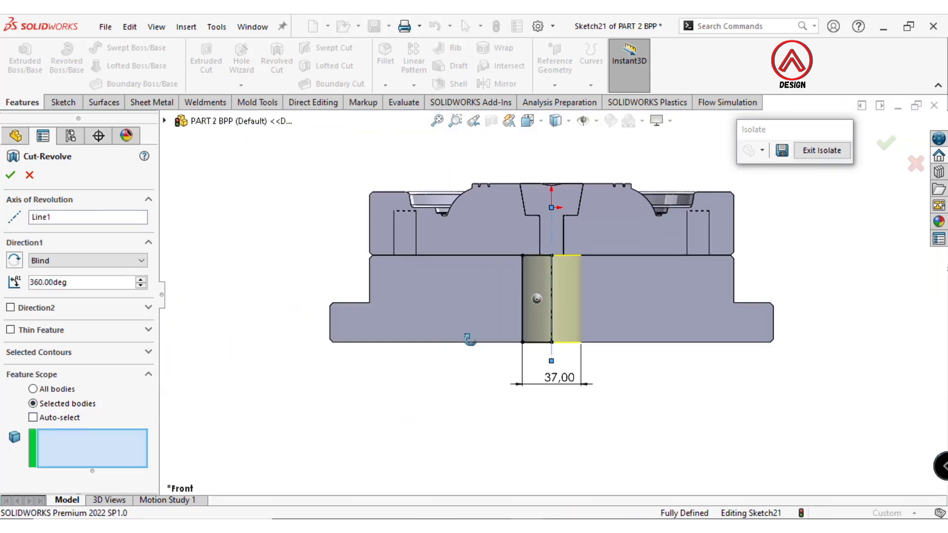
pyautogui.click(351, 306)
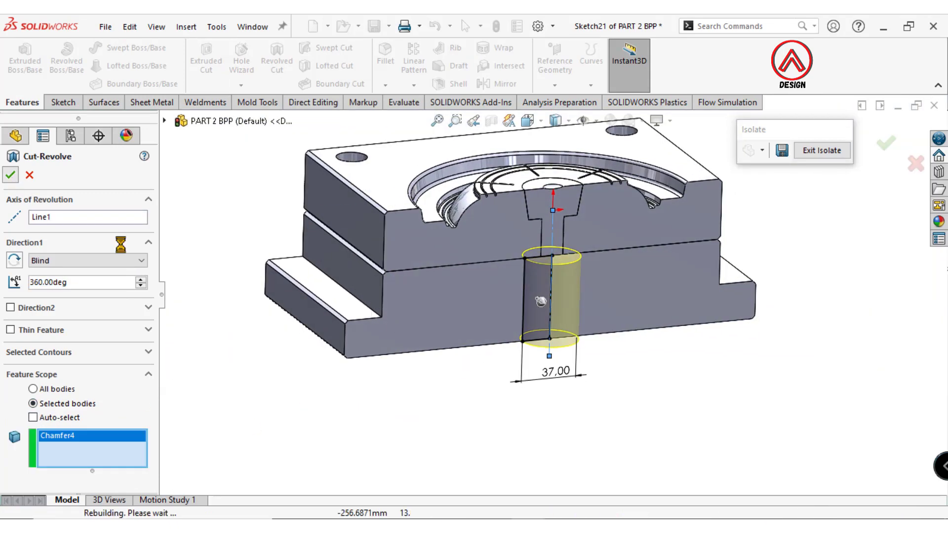
# - Orbit and zoom around the lower plate to inspect the new spring hole
pyautogui.moveTo(628, 352); pyautogui.dragTo(588, 241, button='middle')
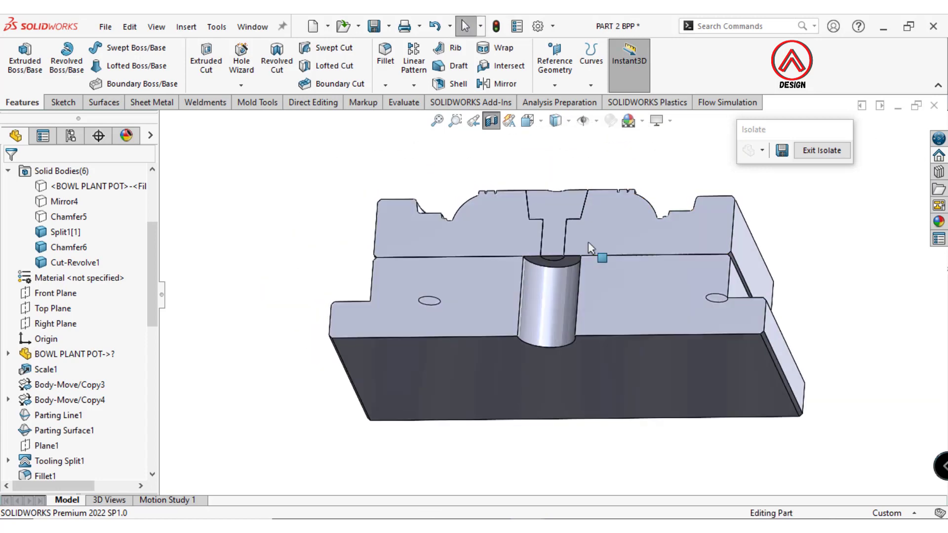
pyautogui.scroll(-3, 569, 337)
pyautogui.scroll(-3, 563, 268)
pyautogui.scroll(-3, 549, 168)
pyautogui.scroll(-2, 501, 229)
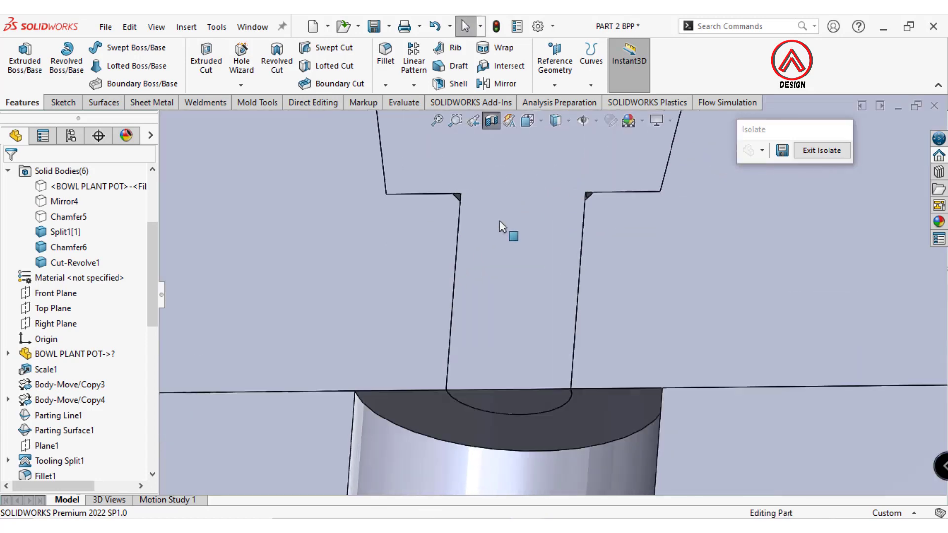
pyautogui.scroll(-2, 446, 207)
pyautogui.scroll(2, 581, 261)
pyautogui.scroll(3, 582, 264)
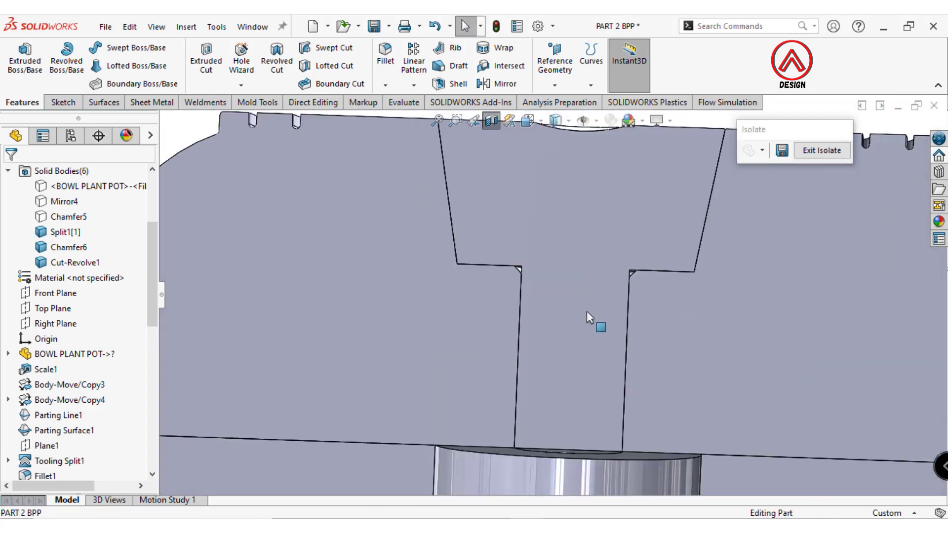
pyautogui.scroll(1, 586, 311)
pyautogui.scroll(-1, 567, 345)
pyautogui.click(478, 121)
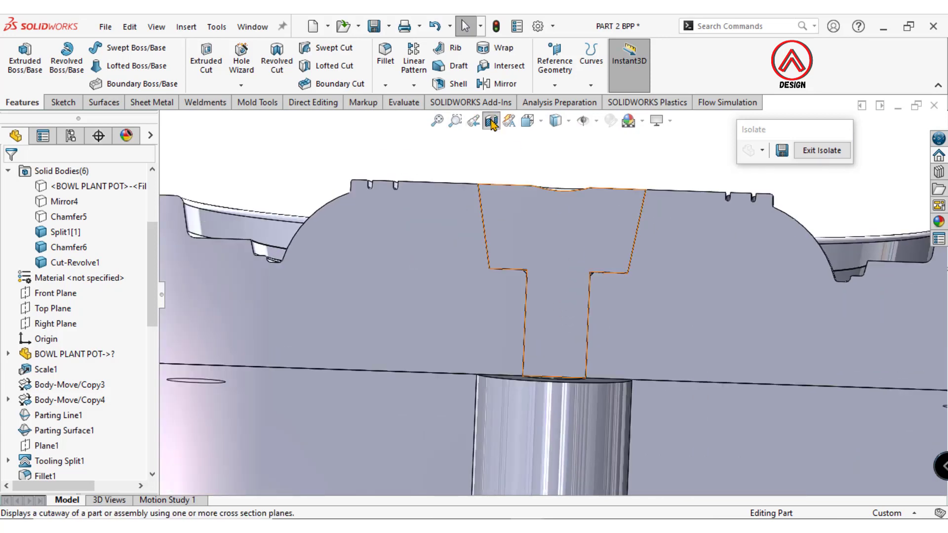
pyautogui.click(555, 376)
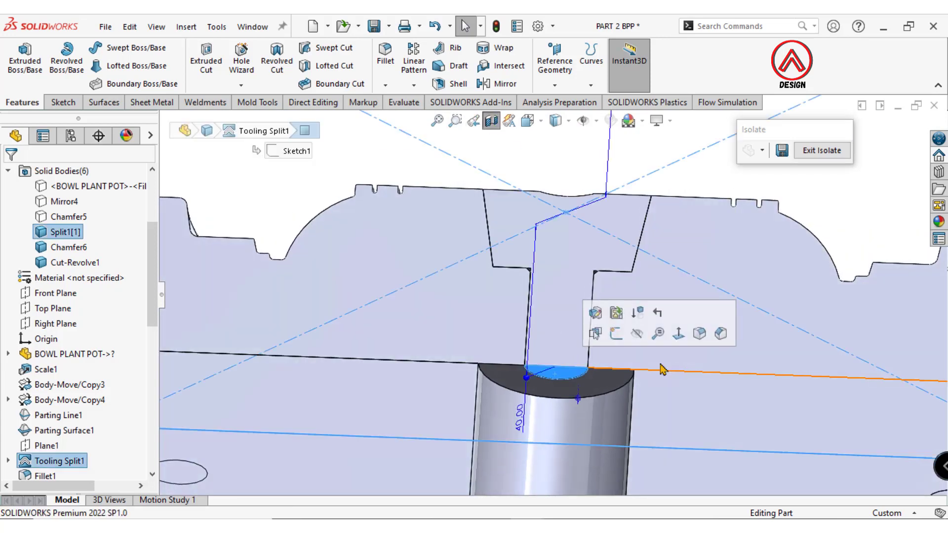
pyautogui.click(503, 138)
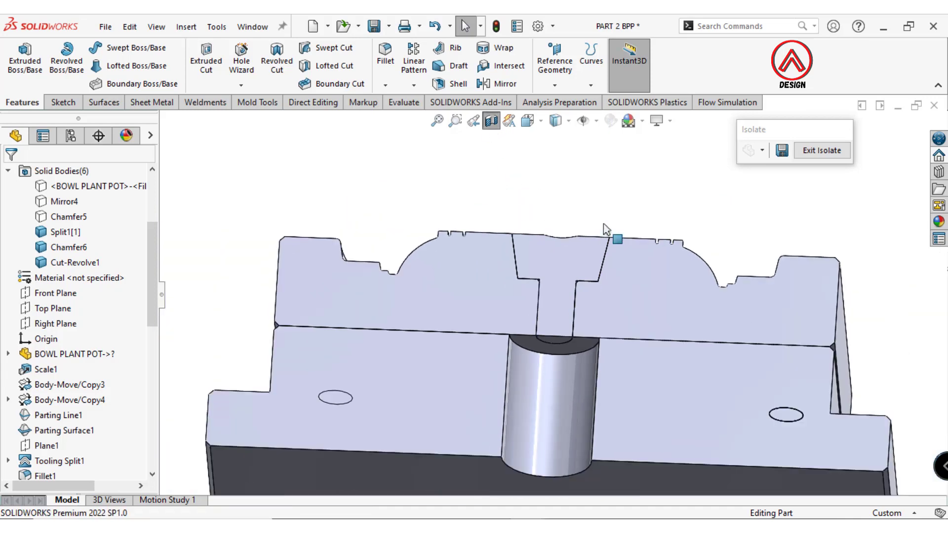
# - Hide the top cavity plate body to reveal the core
pyautogui.scroll(-2, 578, 341)
pyautogui.scroll(-5, 594, 250)
pyautogui.scroll(5, 592, 245)
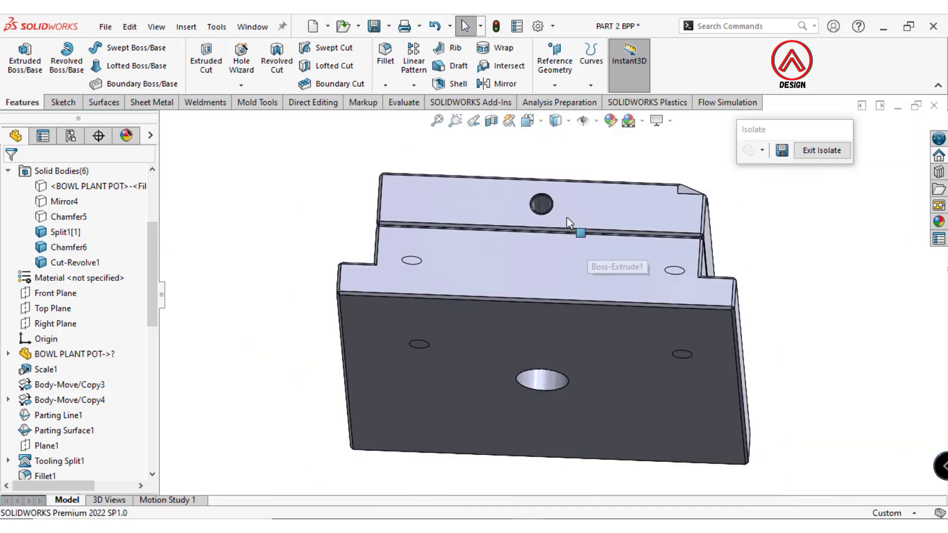
pyautogui.moveTo(571, 218)
pyautogui.mouseDown(button='middle')
pyautogui.moveTo(546, 328)
pyautogui.moveTo(617, 327)
pyautogui.moveTo(554, 308)
pyautogui.mouseUp(button='middle')
pyautogui.click(554, 308)
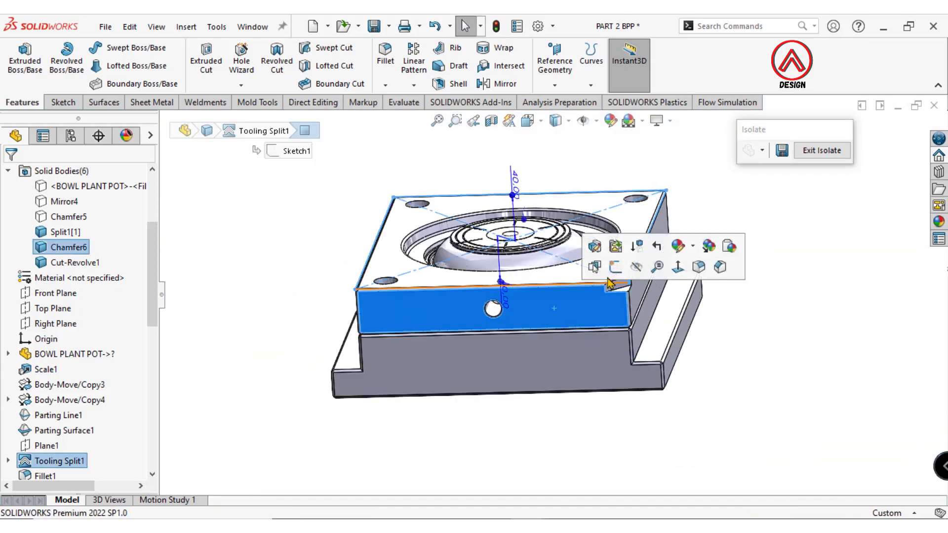
pyautogui.click(636, 270)
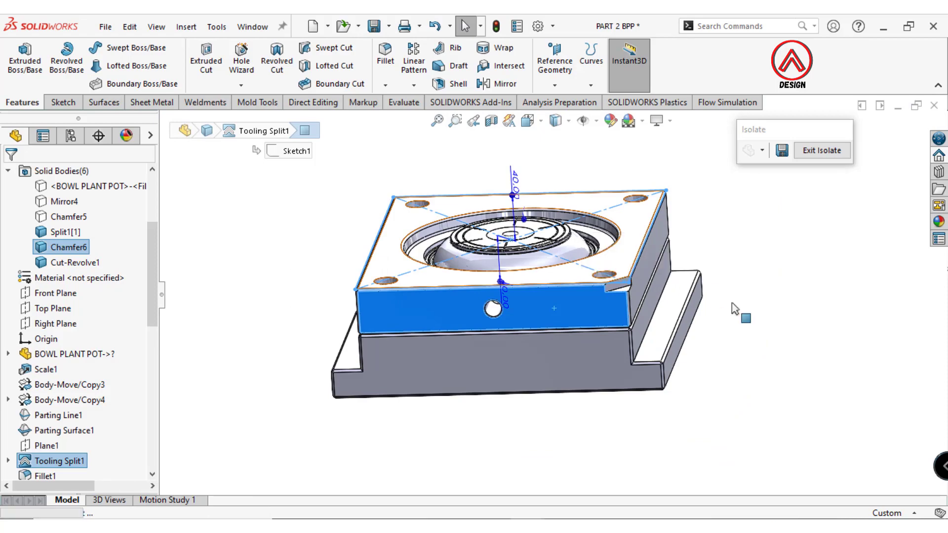
pyautogui.moveTo(618, 322)
pyautogui.mouseDown(button='middle')
pyautogui.moveTo(497, 325)
pyautogui.moveTo(510, 296)
pyautogui.moveTo(514, 340)
pyautogui.moveTo(488, 212)
pyautogui.mouseUp(button='middle')
# - Check a Front Plane cross-section, then close it and select the pin's flat end face
pyautogui.click(491, 121)
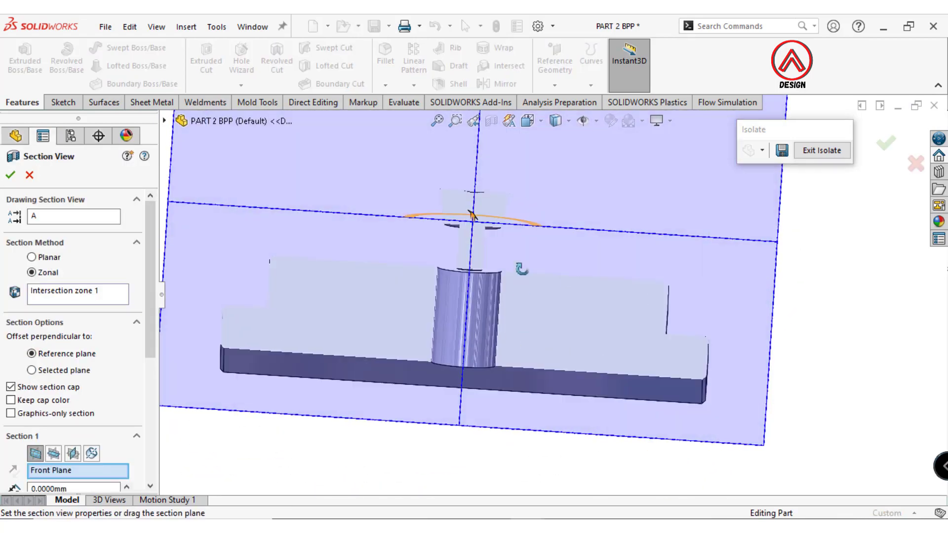
pyautogui.click(11, 175)
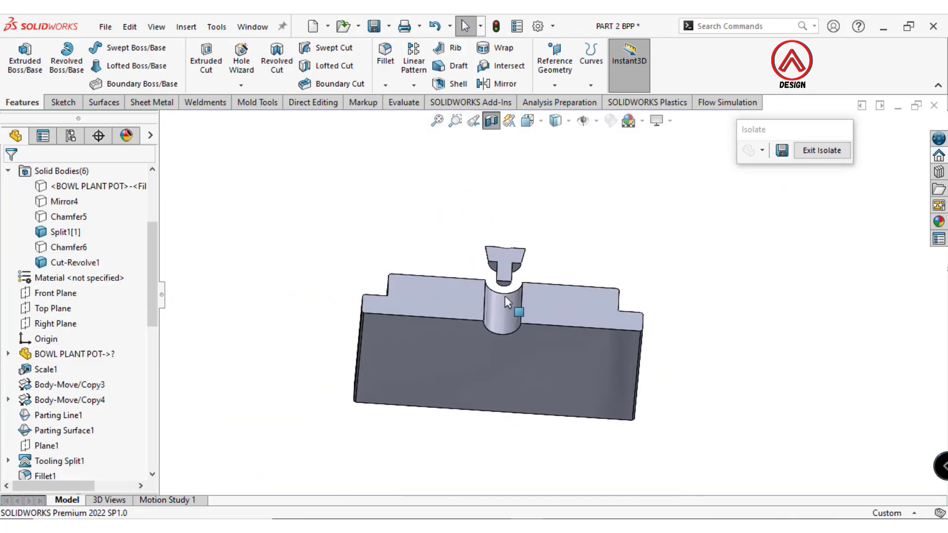
pyautogui.moveTo(505, 295); pyautogui.dragTo(494, 271, button='middle')
pyautogui.scroll(-3, 494, 271)
pyautogui.scroll(-3, 494, 270)
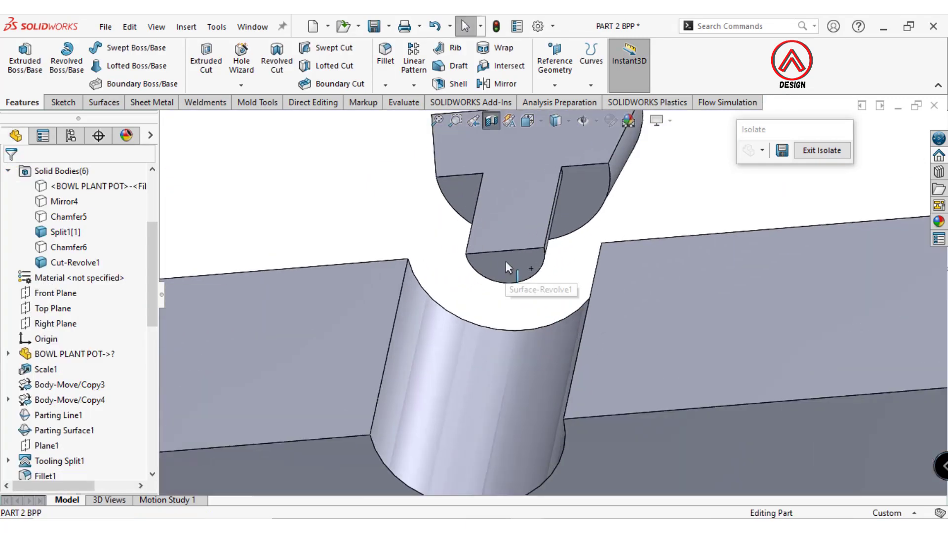
pyautogui.click(506, 260)
# - Sketch on the pin's end face and convert its circular edge into the sketch
pyautogui.click(63, 103)
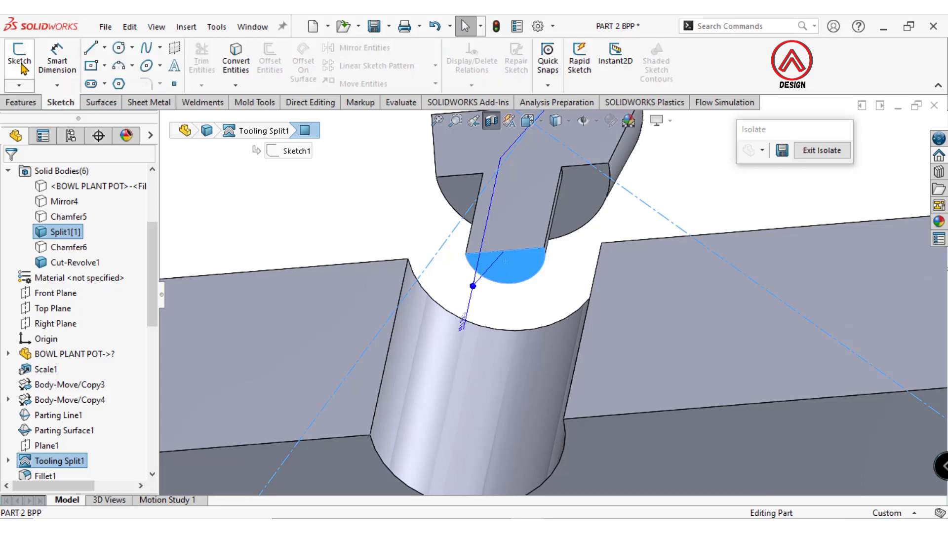
pyautogui.click(21, 64)
pyautogui.click(241, 69)
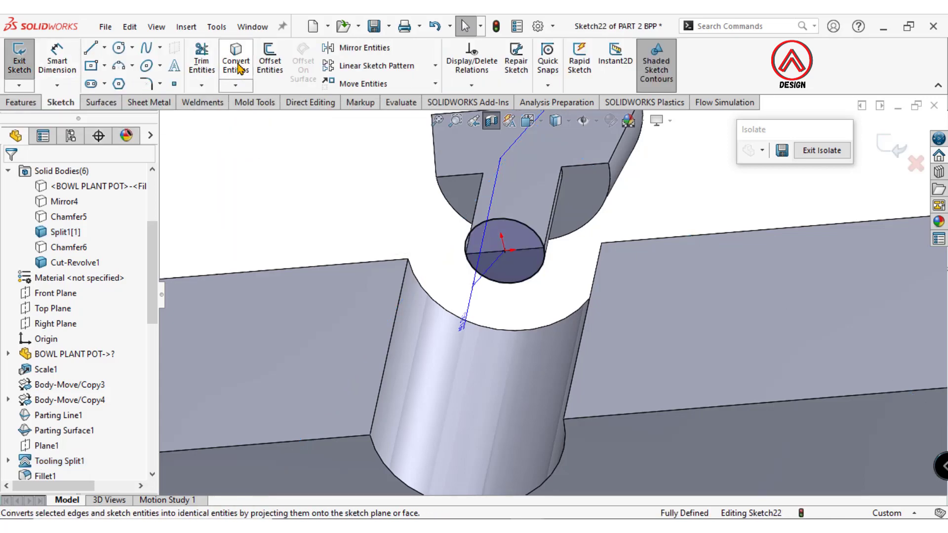
# - Extrude the circle to 15 mm offset from the plate's bottom face, merged into the pin body Split1[1]
pyautogui.click(28, 103)
pyautogui.click(23, 74)
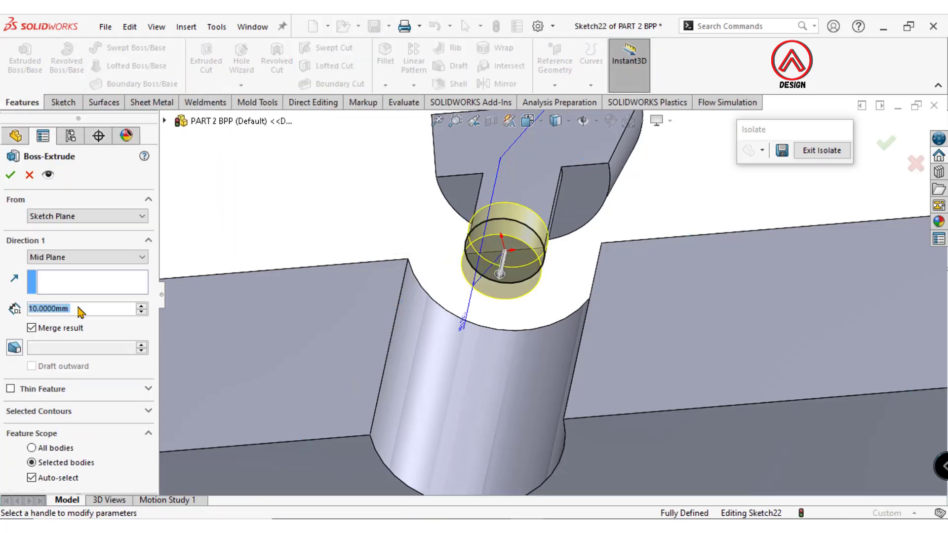
pyautogui.click(59, 257)
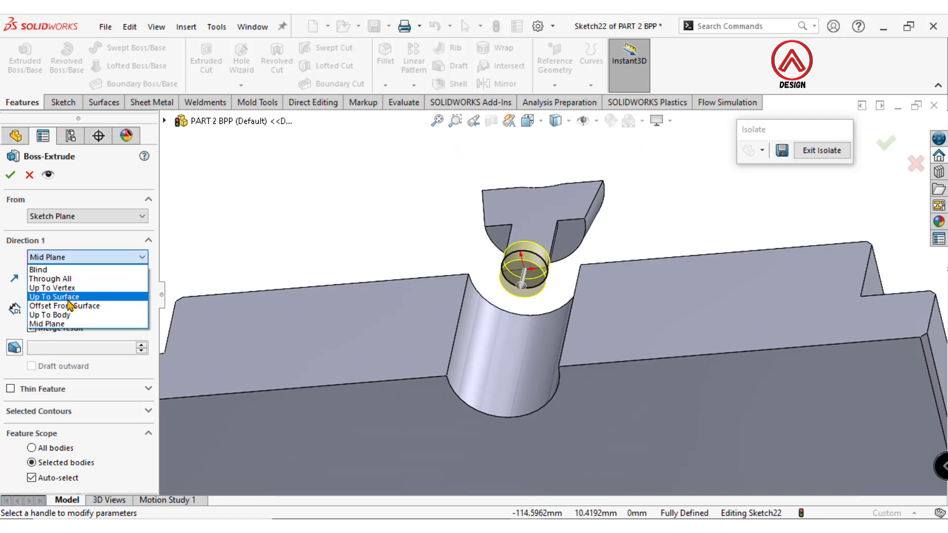
pyautogui.click(69, 306)
pyautogui.click(435, 404)
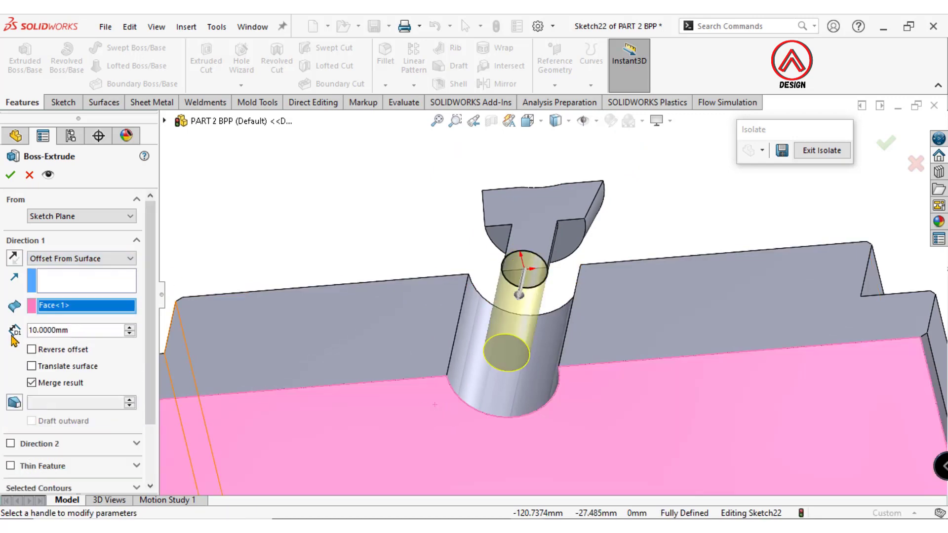
pyautogui.write('15')
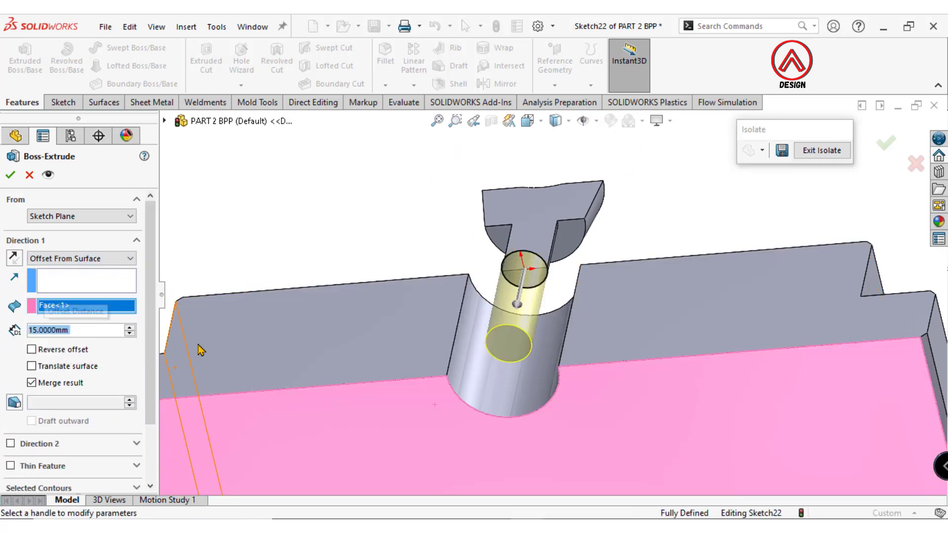
pyautogui.moveTo(535, 311); pyautogui.dragTo(265, 422, button='middle')
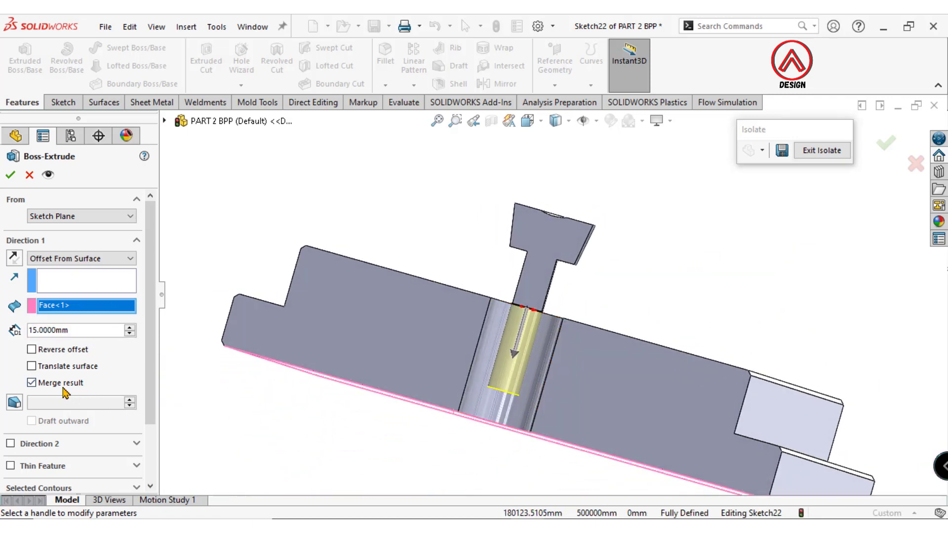
pyautogui.moveTo(148, 404); pyautogui.dragTo(143, 473)
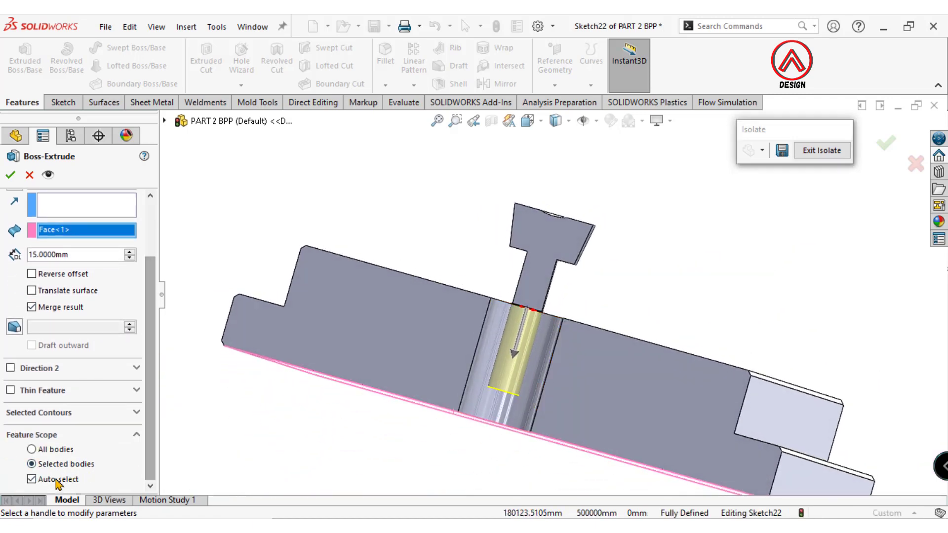
pyautogui.click(31, 479)
pyautogui.moveTo(546, 252); pyautogui.dragTo(528, 267, button='middle')
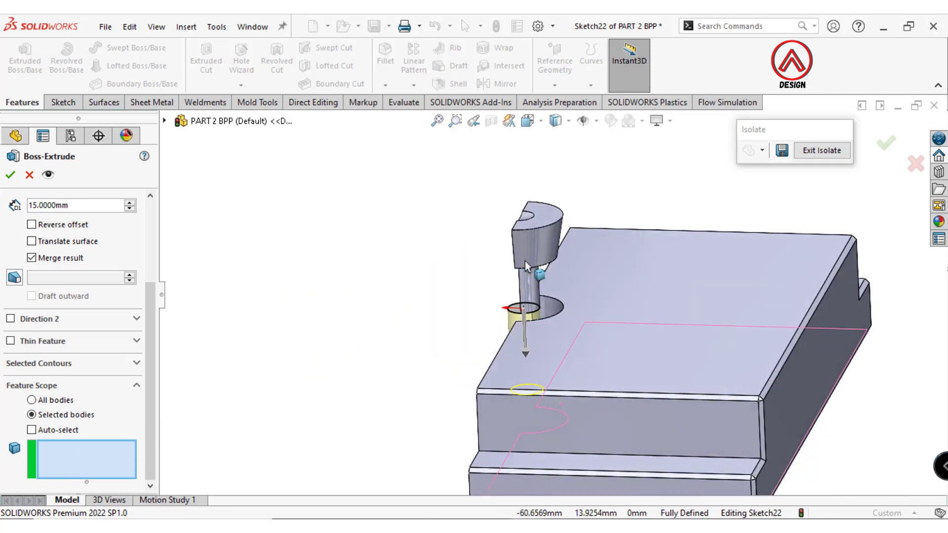
pyautogui.click(527, 253)
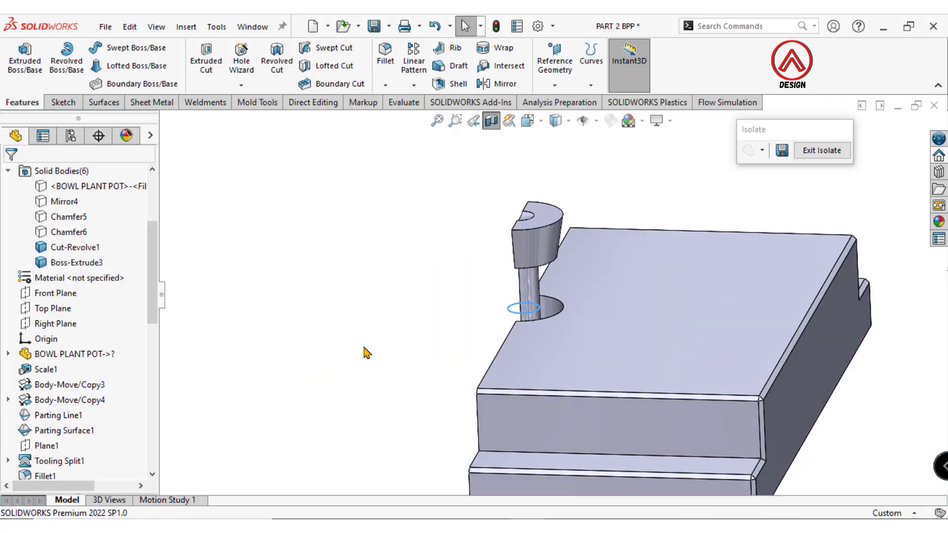
# - Hide the mould block so only the ejector pin remains visible
pyautogui.click(473, 120)
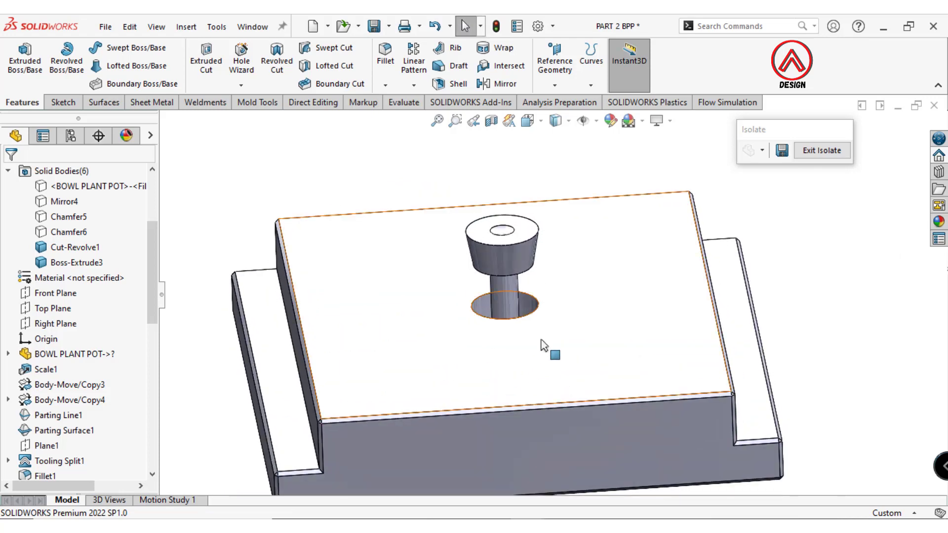
pyautogui.click(548, 351)
pyautogui.click(622, 299)
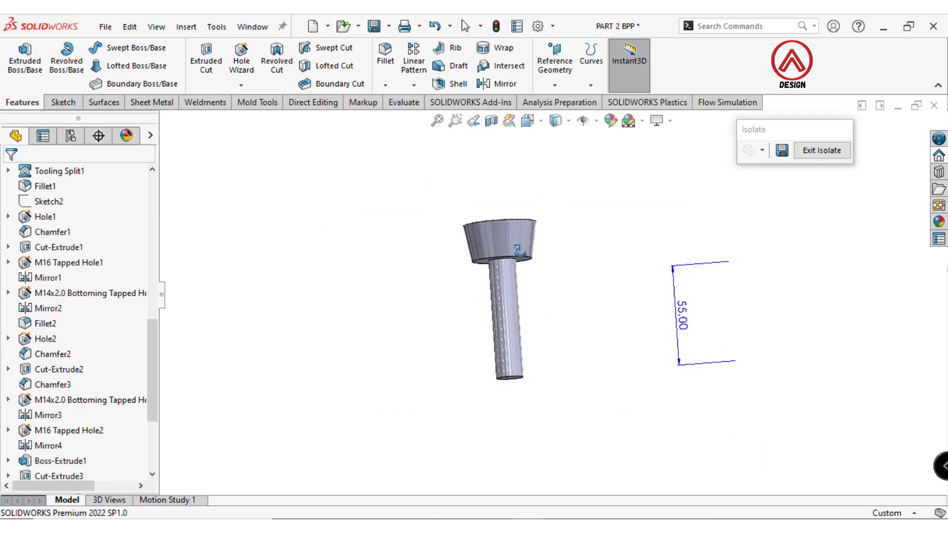
# - Chamfer the pin's shoulder edge 1 mm x 45°
pyautogui.click(387, 85)
pyautogui.click(408, 118)
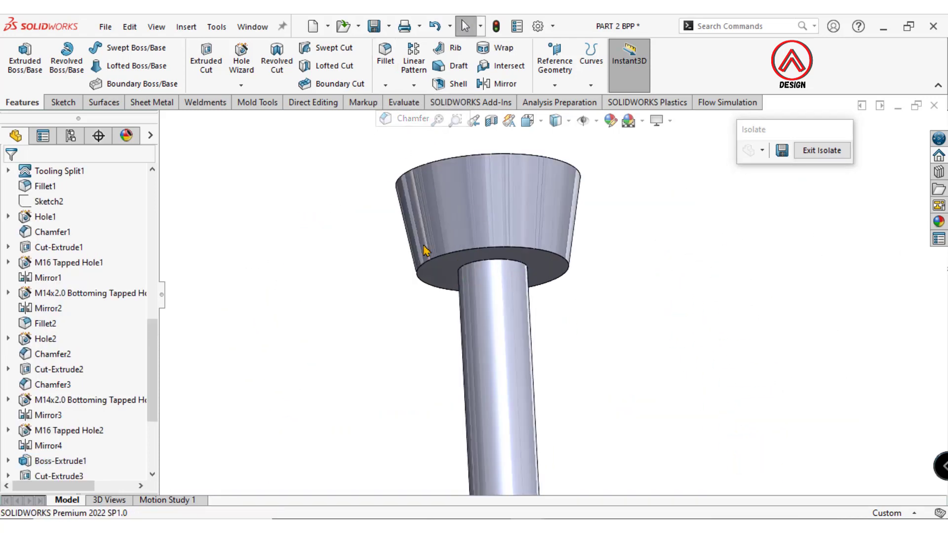
pyautogui.click(433, 255)
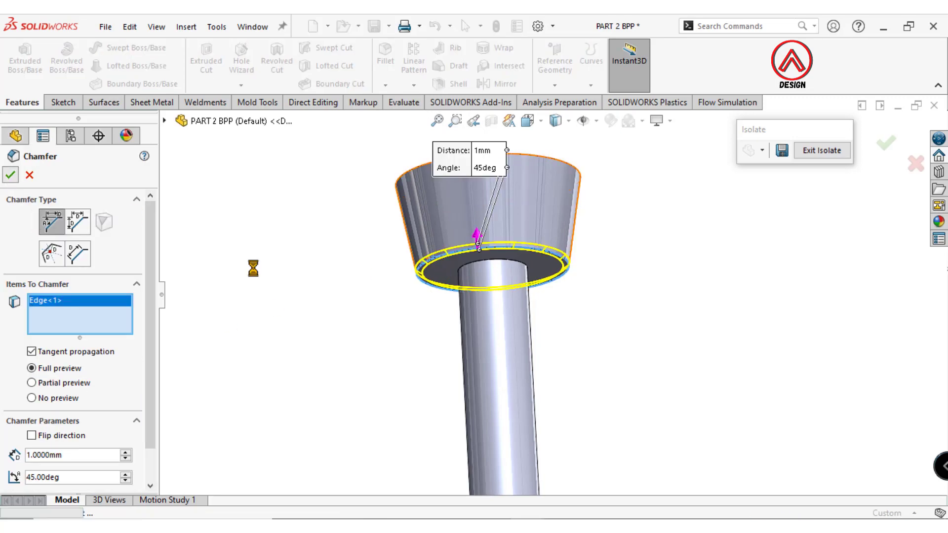
pyautogui.scroll(2, 544, 315)
pyautogui.moveTo(544, 315)
pyautogui.mouseDown(button='middle')
pyautogui.moveTo(486, 213)
pyautogui.moveTo(547, 295)
pyautogui.mouseUp(button='middle')
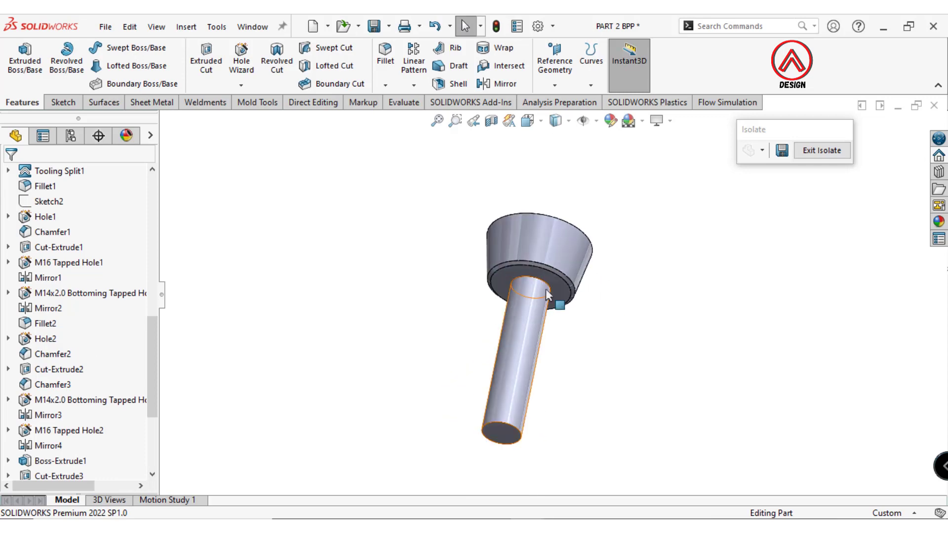
pyautogui.scroll(-4, 547, 294)
# - Fillet the shaft root where it meets the shoulder with a 0.5 mm radius
pyautogui.click(385, 64)
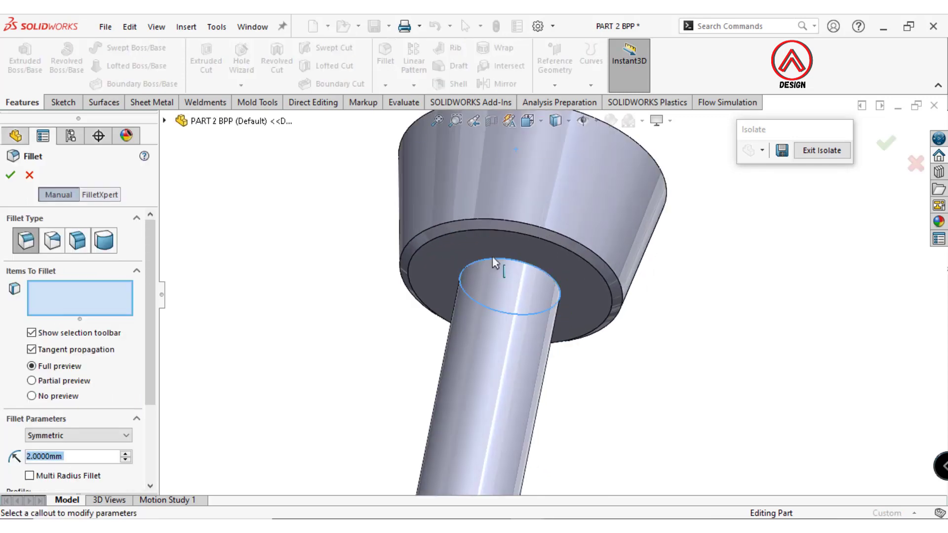
pyautogui.click(494, 261)
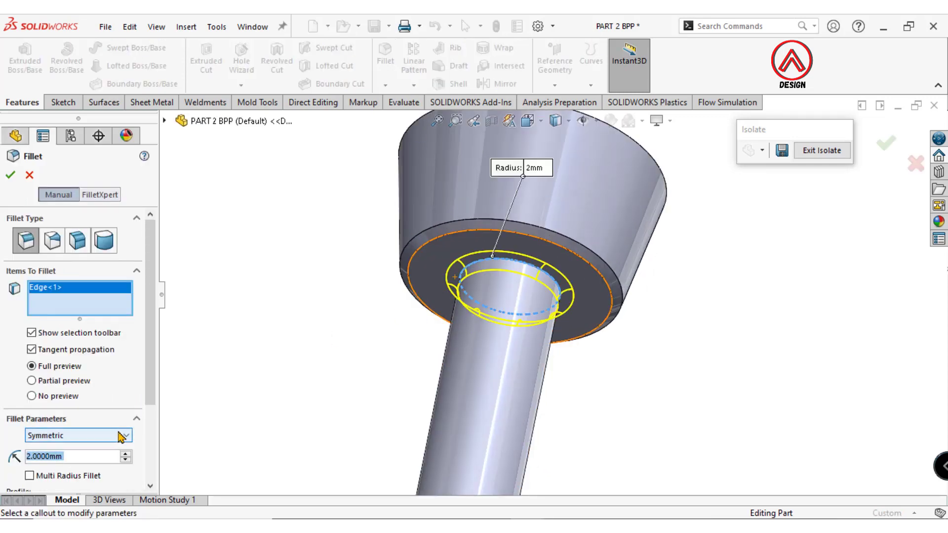
pyautogui.write('0.5')
pyautogui.press('Return')
pyautogui.press('Return')
# - Chamfer the shaft's end edge 1 mm, then view the end face straight on
pyautogui.scroll(5, 530, 319)
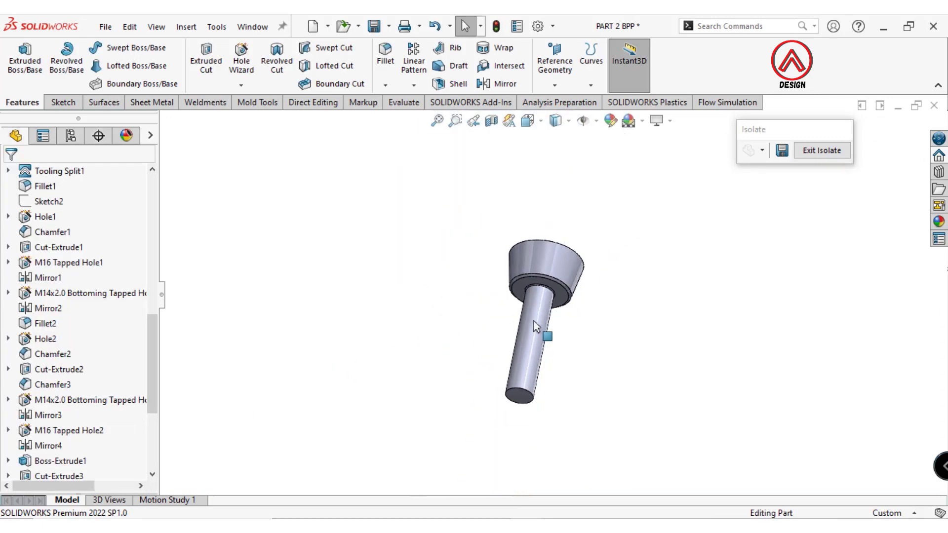
pyautogui.moveTo(533, 320)
pyautogui.mouseDown(button='middle')
pyautogui.moveTo(410, 308)
pyautogui.moveTo(537, 268)
pyautogui.moveTo(357, 353)
pyautogui.moveTo(402, 226)
pyautogui.mouseUp(button='middle')
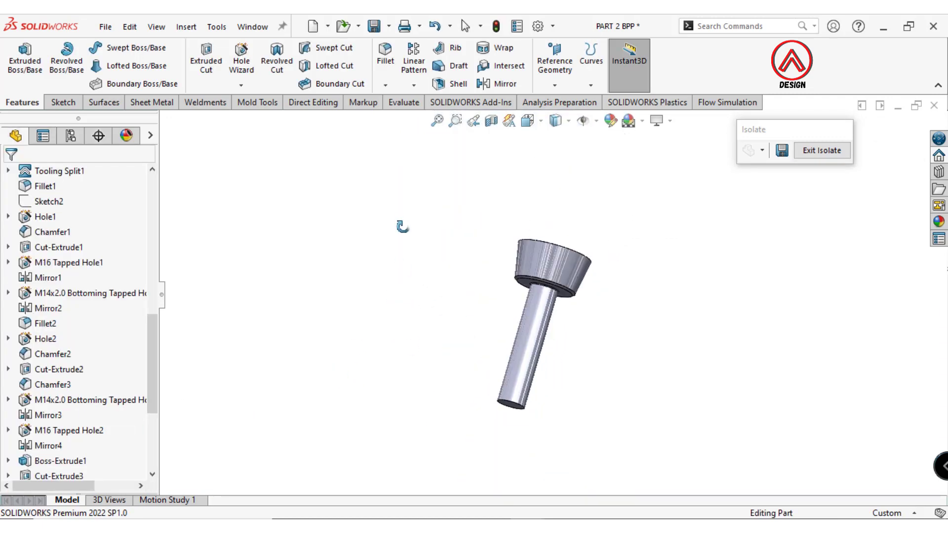
pyautogui.scroll(-2, 541, 406)
pyautogui.scroll(-5, 547, 410)
pyautogui.click(547, 409)
pyautogui.click(451, 361)
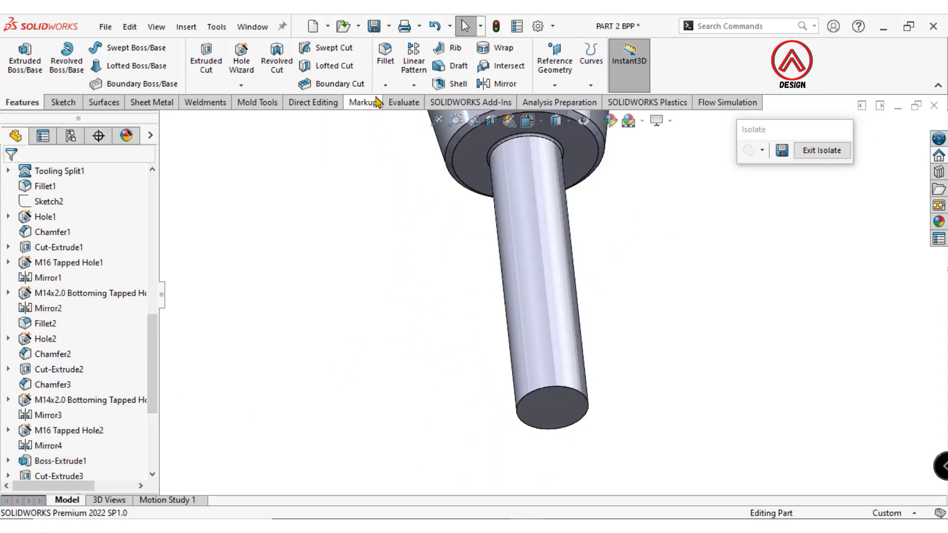
pyautogui.click(385, 85)
pyautogui.click(405, 117)
pyautogui.click(569, 394)
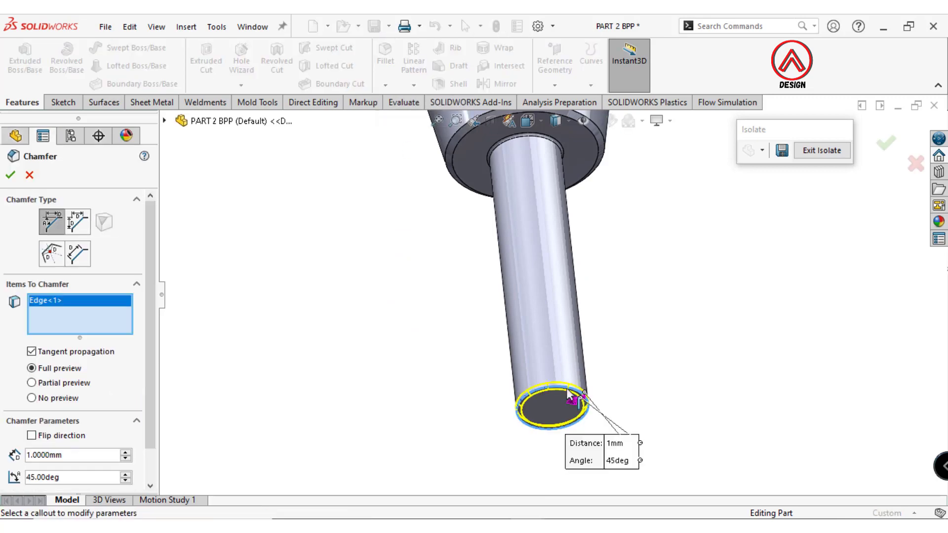
pyautogui.click(10, 176)
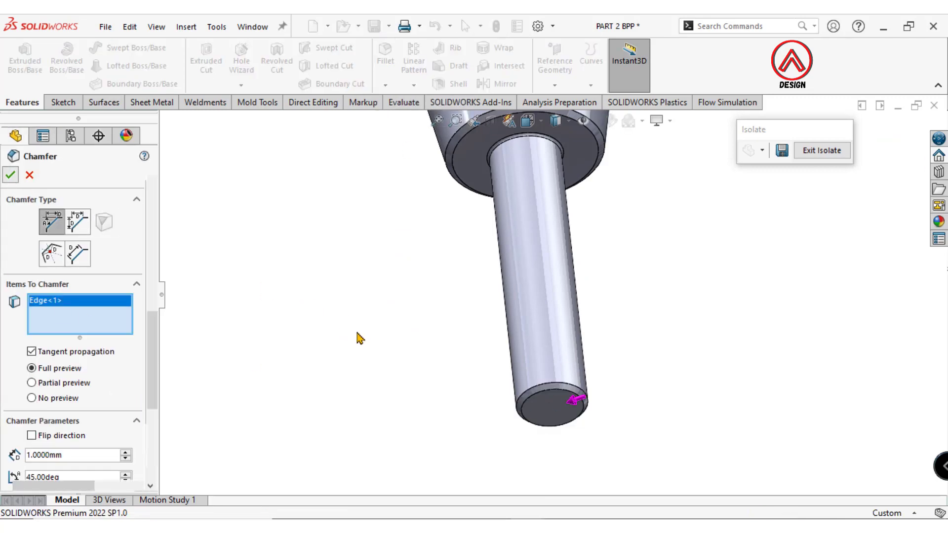
pyautogui.click(546, 407)
pyautogui.click(670, 368)
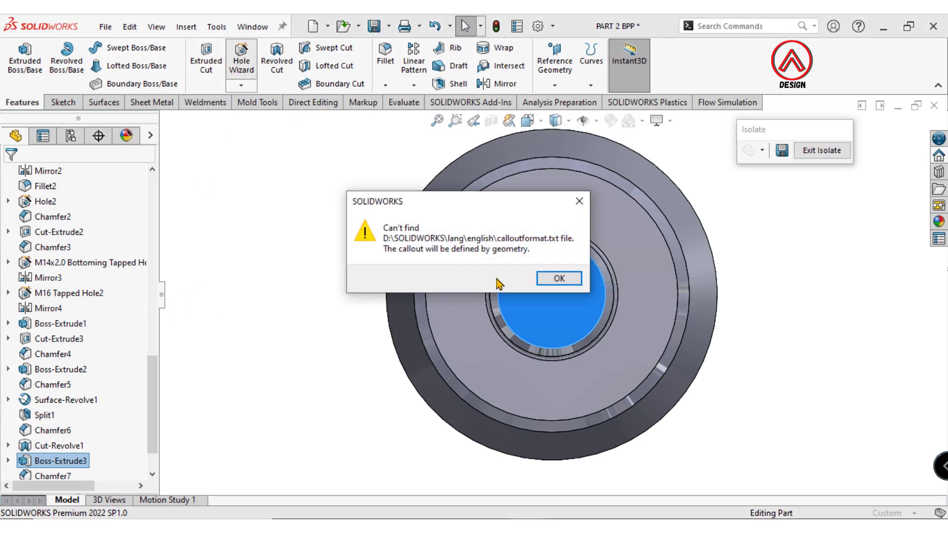
# - Set the ISO bottoming tapped hole size to M8
pyautogui.click(562, 279)
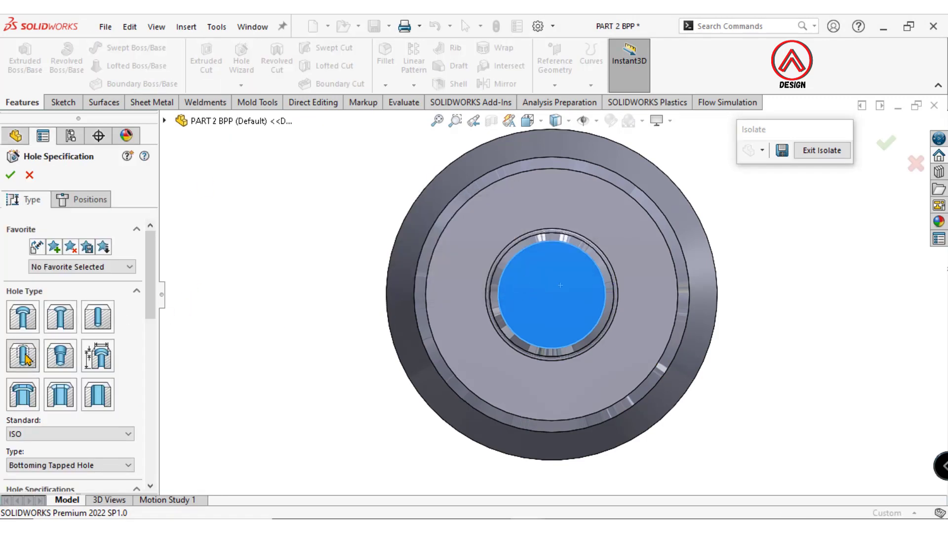
pyautogui.scroll(-2, 74, 311)
pyautogui.scroll(-2, 74, 310)
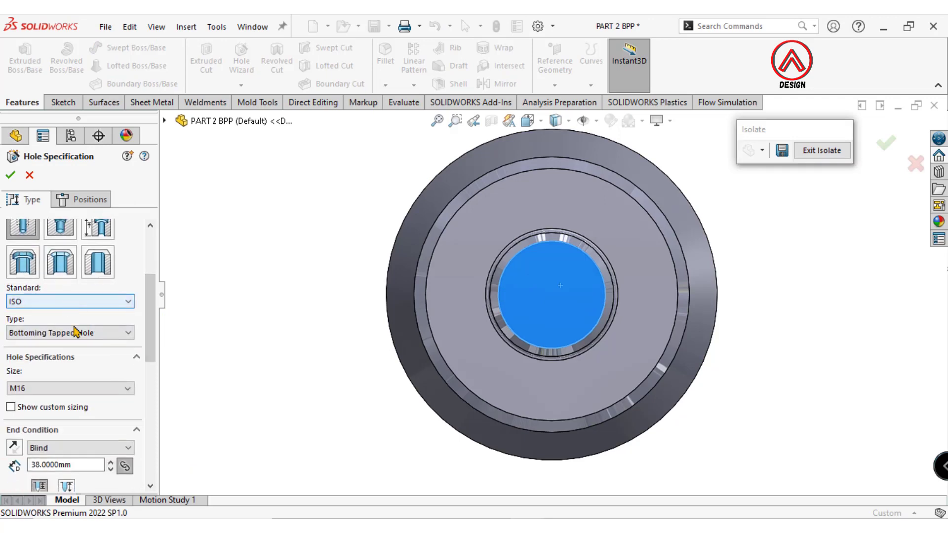
pyautogui.click(50, 393)
pyautogui.scroll(2, 41, 409)
pyautogui.scroll(1, 38, 423)
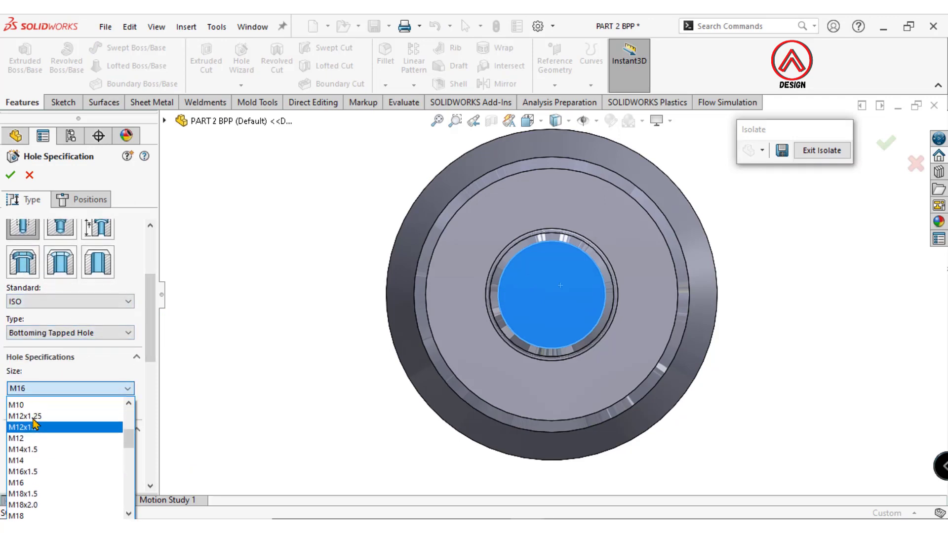
pyautogui.scroll(2, 36, 424)
pyautogui.click(31, 424)
# - Position the M8 tapped hole at the end face's centre and create it
pyautogui.scroll(-2, 119, 351)
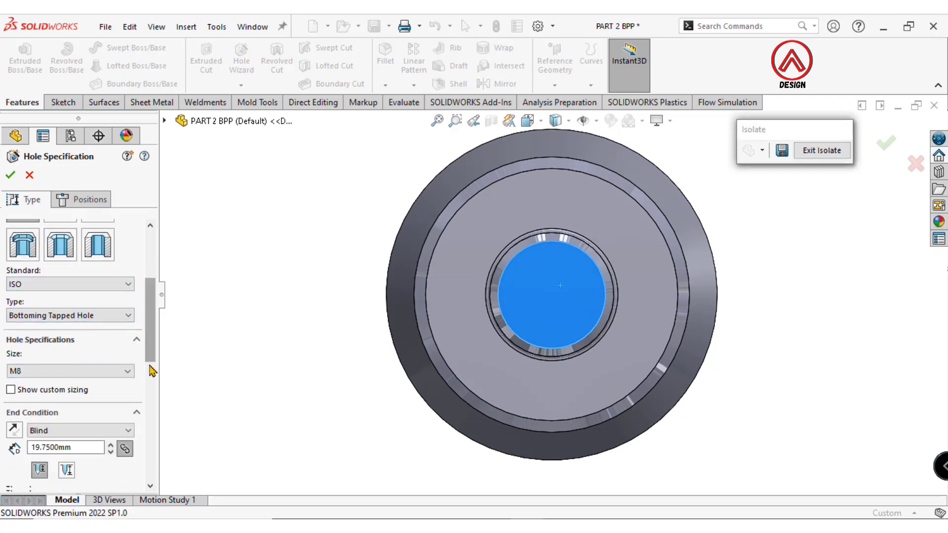
pyautogui.scroll(-2, 106, 340)
pyautogui.scroll(-2, 148, 397)
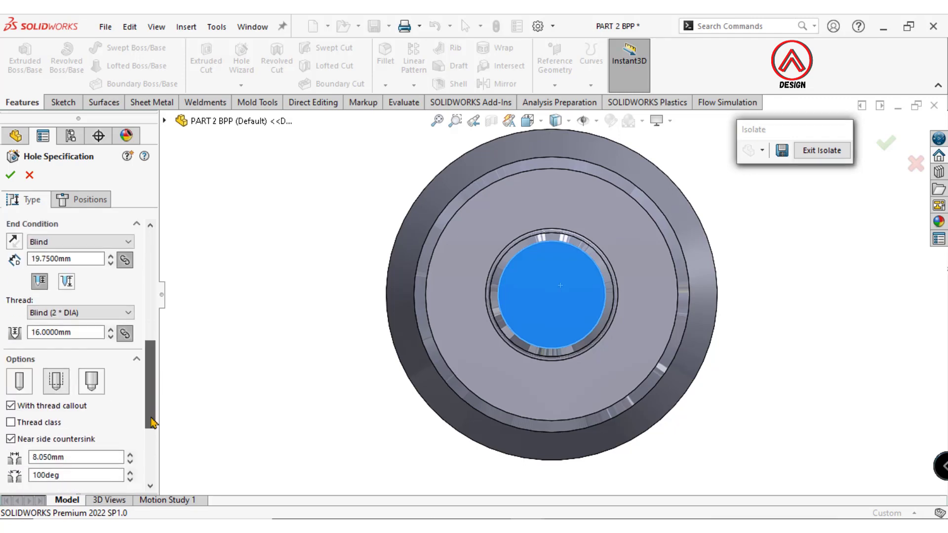
pyautogui.scroll(-2, 143, 375)
pyautogui.scroll(4, 123, 321)
pyautogui.scroll(4, 104, 262)
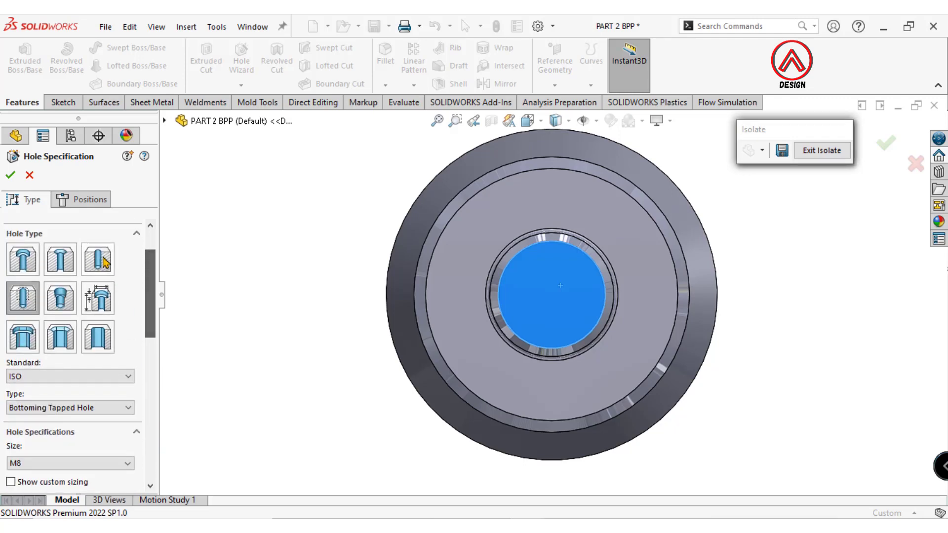
pyautogui.click(84, 200)
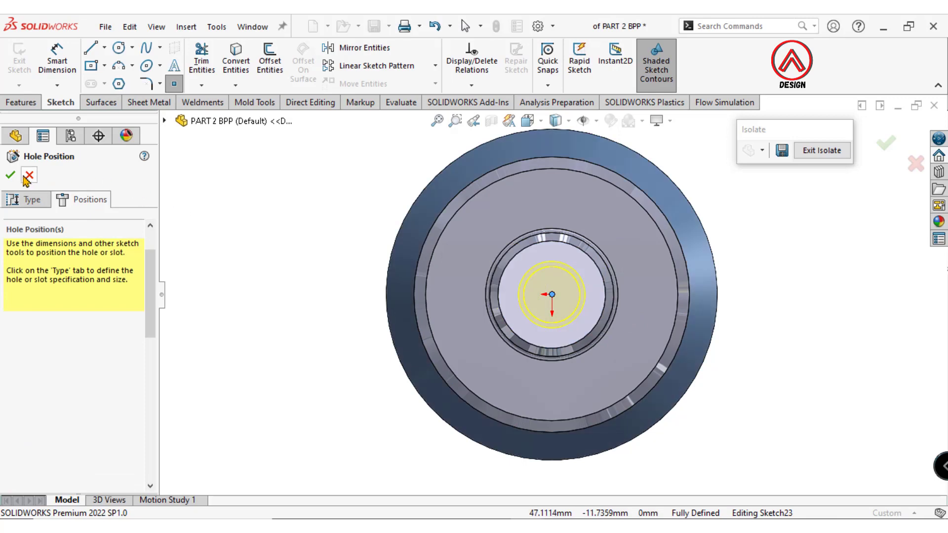
pyautogui.click(11, 174)
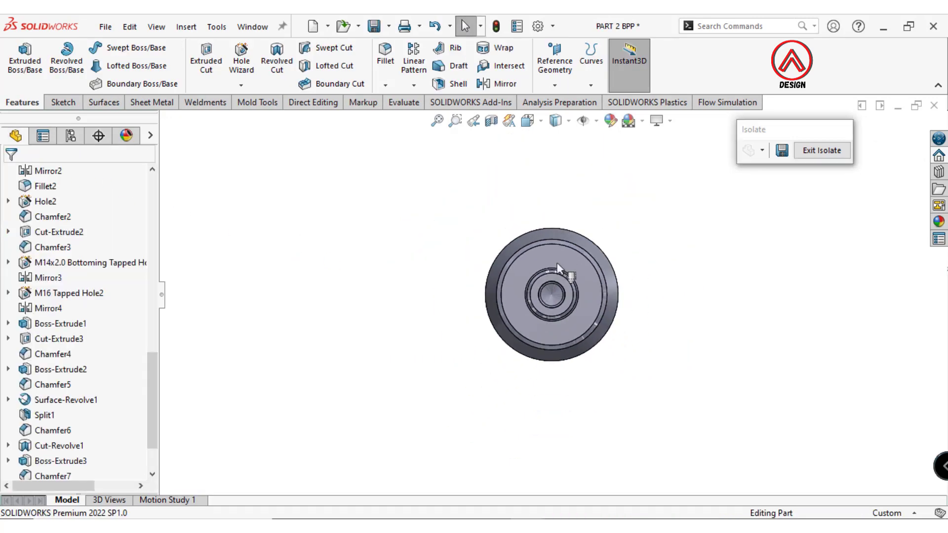
# - Start a sketch on the shaft's end face, viewed normal to it
pyautogui.moveTo(532, 261); pyautogui.dragTo(498, 153, button='middle')
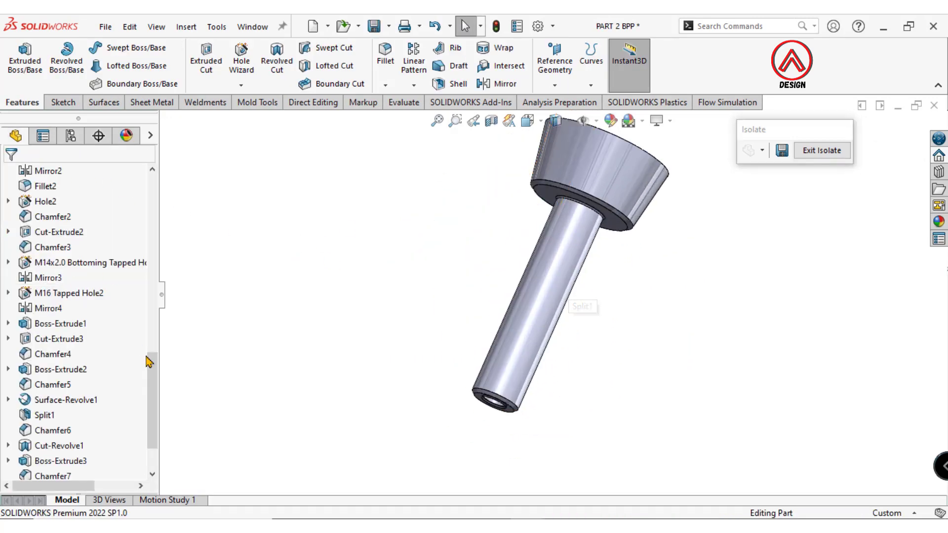
pyautogui.moveTo(148, 362); pyautogui.dragTo(155, 204)
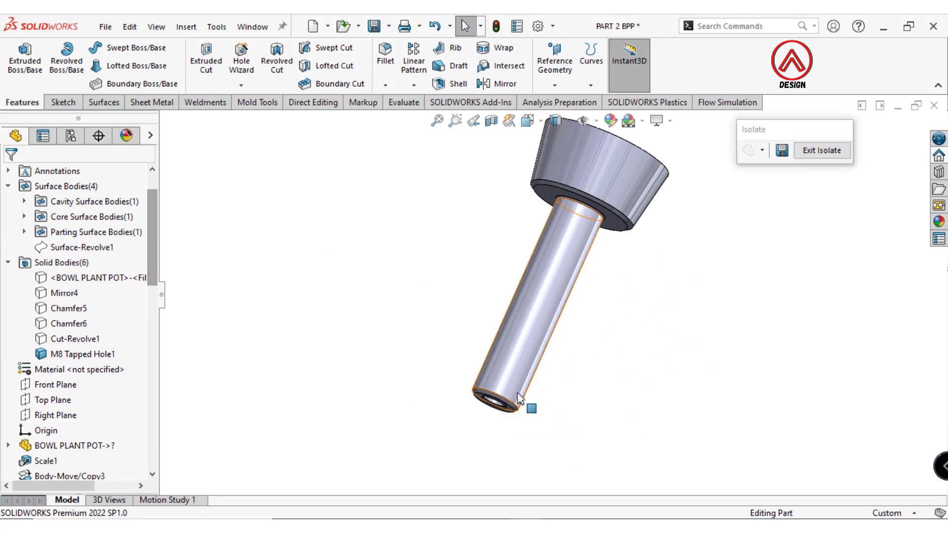
pyautogui.scroll(-4, 519, 398)
pyautogui.click(454, 363)
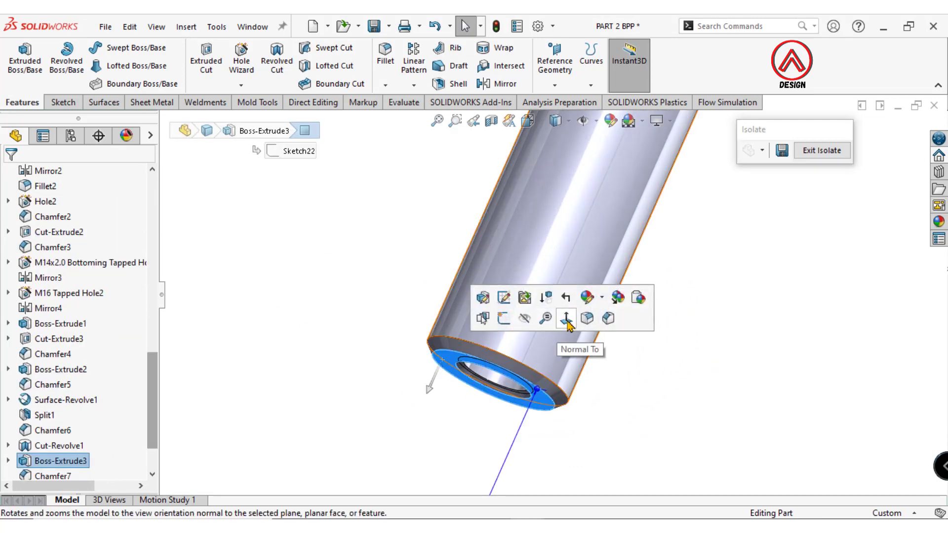
pyautogui.click(566, 319)
pyautogui.click(59, 103)
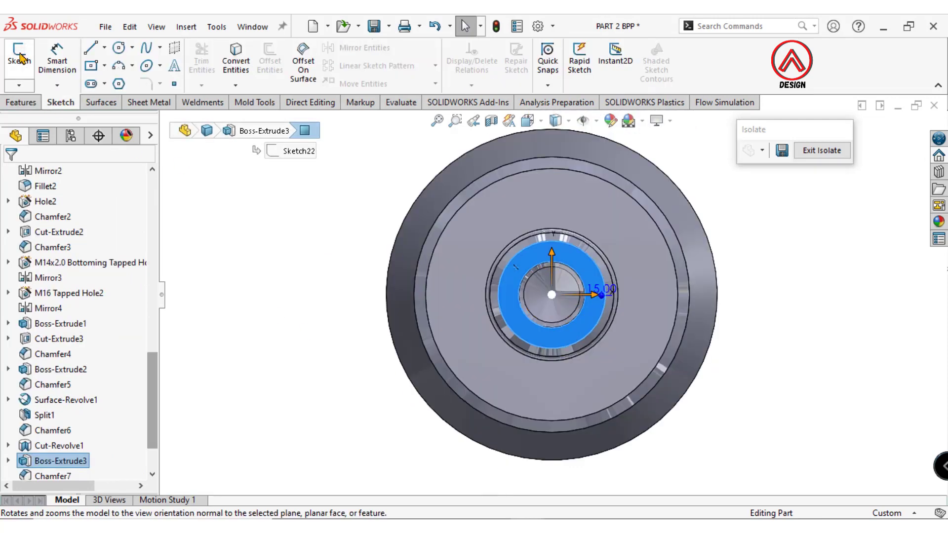
pyautogui.click(19, 57)
# - Draw a circle centred at the origin and dimension its diameter to 35 mm
pyautogui.click(118, 48)
pyautogui.click(552, 294)
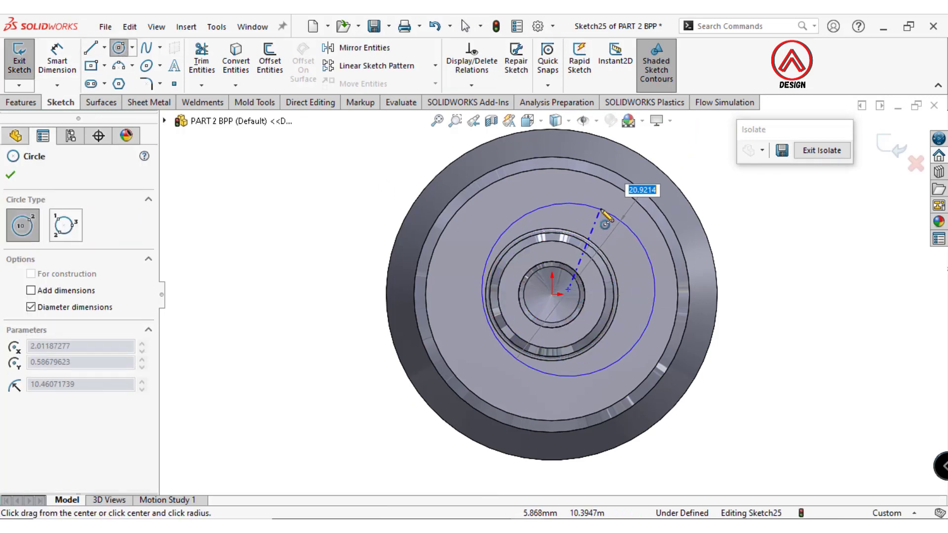
pyautogui.click(604, 222)
pyautogui.click(54, 49)
pyautogui.scroll(-3, 629, 271)
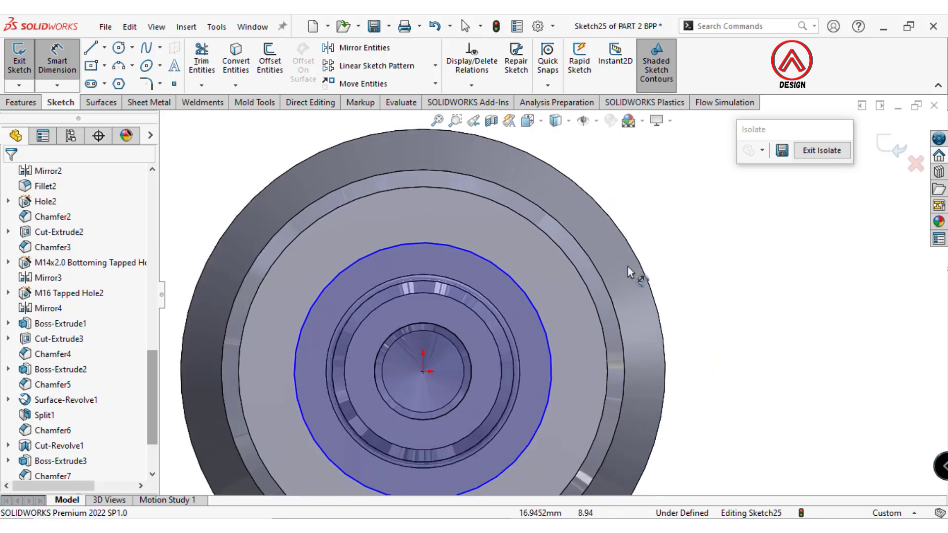
pyautogui.click(522, 287)
pyautogui.scroll(-3, 642, 193)
pyautogui.click(640, 182)
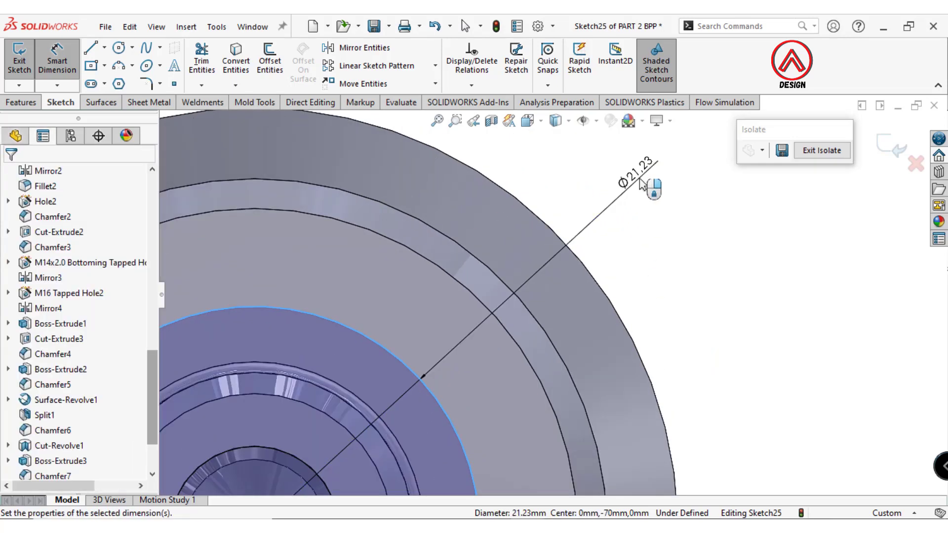
pyautogui.write('35')
pyautogui.press('Return')
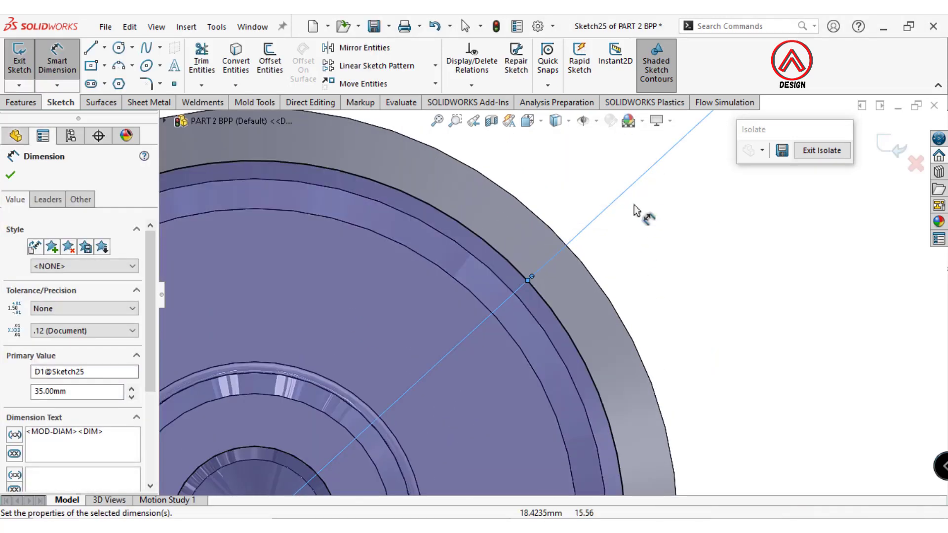
# - Extrude the 35 mm circle 15 mm Blind as a separate, unmerged stopper disc body
pyautogui.click(21, 102)
pyautogui.click(30, 70)
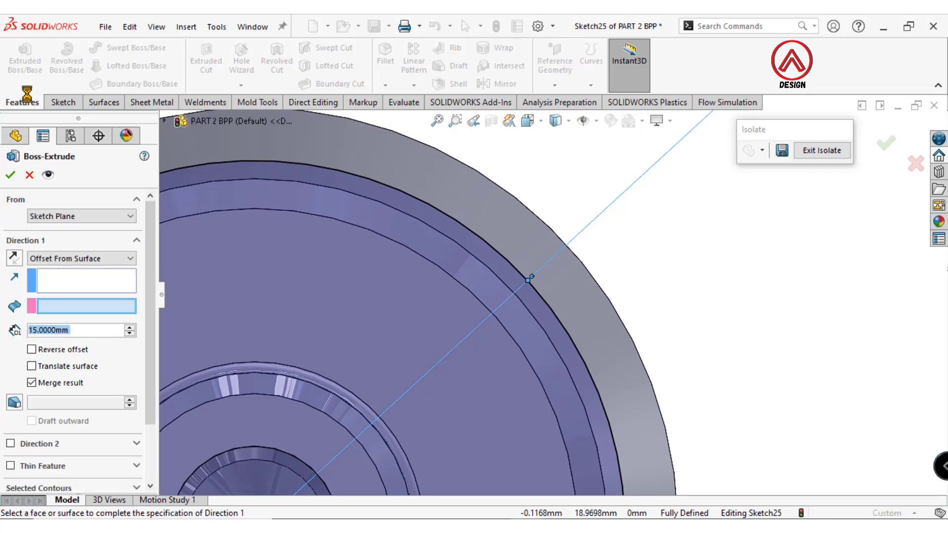
pyautogui.click(79, 258)
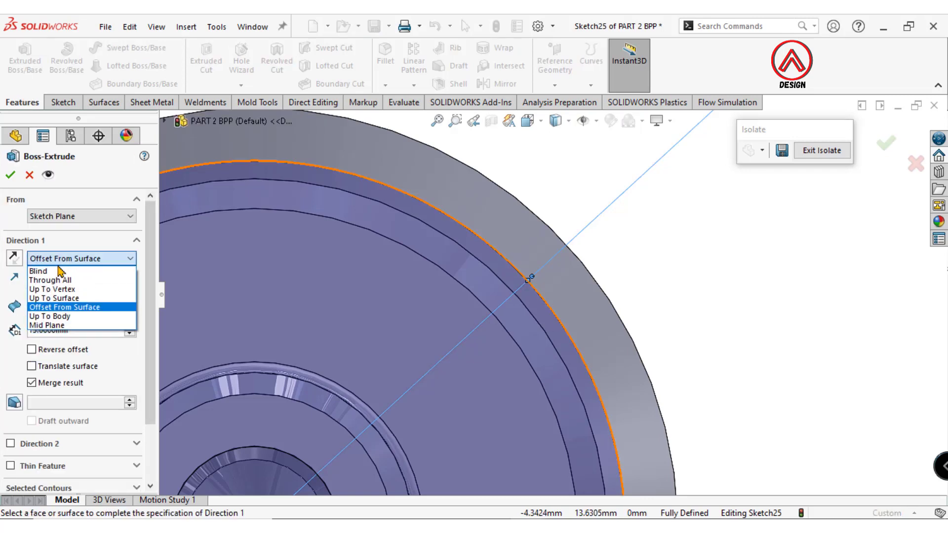
pyautogui.click(50, 269)
pyautogui.scroll(5, 395, 256)
pyautogui.moveTo(375, 276); pyautogui.dragTo(398, 258, button='middle')
pyautogui.scroll(3, 398, 258)
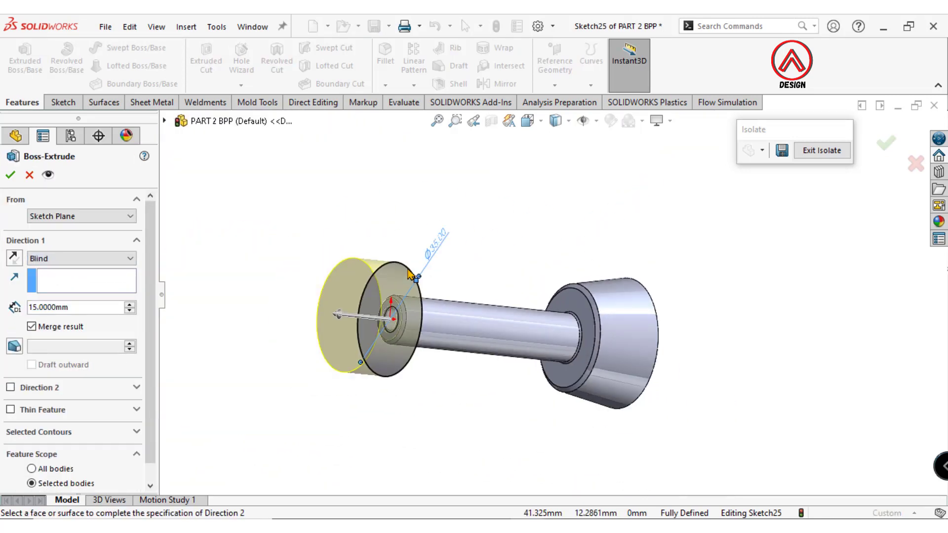
pyautogui.scroll(-2, 370, 222)
pyautogui.click(32, 326)
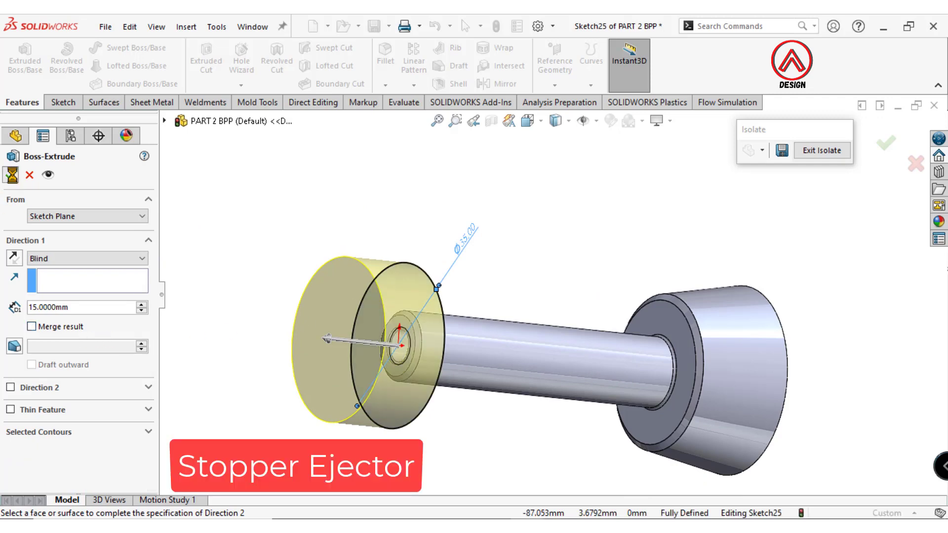
pyautogui.press('Return')
# - Chamfer the disc edge 1 mm × 45° and view its front face Normal To
pyautogui.click(393, 86)
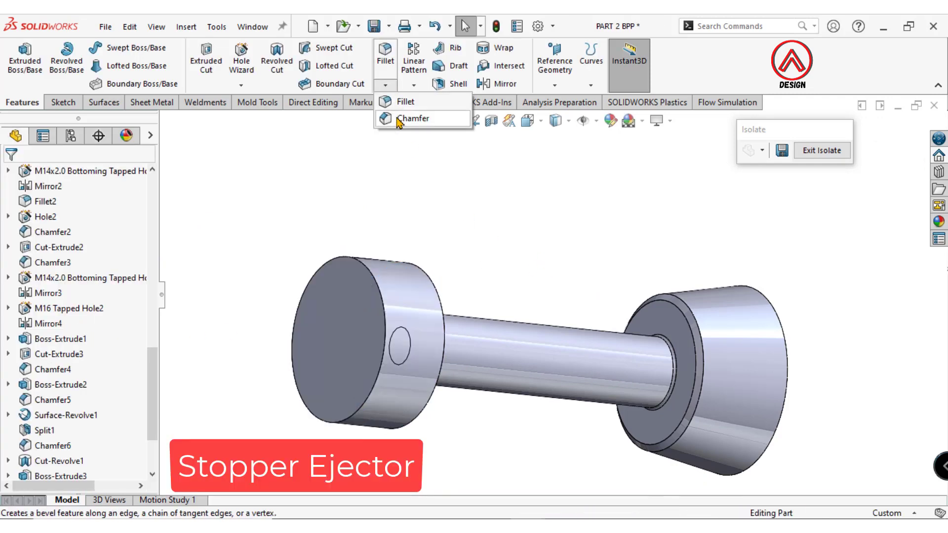
pyautogui.click(401, 118)
pyautogui.click(384, 265)
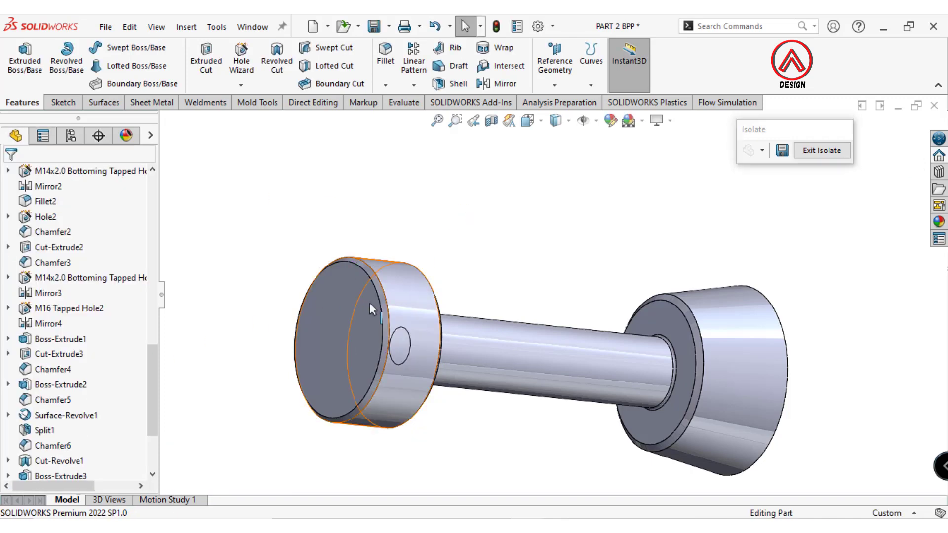
pyautogui.click(369, 303)
pyautogui.click(481, 267)
pyautogui.click(801, 311)
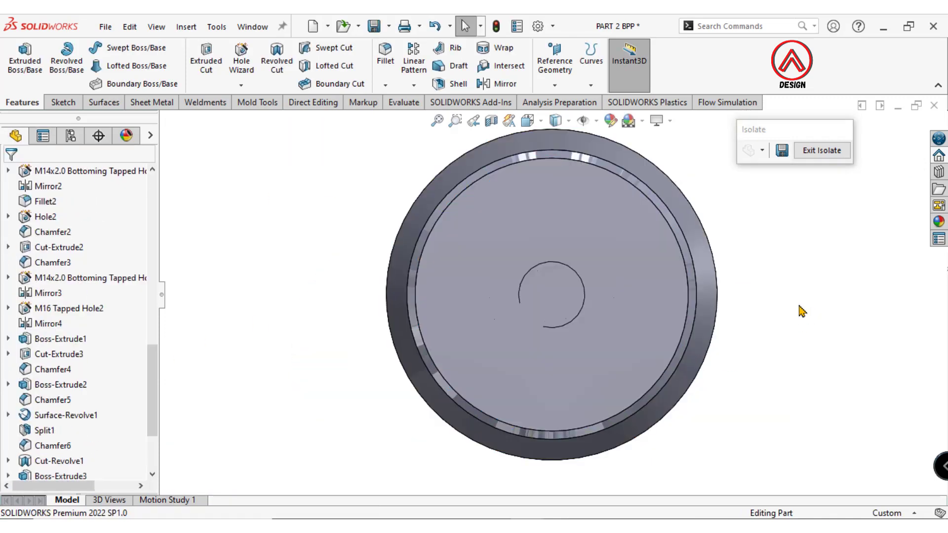
pyautogui.click(631, 258)
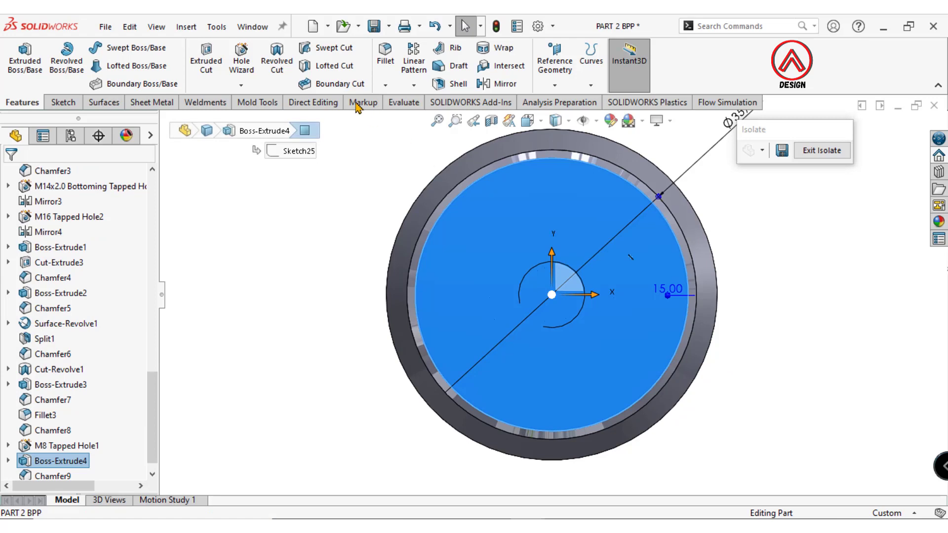
# - Set up an M8 Hex Socket Head ISO 4762 counterbore hole with a Through All end condition
pyautogui.click(248, 69)
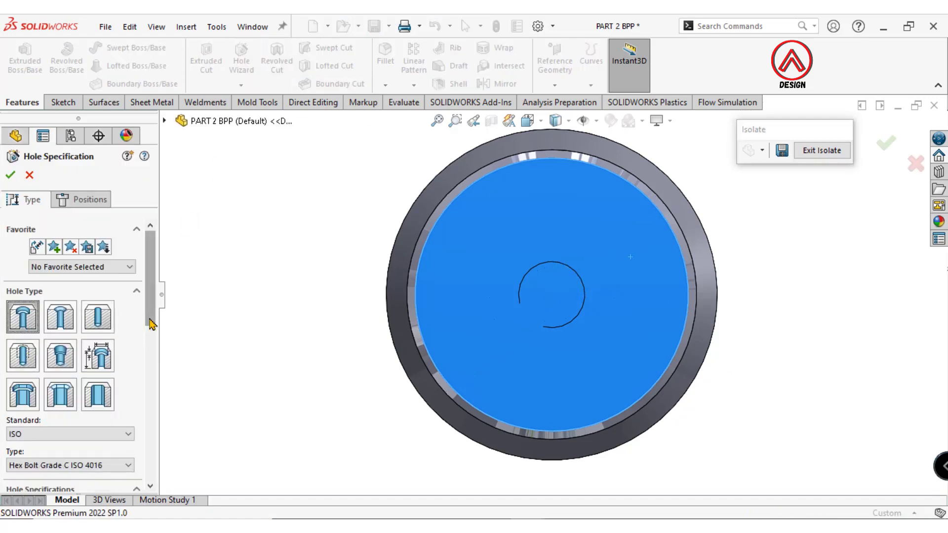
pyautogui.scroll(-3, 151, 325)
pyautogui.click(116, 331)
pyautogui.click(113, 374)
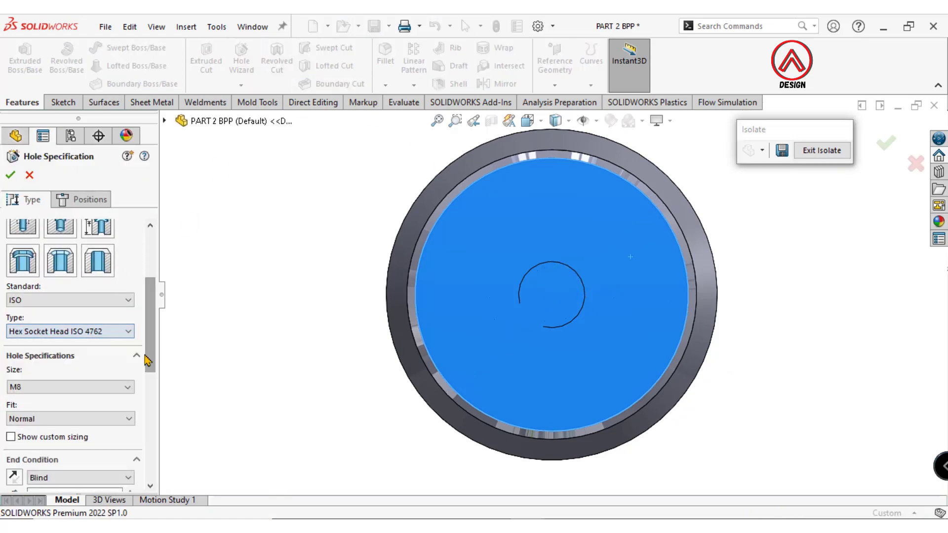
pyautogui.scroll(-3, 47, 324)
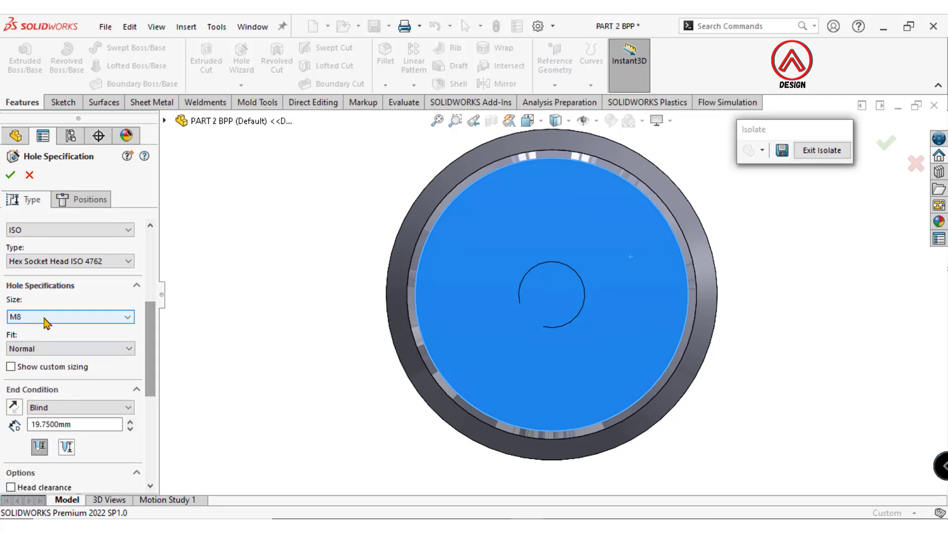
pyautogui.scroll(-3, 151, 395)
pyautogui.click(79, 343)
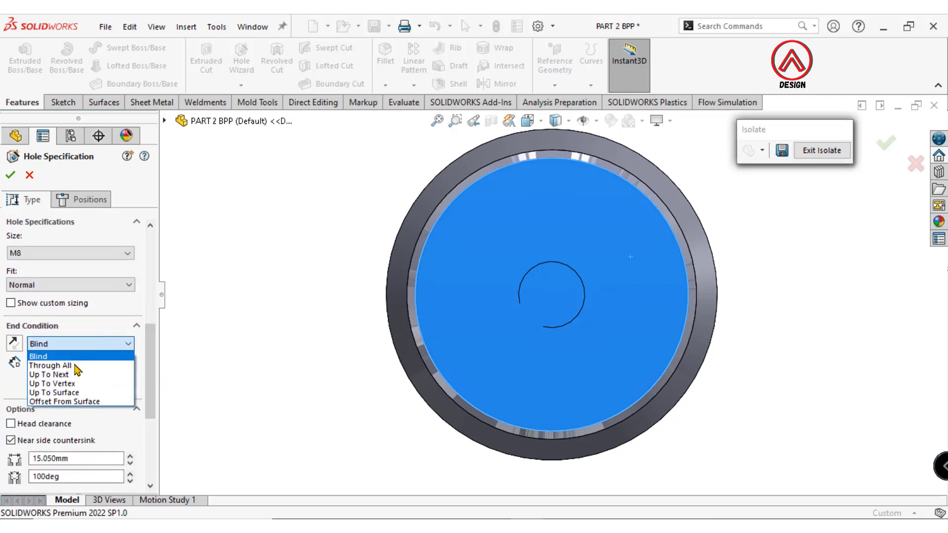
pyautogui.click(74, 368)
pyautogui.moveTo(150, 371)
pyautogui.mouseDown()
pyautogui.moveTo(161, 394)
pyautogui.moveTo(147, 314)
pyautogui.mouseUp()
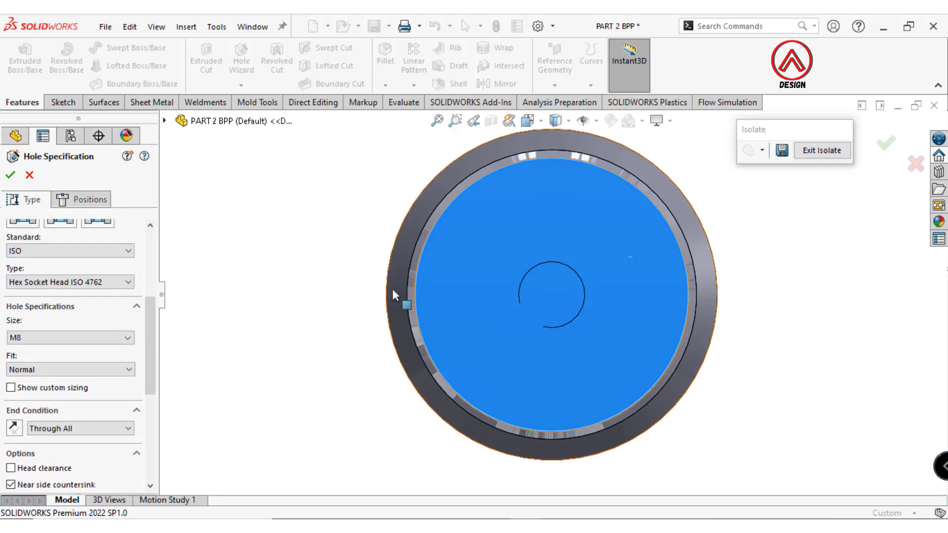
# - Place the hole at the disc centre, limit its scope to the stopper disc body, and accept
pyautogui.click(98, 208)
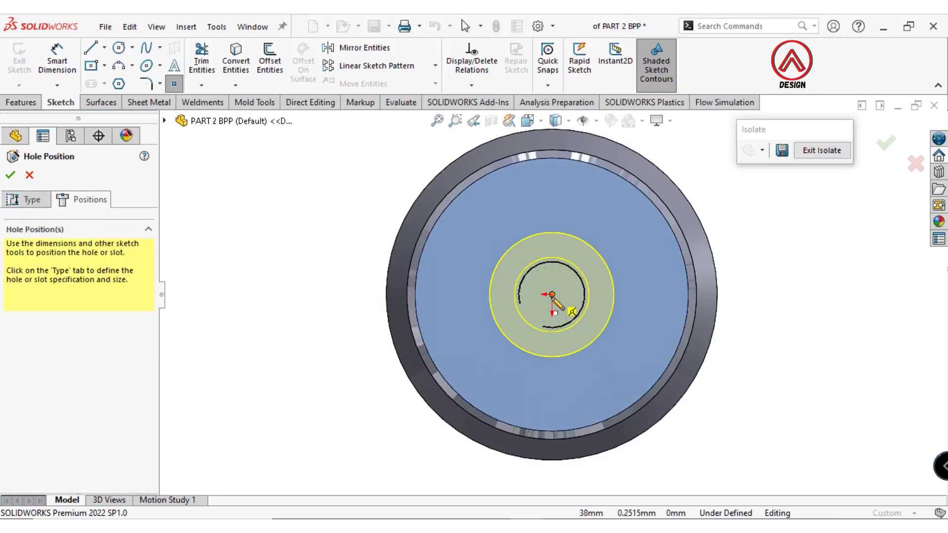
pyautogui.click(552, 294)
pyautogui.click(27, 199)
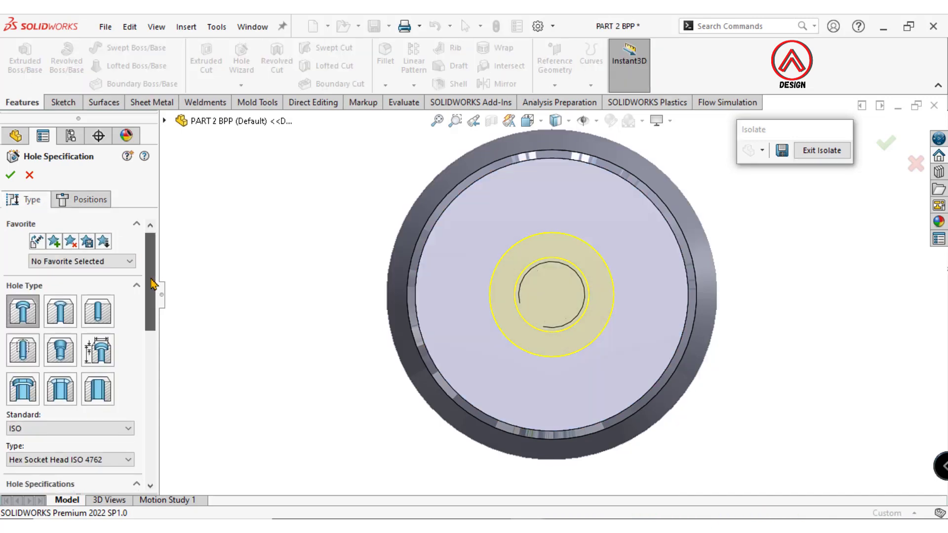
pyautogui.moveTo(153, 282); pyautogui.dragTo(155, 430)
pyautogui.click(31, 384)
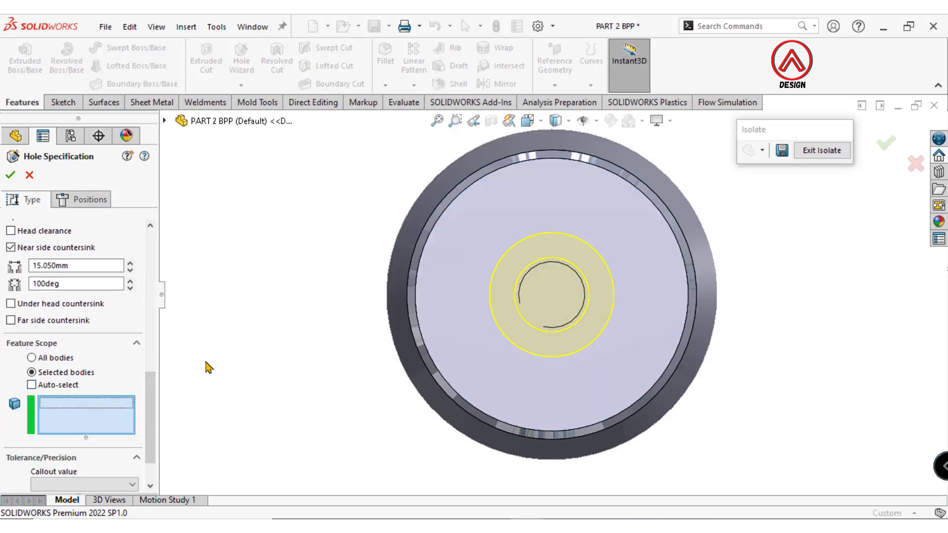
pyautogui.moveTo(207, 367)
pyautogui.mouseDown(button='middle')
pyautogui.moveTo(546, 267)
pyautogui.moveTo(419, 296)
pyautogui.mouseUp(button='middle')
pyautogui.click(292, 270)
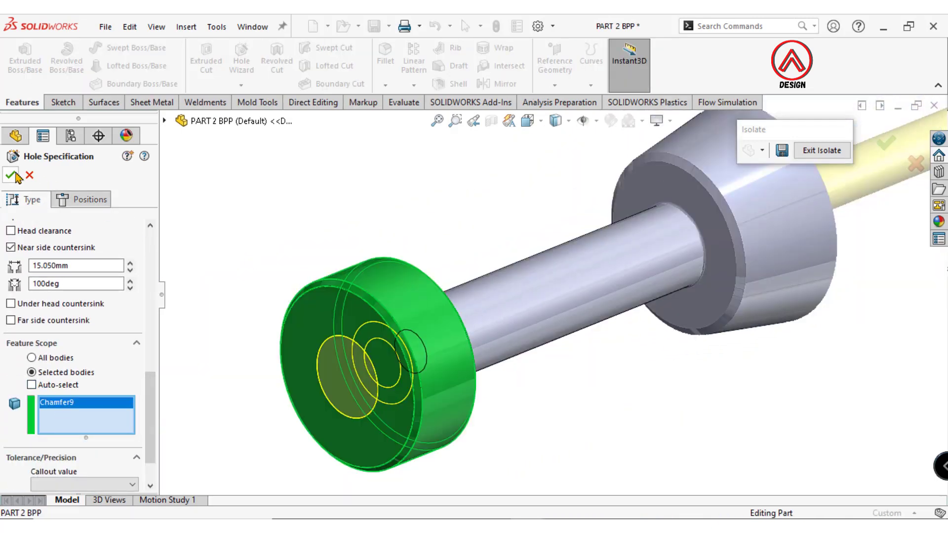
pyautogui.press('Return')
# - Switch to the front view and try a section view, then cancel it
pyautogui.click(527, 120)
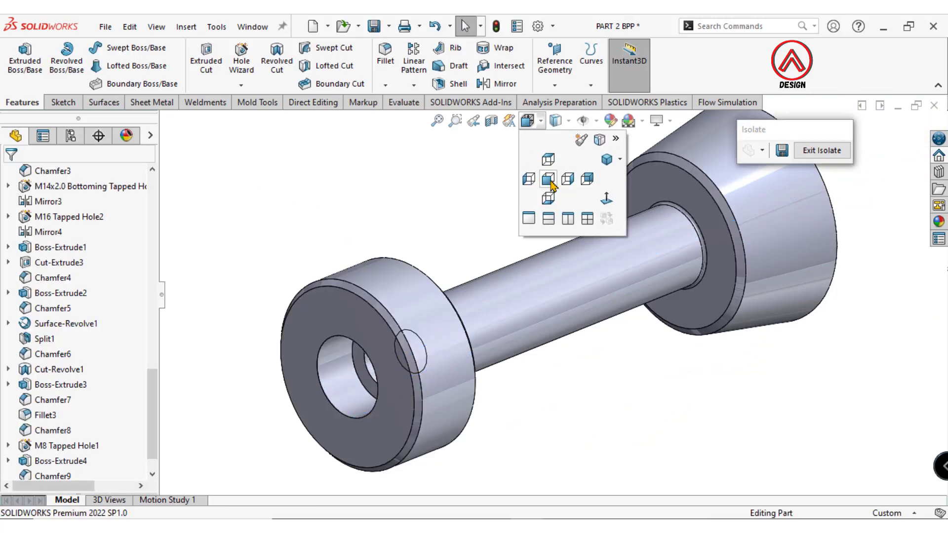
pyautogui.click(548, 181)
pyautogui.click(491, 121)
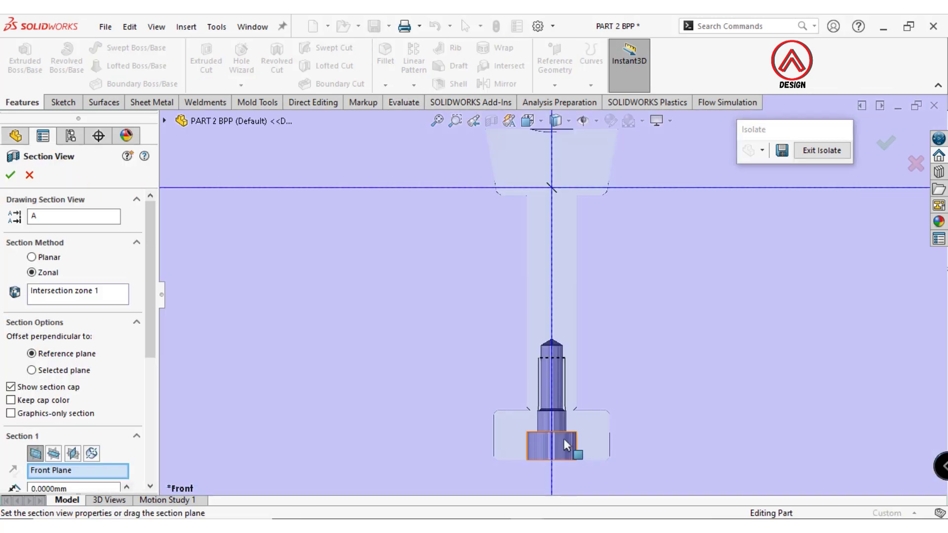
pyautogui.press('Escape')
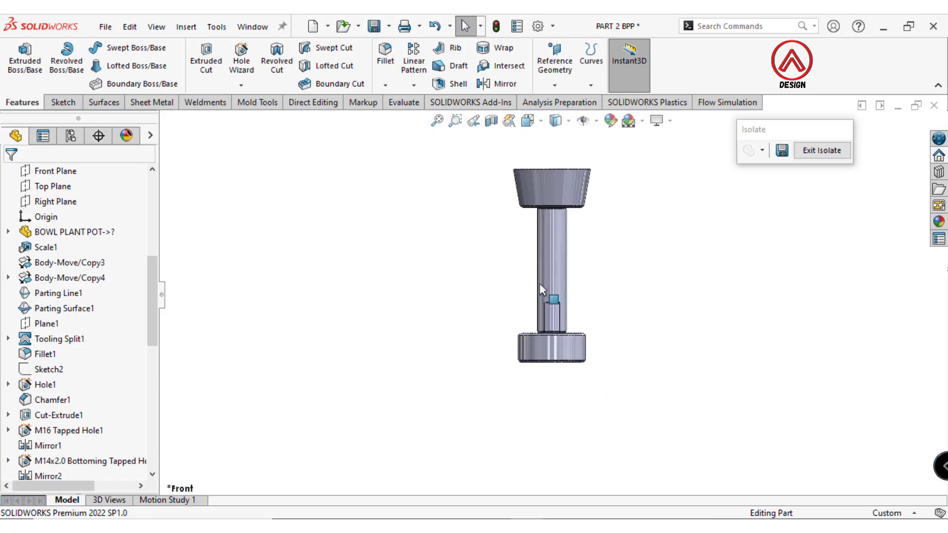
pyautogui.scroll(4, 69, 320)
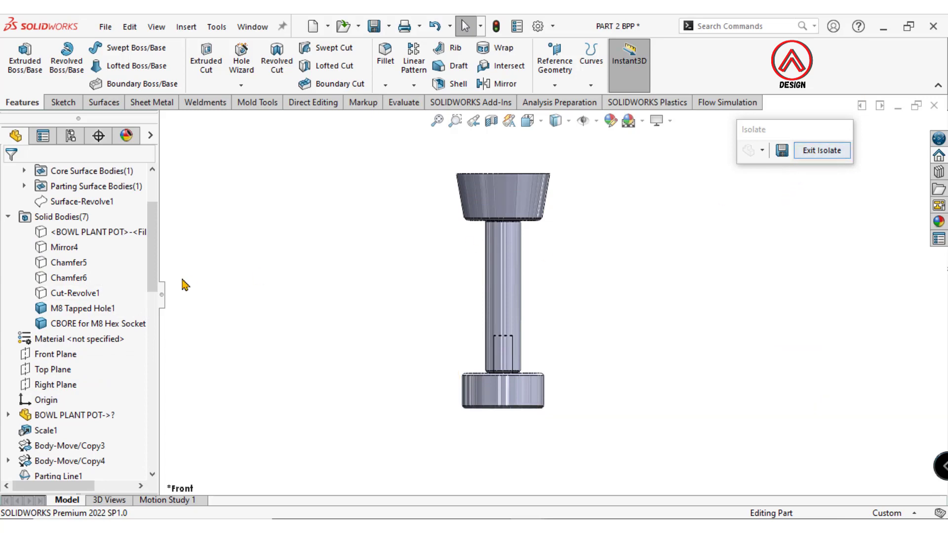
# - Section the mold plates through the Front Plane and orbit to an oblique top view
pyautogui.click(89, 292)
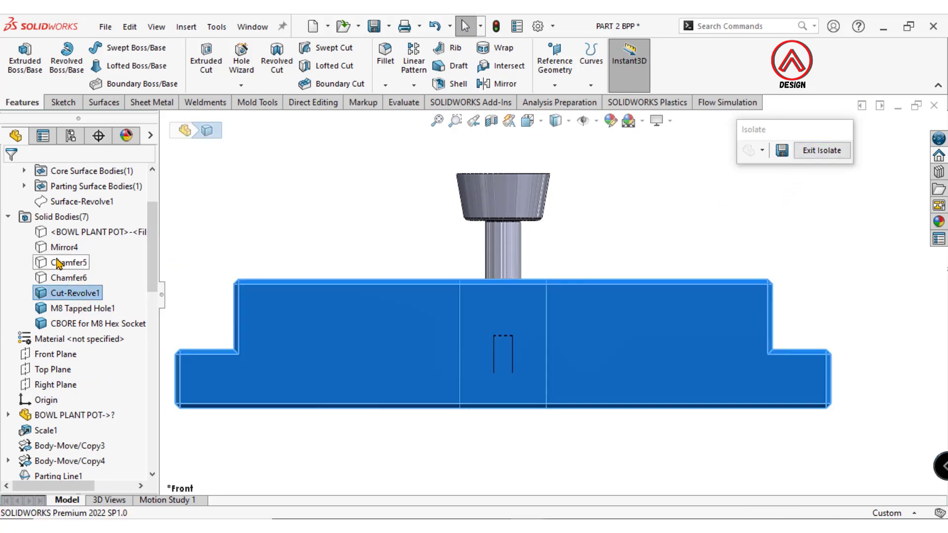
pyautogui.click(74, 277)
pyautogui.click(780, 300)
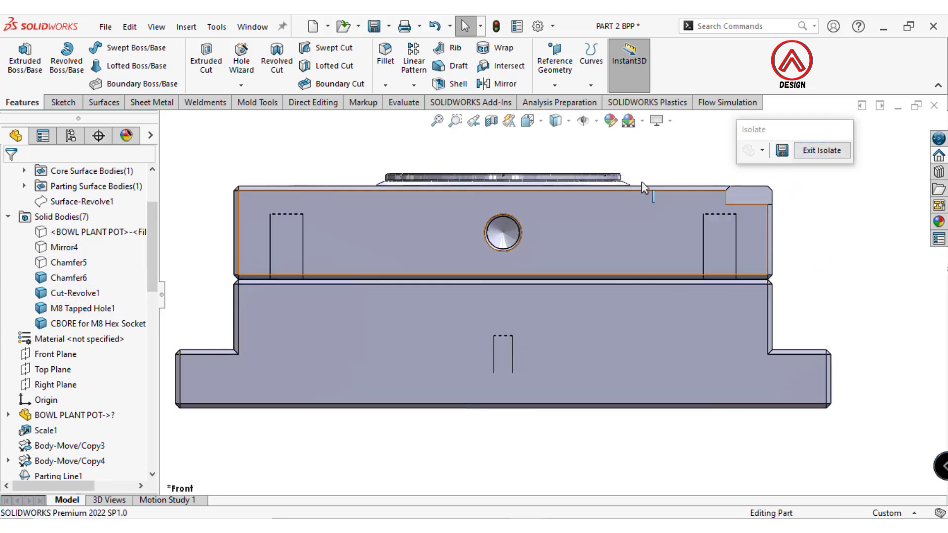
pyautogui.click(491, 121)
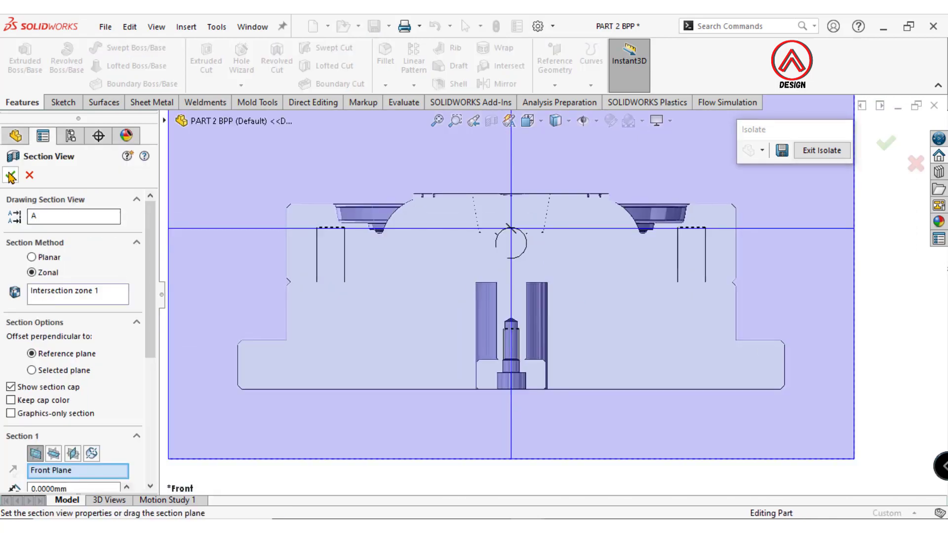
pyautogui.click(11, 176)
pyautogui.moveTo(573, 302)
pyautogui.mouseDown(button='middle')
pyautogui.moveTo(443, 354)
pyautogui.moveTo(459, 278)
pyautogui.moveTo(542, 356)
pyautogui.mouseUp(button='middle')
pyautogui.scroll(3, 579, 313)
pyautogui.scroll(-3, 484, 314)
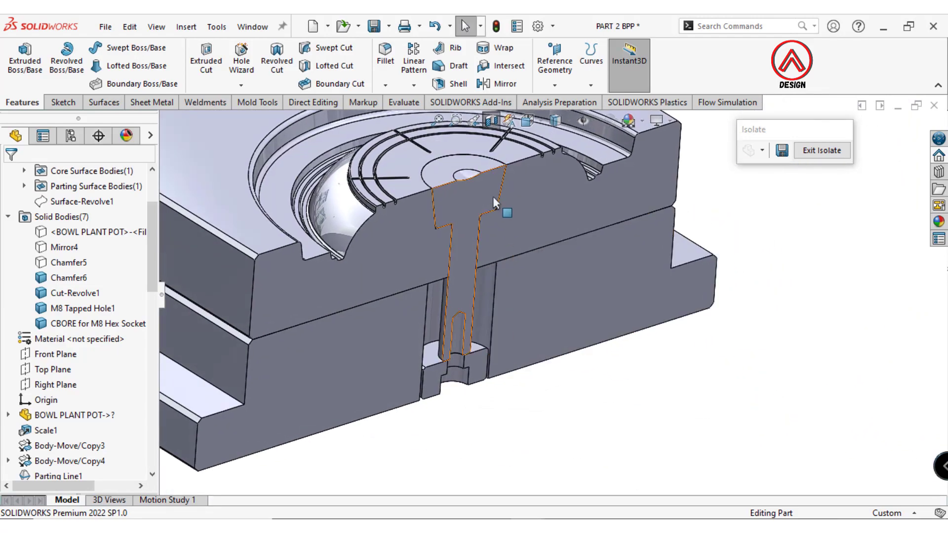
# - Turn off the section view and bring back all the stacked mold plates with Exit Isolate
pyautogui.scroll(3, 478, 254)
pyautogui.click(491, 120)
pyautogui.scroll(-3, 596, 273)
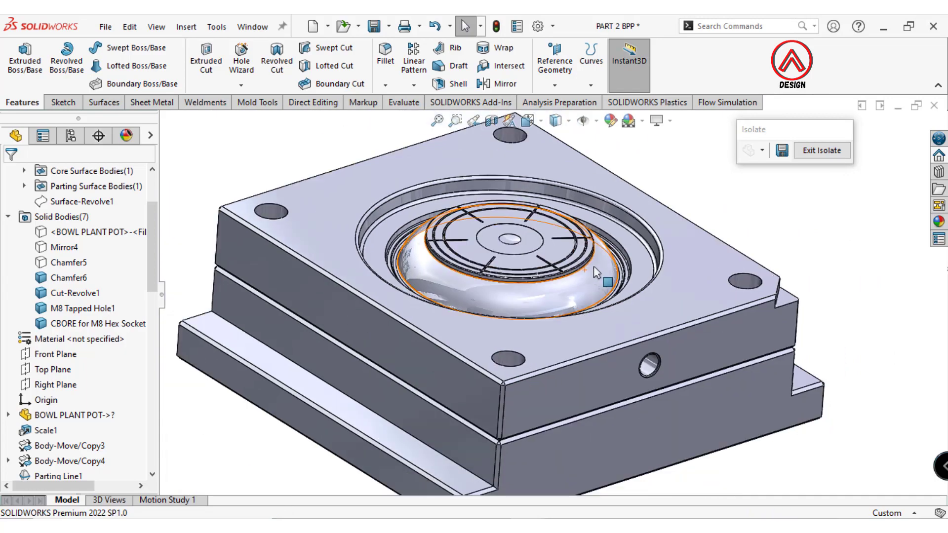
pyautogui.scroll(2, 596, 271)
pyautogui.click(814, 150)
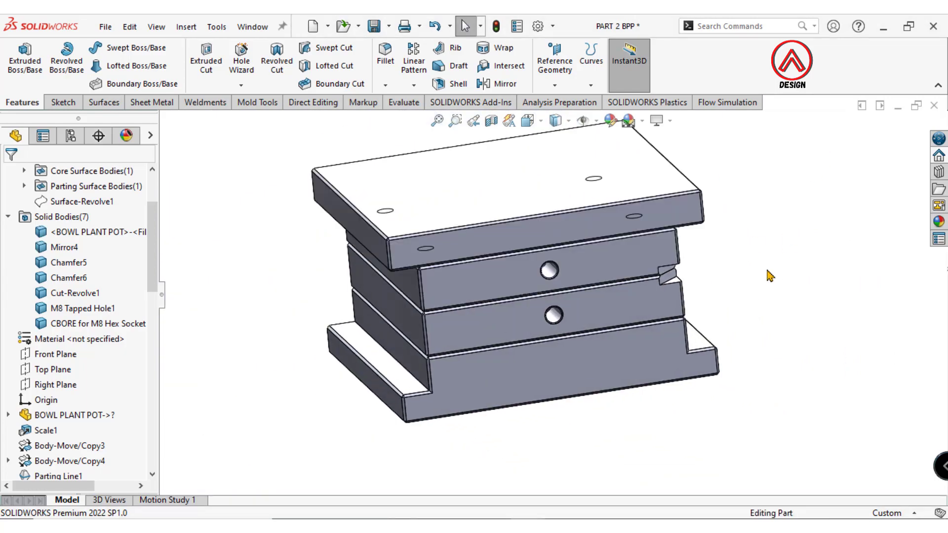
pyautogui.moveTo(770, 276); pyautogui.dragTo(571, 322, button='middle')
# - Isolate the middle plate, look Normal To its flat face, and select that face
pyautogui.rightClick(490, 294)
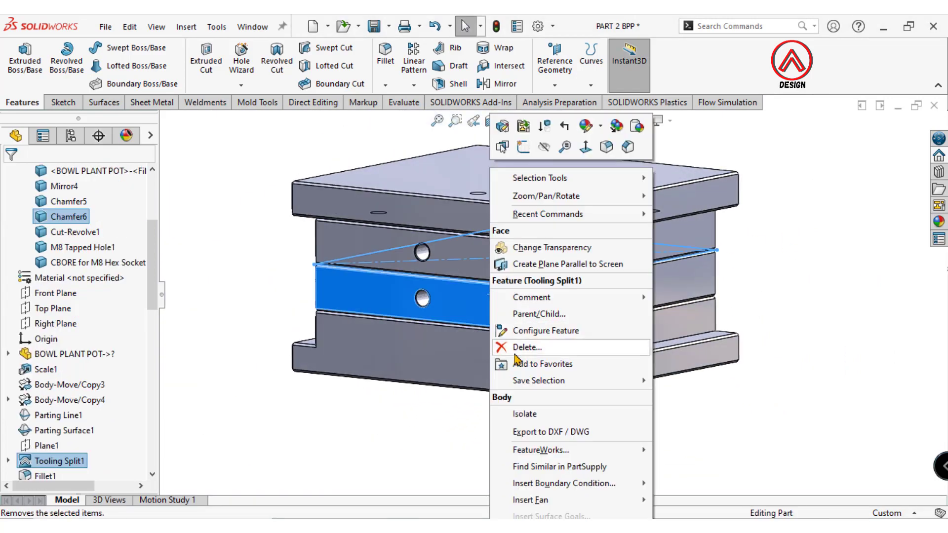
pyautogui.click(524, 414)
pyautogui.moveTo(508, 335)
pyautogui.mouseDown(button='middle')
pyautogui.moveTo(512, 433)
pyautogui.moveTo(542, 251)
pyautogui.mouseUp(button='middle')
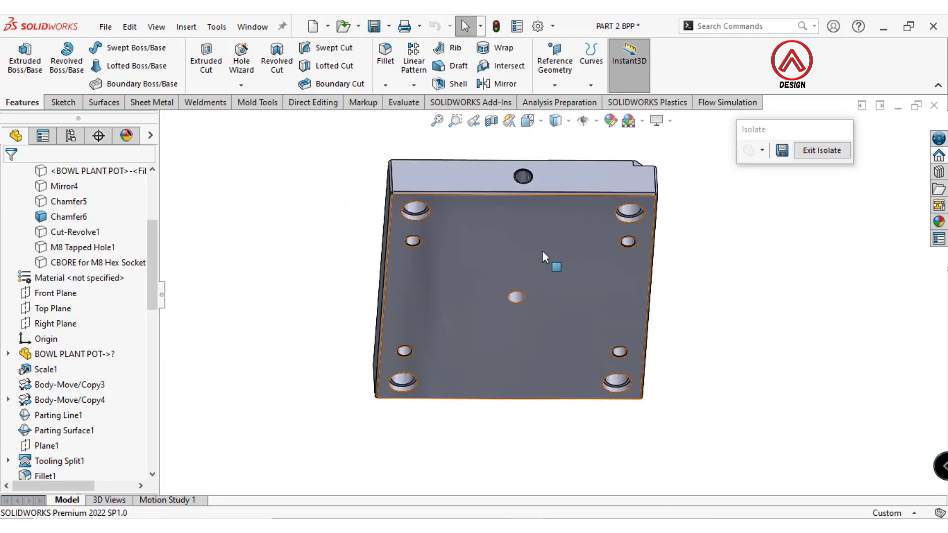
pyautogui.click(542, 250)
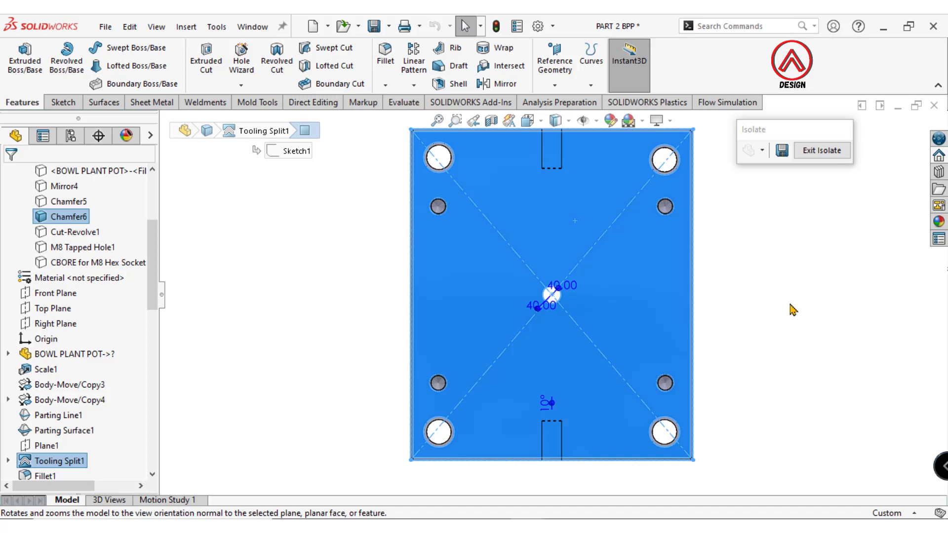
pyautogui.click(789, 310)
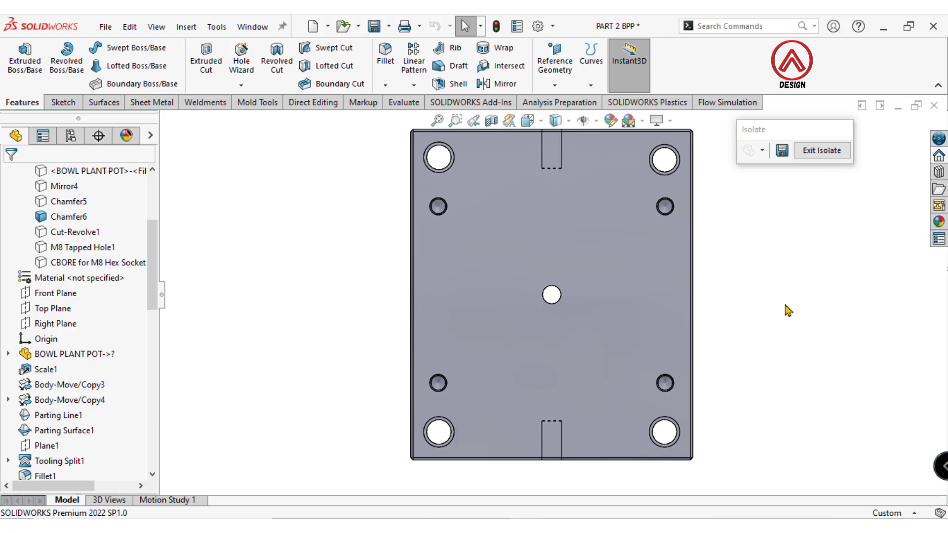
pyautogui.scroll(3, 645, 293)
pyautogui.scroll(-2, 605, 303)
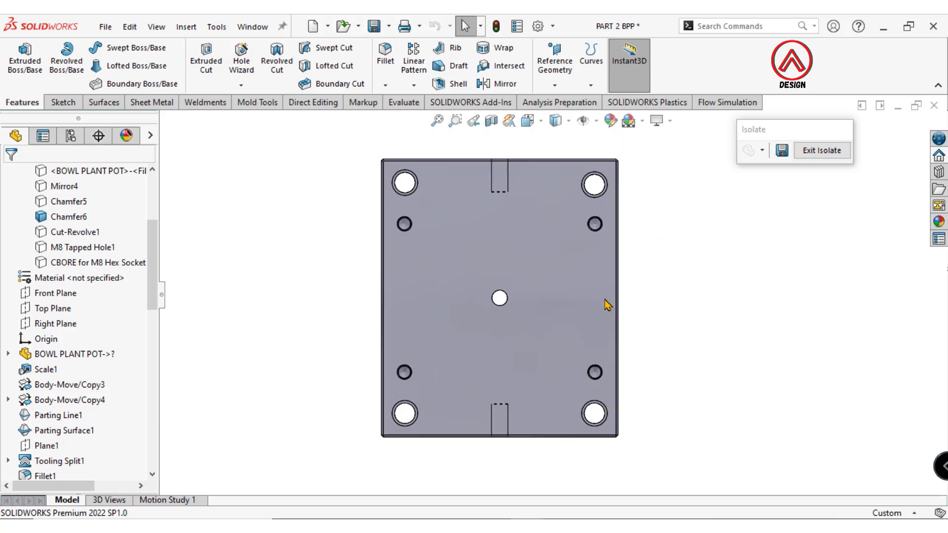
pyautogui.click(524, 258)
pyautogui.click(60, 102)
# - Sketch a centrepoint arc slot on the plate face, centred on the origin
pyautogui.click(22, 71)
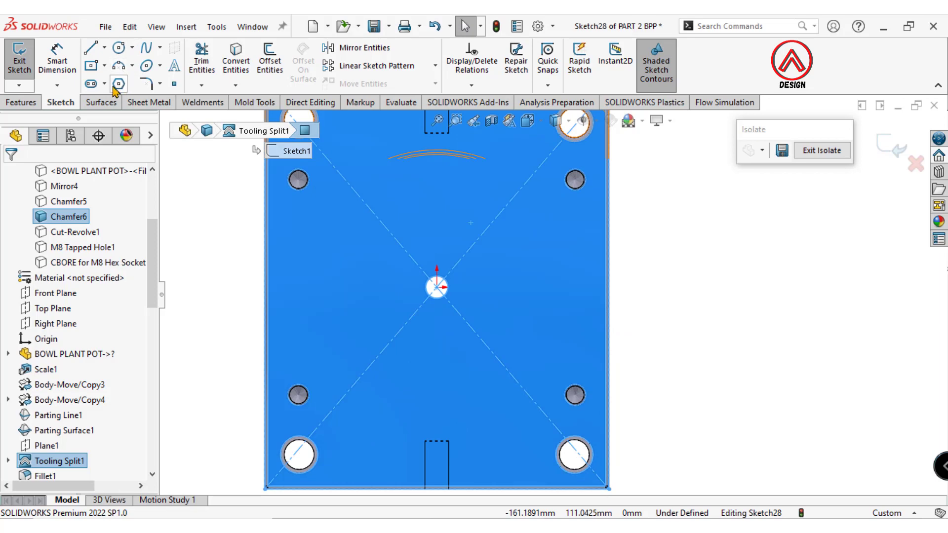
pyautogui.click(104, 85)
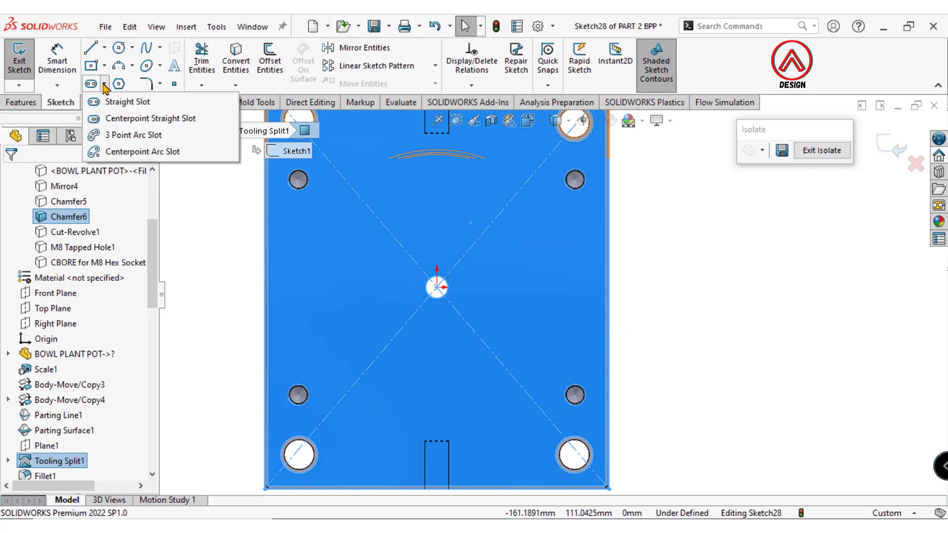
pyautogui.click(117, 152)
pyautogui.scroll(3, 579, 262)
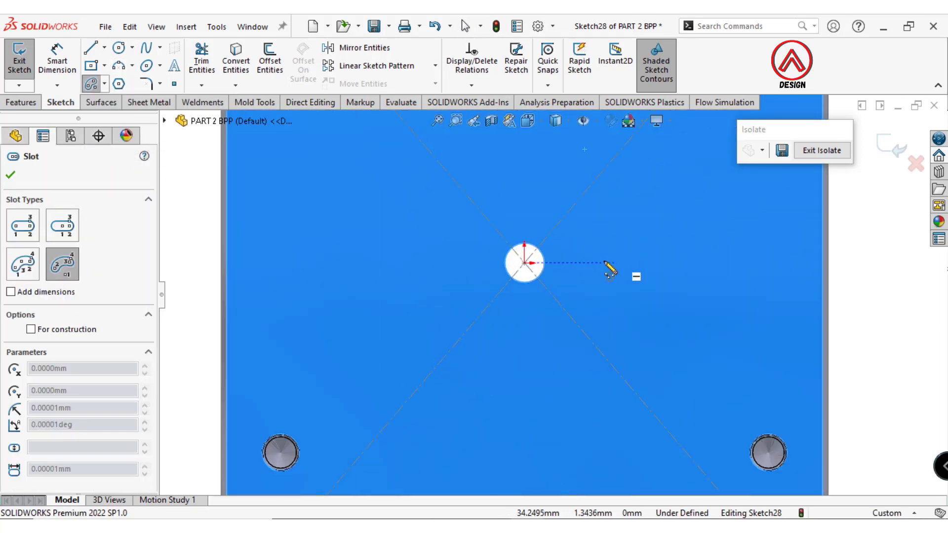
pyautogui.click(524, 263)
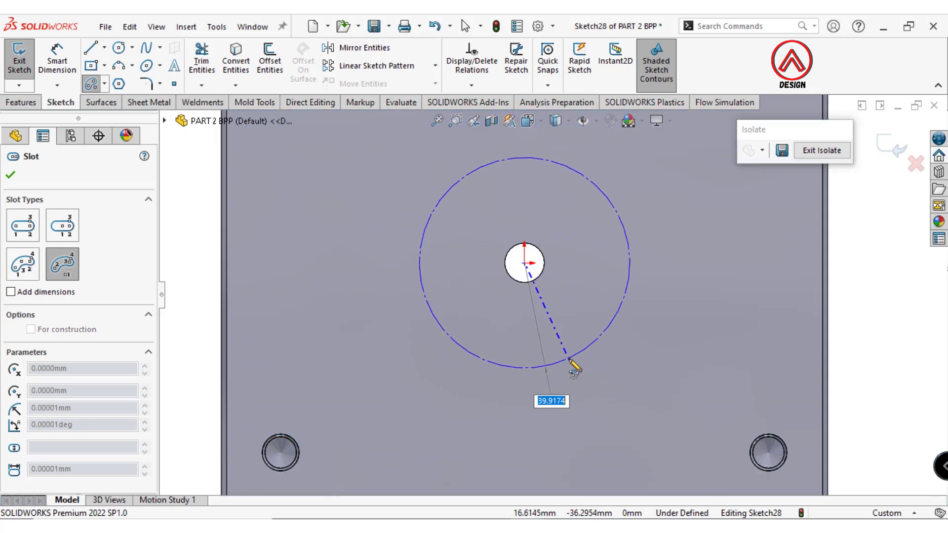
pyautogui.click(581, 358)
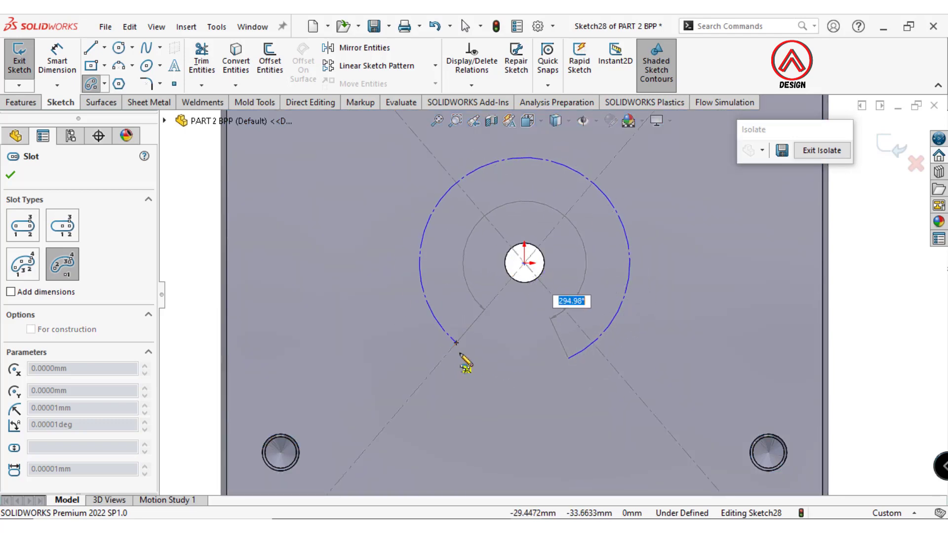
pyautogui.click(502, 367)
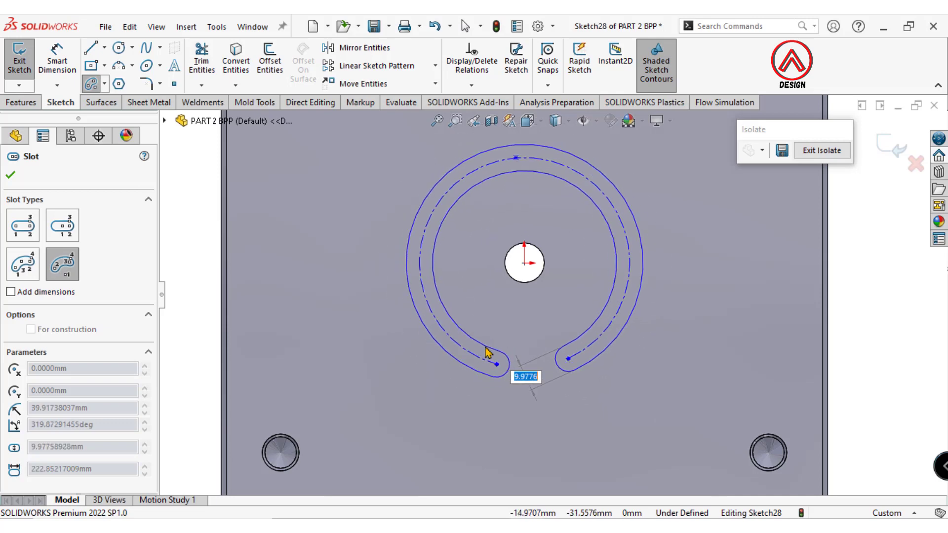
pyautogui.click(487, 357)
pyautogui.scroll(3, 548, 296)
# - Dimension the slot's end radius to 4 mm and the gap between its ends to 30 mm
pyautogui.click(62, 61)
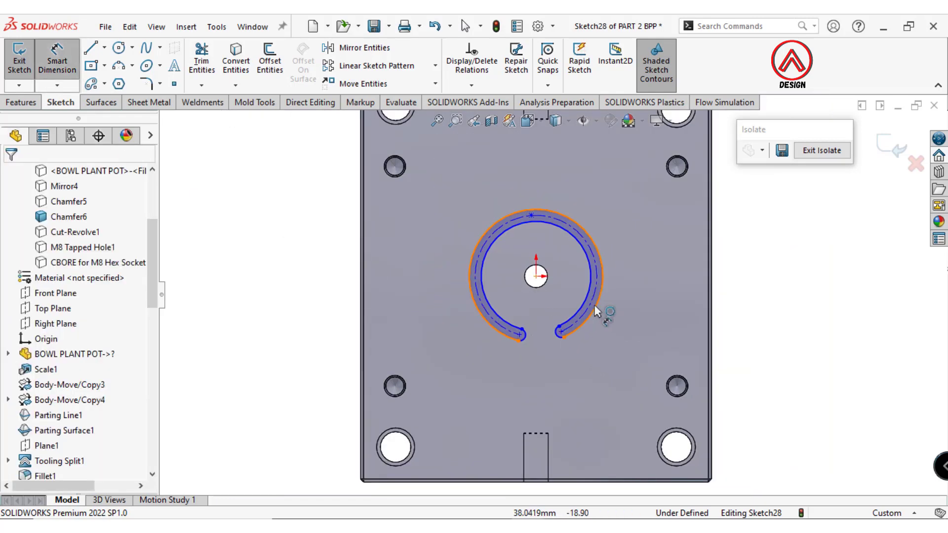
pyautogui.scroll(2, 598, 321)
pyautogui.click(542, 339)
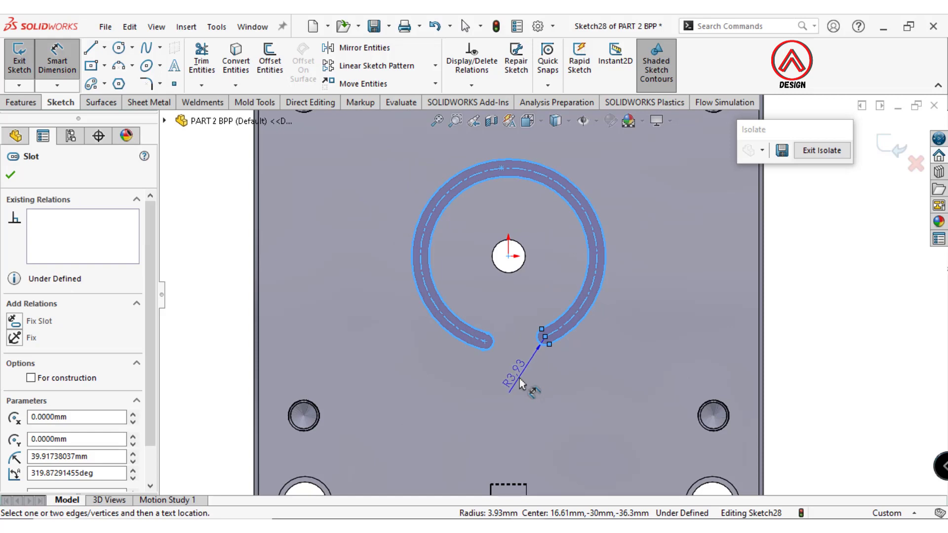
pyautogui.click(519, 378)
pyautogui.write('4')
pyautogui.press('Return')
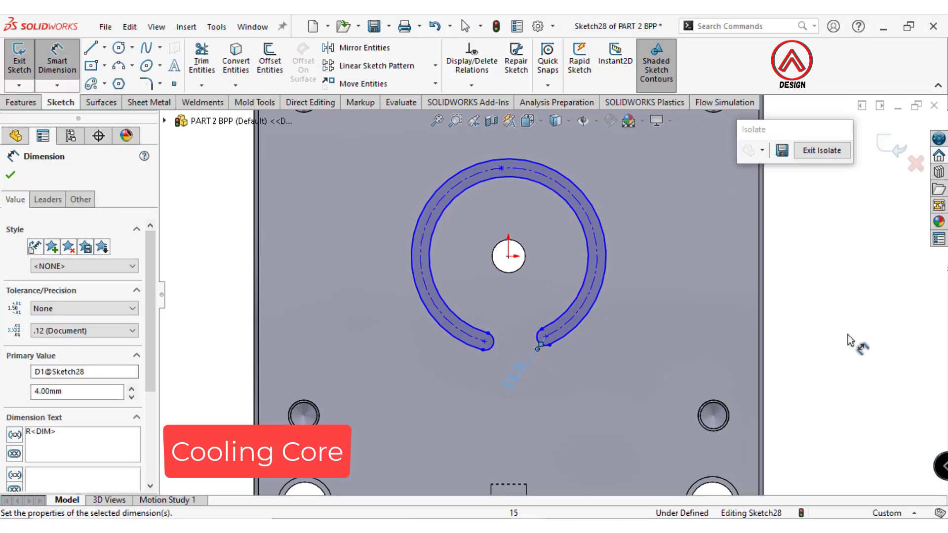
pyautogui.click(852, 343)
pyautogui.click(485, 342)
pyautogui.click(546, 337)
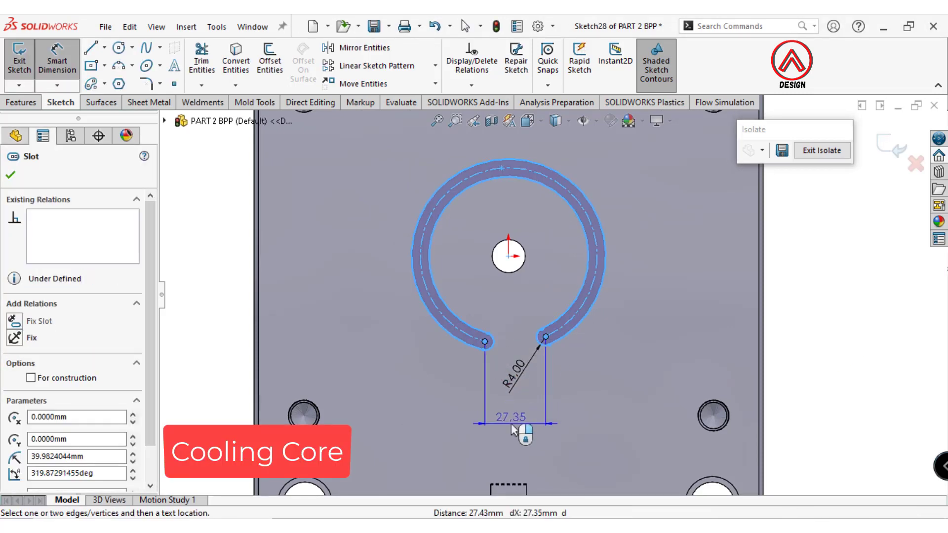
pyautogui.click(519, 422)
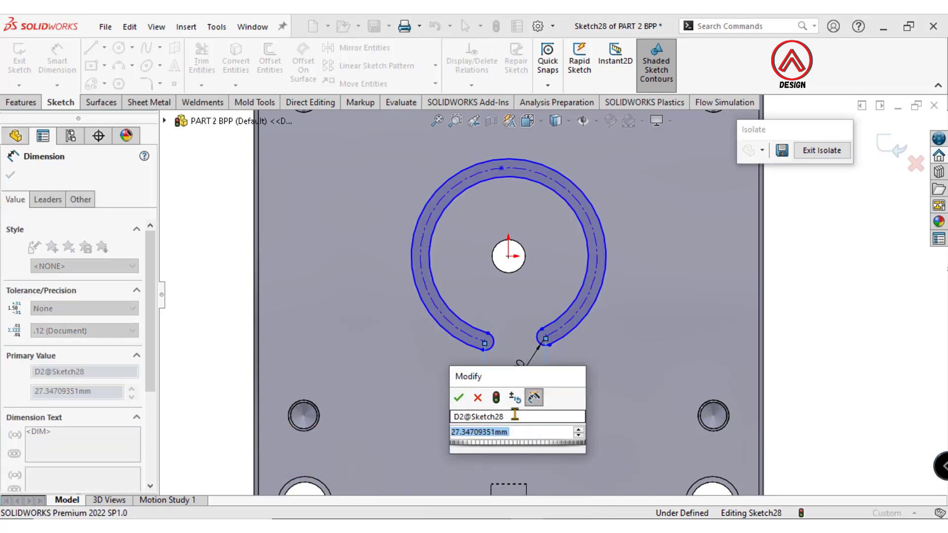
pyautogui.press('Return')
pyautogui.click(842, 324)
pyautogui.scroll(-3, 529, 309)
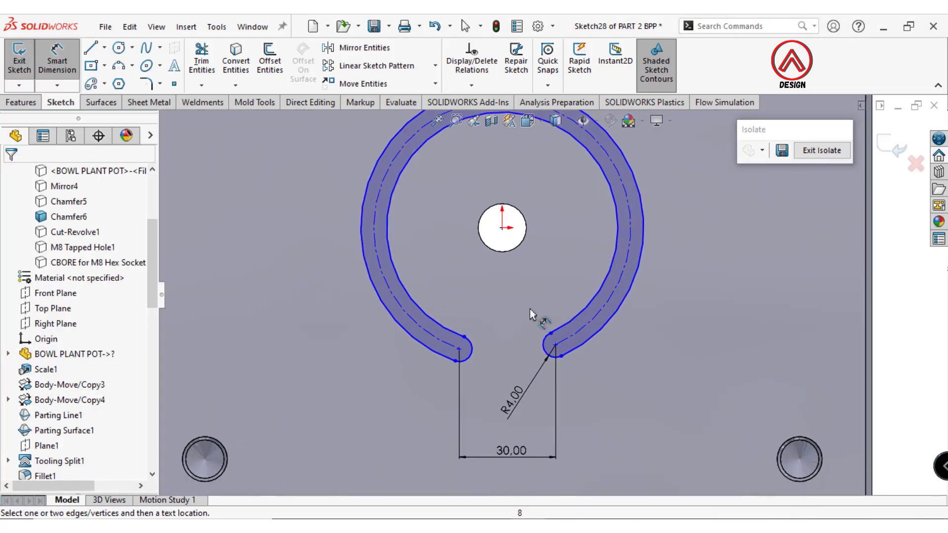
# - Add a vertical centreline through the centre and make the slot ends symmetric about it
pyautogui.click(104, 48)
pyautogui.click(118, 78)
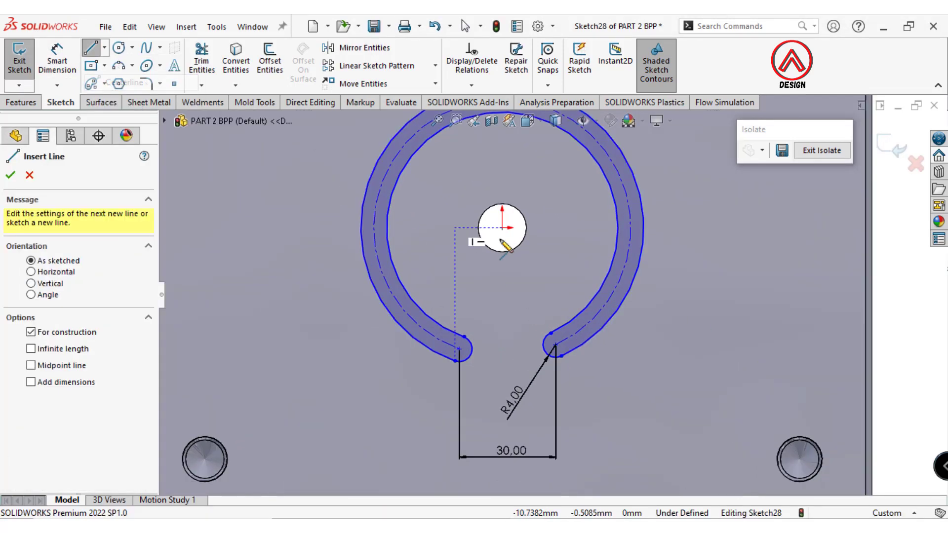
pyautogui.click(503, 228)
pyautogui.click(504, 307)
pyautogui.press('Escape')
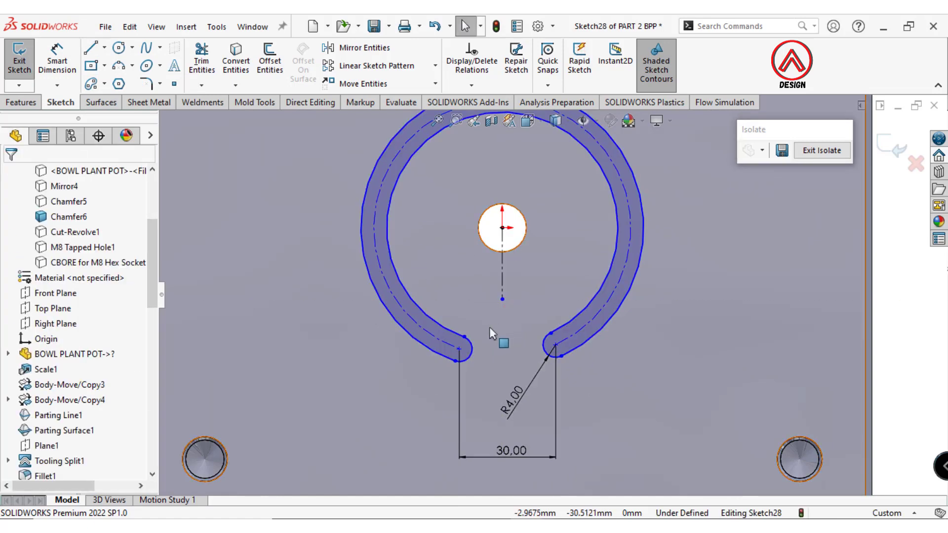
pyautogui.click(459, 349)
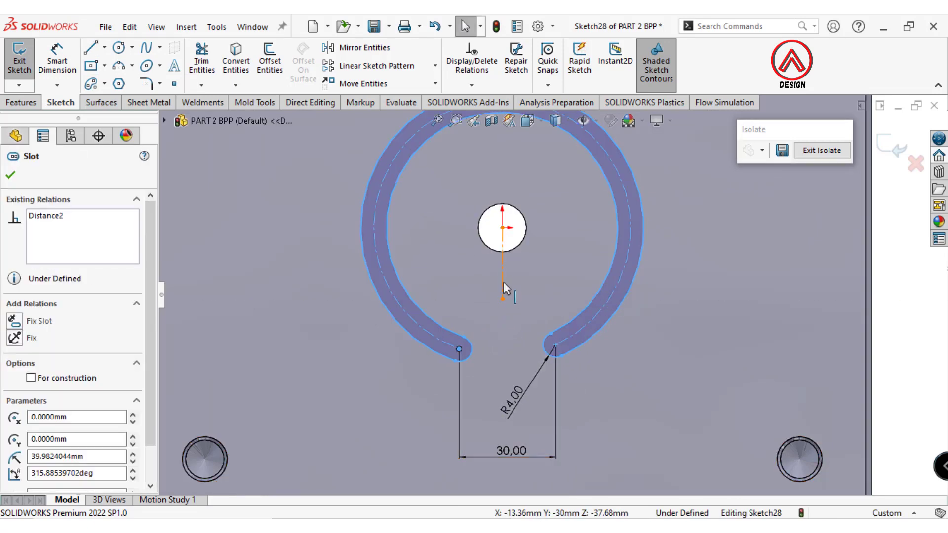
pyautogui.click(503, 282)
pyautogui.keyDown('ctrl'); pyautogui.click(459, 349); pyautogui.keyUp('ctrl')
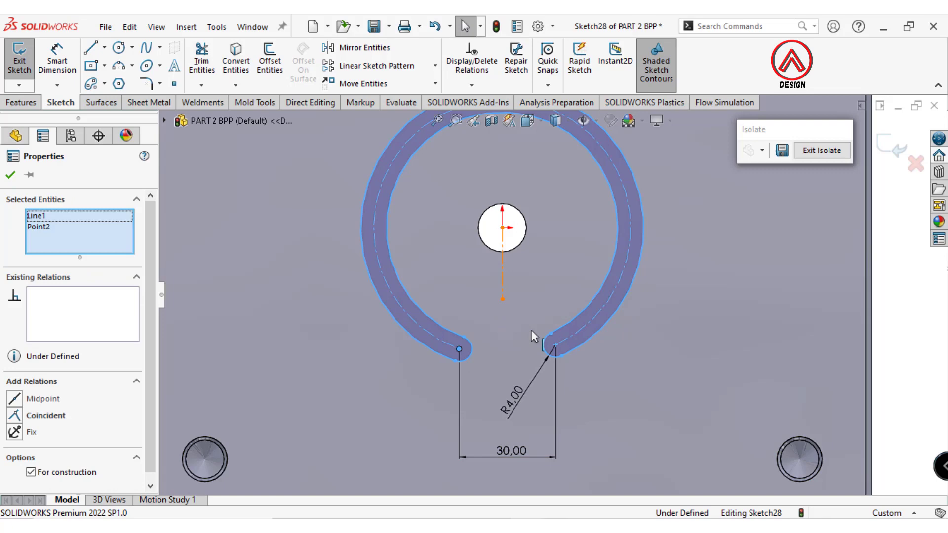
pyautogui.keyDown('ctrl'); pyautogui.click(556, 345); pyautogui.keyUp('ctrl')
pyautogui.click(621, 291)
pyautogui.press('Escape')
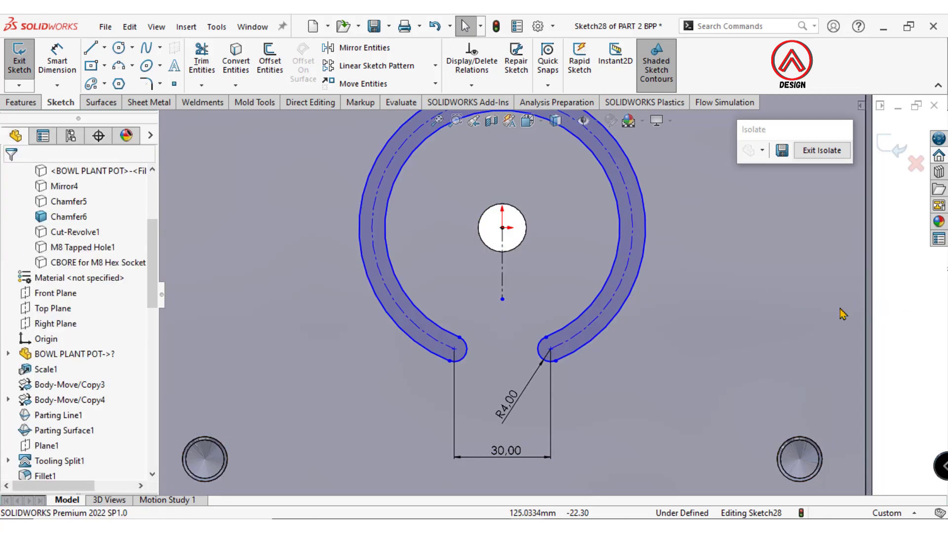
pyautogui.scroll(3, 574, 297)
pyautogui.scroll(-2, 579, 268)
# - Set the slot's arc radius dimension to 35 mm and zoom to fit the part
pyautogui.click(63, 53)
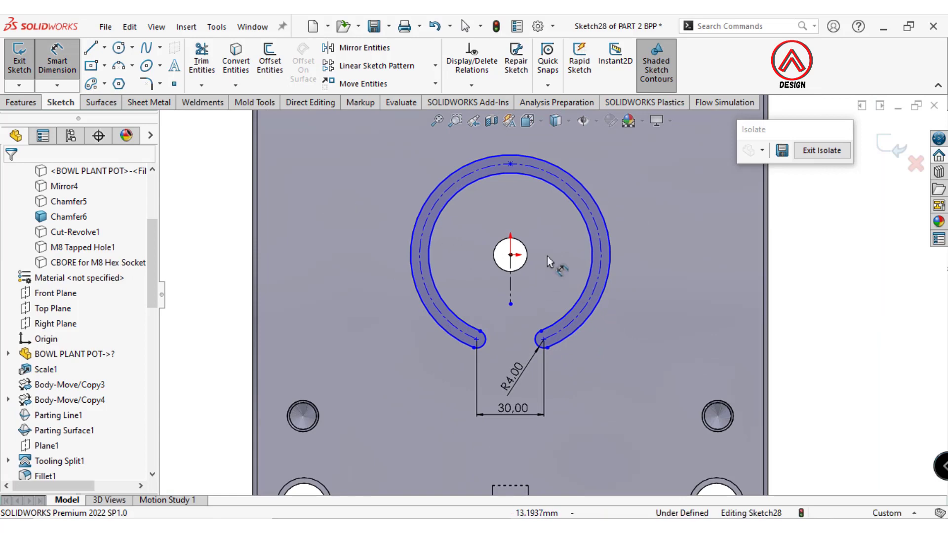
pyautogui.click(589, 212)
pyautogui.click(641, 170)
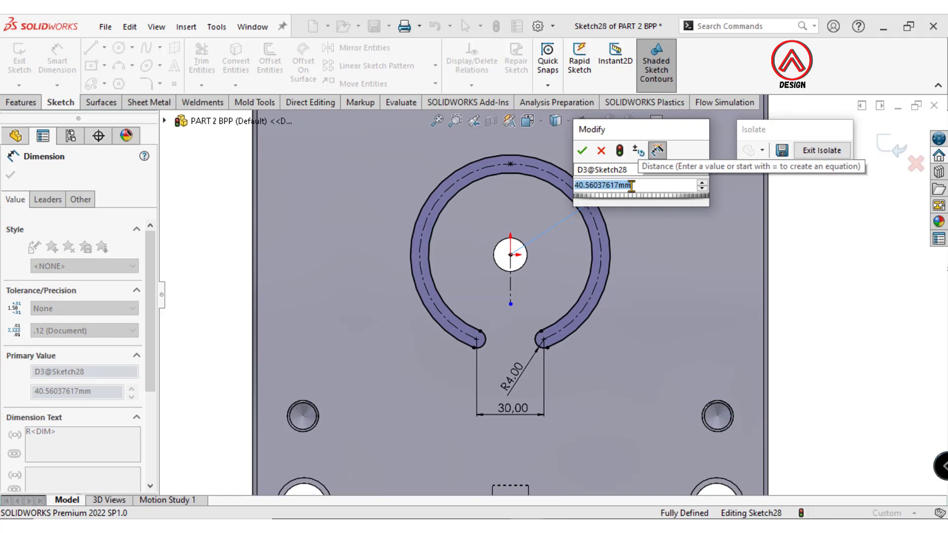
pyautogui.write('35')
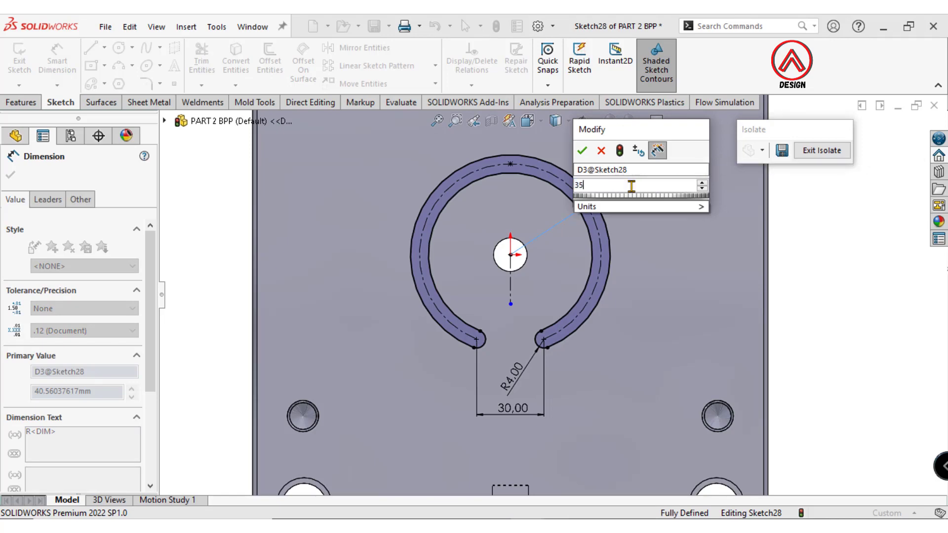
pyautogui.press('Return')
pyautogui.press('f')
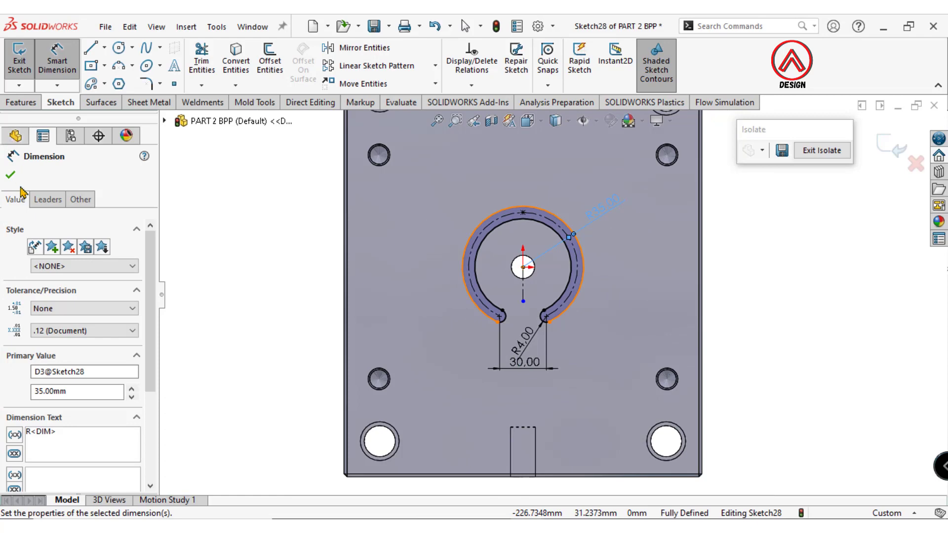
pyautogui.click(10, 174)
pyautogui.click(22, 102)
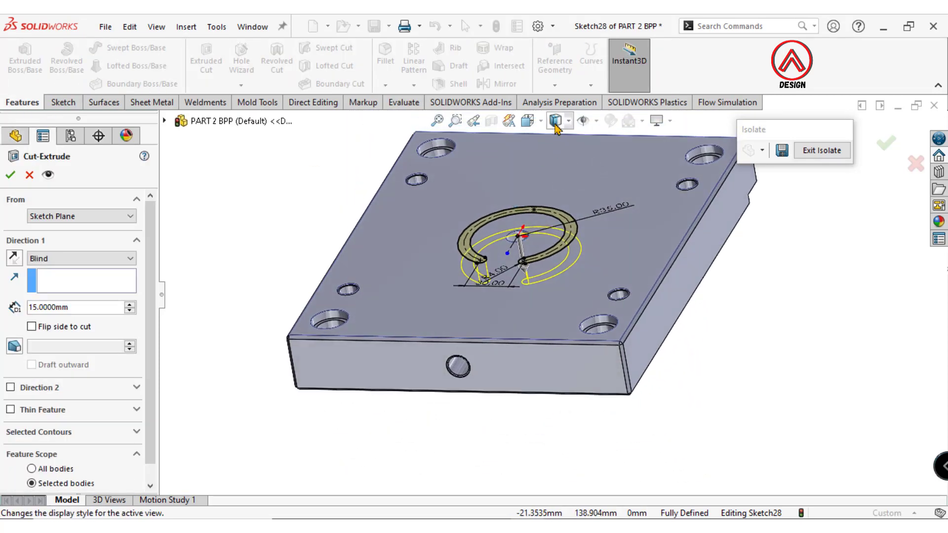
# - Switch to Hidden Lines Visible and cut the arc slot Blind 30 mm deep
pyautogui.click(555, 129)
pyautogui.click(558, 207)
pyautogui.moveTo(559, 207); pyautogui.dragTo(504, 286, button='middle')
pyautogui.doubleClick(74, 307)
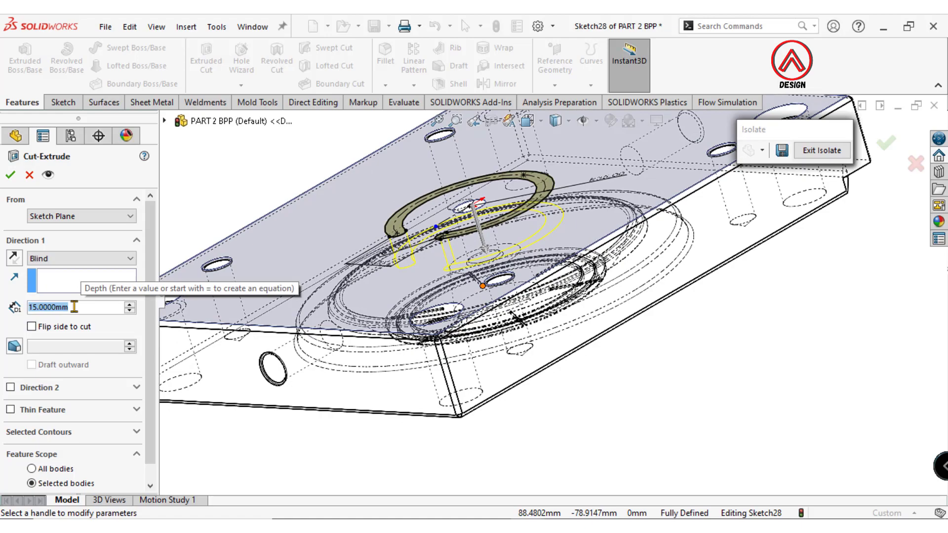
pyautogui.write('30')
pyautogui.press('Return')
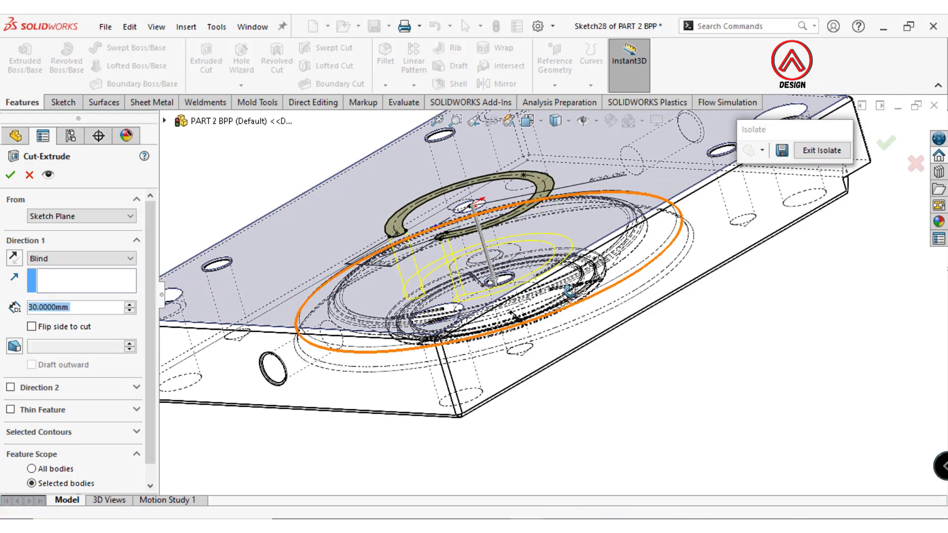
pyautogui.moveTo(514, 311); pyautogui.dragTo(534, 323, button='middle')
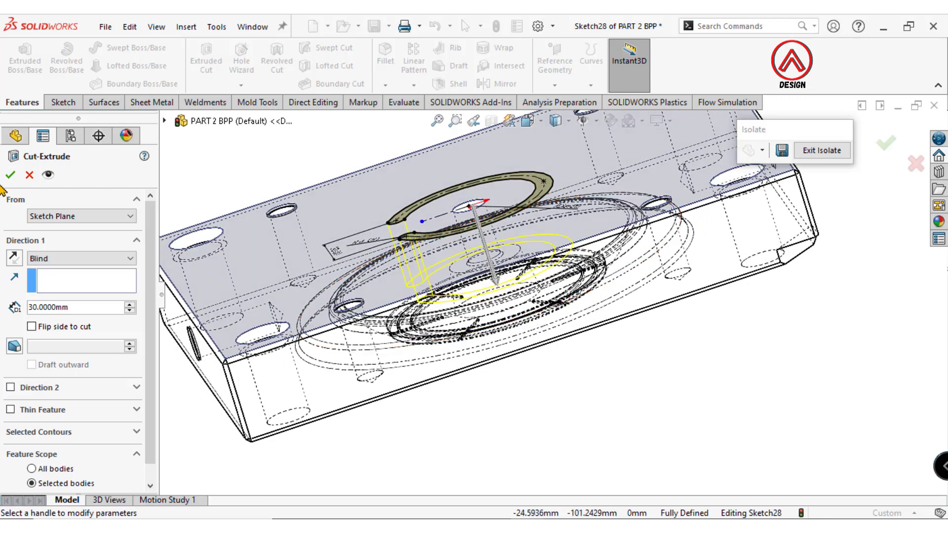
pyautogui.press('Return')
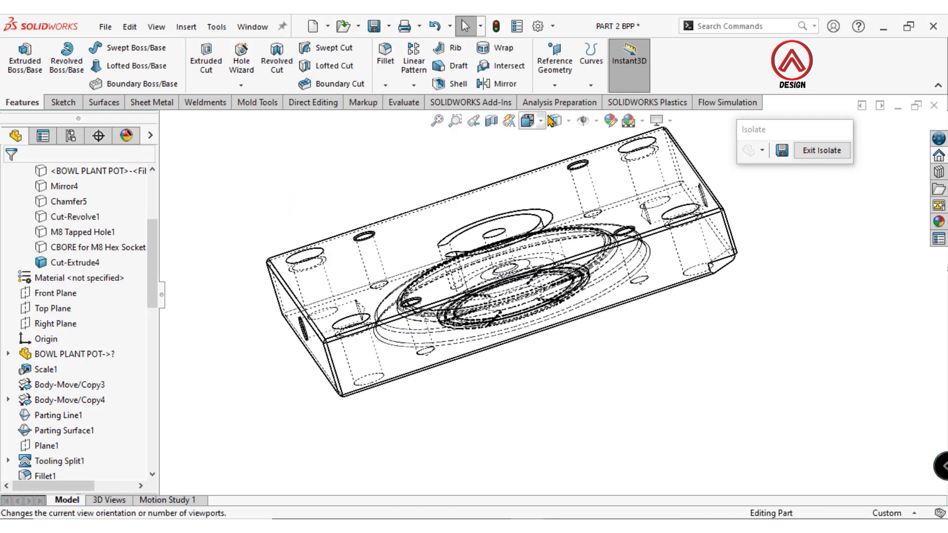
pyautogui.click(555, 121)
# - Show the plate shaded with edges, view its top face head-on, and select it
pyautogui.click(556, 198)
pyautogui.moveTo(555, 208)
pyautogui.mouseDown(button='middle')
pyautogui.moveTo(554, 380)
pyautogui.moveTo(586, 271)
pyautogui.mouseUp(button='middle')
pyautogui.click(586, 271)
pyautogui.click(711, 223)
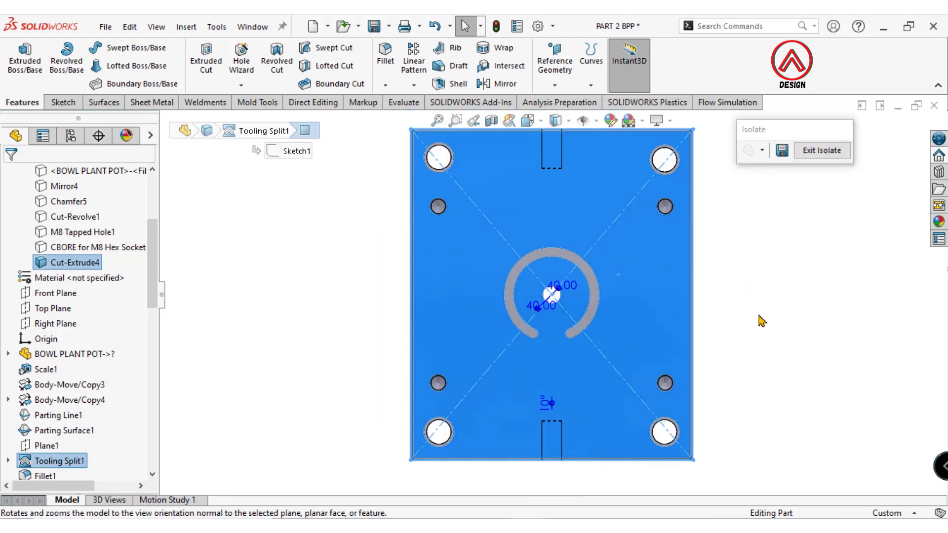
pyautogui.click(715, 342)
pyautogui.scroll(-2, 691, 336)
pyautogui.scroll(-2, 657, 328)
pyautogui.click(599, 290)
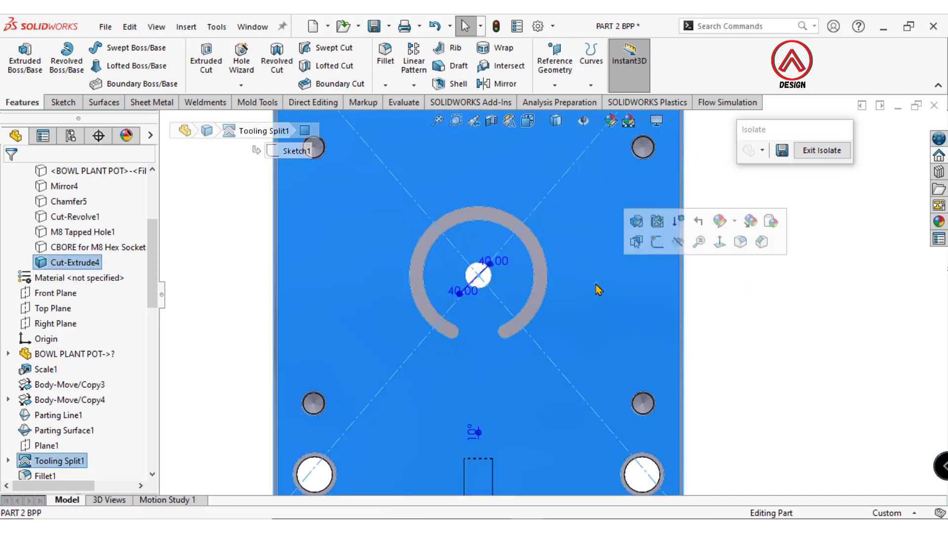
# - On a new top-face sketch, draw an outer centre-point arc slot centred at the origin
pyautogui.click(62, 102)
pyautogui.click(22, 66)
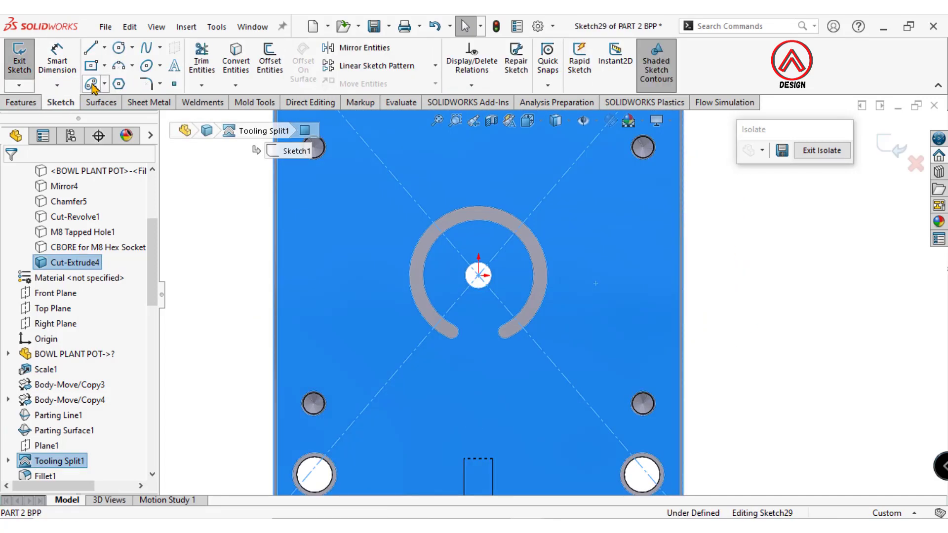
pyautogui.click(91, 83)
pyautogui.click(59, 270)
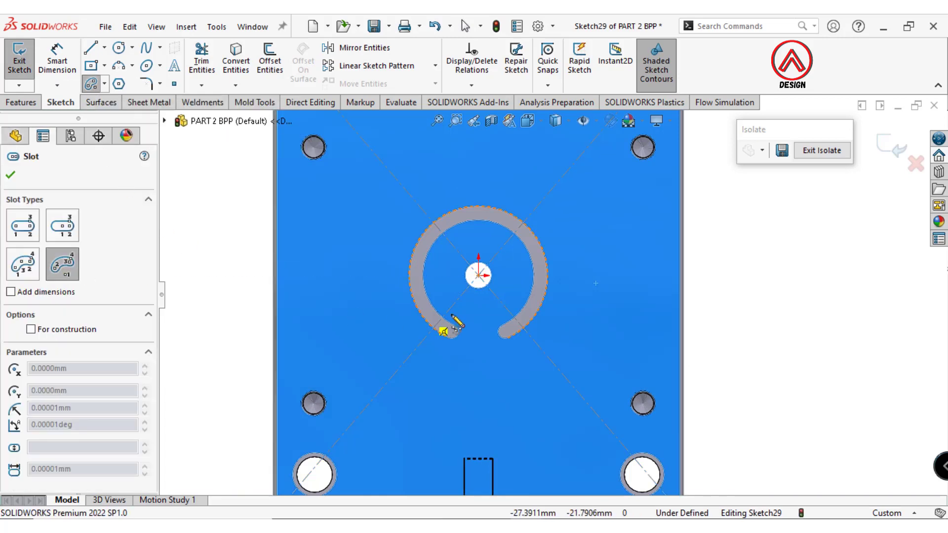
pyautogui.click(478, 275)
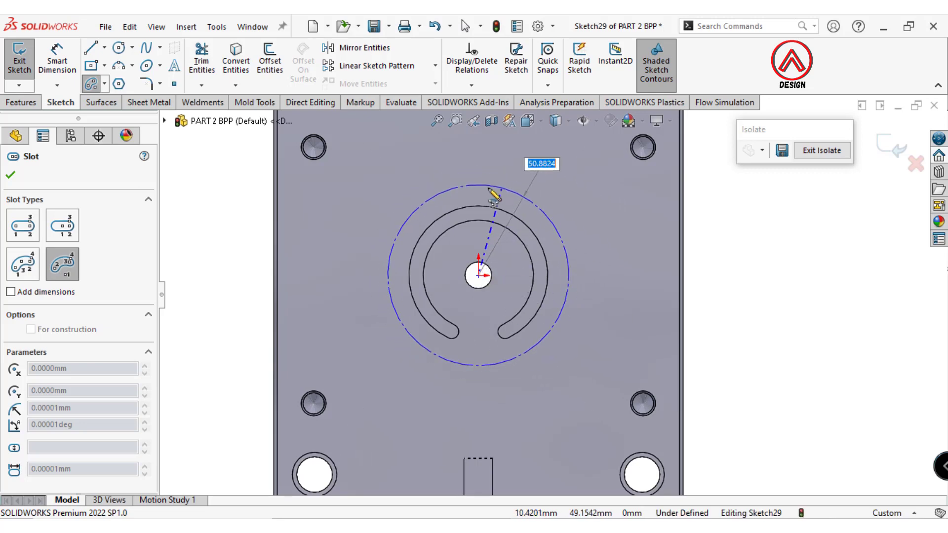
pyautogui.click(463, 189)
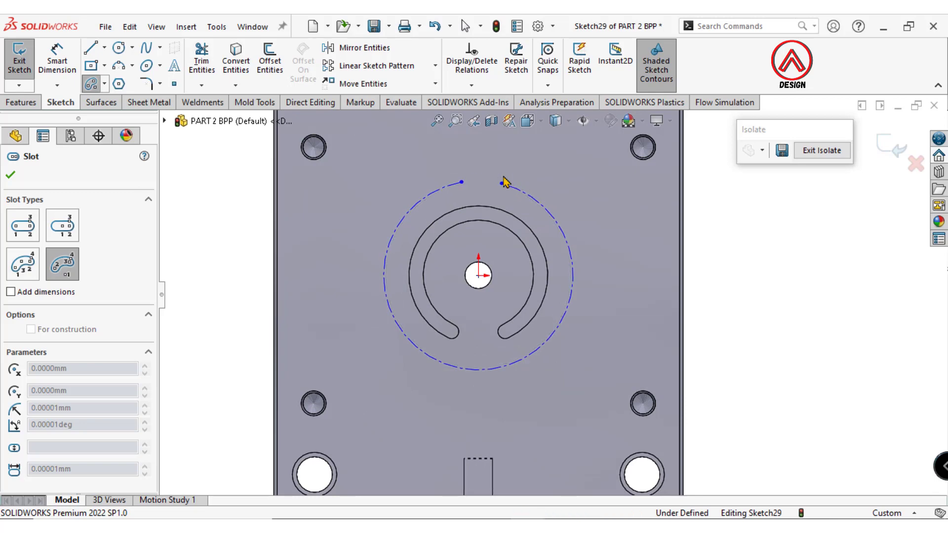
pyautogui.click(515, 184)
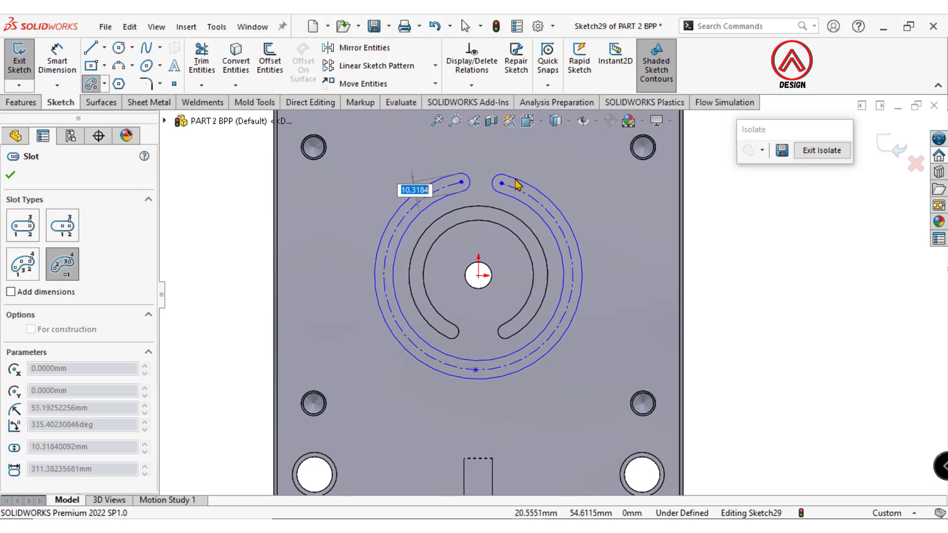
# - Draw a vertical centreline from the origin up through the slot's gap
pyautogui.click(105, 47)
pyautogui.click(123, 83)
pyautogui.click(478, 275)
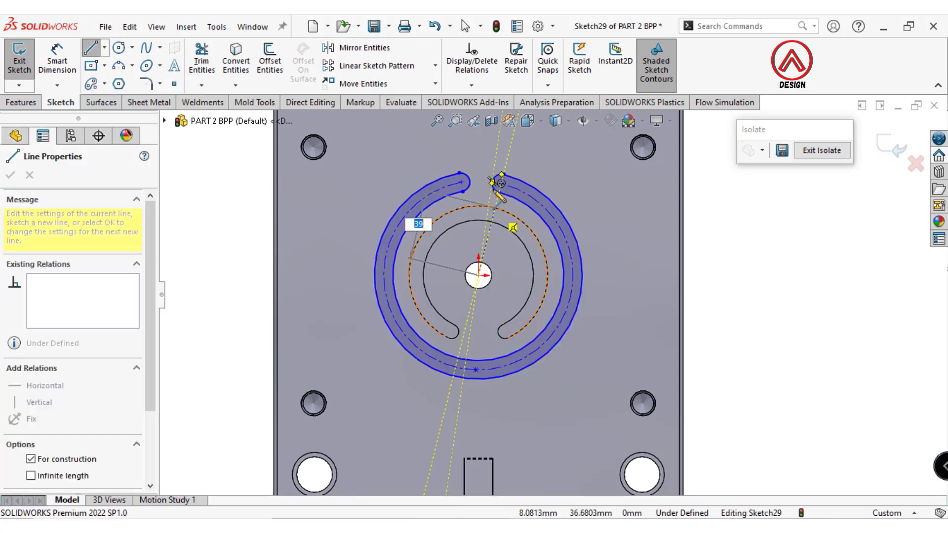
pyautogui.click(478, 153)
pyautogui.press('Escape')
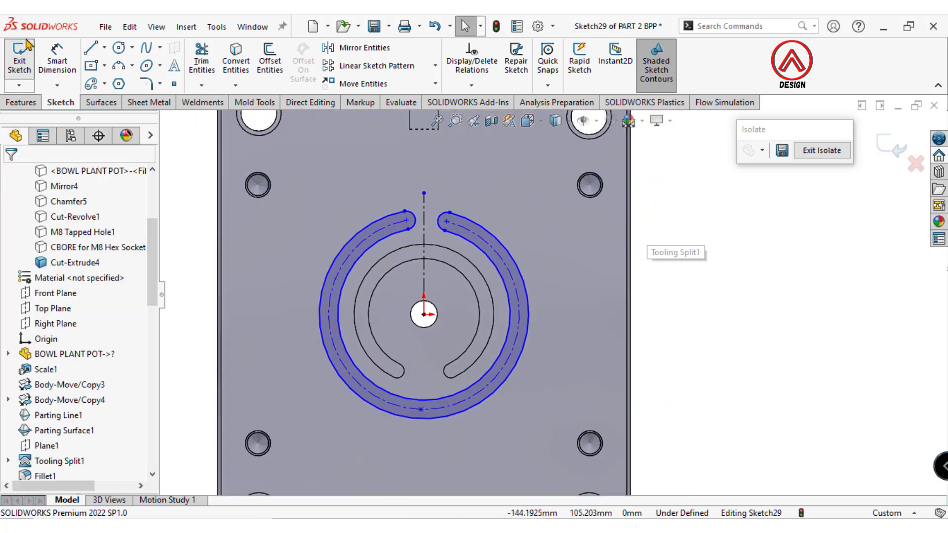
# - Dimension the outer slot with a 55 mm radius and a 30 mm gap between its ends
pyautogui.click(57, 59)
pyautogui.click(470, 236)
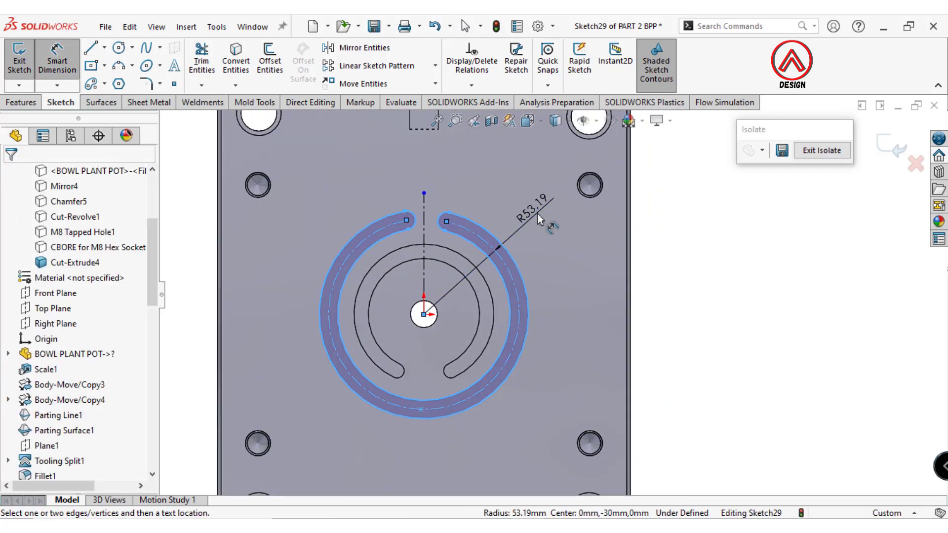
pyautogui.click(536, 215)
pyautogui.write('55')
pyautogui.press('Return')
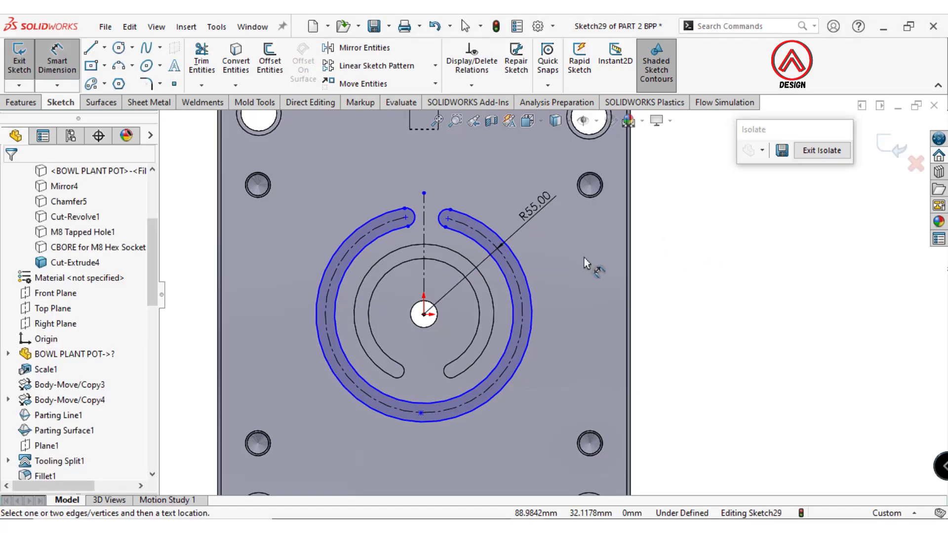
pyautogui.click(408, 226)
pyautogui.click(447, 218)
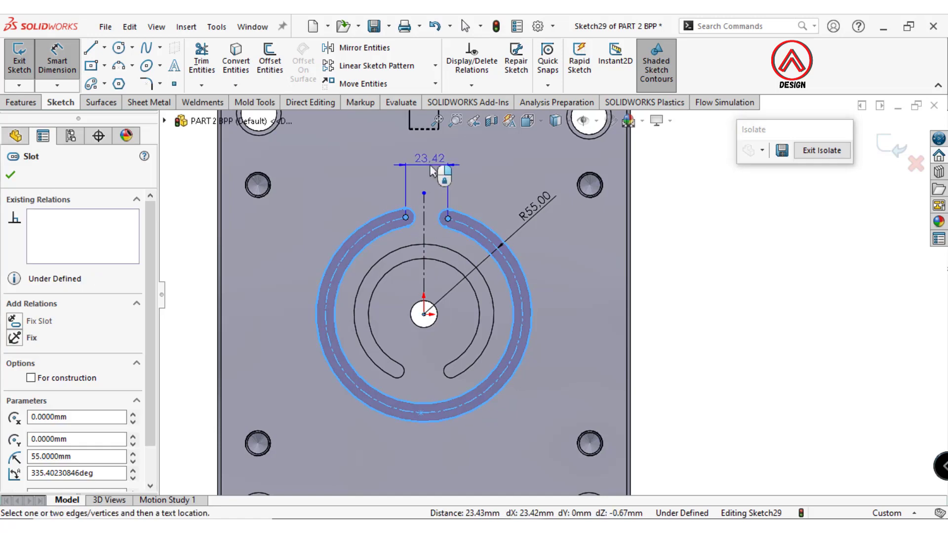
pyautogui.click(423, 169)
pyautogui.write('30')
pyautogui.press('Return')
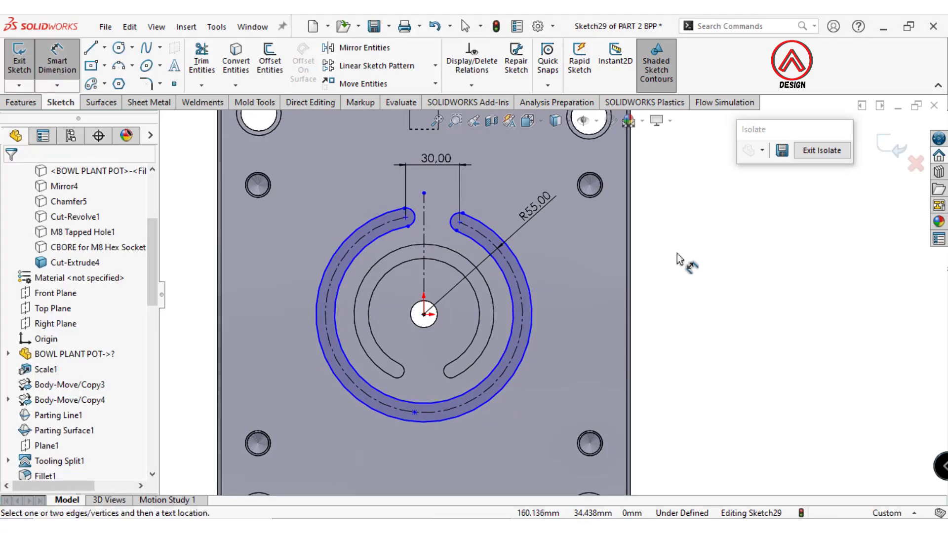
pyautogui.press('Escape')
# - Make the slot ends symmetric about the centreline and give them a 4 mm radius
pyautogui.click(407, 218)
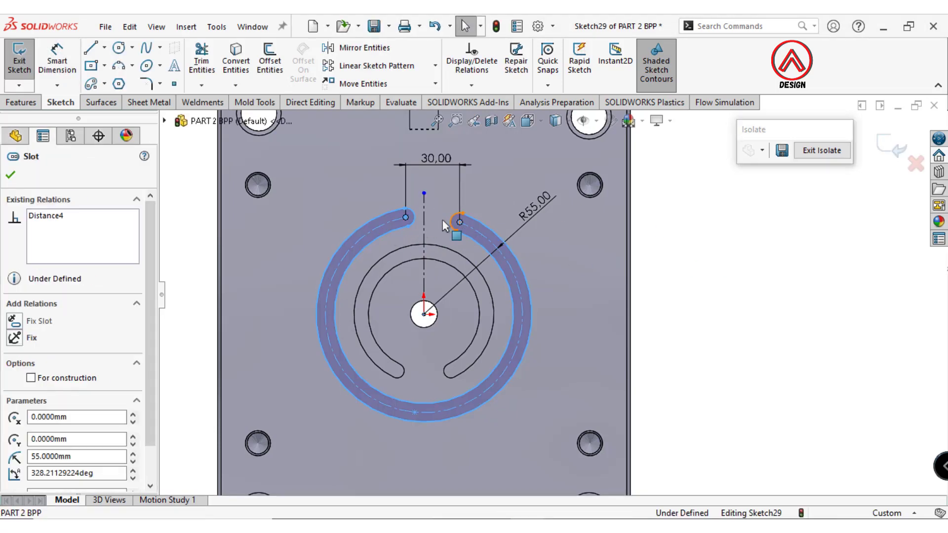
pyautogui.keyDown('ctrl'); pyautogui.click(424, 214); pyautogui.keyUp('ctrl')
pyautogui.click(484, 170)
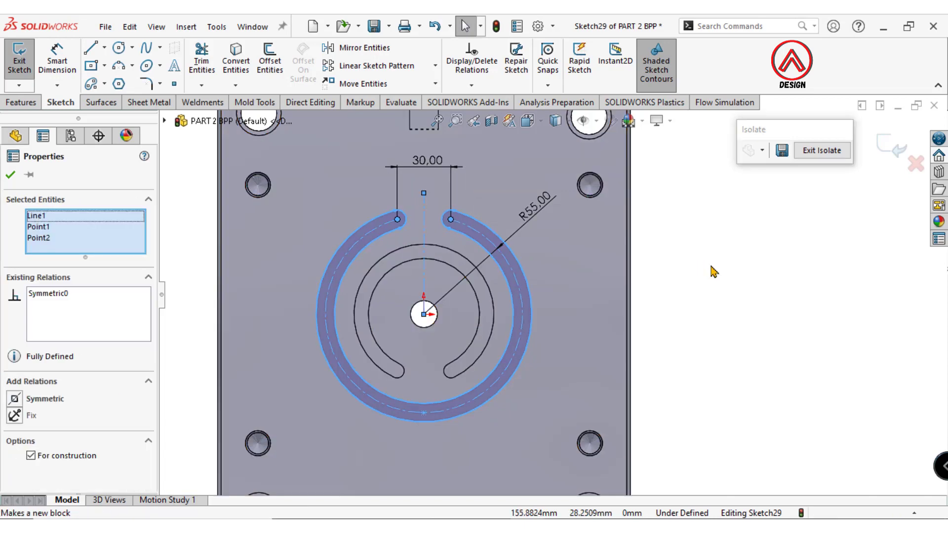
pyautogui.click(660, 275)
pyautogui.click(46, 61)
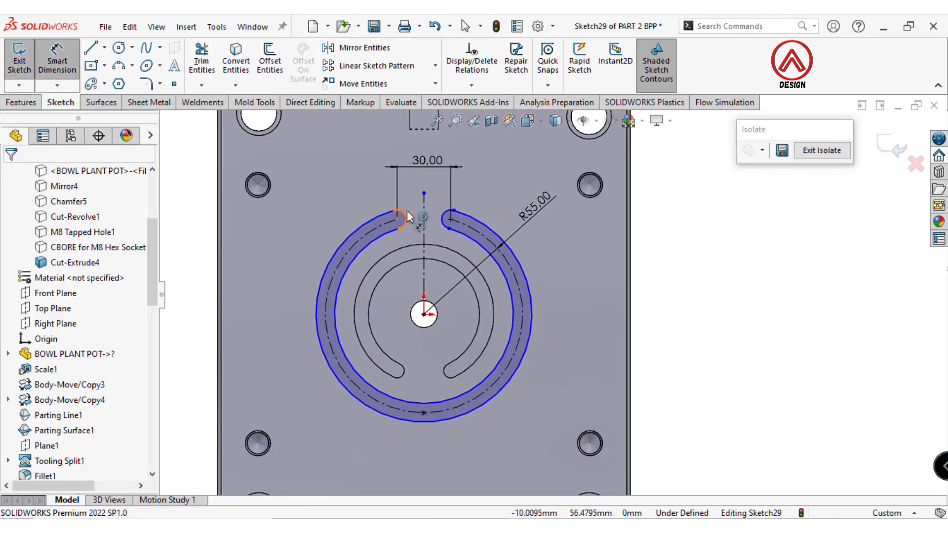
pyautogui.click(408, 217)
pyautogui.click(348, 182)
pyautogui.write('4')
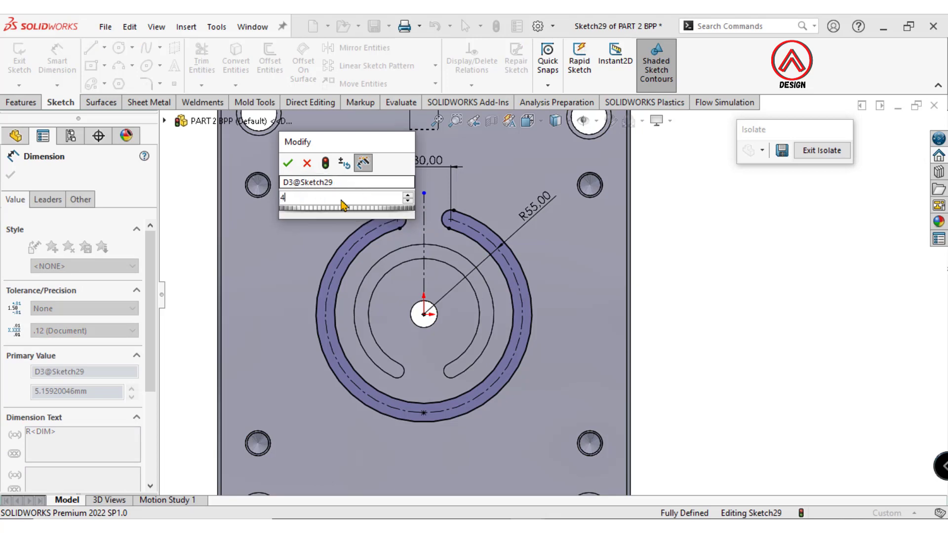
pyautogui.press('Return')
pyautogui.click(25, 102)
pyautogui.click(204, 73)
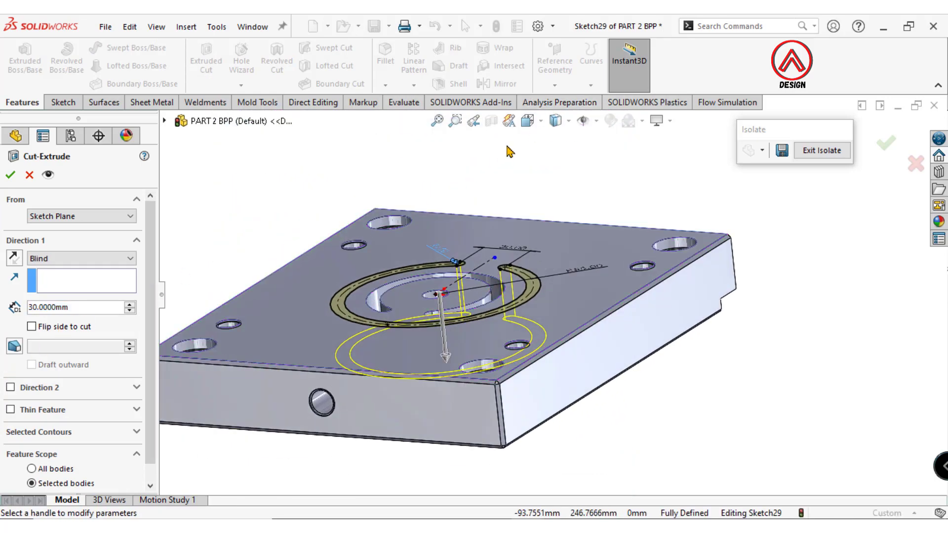
# - Cut the outer R55 arc slot 15 mm deep (Blind) into the plate
pyautogui.moveTo(560, 232); pyautogui.dragTo(578, 405, button='middle')
pyautogui.click(91, 308)
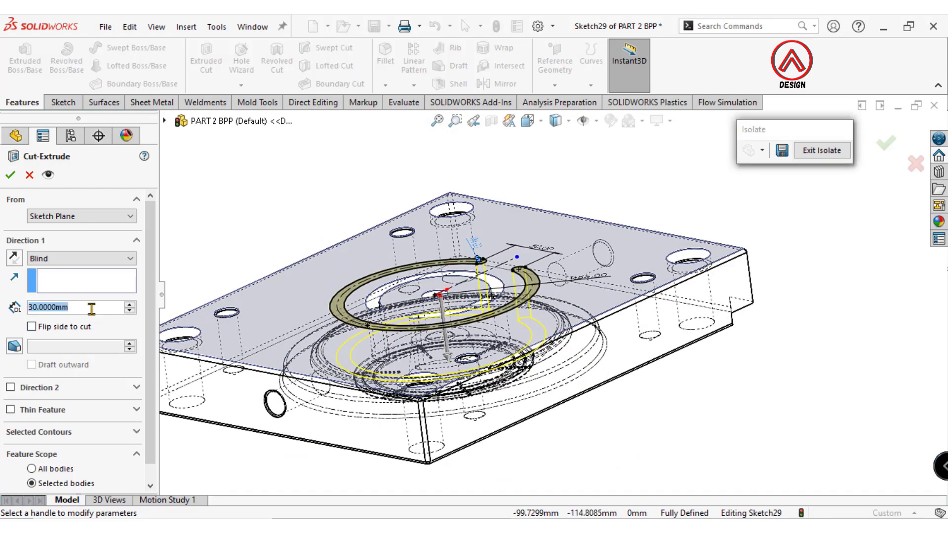
pyautogui.write('15')
pyautogui.press('Return')
pyautogui.press('Return')
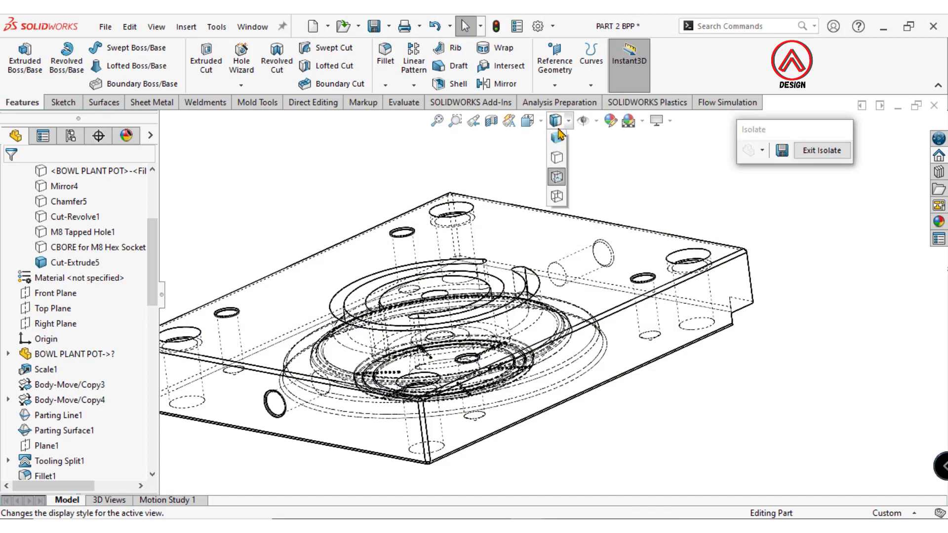
pyautogui.moveTo(543, 245); pyautogui.dragTo(537, 222, button='middle')
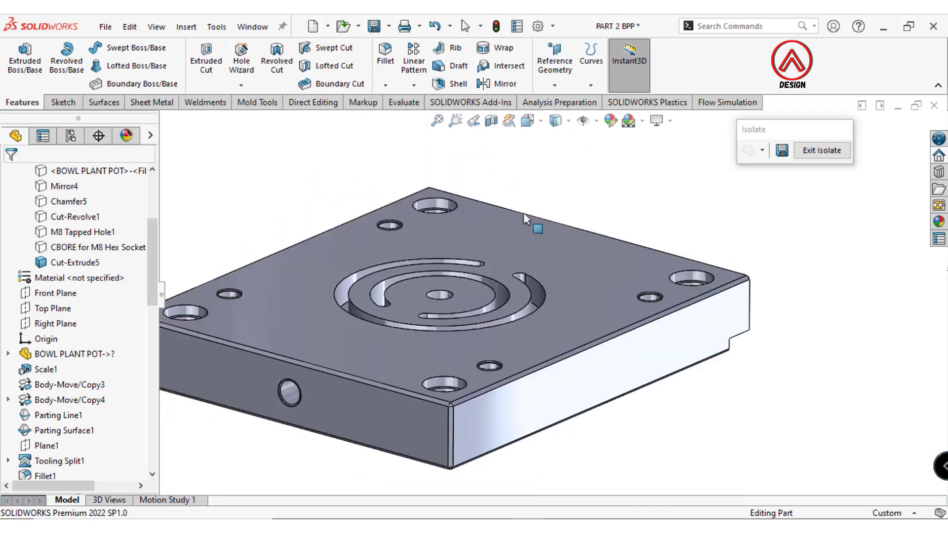
# - Inspect the slot cuts in a temporary section view, then return to an oblique view
pyautogui.click(492, 120)
pyautogui.moveTo(499, 349); pyautogui.dragTo(355, 338, button='middle')
pyautogui.scroll(-5, 424, 381)
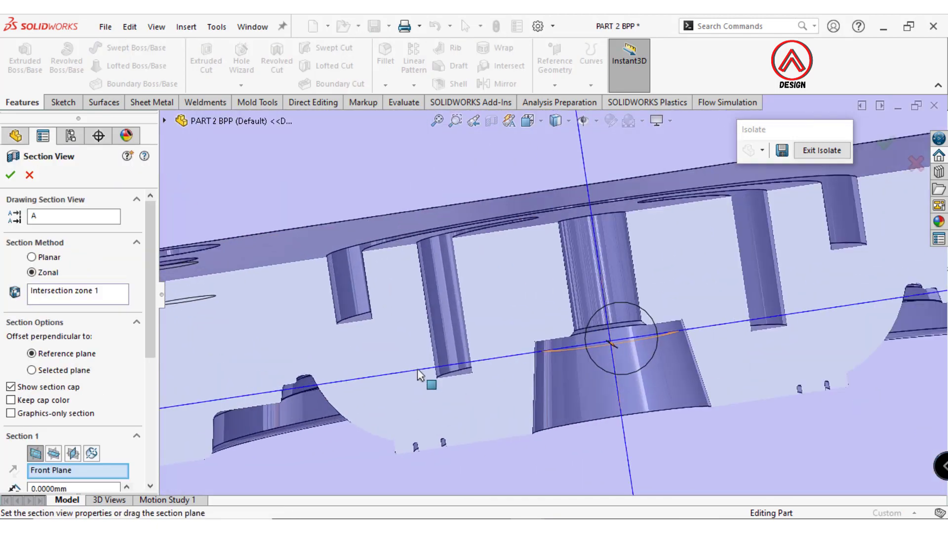
pyautogui.press('Escape')
pyautogui.moveTo(408, 260)
pyautogui.mouseDown(button='middle')
pyautogui.moveTo(640, 351)
pyautogui.moveTo(636, 361)
pyautogui.mouseUp(button='middle')
# - Fillet the outer and inner arc slot faces with a 4 mm radius
pyautogui.click(385, 55)
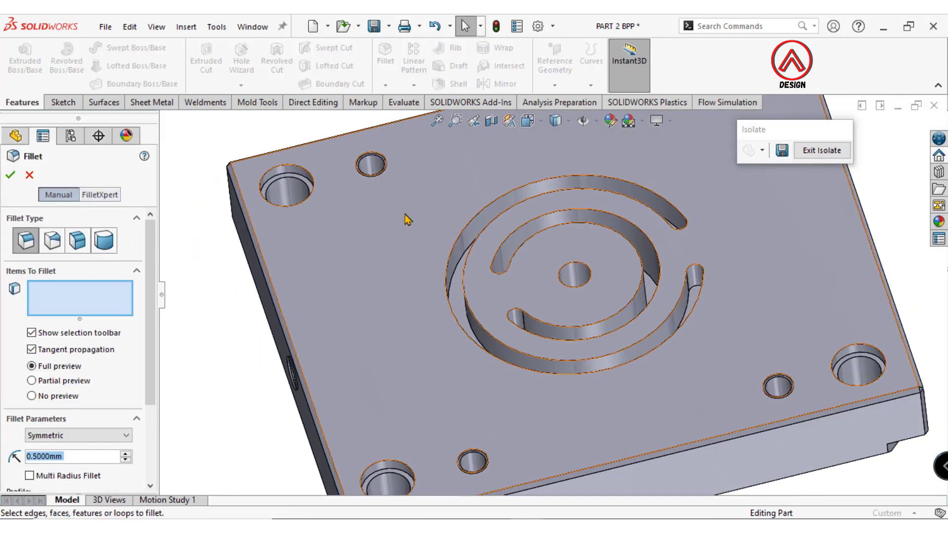
pyautogui.write('4')
pyautogui.scroll(-3, 484, 293)
pyautogui.scroll(-2, 425, 309)
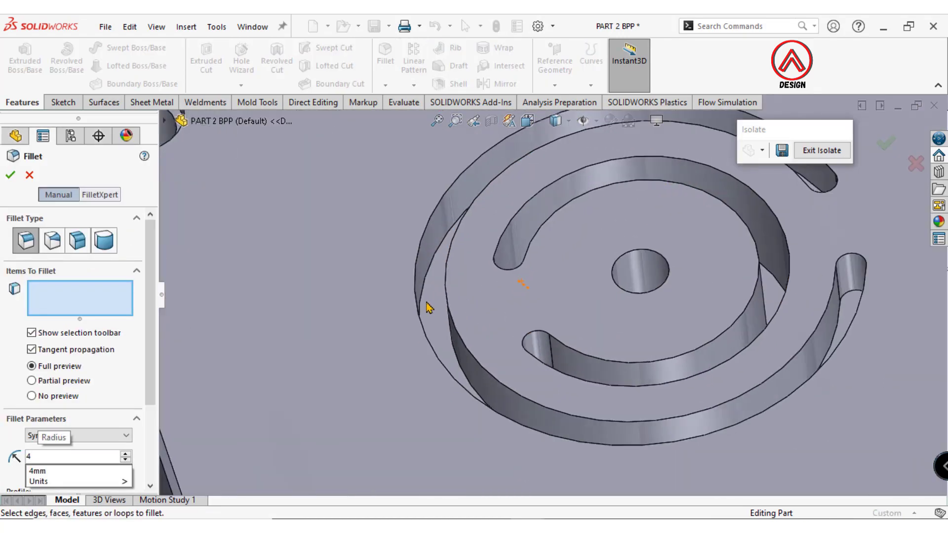
pyautogui.click(425, 309)
pyautogui.scroll(-3, 508, 338)
pyautogui.moveTo(551, 391); pyautogui.dragTo(525, 350, button='middle')
pyautogui.click(525, 350)
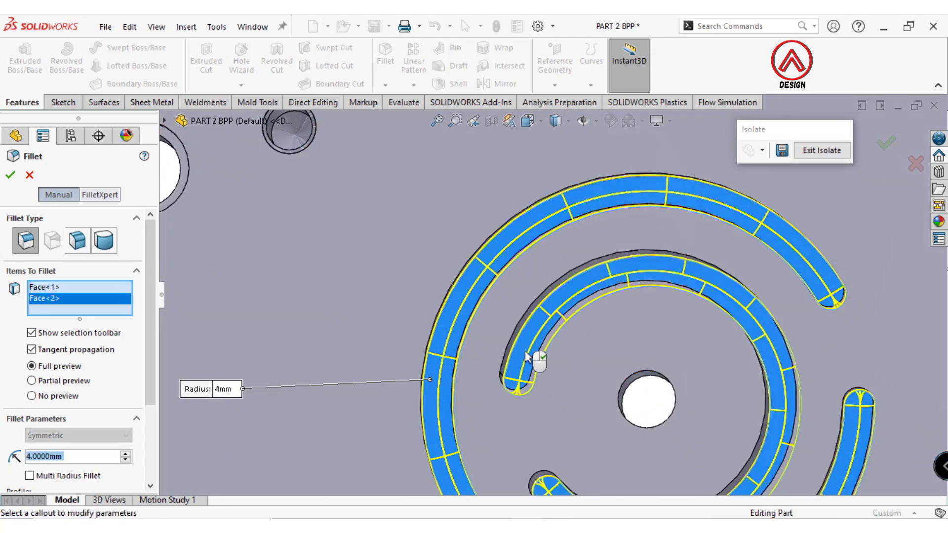
pyautogui.click(527, 120)
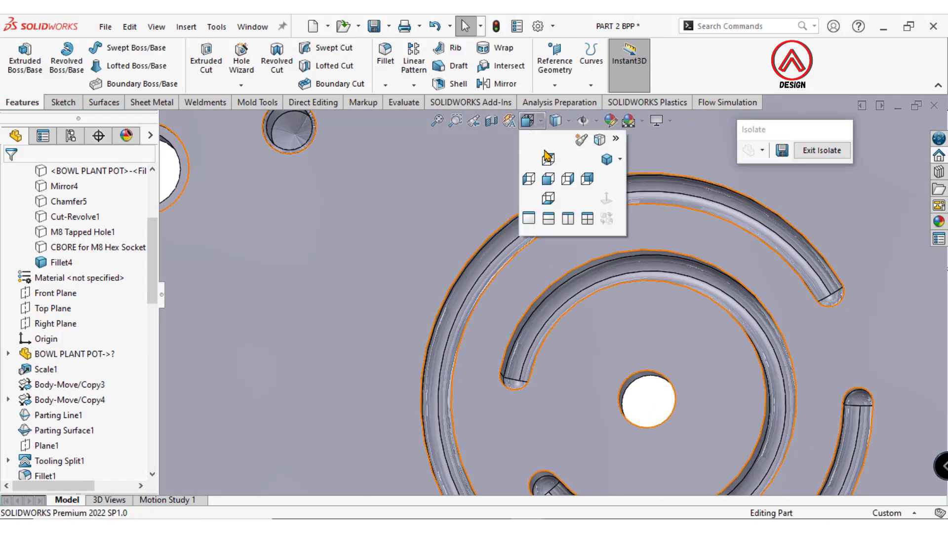
pyautogui.click(549, 159)
# - View the plate from the bottom and start a new sketch on its flat face
pyautogui.click(527, 121)
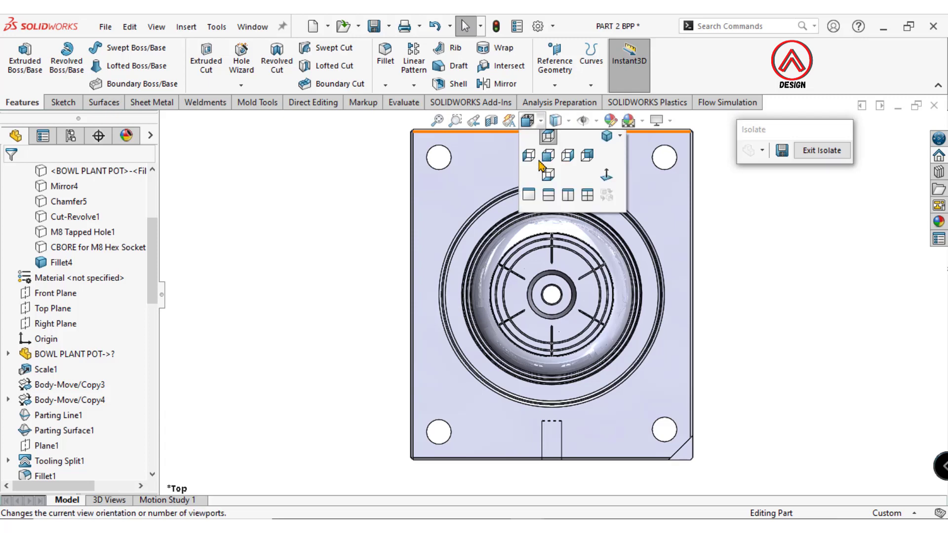
pyautogui.click(549, 197)
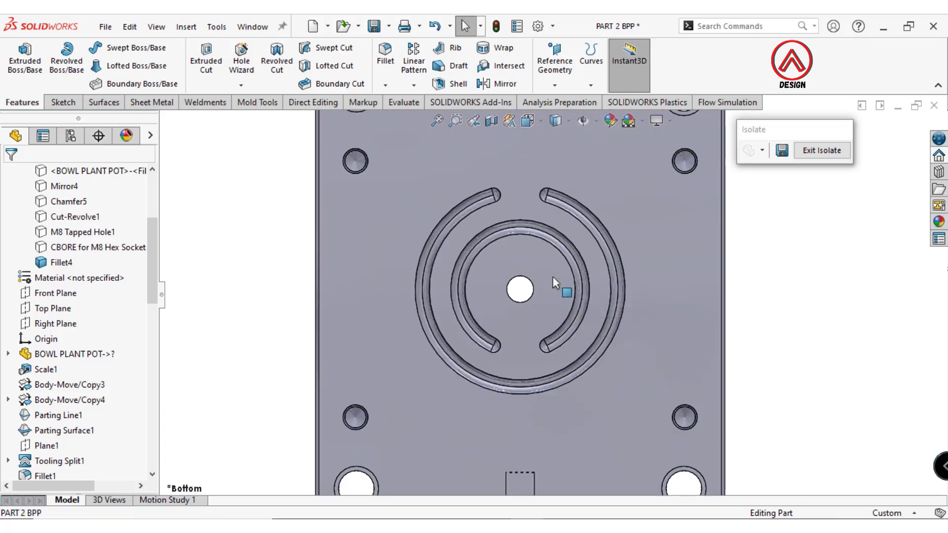
pyautogui.click(553, 277)
pyautogui.click(64, 102)
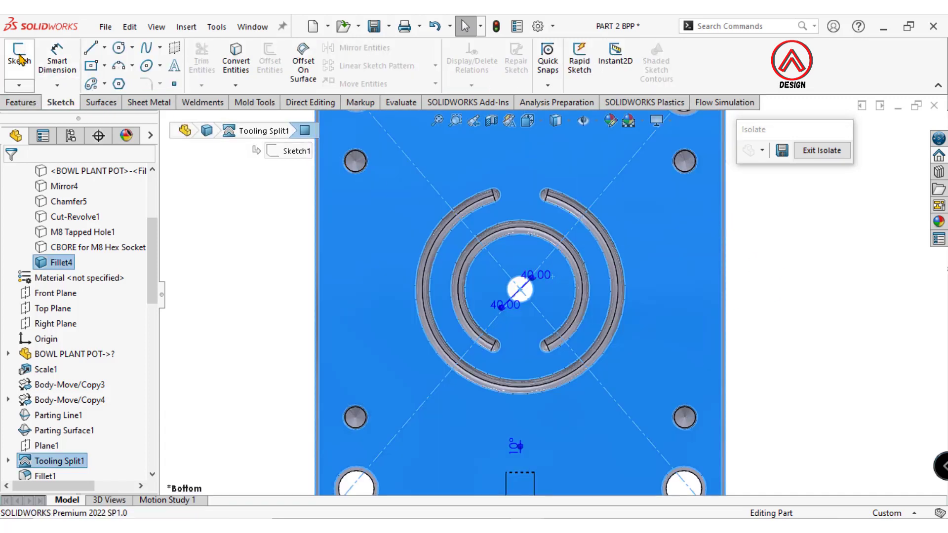
pyautogui.click(20, 59)
# - Offset the outer arc slot's edge and both end caps by 2 mm
pyautogui.click(269, 64)
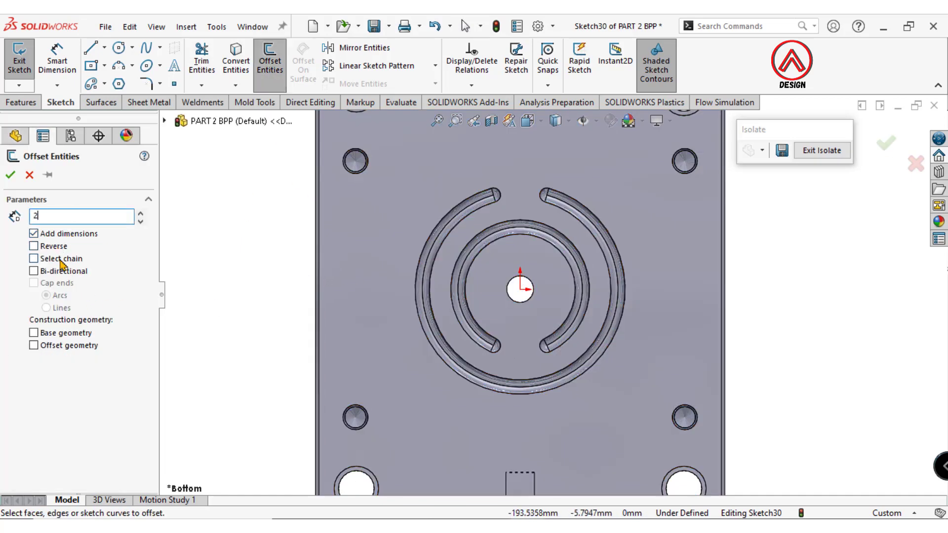
pyautogui.click(443, 218)
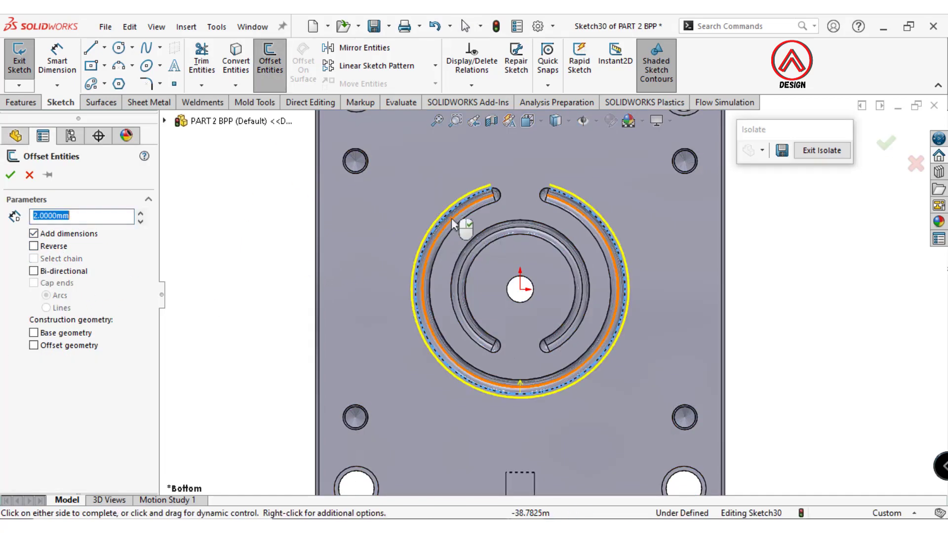
pyautogui.scroll(-3, 446, 215)
pyautogui.scroll(-1, 529, 204)
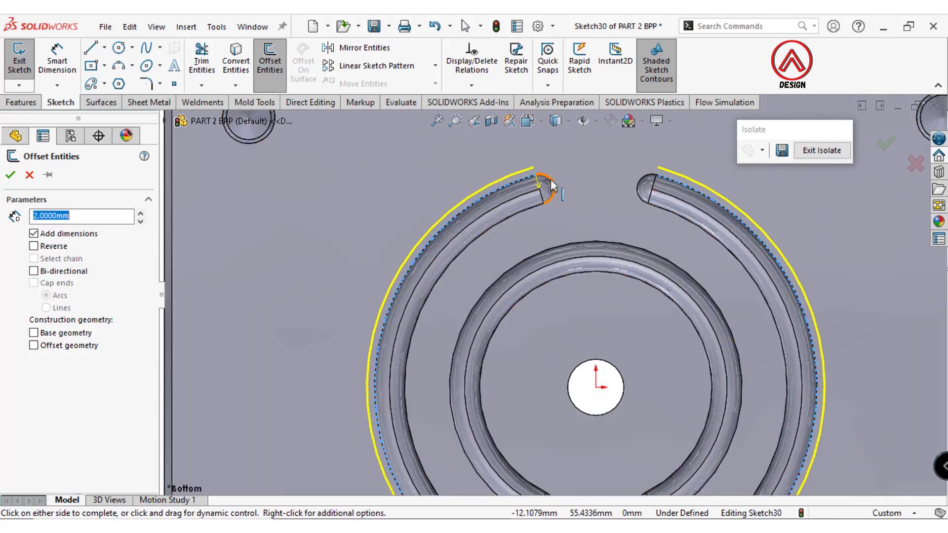
pyautogui.click(549, 182)
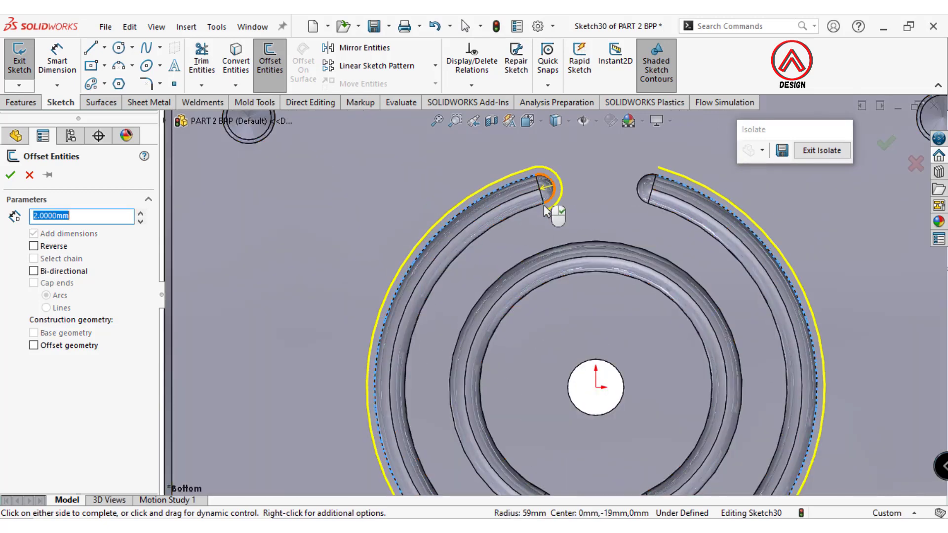
pyautogui.click(644, 200)
pyautogui.click(644, 206)
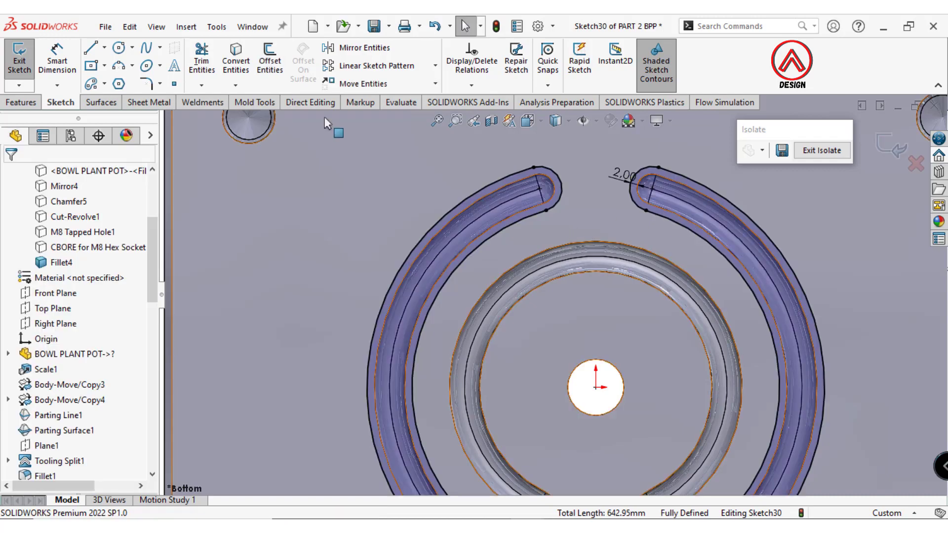
# - Offset the inner arc slot's edge and both ends by 2 mm
pyautogui.click(269, 71)
pyautogui.click(594, 241)
pyautogui.scroll(3, 551, 293)
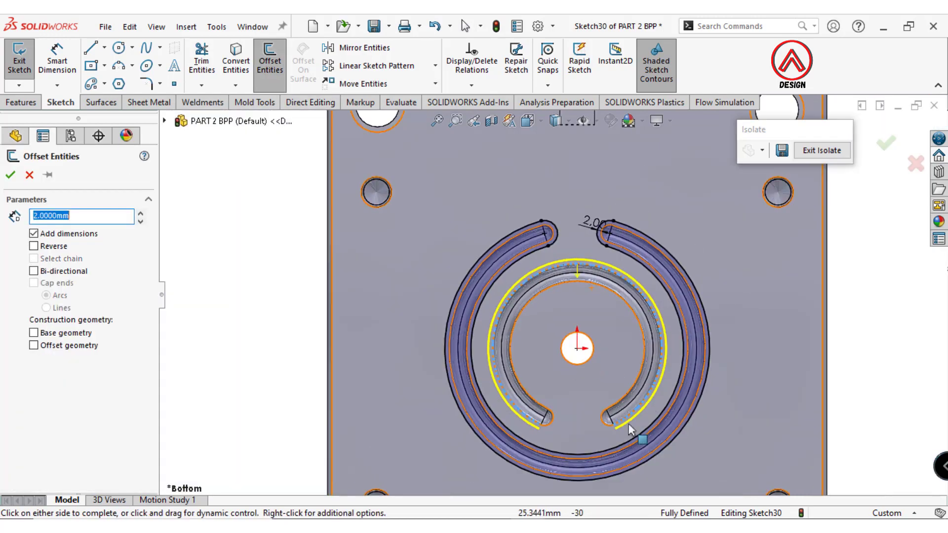
pyautogui.scroll(-3, 491, 404)
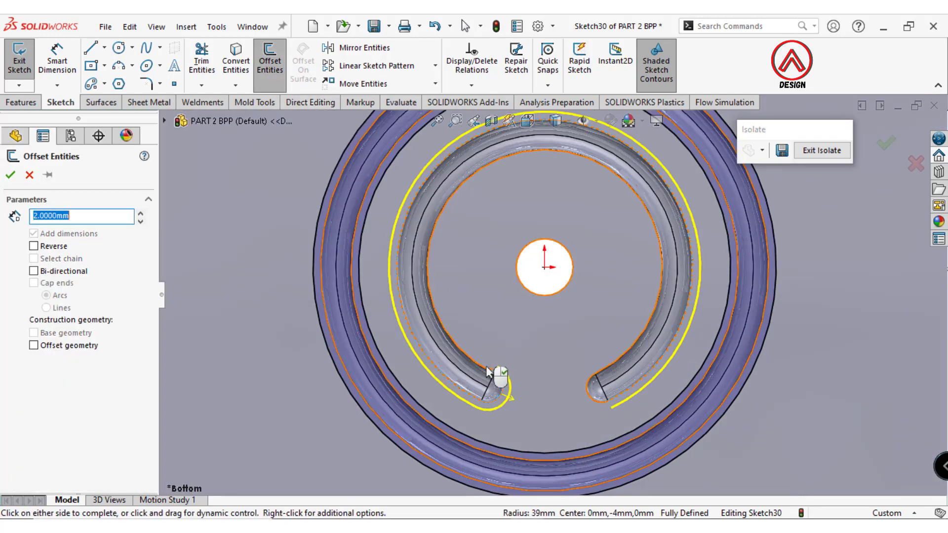
pyautogui.click(488, 374)
pyautogui.click(592, 388)
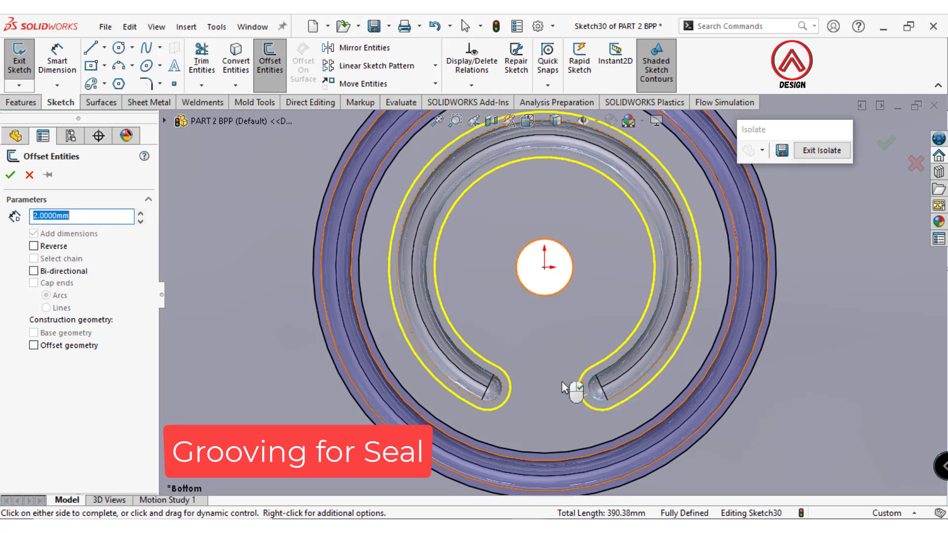
pyautogui.click(10, 174)
# - Set up a thin-feature extruded cut 2.5 mm wide and 1.4 mm deep along the outlines
pyautogui.click(21, 102)
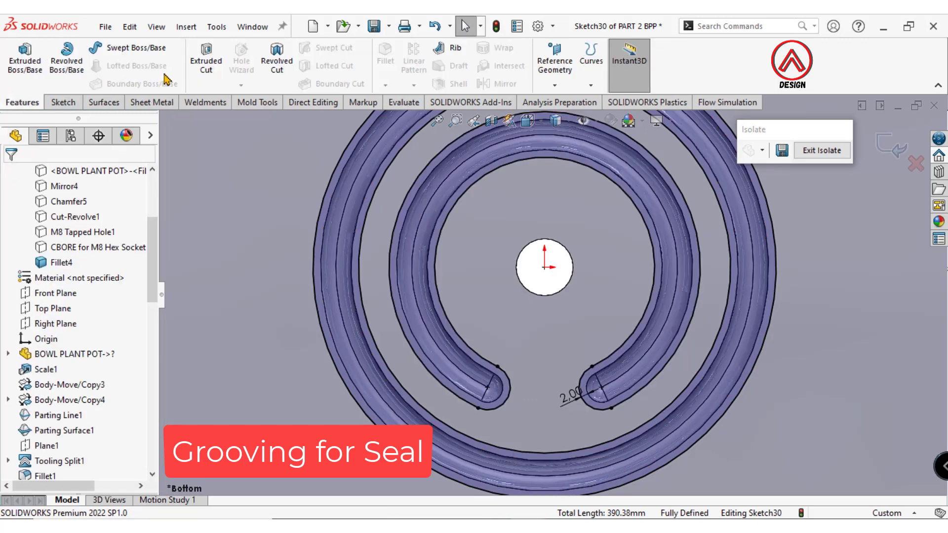
pyautogui.click(206, 59)
pyautogui.scroll(-1, 154, 322)
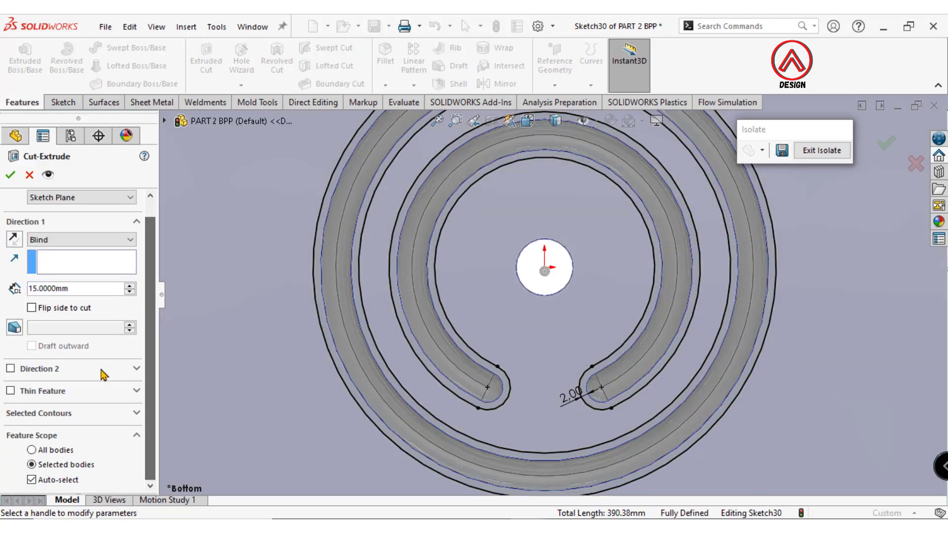
pyautogui.click(11, 390)
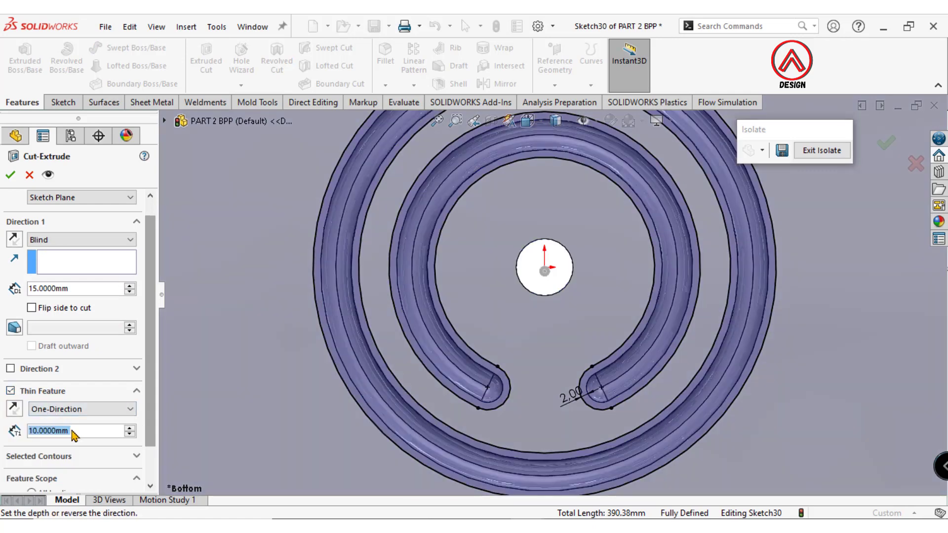
pyautogui.write('5')
pyautogui.press('Return')
pyautogui.click(83, 288)
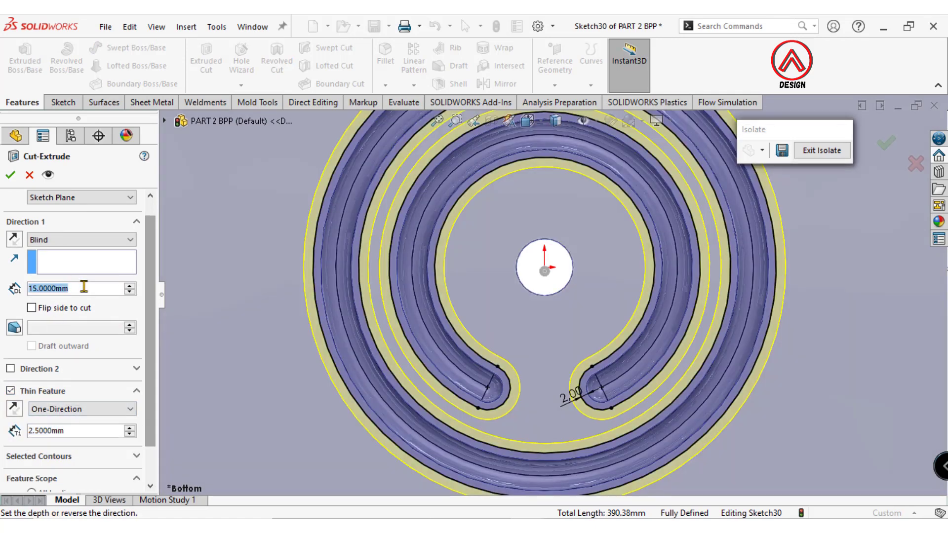
pyautogui.write('1.4')
pyautogui.press('Return')
# - Check the seal-groove preview from tilted views, confirm the cut, and inspect the result
pyautogui.moveTo(497, 308); pyautogui.dragTo(487, 281, button='middle')
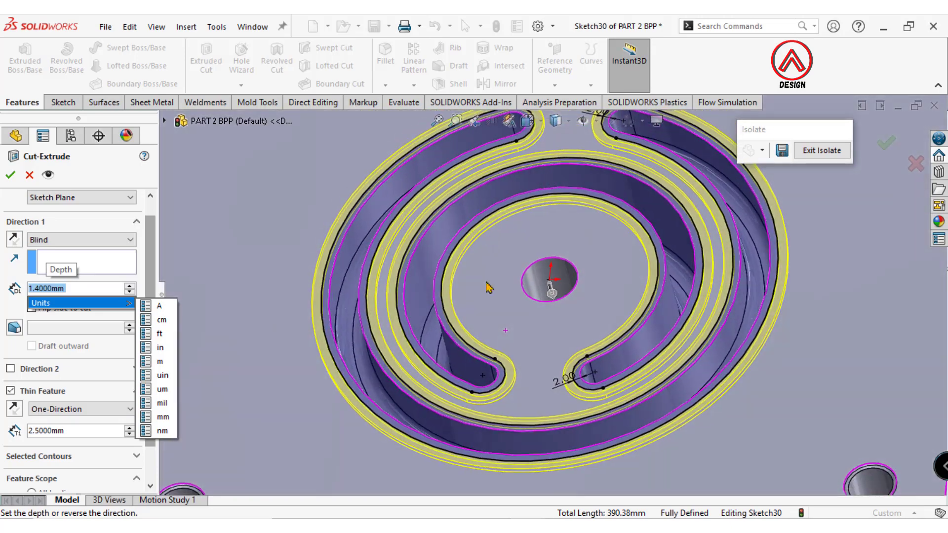
pyautogui.scroll(-3, 510, 405)
pyautogui.moveTo(508, 405); pyautogui.dragTo(513, 419, button='middle')
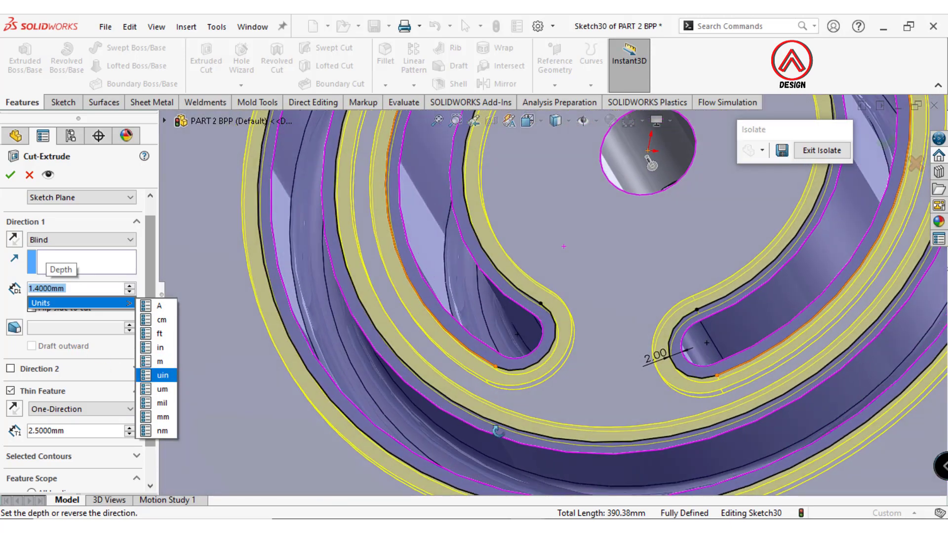
pyautogui.click(100, 375)
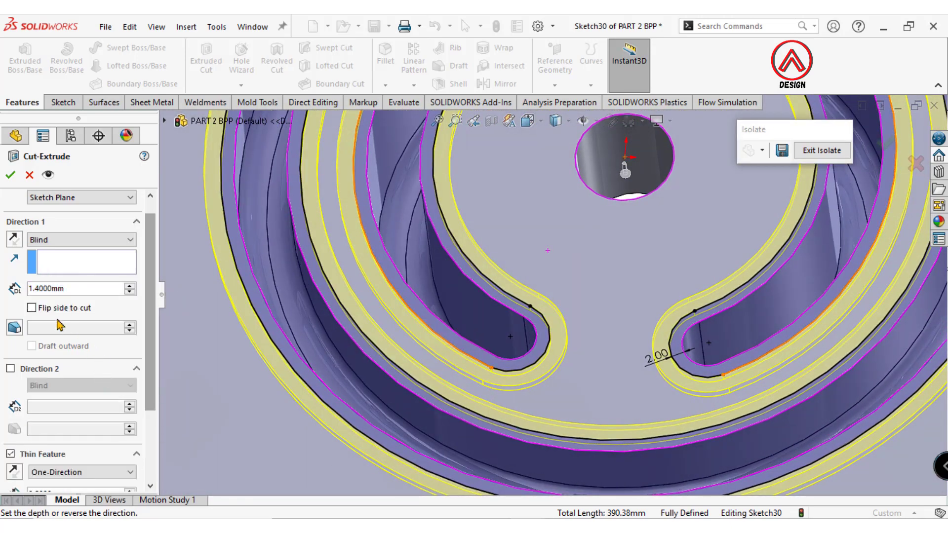
pyautogui.scroll(5, 567, 306)
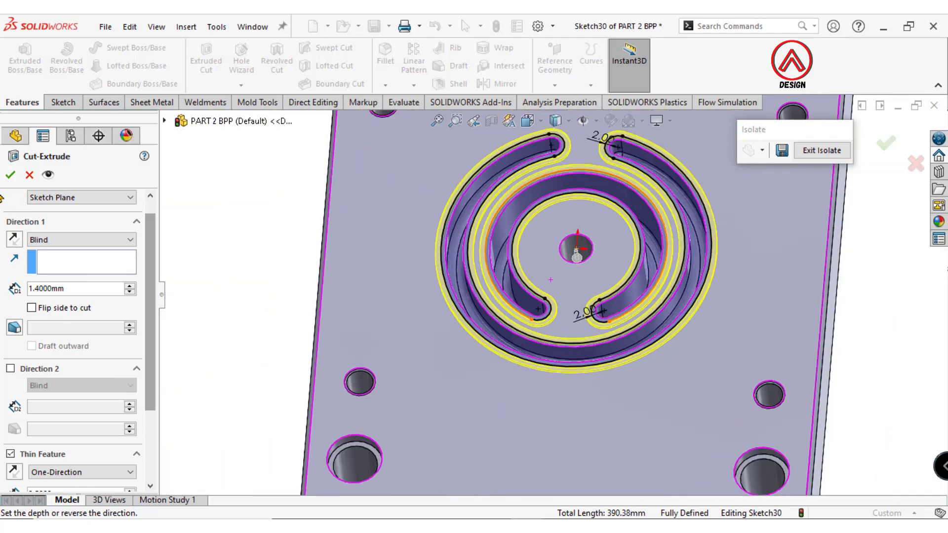
pyautogui.click(11, 175)
pyautogui.moveTo(461, 210)
pyautogui.mouseDown(button='middle')
pyautogui.moveTo(596, 292)
pyautogui.moveTo(523, 352)
pyautogui.mouseUp(button='middle')
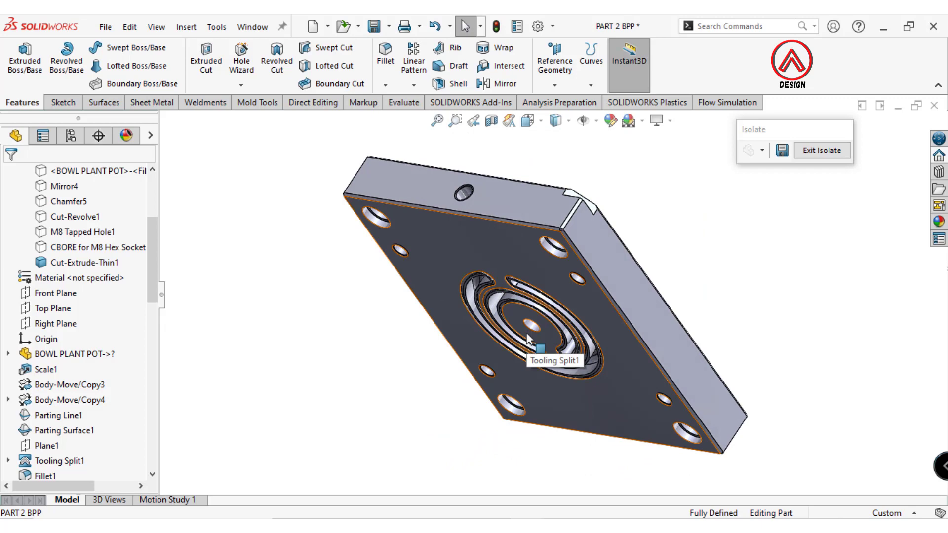
# - Show the hidden Cut-Revolve1 plate and hide the top plate body
pyautogui.moveTo(527, 339)
pyautogui.mouseDown(button='middle')
pyautogui.moveTo(669, 393)
pyautogui.moveTo(751, 209)
pyautogui.mouseUp(button='middle')
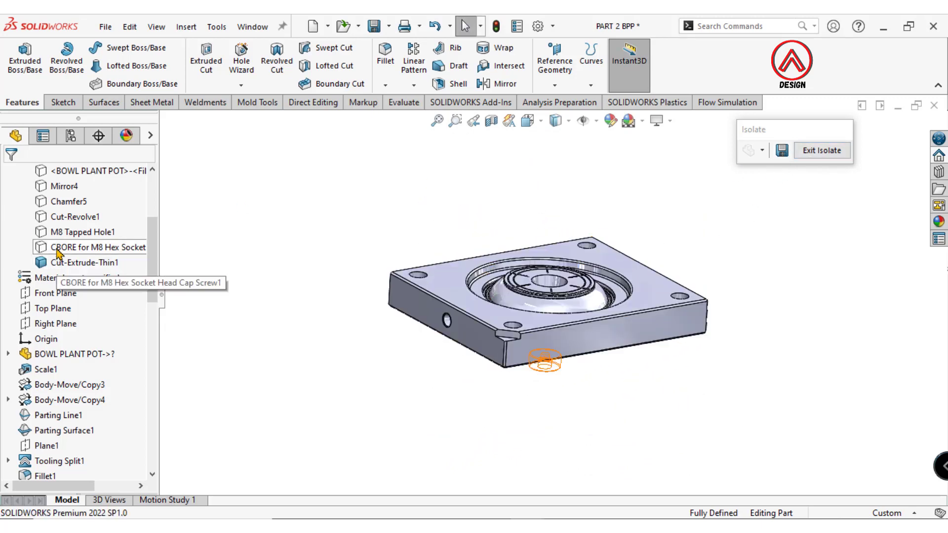
pyautogui.click(62, 201)
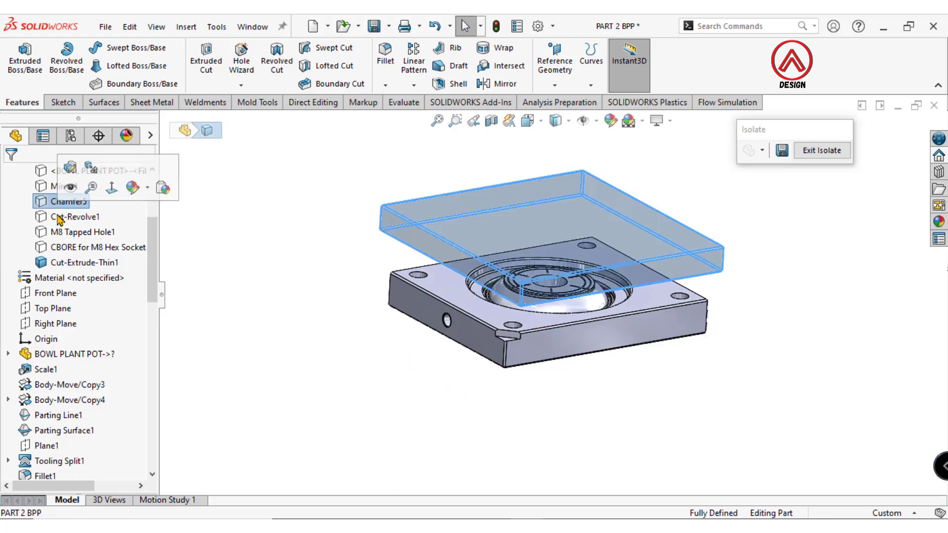
pyautogui.click(70, 198)
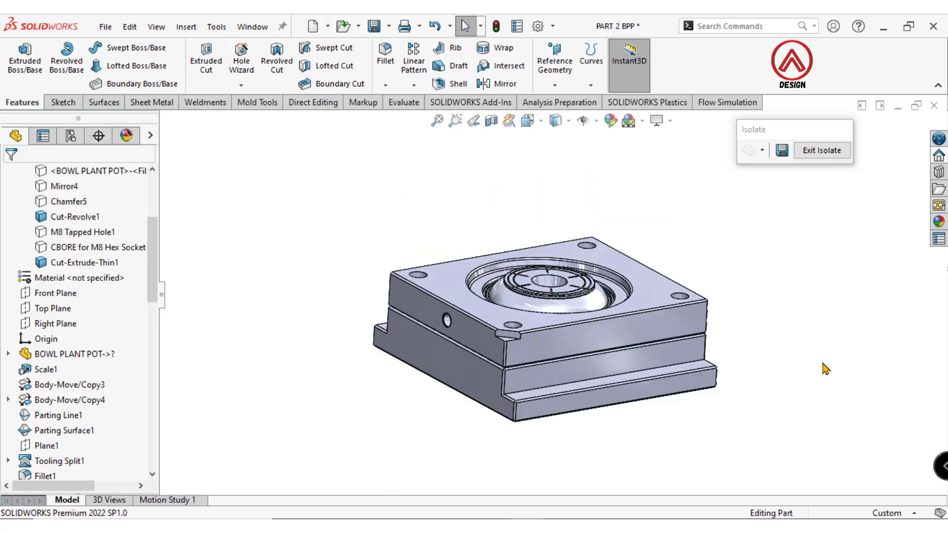
pyautogui.scroll(-3, 617, 319)
pyautogui.click(611, 311)
pyautogui.click(672, 269)
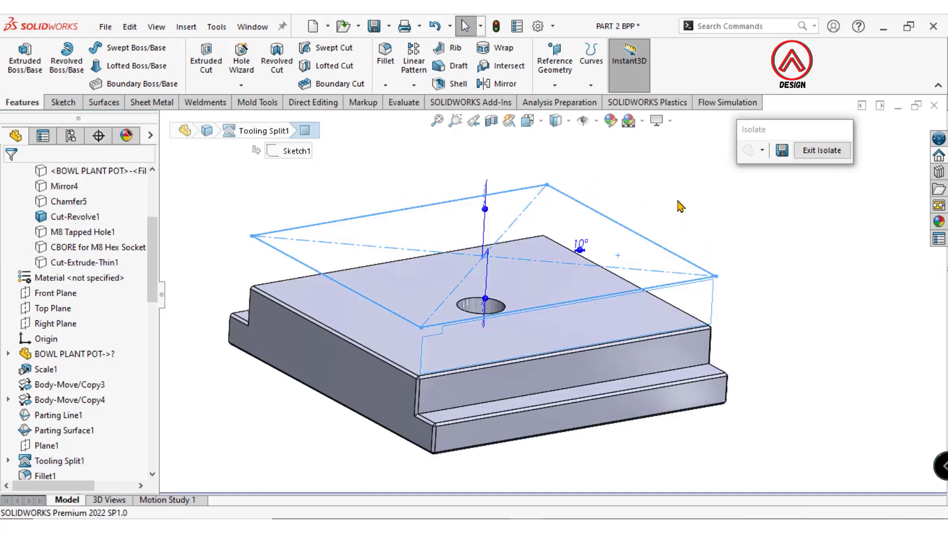
# - Show the grooved Cut-Extrude-Thin1 plate on the stack and view its front face head-on
pyautogui.moveTo(494, 353); pyautogui.dragTo(473, 311, button='middle')
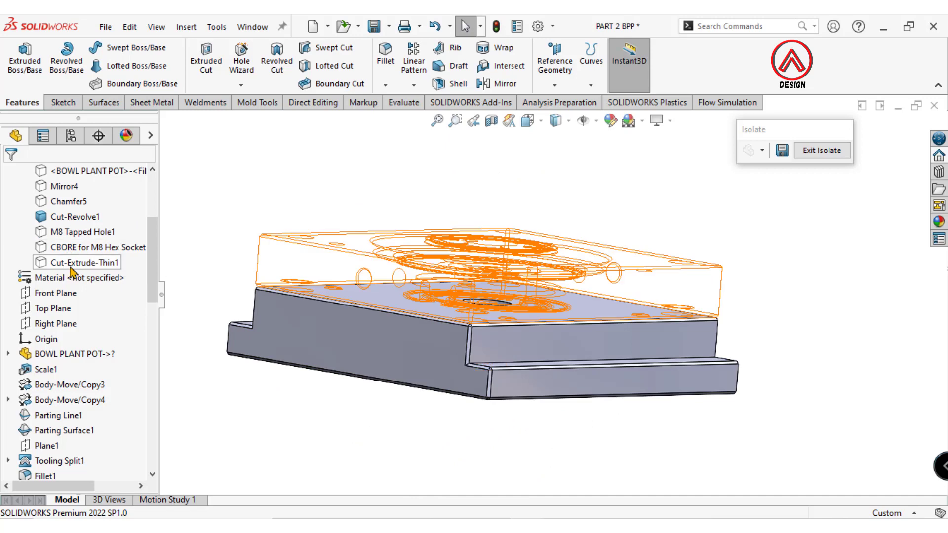
pyautogui.click(64, 262)
pyautogui.click(101, 245)
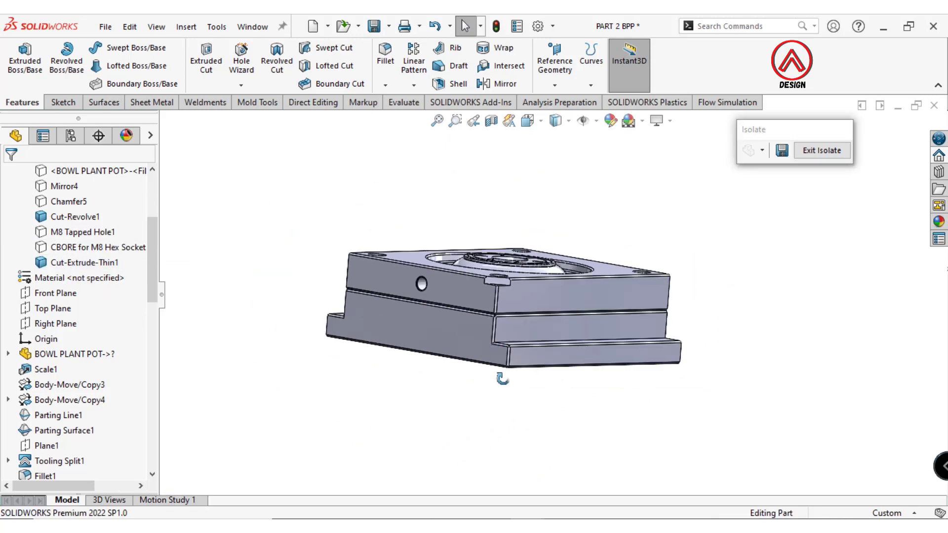
pyautogui.moveTo(400, 230); pyautogui.dragTo(504, 267, button='middle')
pyautogui.click(505, 266)
pyautogui.click(624, 232)
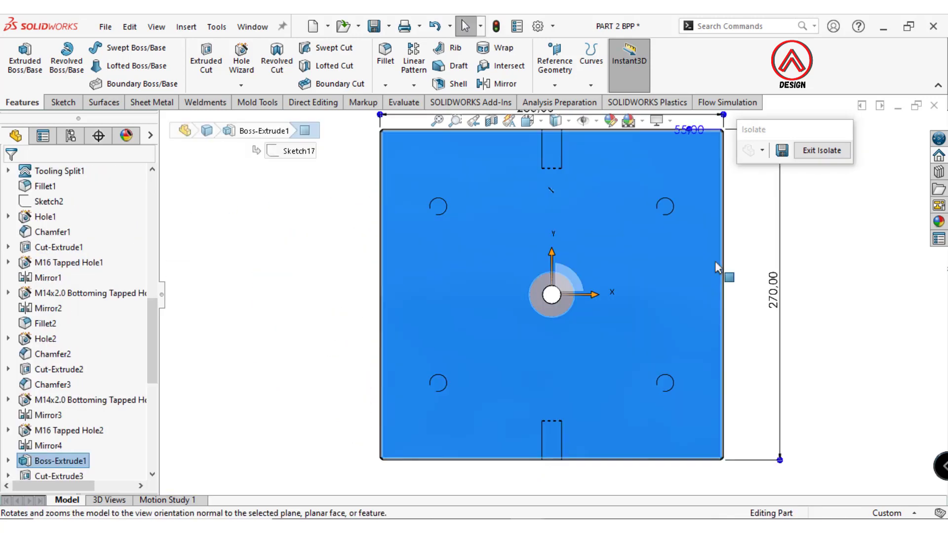
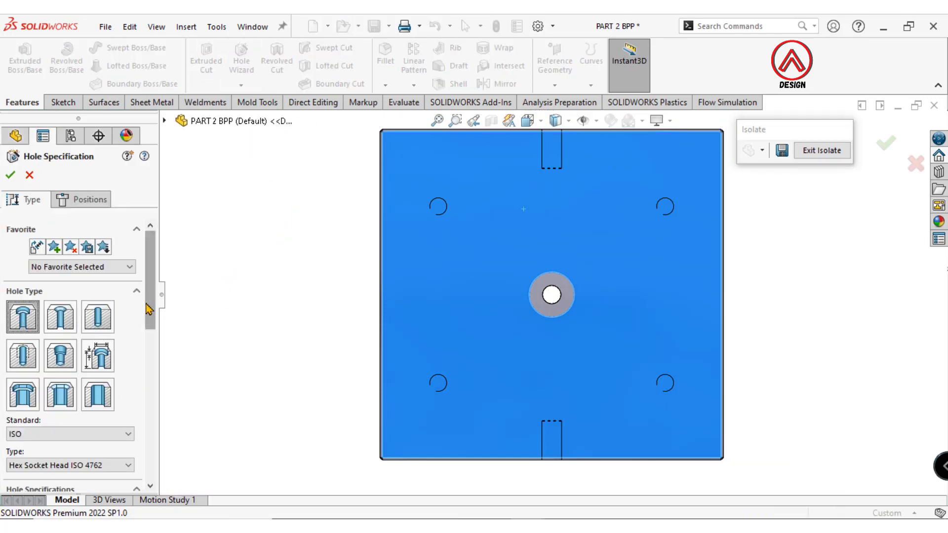
# - Set the hole to a HASCO Metric socket head cap screw, size M14
pyautogui.scroll(-3, 147, 308)
pyautogui.click(93, 308)
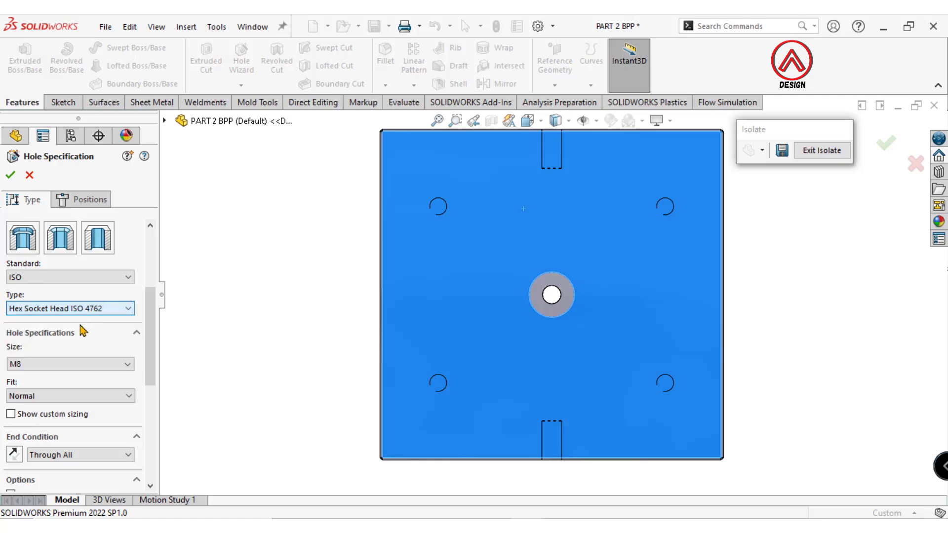
pyautogui.click(75, 279)
pyautogui.click(59, 360)
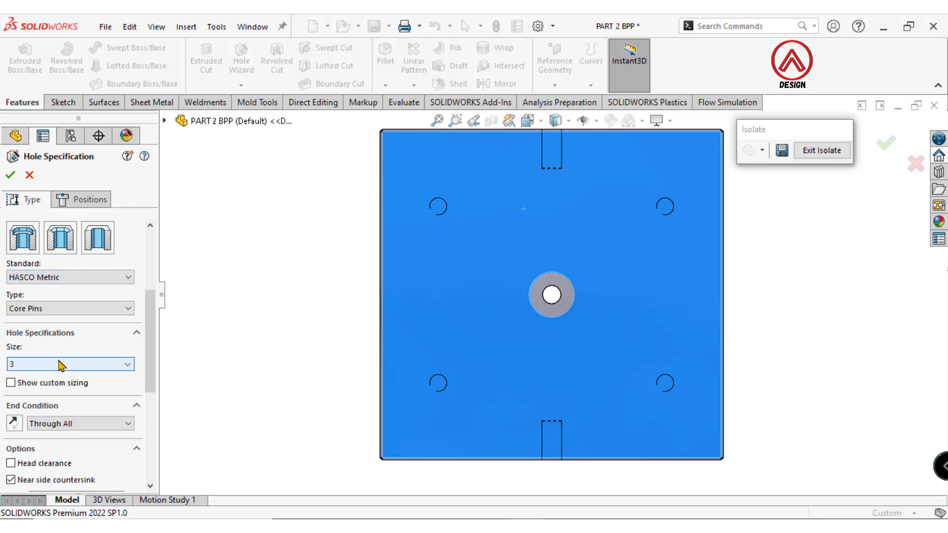
pyautogui.click(67, 308)
pyautogui.click(49, 378)
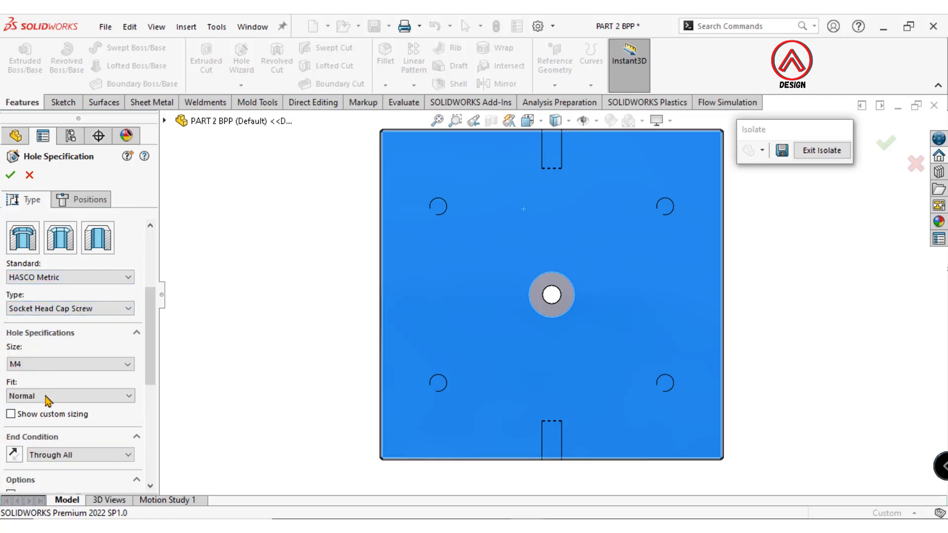
pyautogui.click(44, 365)
pyautogui.click(39, 441)
# - Place the four screw holes at the plate's inner corners, with hidden edges shown dashed
pyautogui.scroll(-1, 148, 380)
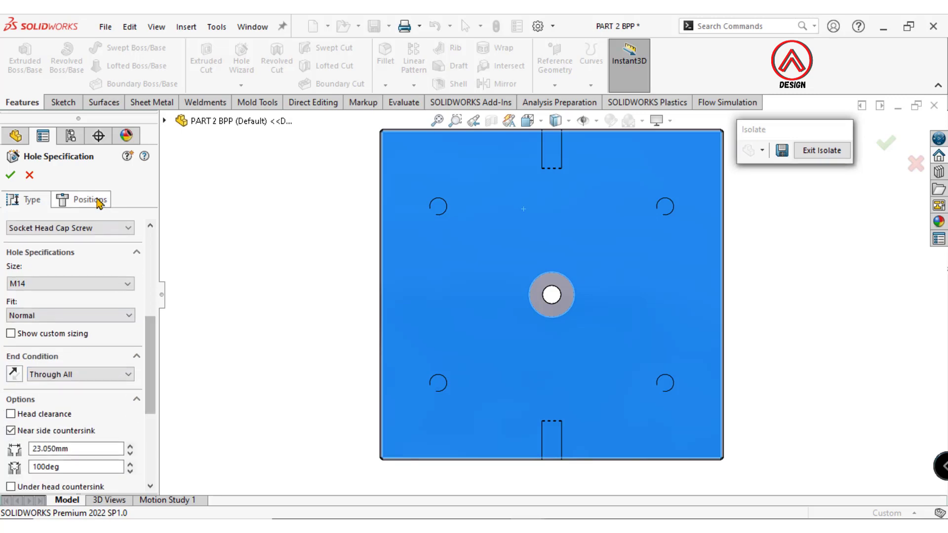
pyautogui.click(81, 200)
pyautogui.click(569, 121)
pyautogui.click(555, 197)
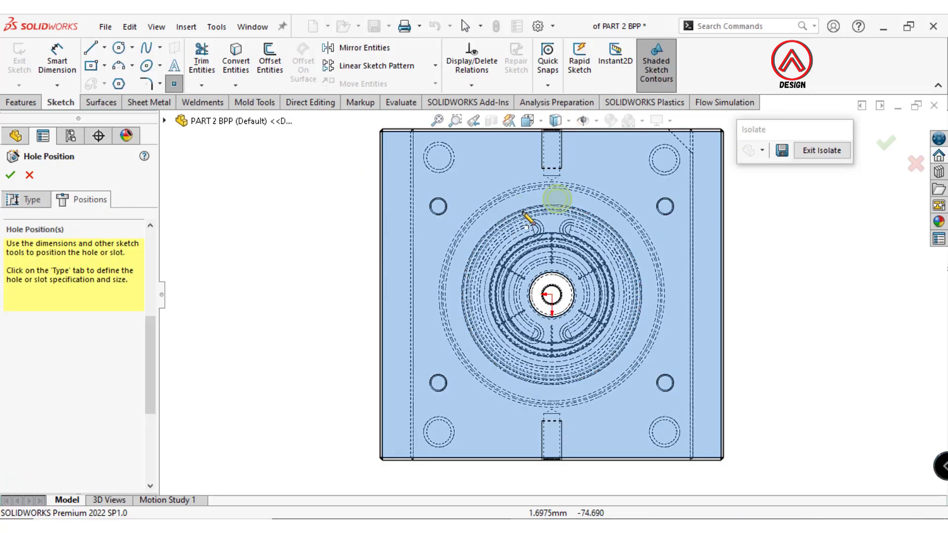
pyautogui.click(450, 196)
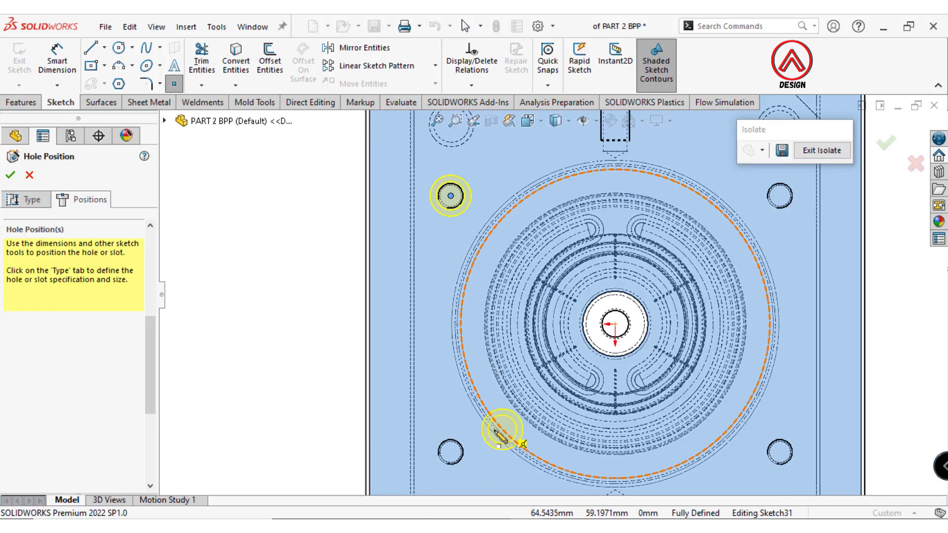
pyautogui.click(451, 452)
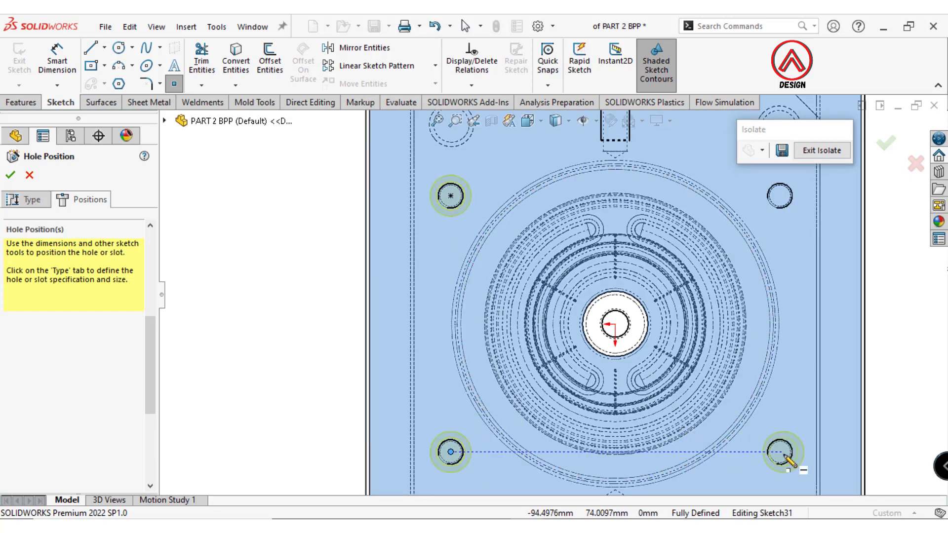
pyautogui.click(779, 452)
pyautogui.click(779, 196)
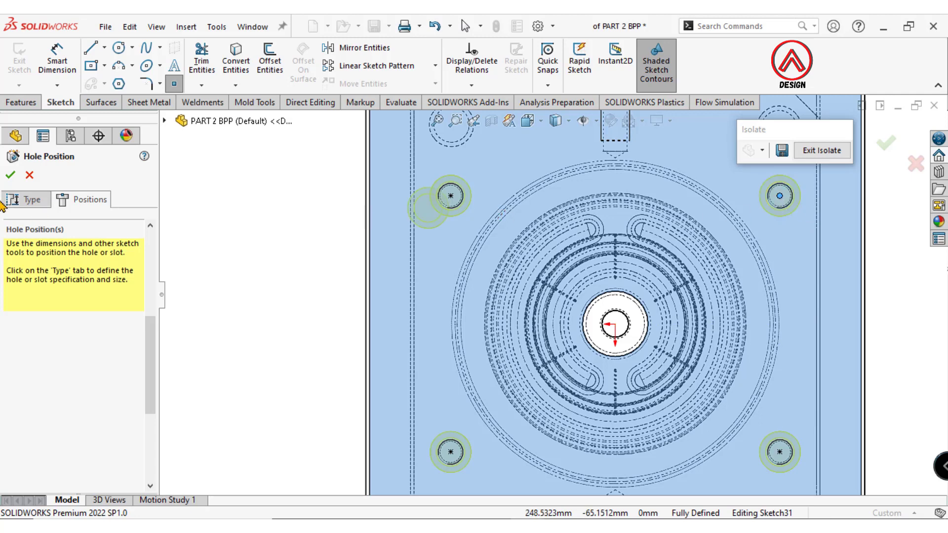
# - Limit the holes to the selected body in Feature Scope and confirm the four M14 holes
pyautogui.click(27, 199)
pyautogui.moveTo(148, 277); pyautogui.dragTo(154, 421)
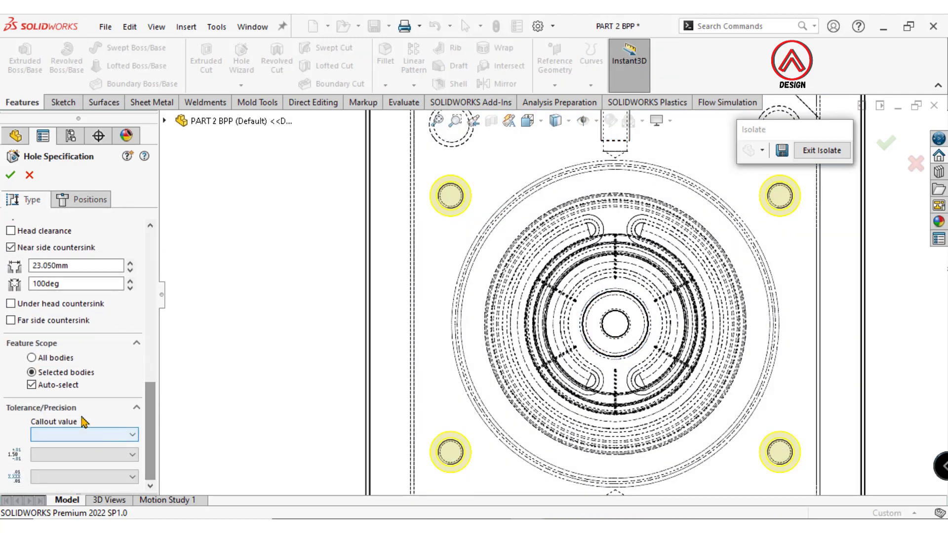
pyautogui.click(58, 389)
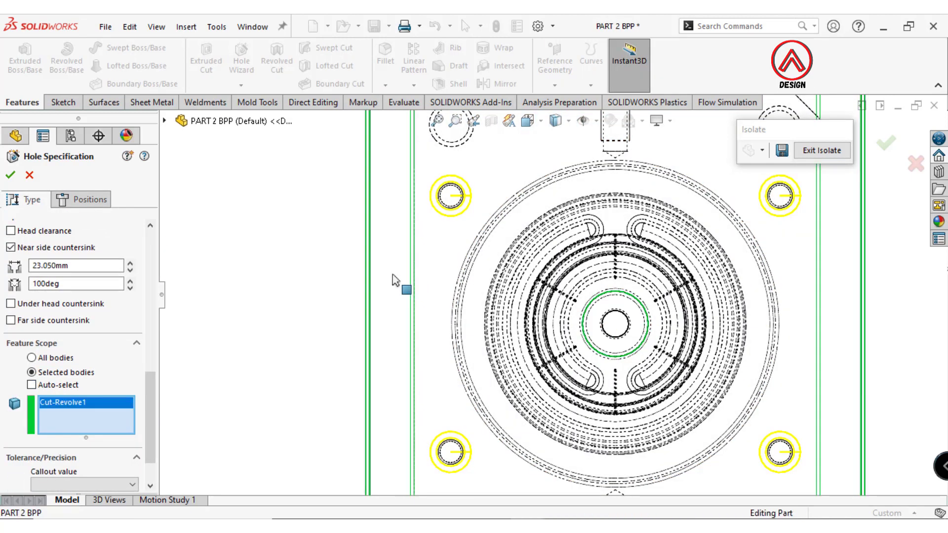
pyautogui.click(10, 175)
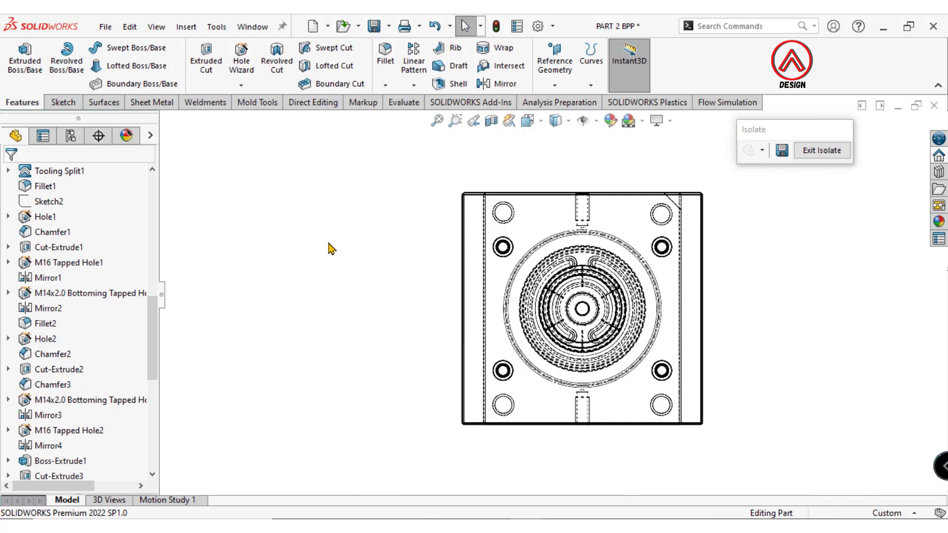
# - Select the lower plate's side face and view it straight on, shaded with edges
pyautogui.moveTo(514, 244)
pyautogui.mouseDown(button='middle')
pyautogui.moveTo(513, 414)
pyautogui.moveTo(607, 380)
pyautogui.mouseUp(button='middle')
pyautogui.click(609, 368)
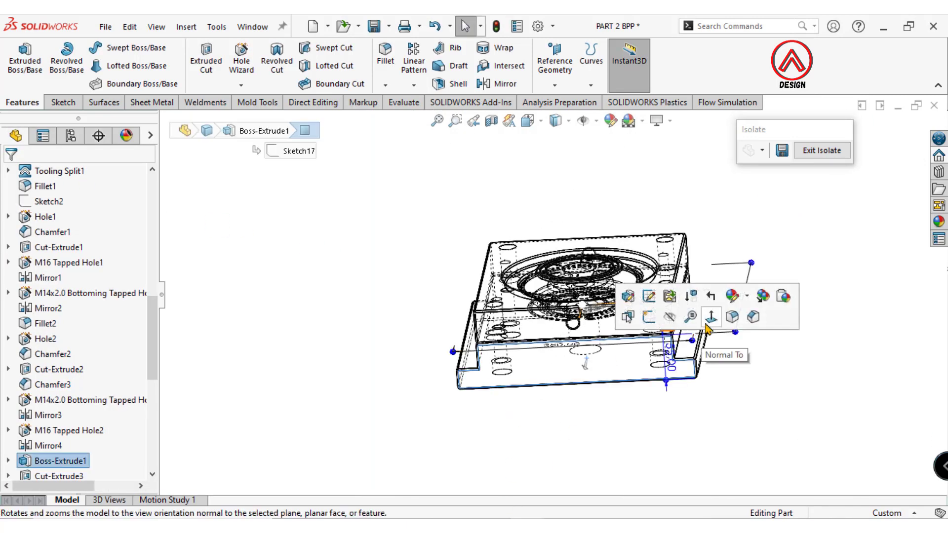
pyautogui.click(679, 339)
pyautogui.click(555, 121)
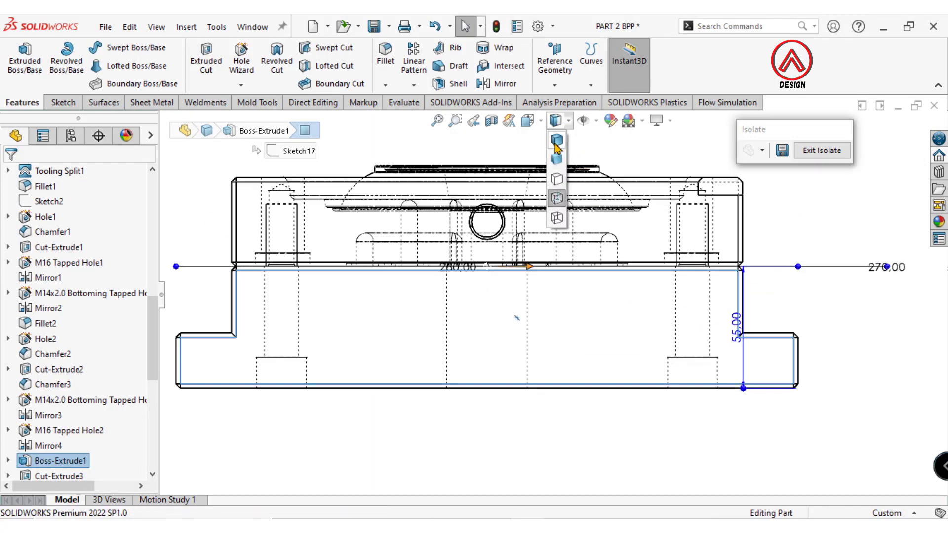
pyautogui.click(556, 139)
pyautogui.click(532, 462)
pyautogui.click(470, 324)
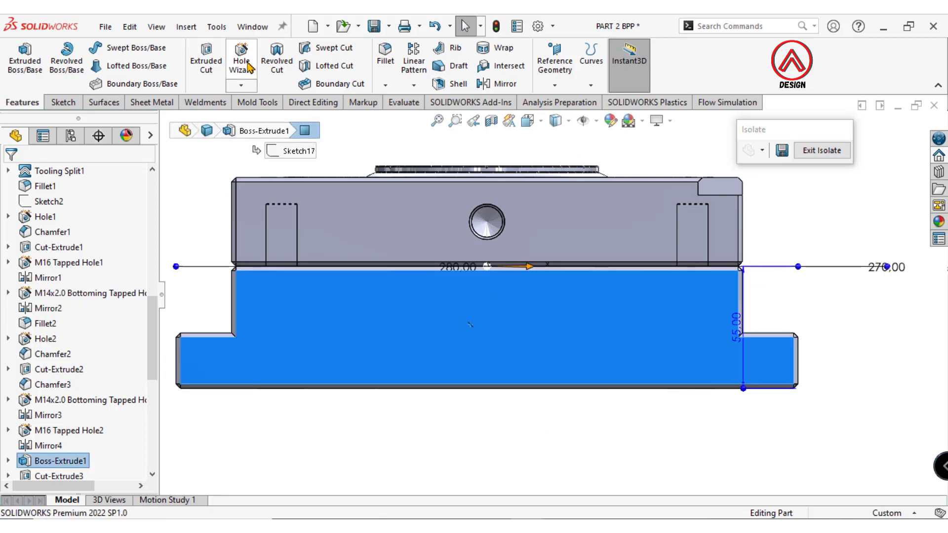
# - Define an ISO M16 bottoming tapped hole with a Blind end condition
pyautogui.click(249, 67)
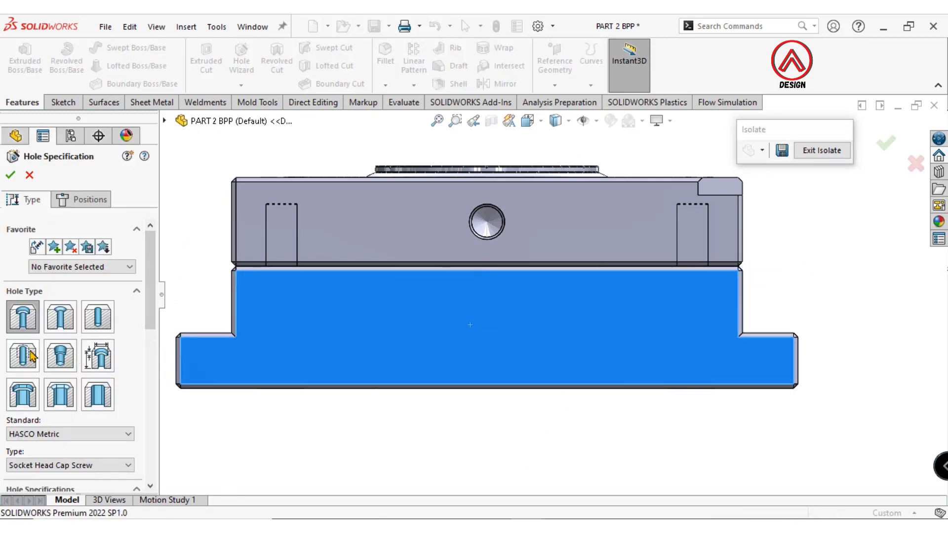
pyautogui.scroll(-5, 143, 313)
pyautogui.click(65, 282)
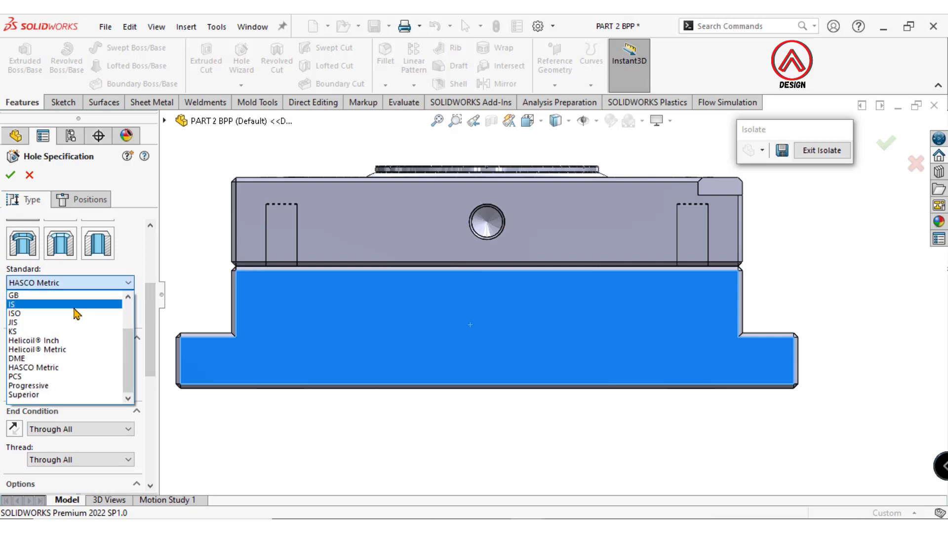
pyautogui.click(58, 314)
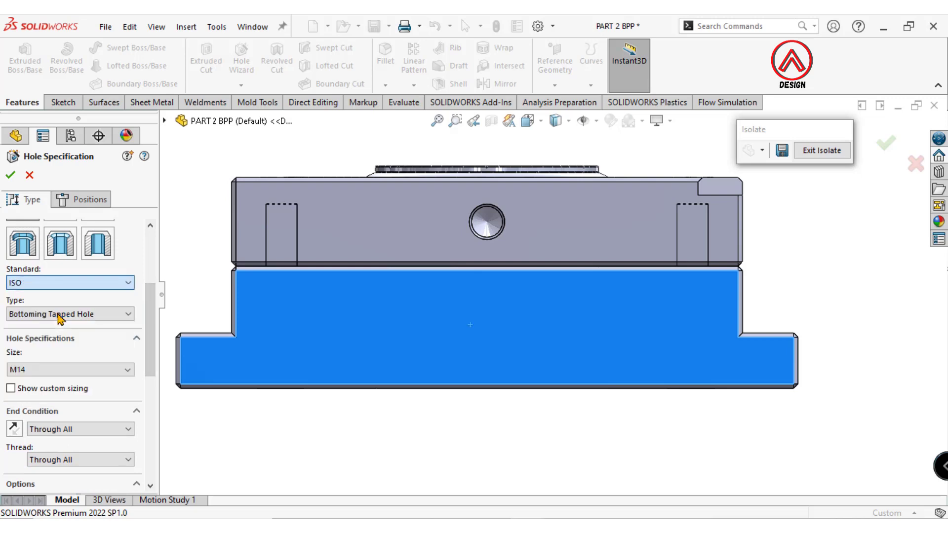
pyautogui.click(60, 370)
pyautogui.click(33, 414)
pyautogui.click(66, 429)
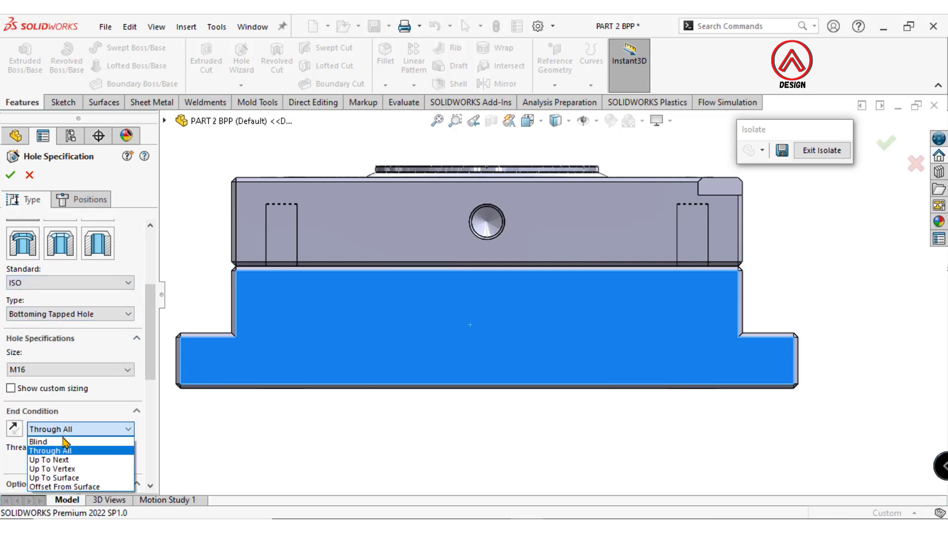
pyautogui.click(66, 439)
pyautogui.moveTo(150, 375)
pyautogui.mouseDown()
pyautogui.moveTo(148, 454)
pyautogui.moveTo(152, 396)
pyautogui.moveTo(103, 200)
pyautogui.mouseUp()
pyautogui.click(102, 200)
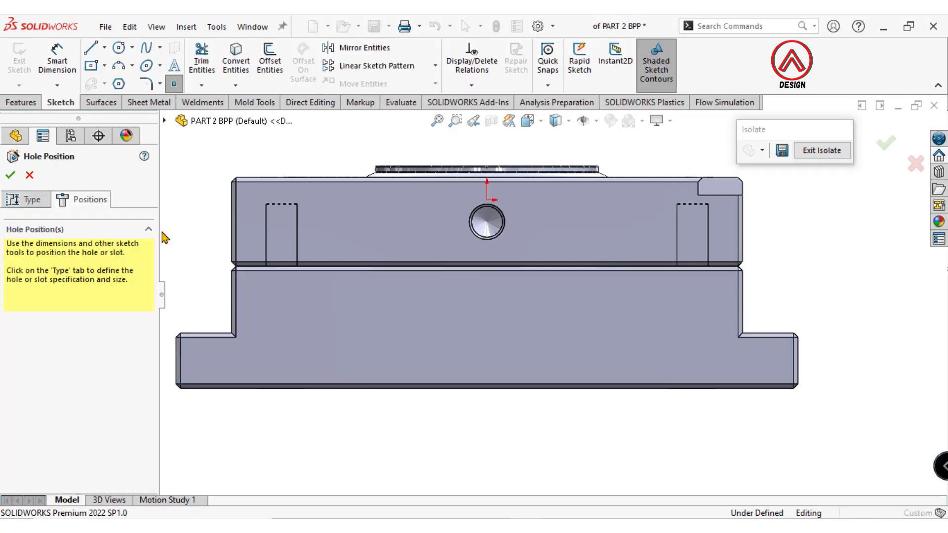
# - Place the hole centre and dimension it 27.5 mm above the plate's bottom edge
pyautogui.click(487, 322)
pyautogui.click(58, 59)
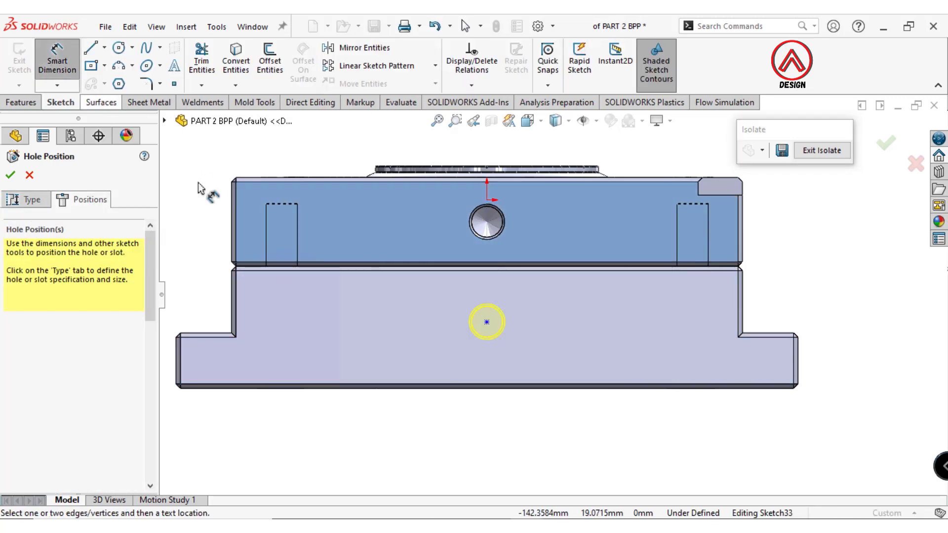
pyautogui.click(487, 322)
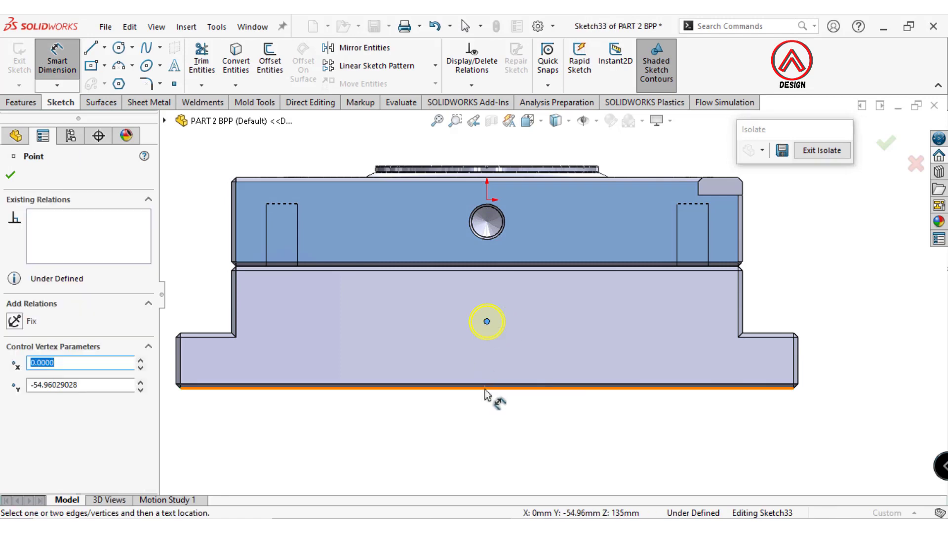
pyautogui.click(484, 388)
pyautogui.click(835, 362)
pyautogui.write('27.5')
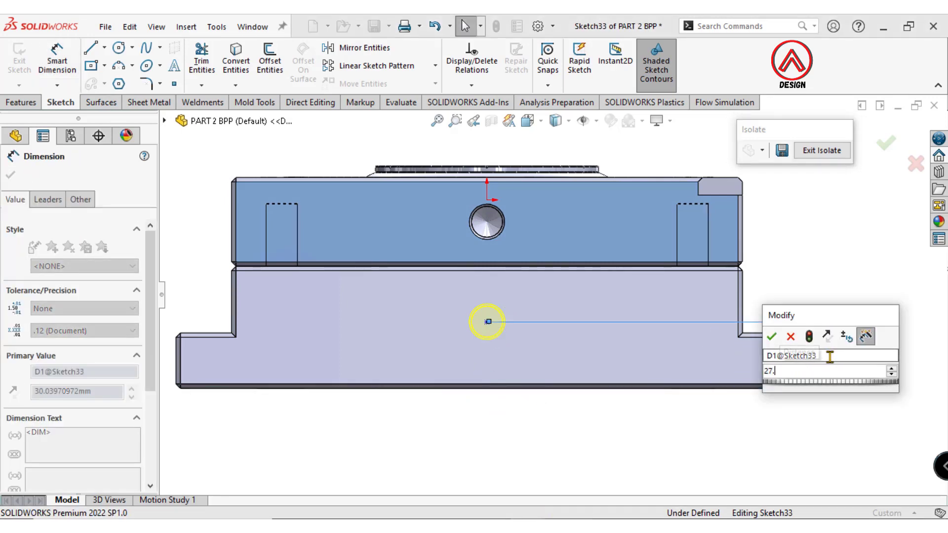
pyautogui.press('Return')
pyautogui.press('Escape')
# - Align the hole centre vertically with the origin, confirm the hole, and return to isometric view
pyautogui.click(486, 328)
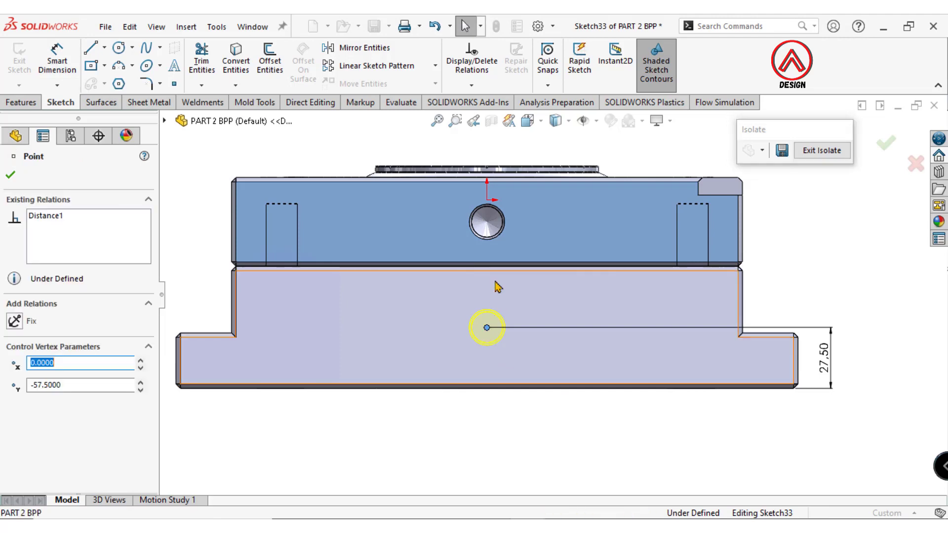
pyautogui.keyDown('ctrl'); pyautogui.click(487, 200); pyautogui.keyUp('ctrl')
pyautogui.click(551, 157)
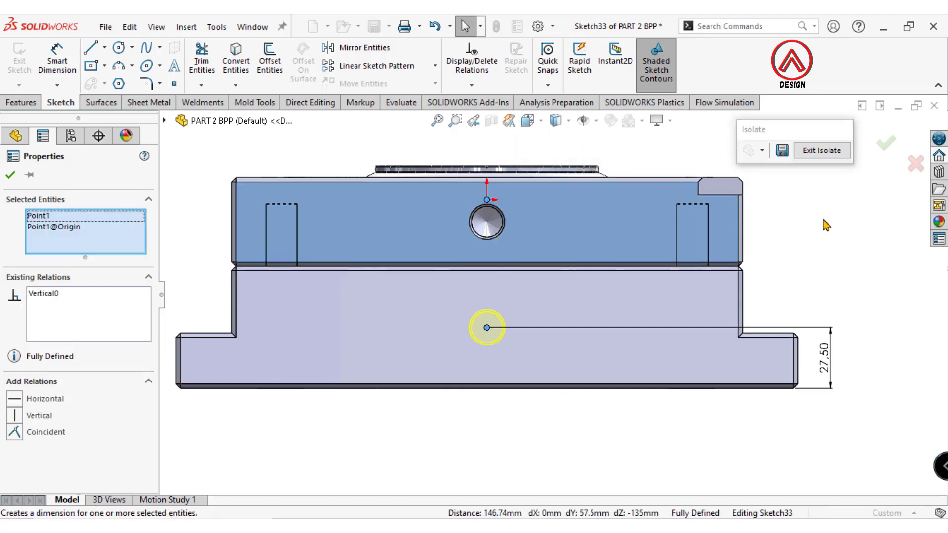
pyautogui.press('Escape')
pyautogui.click(886, 143)
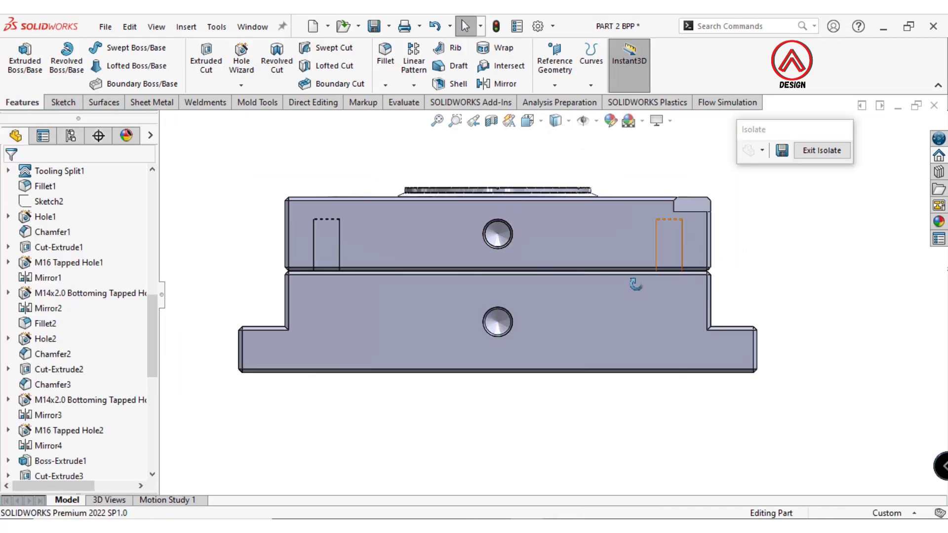
pyautogui.hotkey('ctrl', '7')
# - Mirror M16 Tapped Hole3 about the Front Plane onto the plate's opposite side
pyautogui.click(413, 84)
pyautogui.click(433, 135)
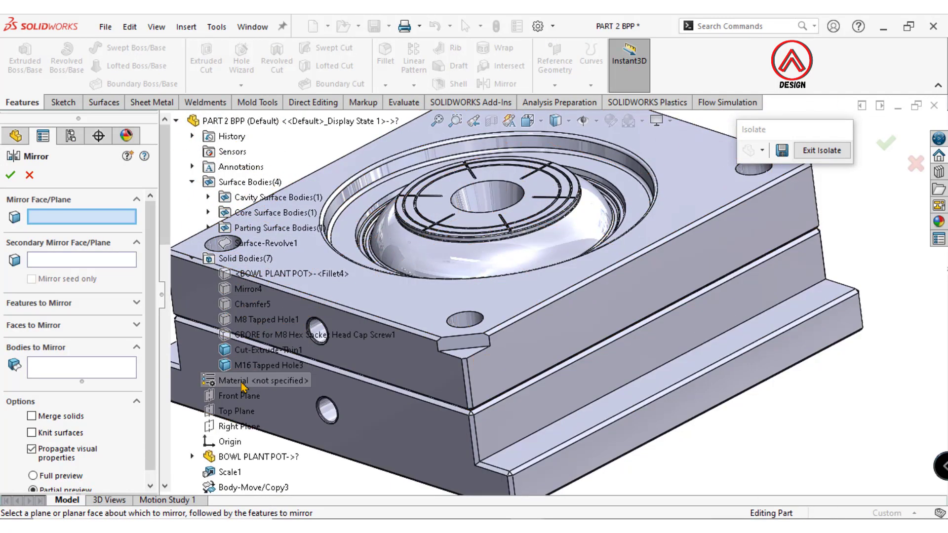
pyautogui.click(234, 395)
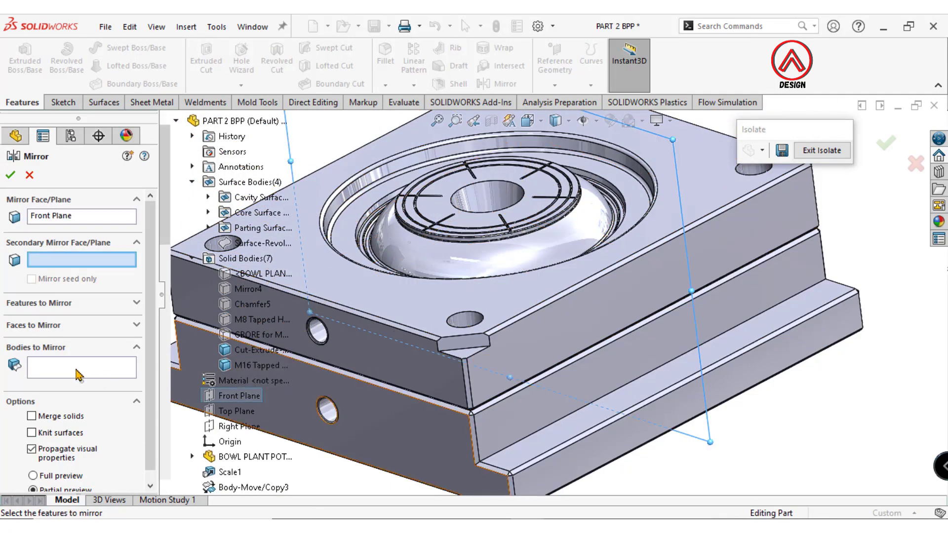
pyautogui.click(64, 306)
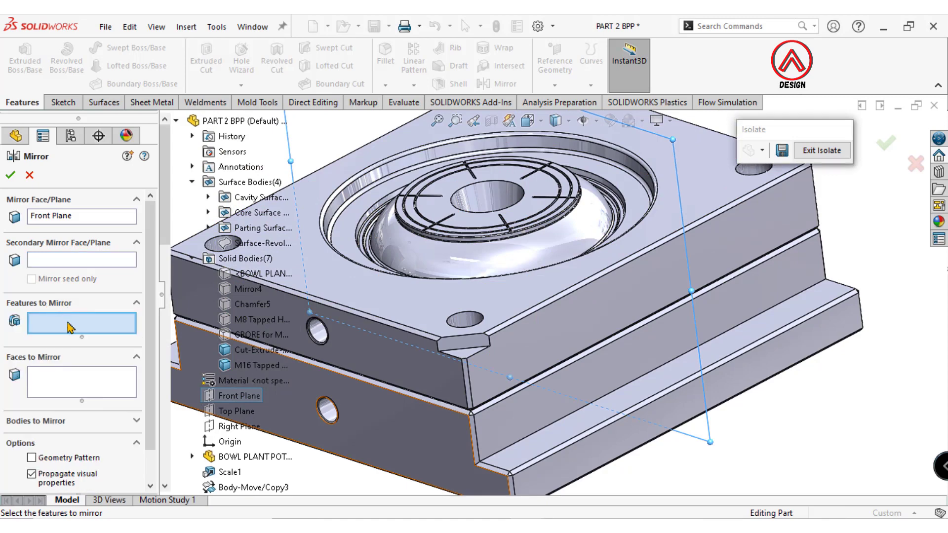
pyautogui.click(327, 409)
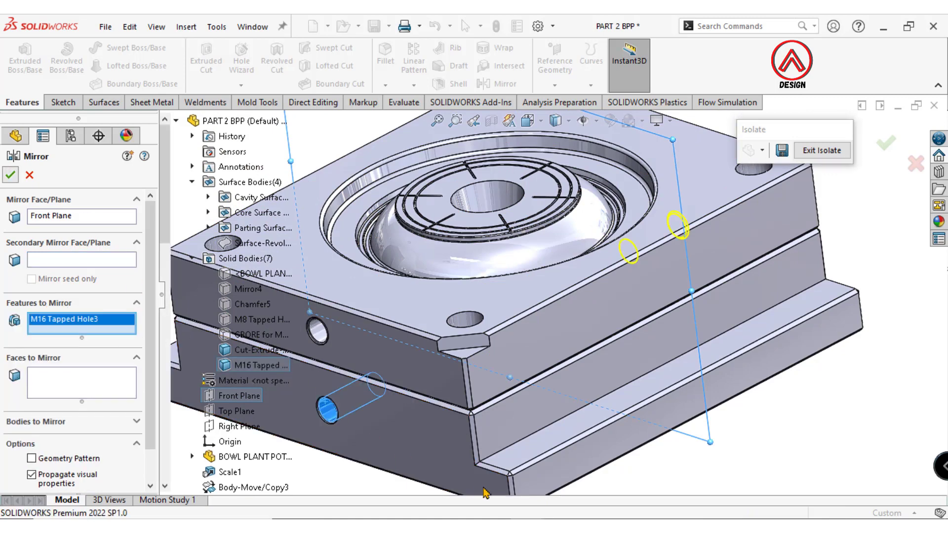
pyautogui.press('Return')
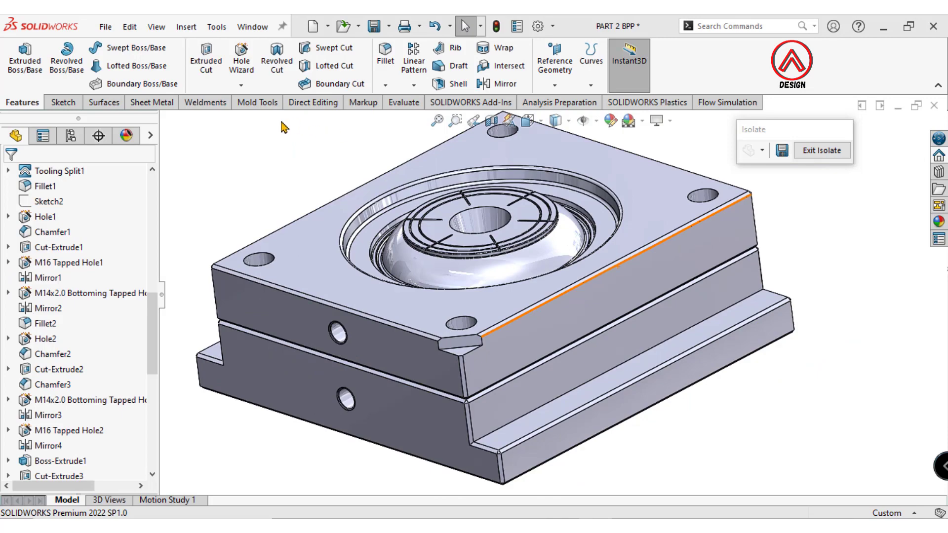
pyautogui.moveTo(283, 127)
pyautogui.mouseDown(button='middle')
pyautogui.moveTo(634, 328)
pyautogui.moveTo(535, 318)
pyautogui.moveTo(554, 288)
pyautogui.mouseUp(button='middle')
# - Hide the top mold plate and view the lower plate from the Top orientation
pyautogui.click(552, 266)
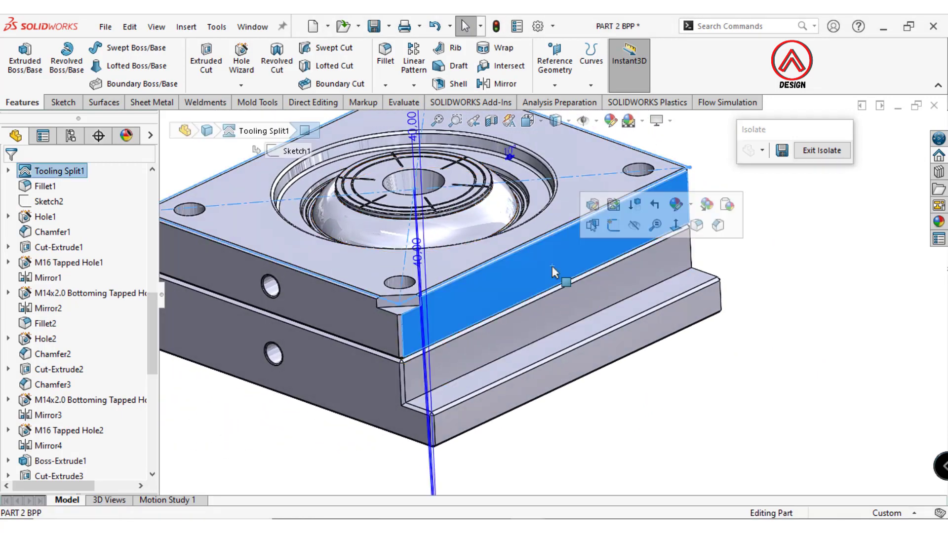
pyautogui.click(636, 227)
pyautogui.hotkey('ctrl', '7')
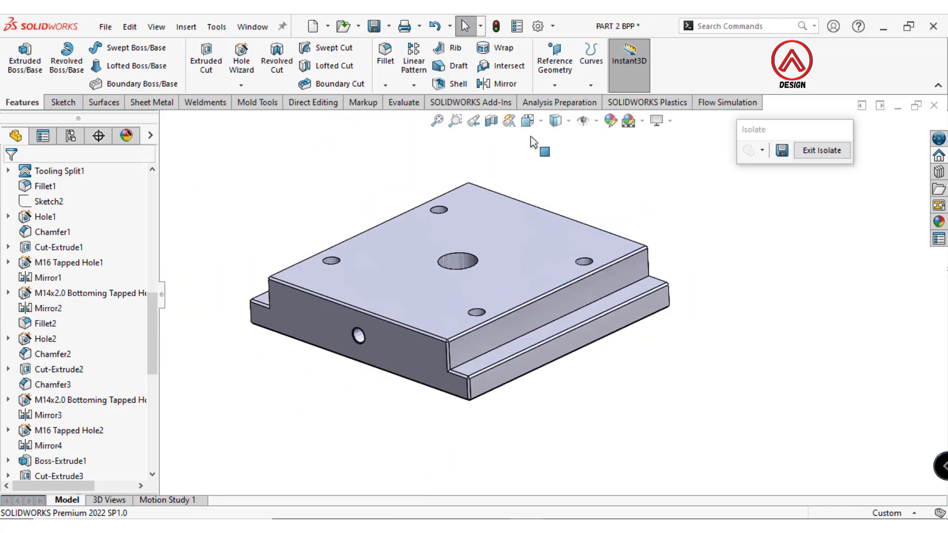
pyautogui.click(529, 124)
pyautogui.click(548, 159)
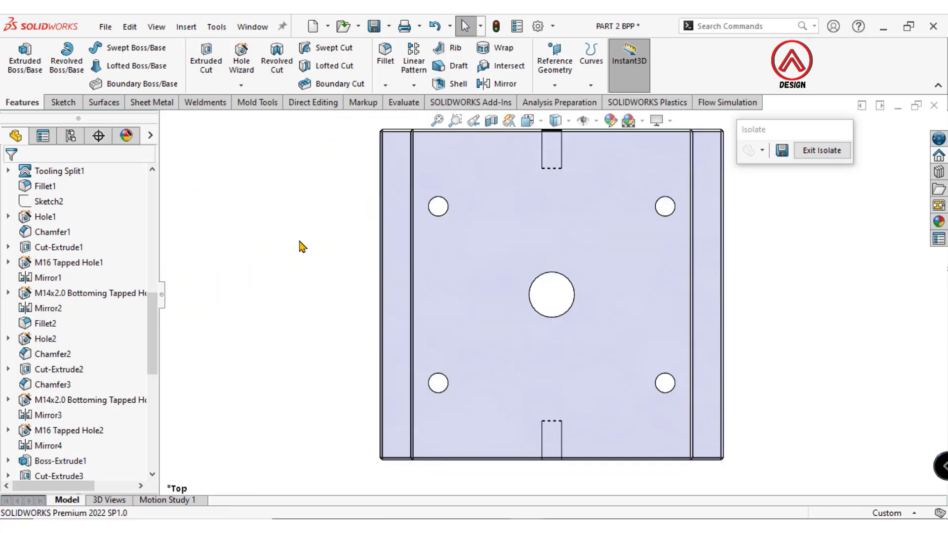
# - Show Sketch28 under Cut-Extrude4 and Sketch29 under Cut-Extrude5 on the plate
pyautogui.scroll(-3, 108, 361)
pyautogui.scroll(-4, 59, 385)
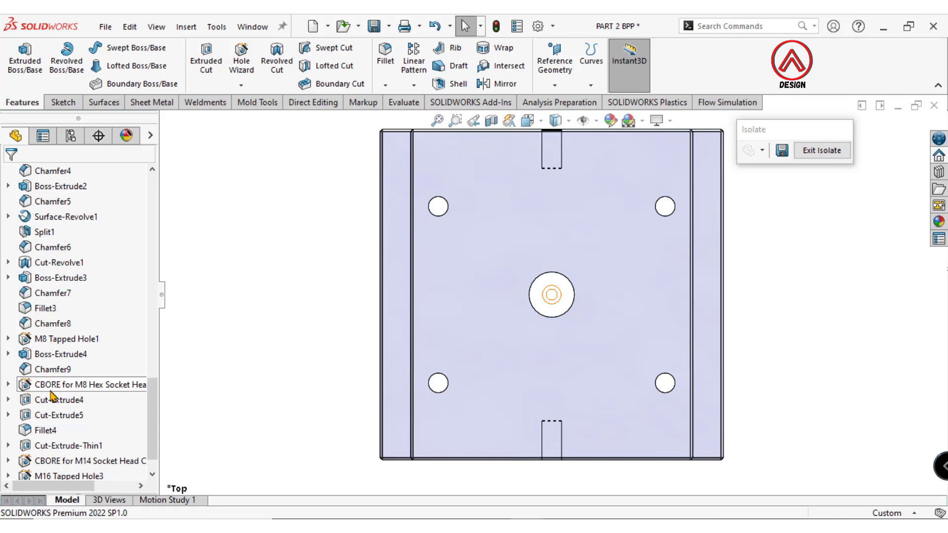
pyautogui.scroll(-1, 38, 345)
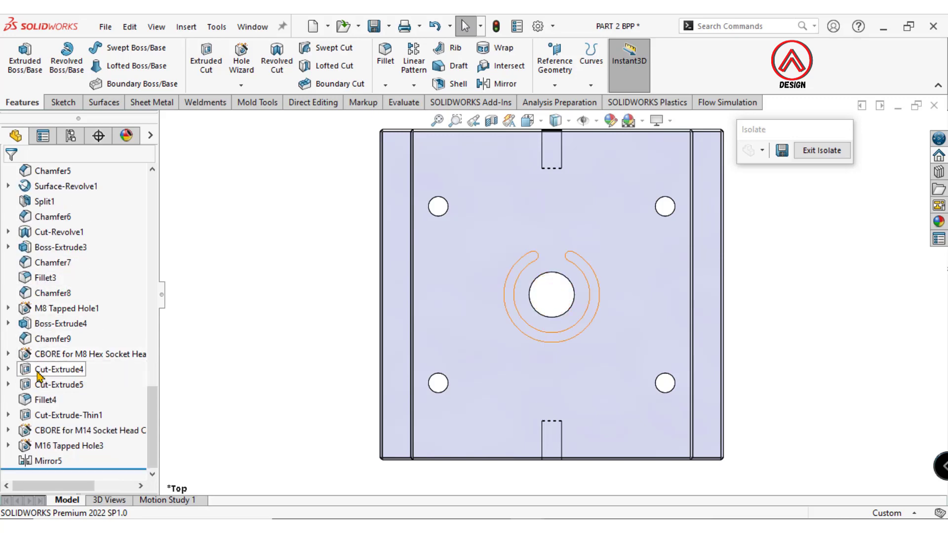
pyautogui.click(8, 369)
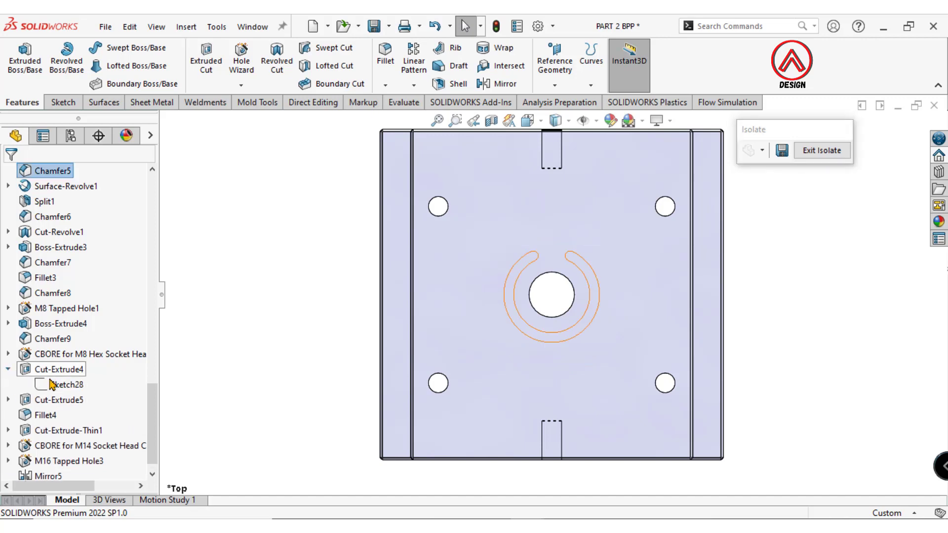
pyautogui.click(63, 384)
pyautogui.click(8, 400)
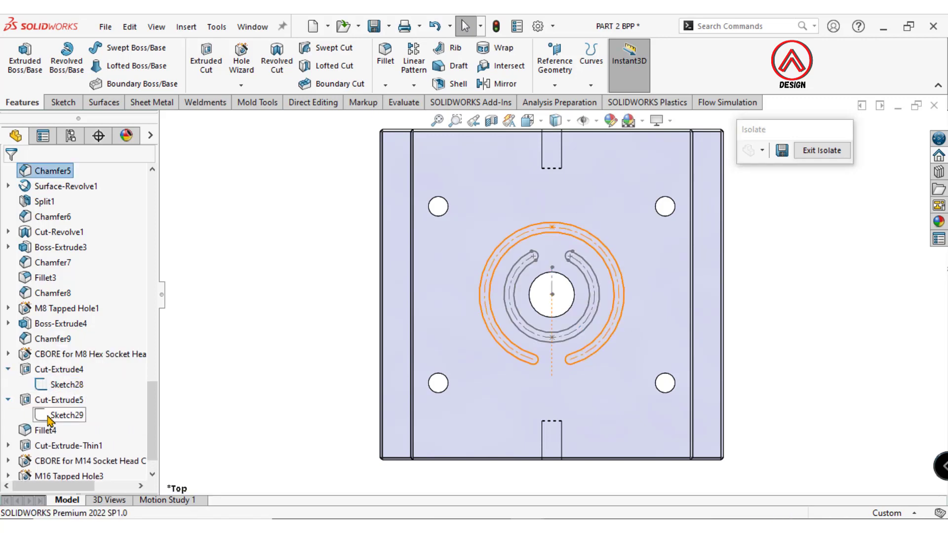
pyautogui.click(67, 414)
pyautogui.scroll(-1, 637, 376)
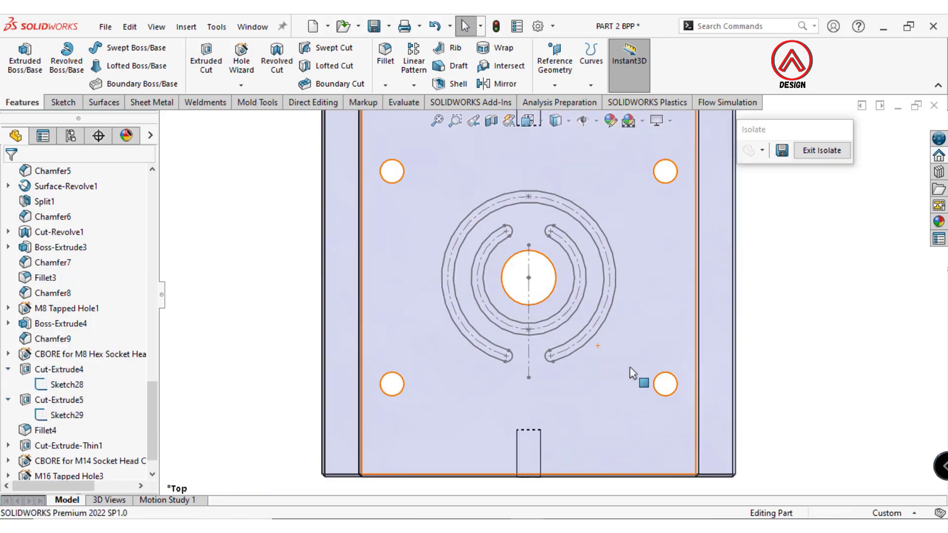
# - Define a Drill sizes hole, Ø8.0, Blind 20 mm deep, on the plate's top face
pyautogui.click(590, 372)
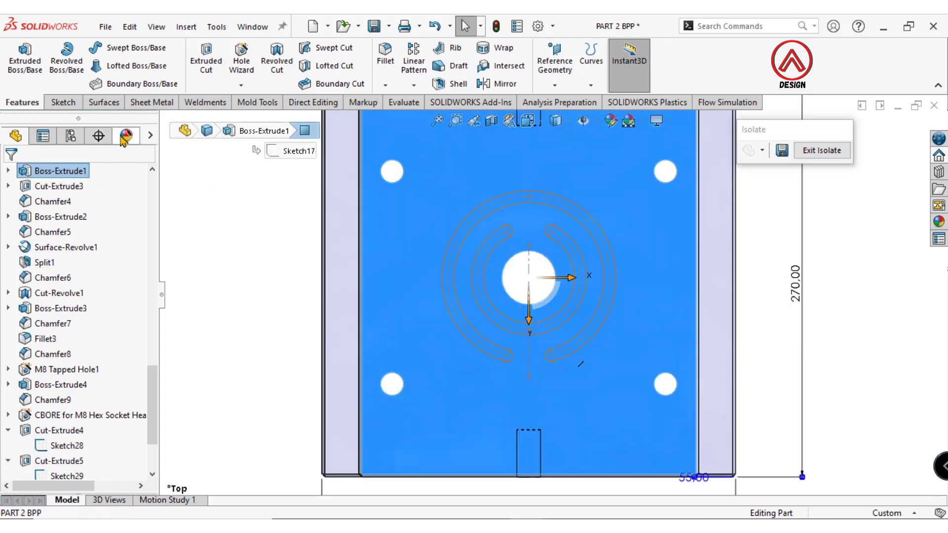
pyautogui.click(241, 70)
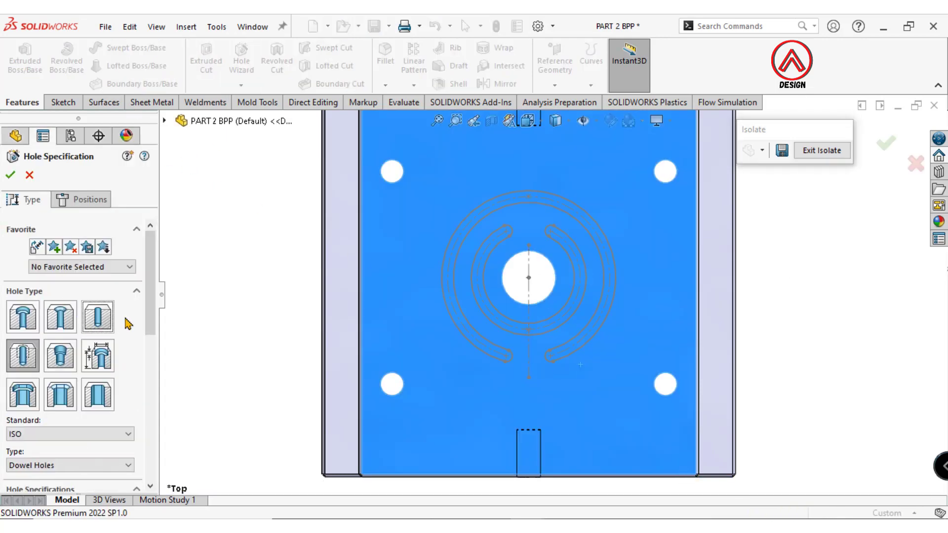
pyautogui.scroll(-3, 154, 311)
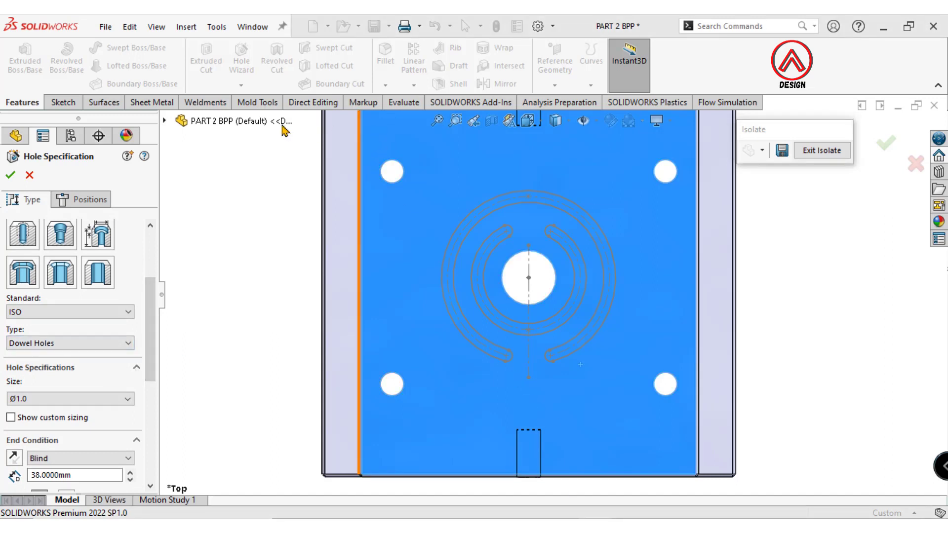
pyautogui.scroll(4, 148, 306)
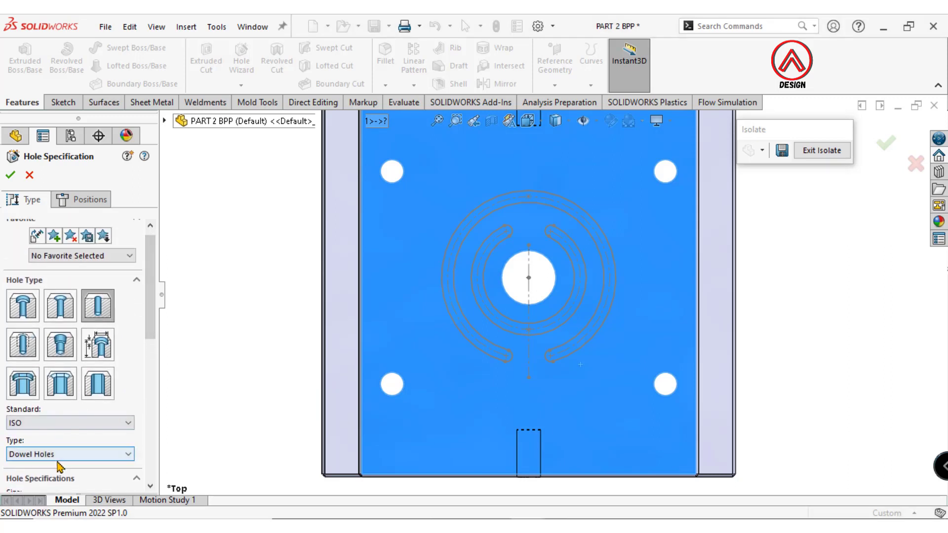
pyautogui.click(56, 455)
pyautogui.click(55, 476)
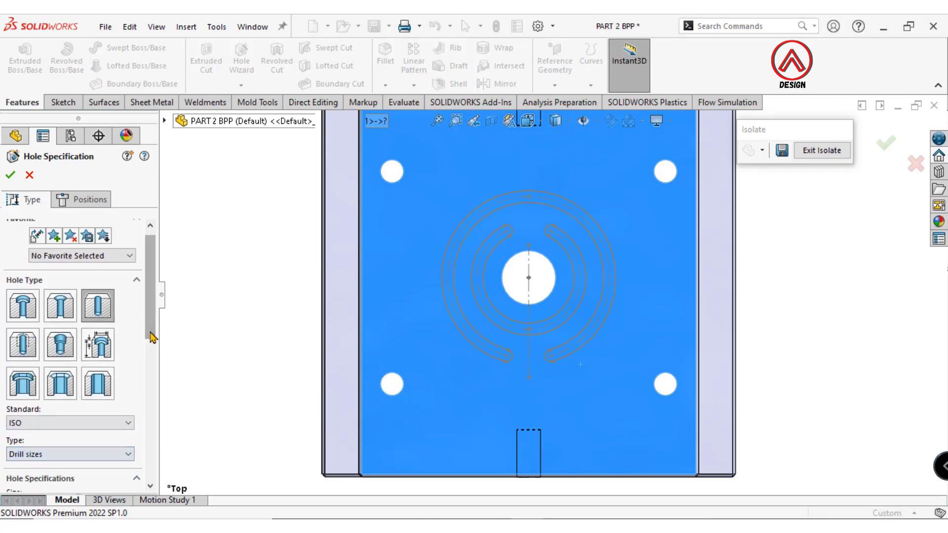
pyautogui.moveTo(152, 337); pyautogui.dragTo(151, 390)
pyautogui.click(99, 344)
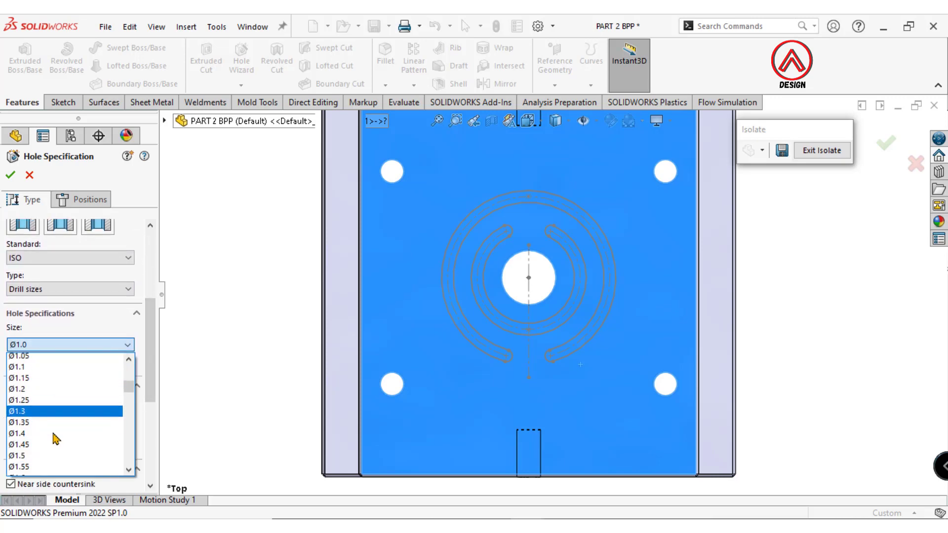
pyautogui.click(128, 418)
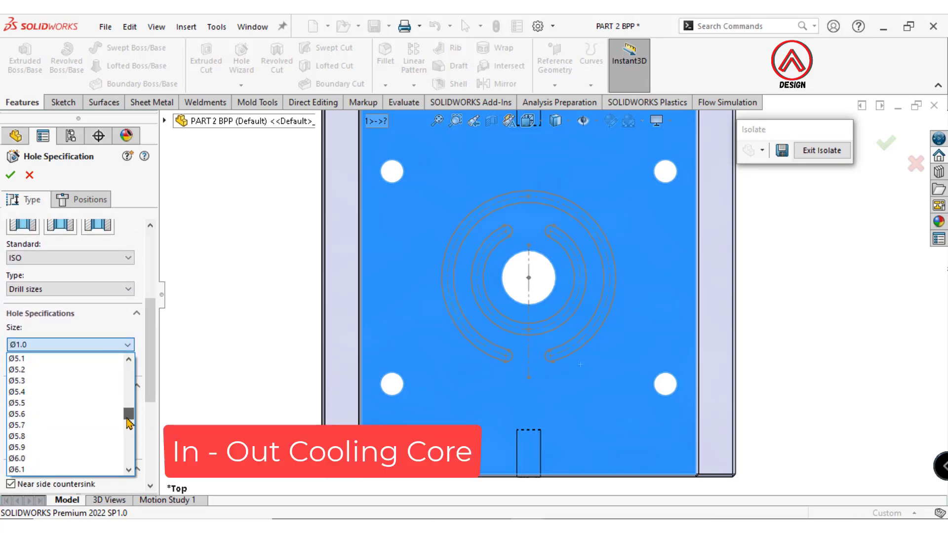
pyautogui.scroll(-8, 59, 419)
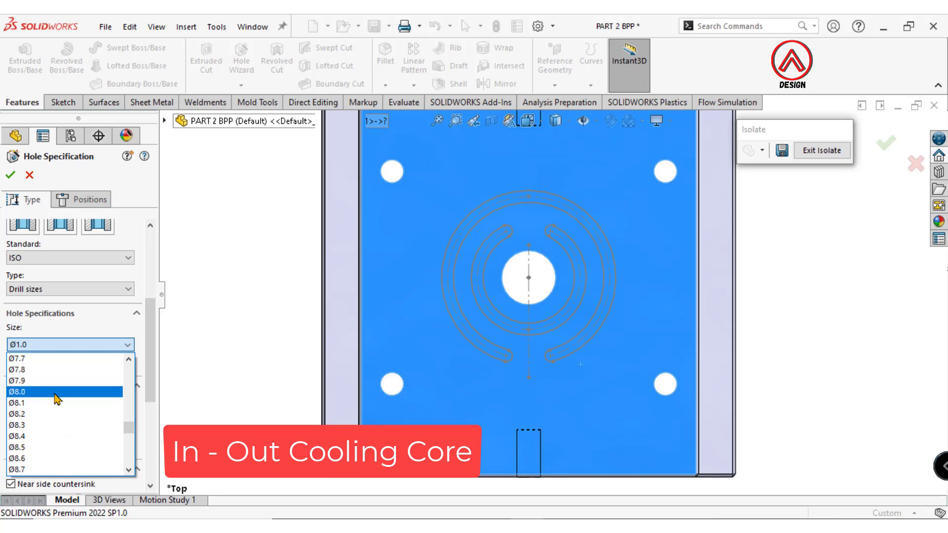
pyautogui.click(58, 393)
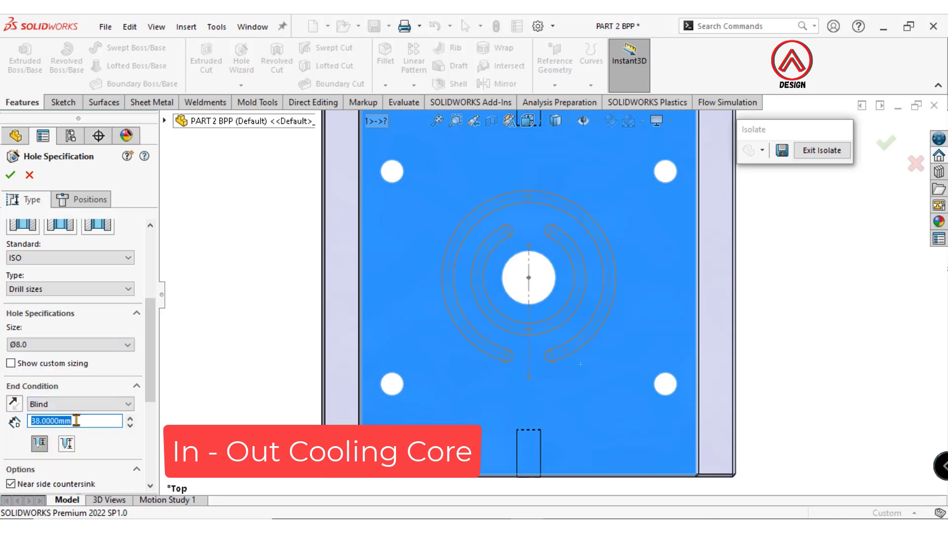
pyautogui.write('20')
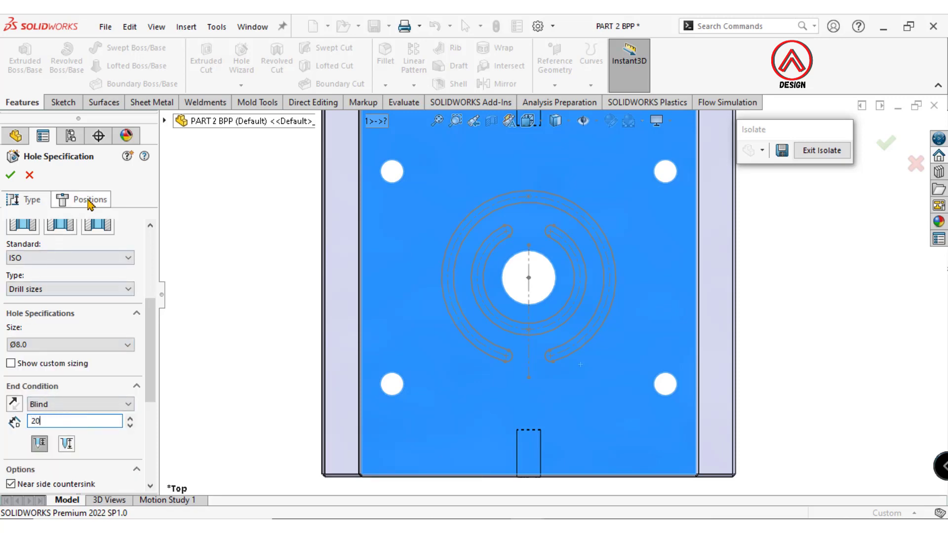
# - Place the cooling holes at the slot ends and confirm the four Ø8.0 holes
pyautogui.click(89, 204)
pyautogui.scroll(-3, 575, 254)
pyautogui.scroll(-1, 455, 229)
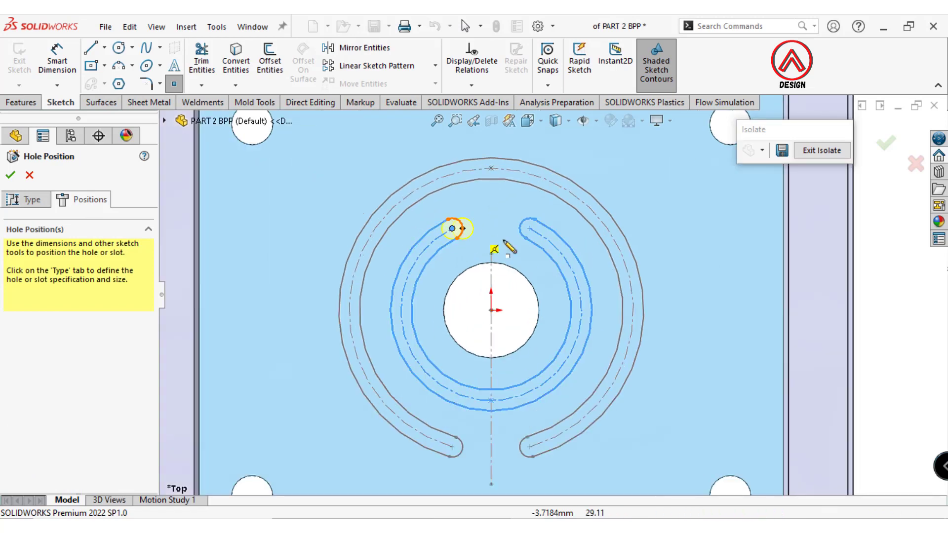
pyautogui.click(530, 229)
pyautogui.click(452, 446)
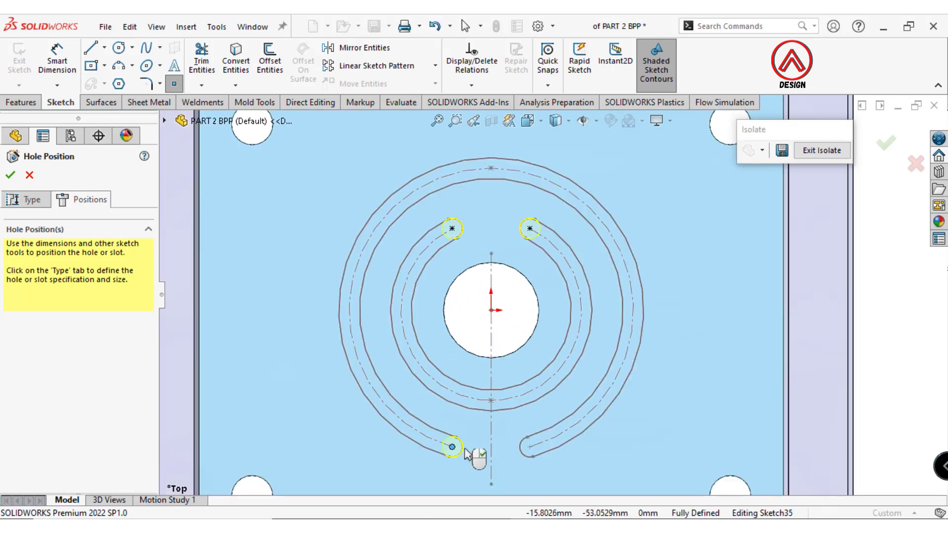
pyautogui.click(530, 446)
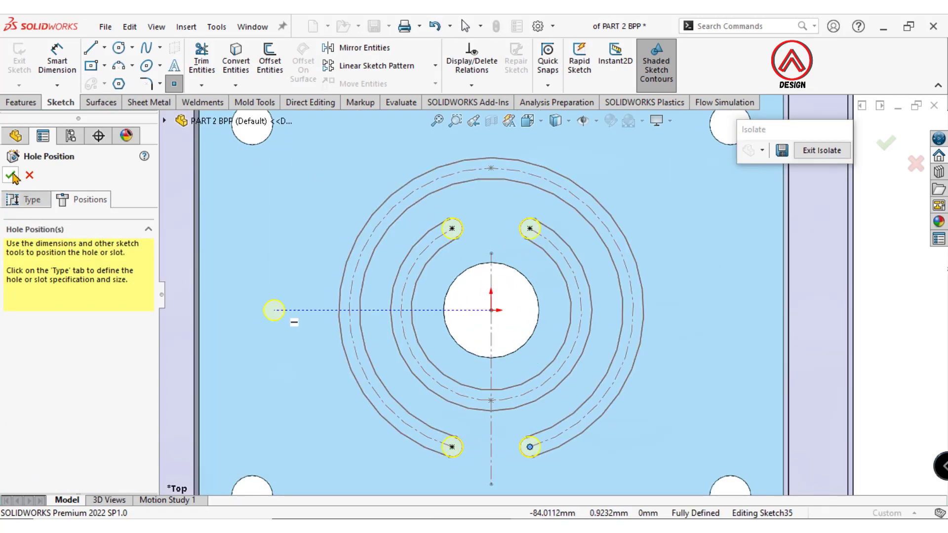
pyautogui.click(11, 175)
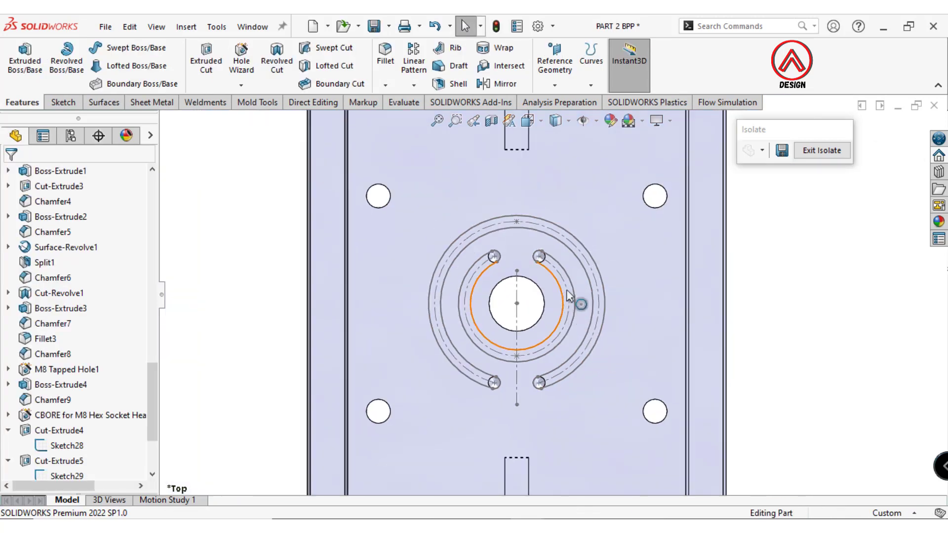
# - Hide the inner and outer slot sketches
pyautogui.click(572, 294)
pyautogui.click(629, 245)
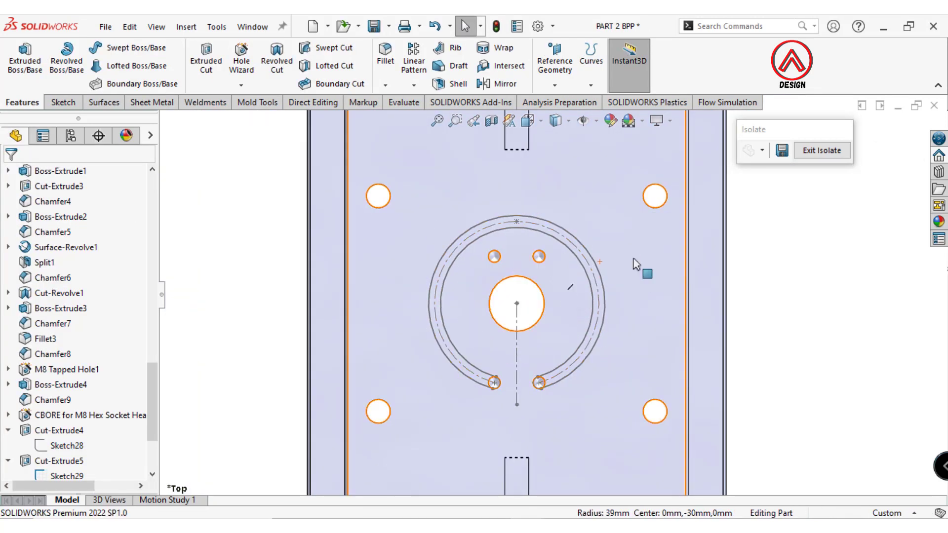
pyautogui.click(601, 269)
pyautogui.click(658, 228)
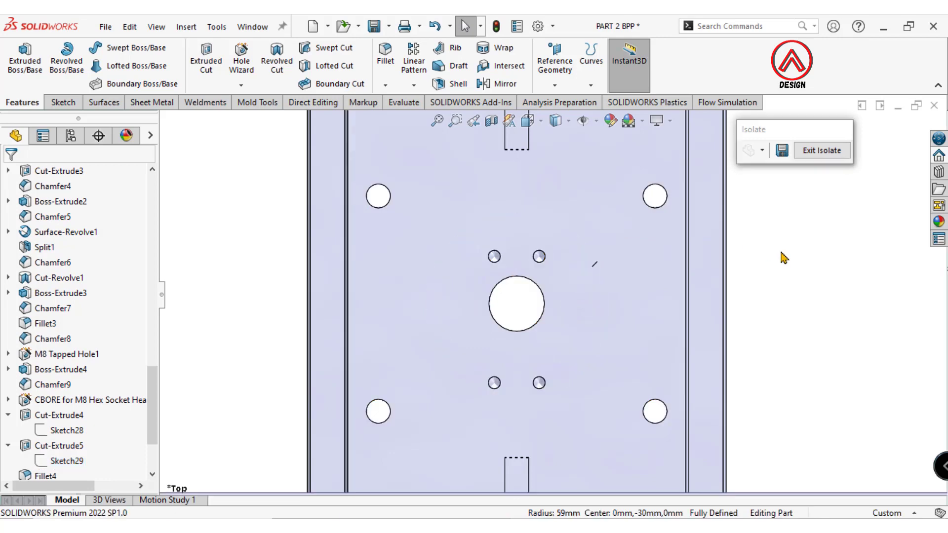
pyautogui.moveTo(783, 258)
pyautogui.mouseDown(button='middle')
pyautogui.moveTo(670, 307)
pyautogui.moveTo(510, 322)
pyautogui.mouseUp(button='middle')
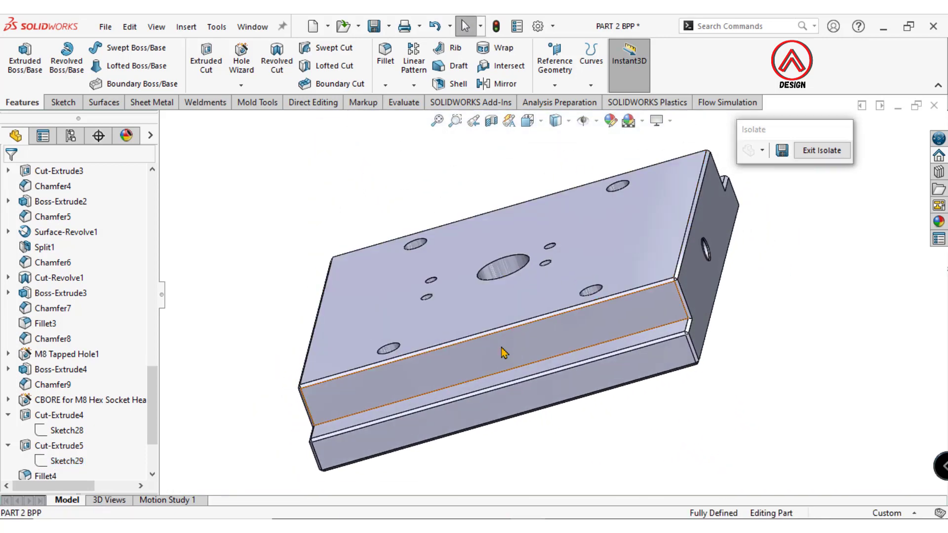
# - View the plate's long side face head-on and select its upper face for the hole
pyautogui.click(496, 353)
pyautogui.click(622, 305)
pyautogui.click(607, 360)
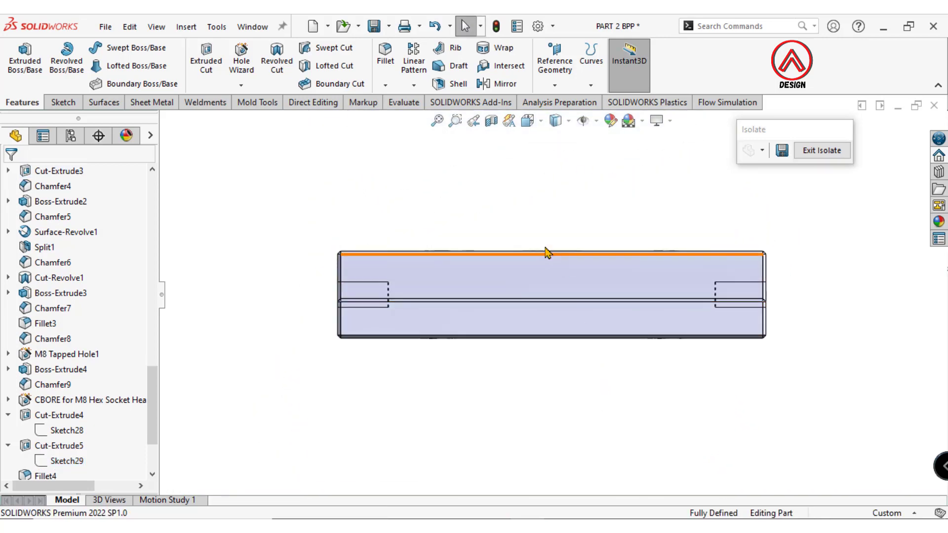
pyautogui.click(516, 271)
# - Set a tapered tap hole: ANSI Inch, size 1/8, custom 8 mm diameter, 12 mm thread depth
pyautogui.click(241, 59)
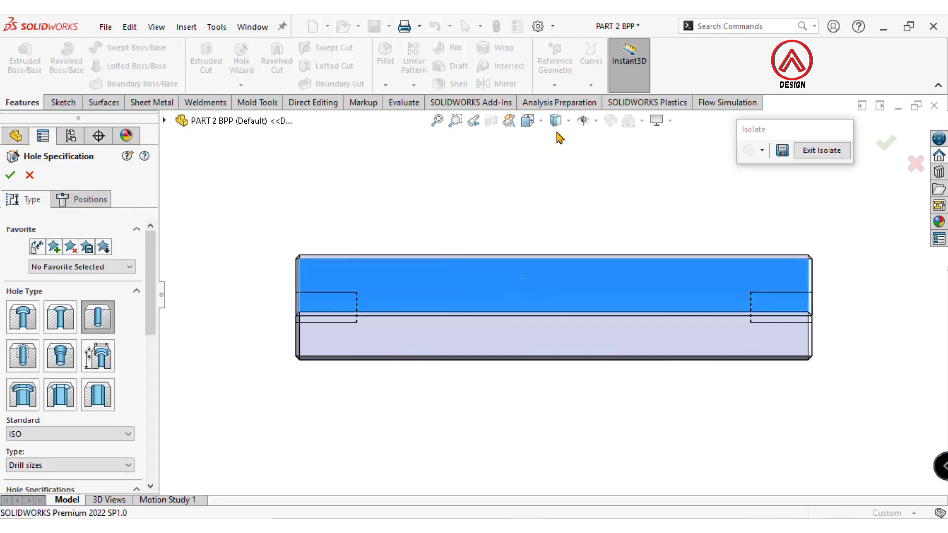
pyautogui.click(555, 121)
pyautogui.click(560, 206)
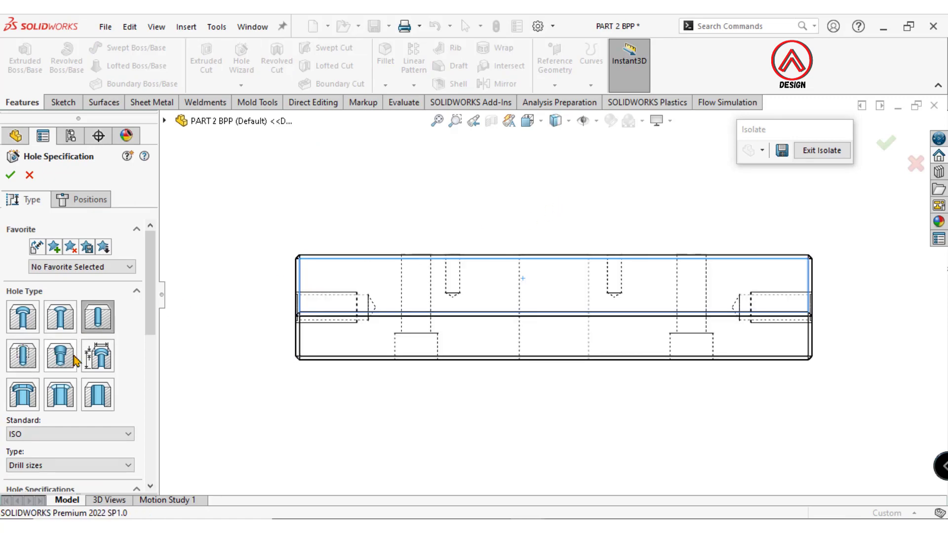
pyautogui.scroll(-3, 151, 315)
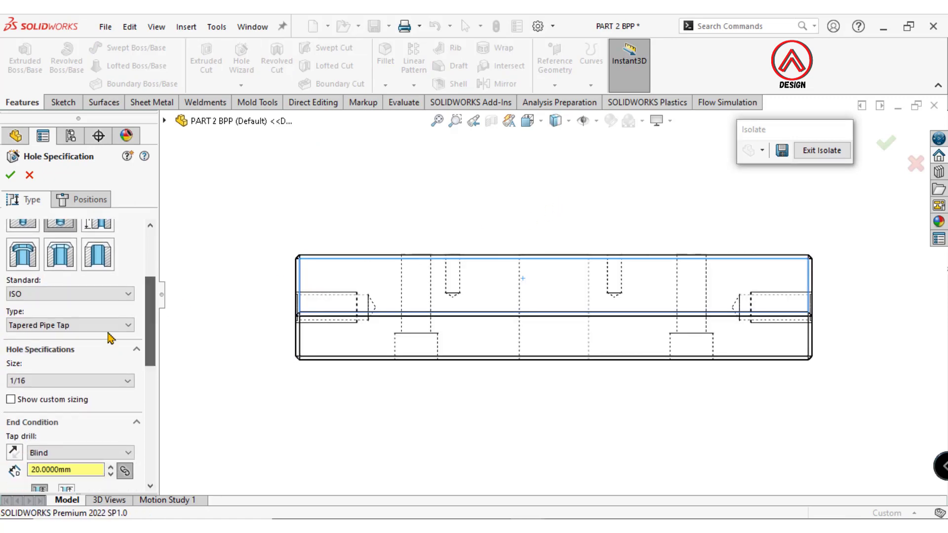
pyautogui.click(87, 294)
pyautogui.click(58, 306)
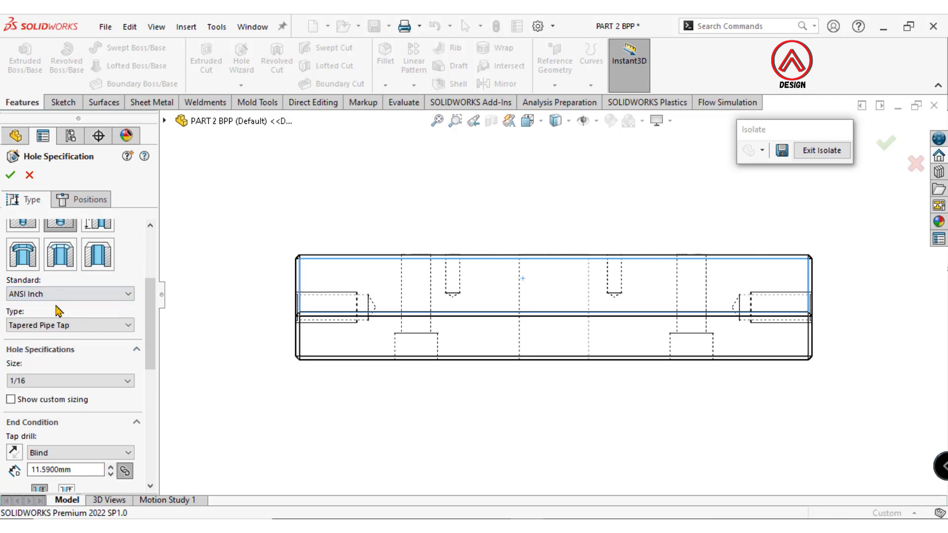
pyautogui.click(33, 381)
pyautogui.click(32, 403)
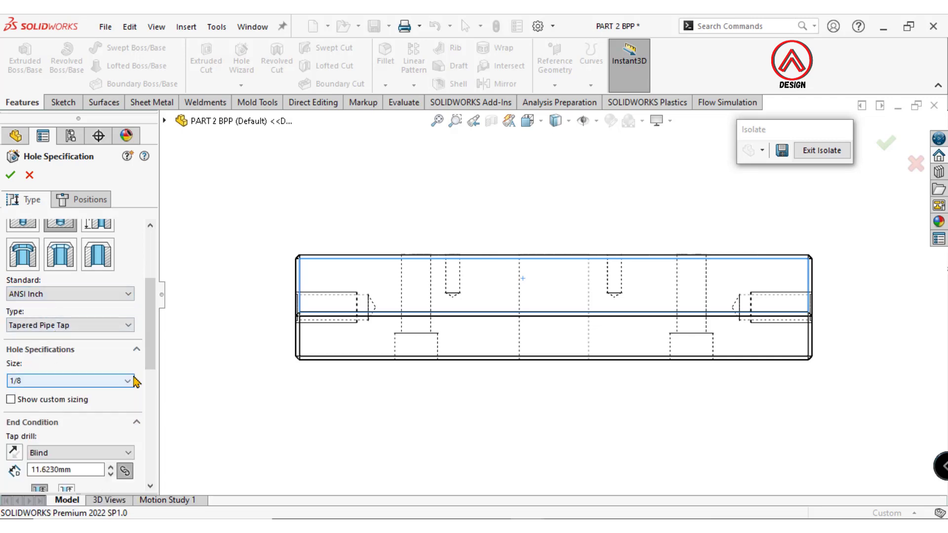
pyautogui.scroll(-3, 148, 380)
pyautogui.click(54, 317)
pyautogui.write('8')
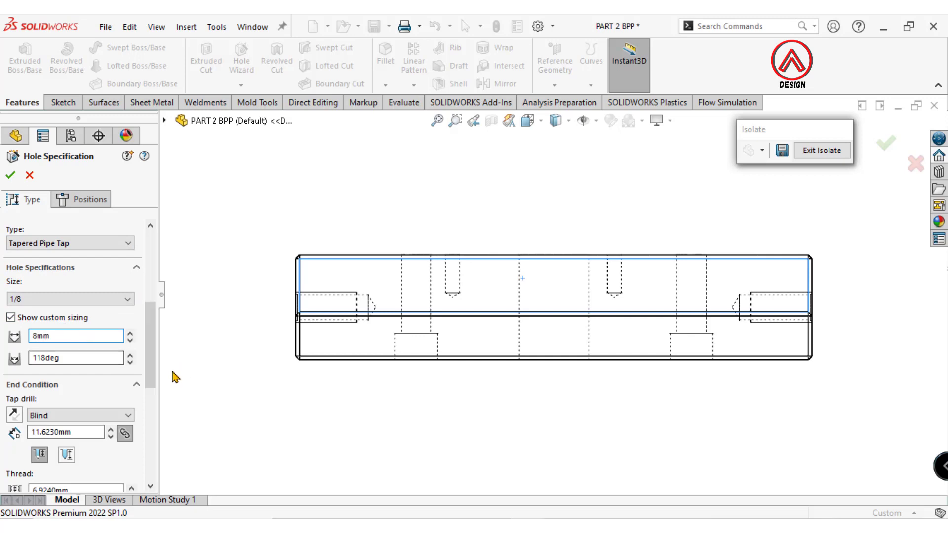
pyautogui.scroll(-3, 154, 379)
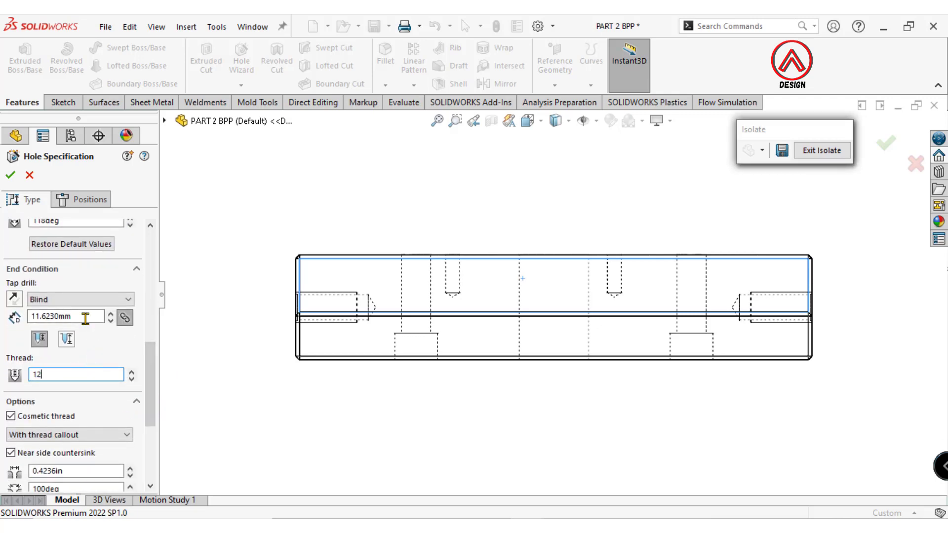
pyautogui.click(86, 316)
pyautogui.write('100')
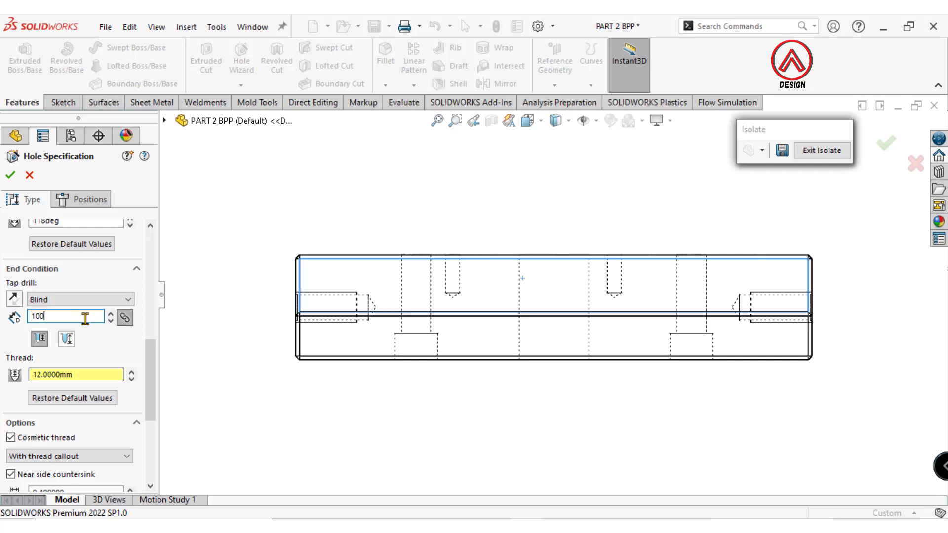
# - Place two pipe tap hole centre points on the plate's side face
pyautogui.click(89, 200)
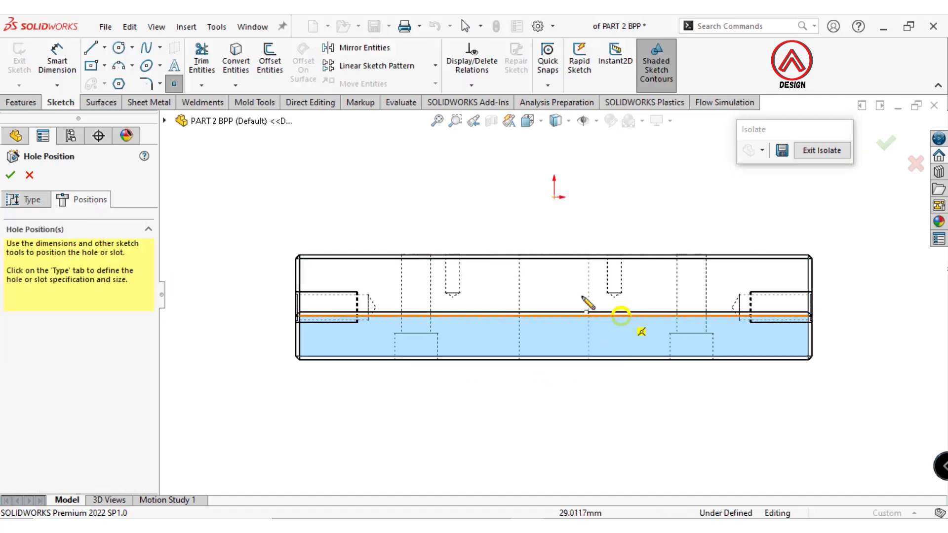
pyautogui.scroll(-2, 543, 296)
pyautogui.scroll(-3, 435, 276)
pyautogui.click(408, 258)
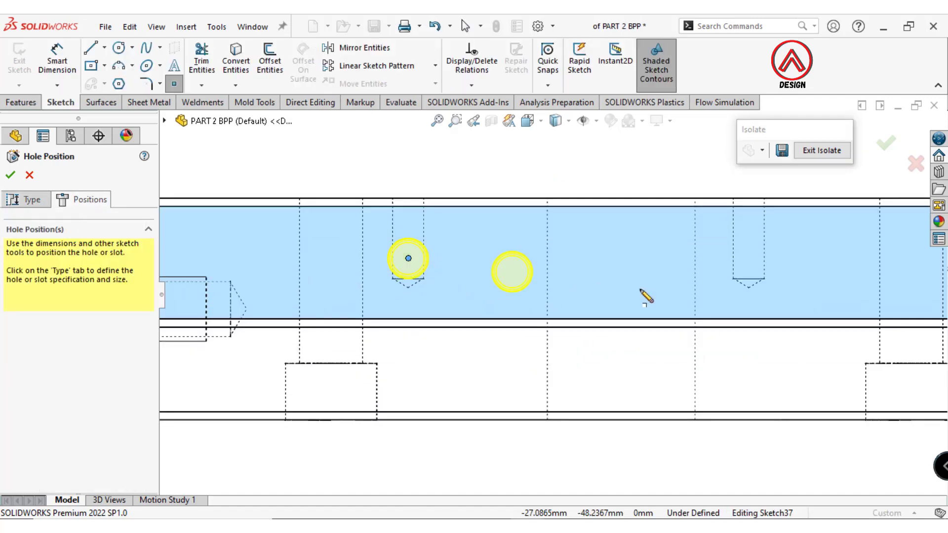
pyautogui.click(749, 264)
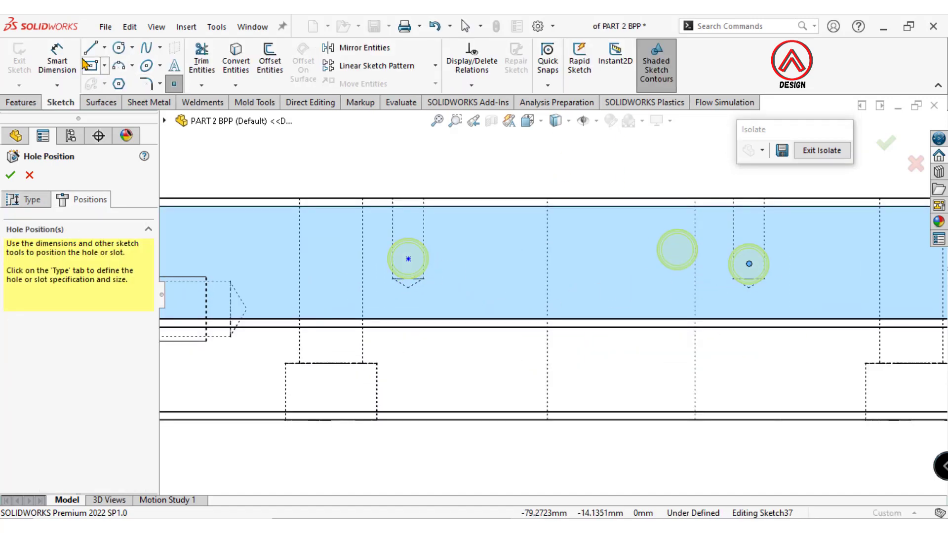
# - Dimension the first hole centre 15 mm below the plate's top edge
pyautogui.press('d')
pyautogui.click(408, 259)
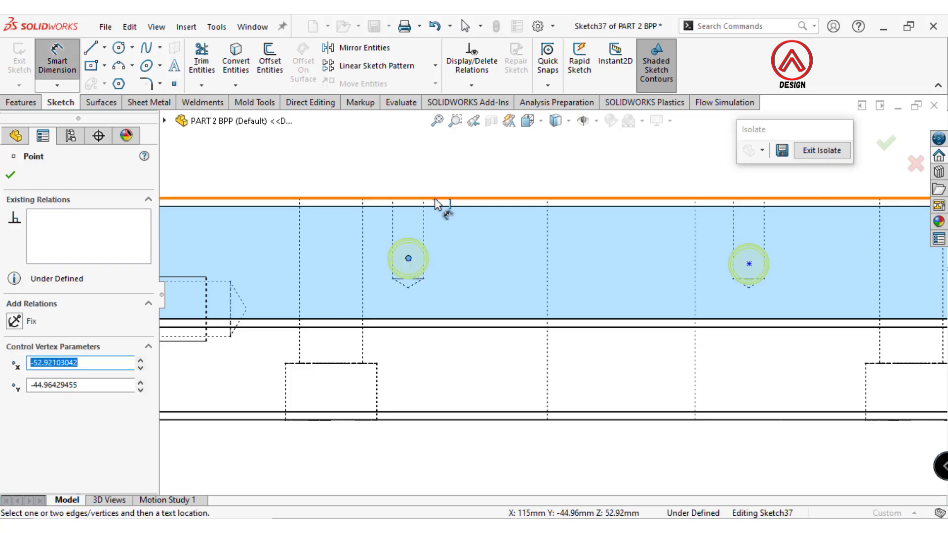
pyautogui.click(439, 199)
pyautogui.click(269, 161)
pyautogui.write('15')
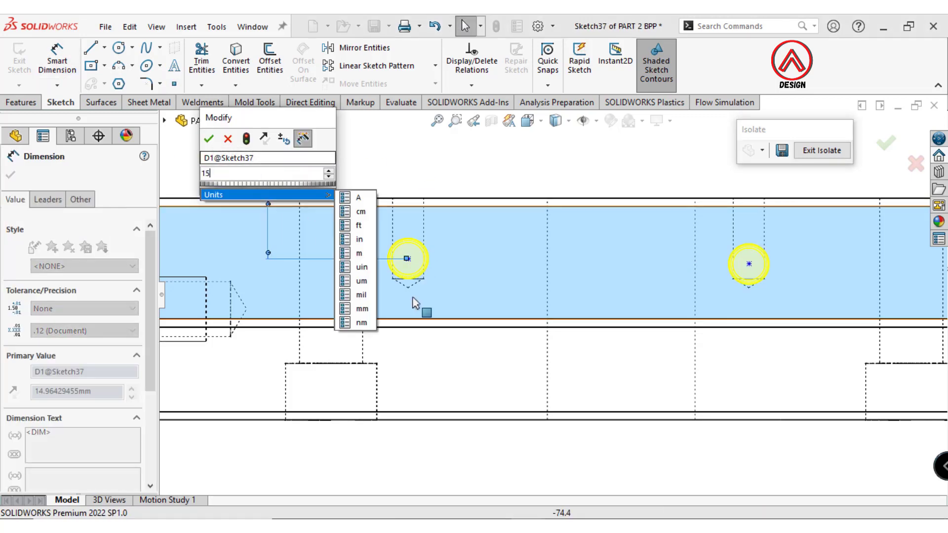
pyautogui.press('Return')
# - Dimension the hole centres 53 mm and 32 mm horizontally from the origin
pyautogui.click(406, 261)
pyautogui.scroll(5, 548, 299)
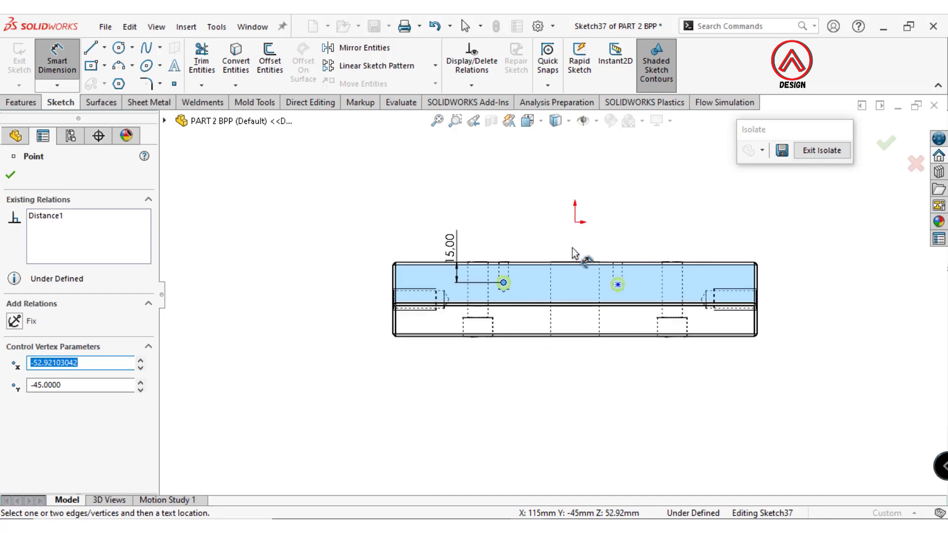
pyautogui.click(574, 223)
pyautogui.scroll(-3, 574, 264)
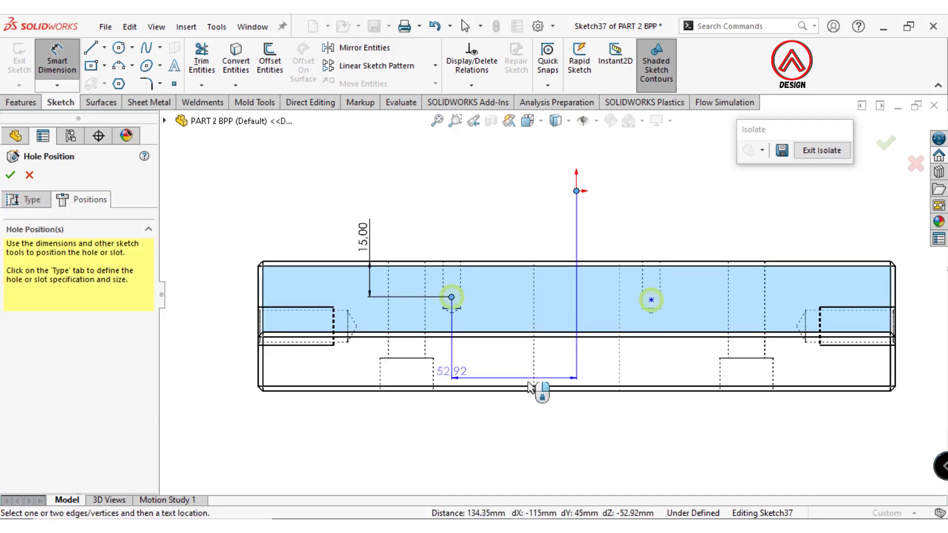
pyautogui.click(541, 436)
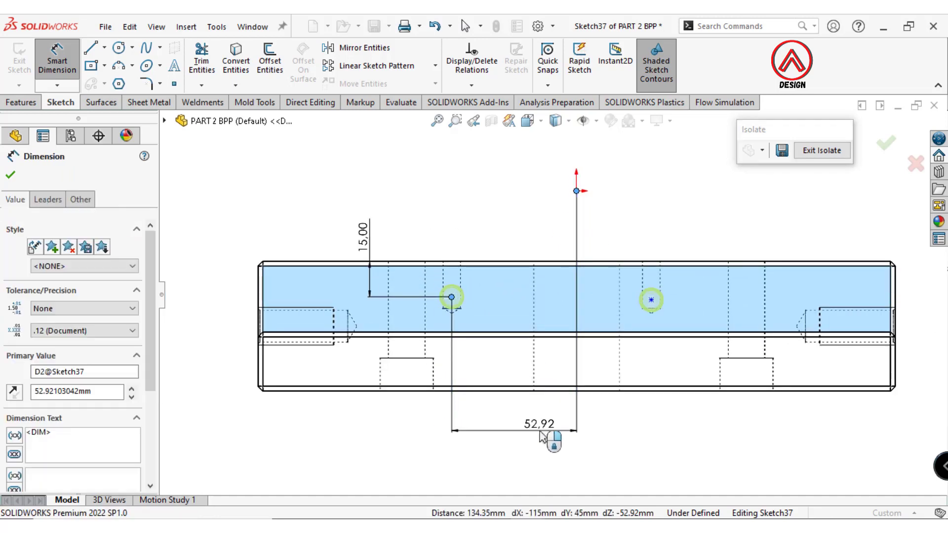
pyautogui.write('53')
pyautogui.press('Return')
pyautogui.click(676, 454)
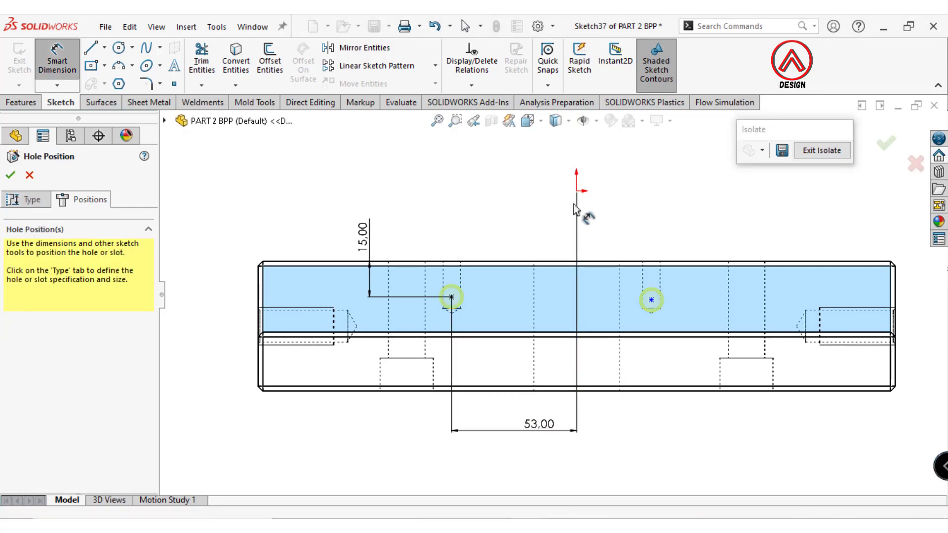
pyautogui.click(651, 300)
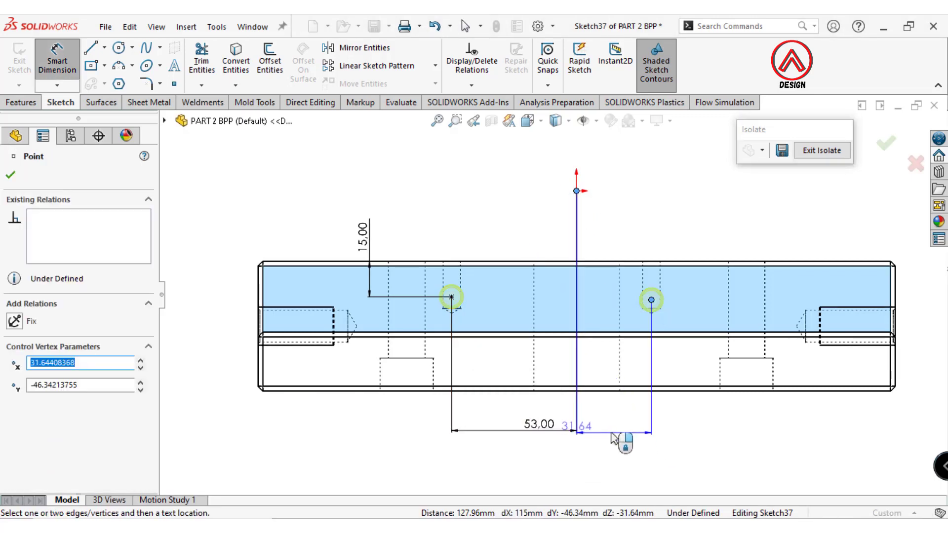
pyautogui.click(634, 435)
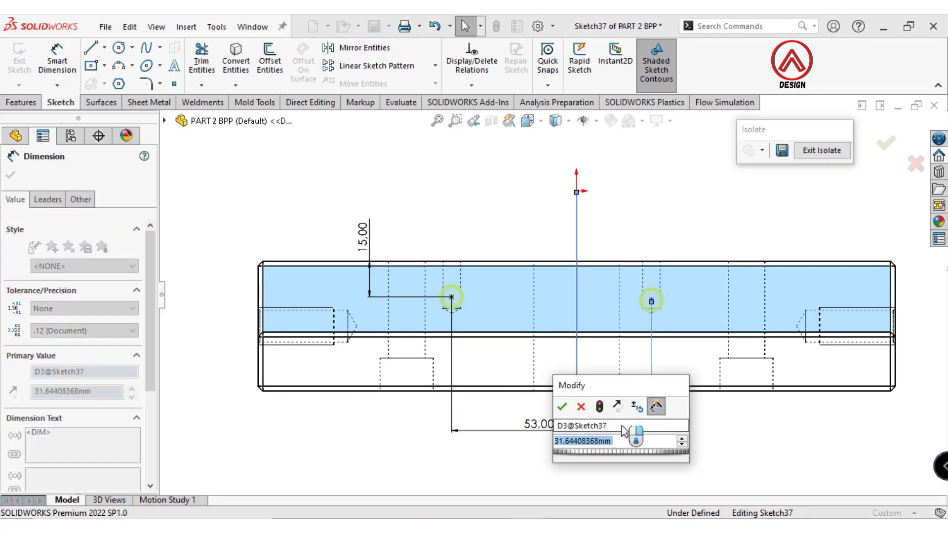
pyautogui.write('32')
pyautogui.press('Return')
pyautogui.click(709, 447)
# - Align the two hole centres with a Horizontal relation and create the holes
pyautogui.press('Escape')
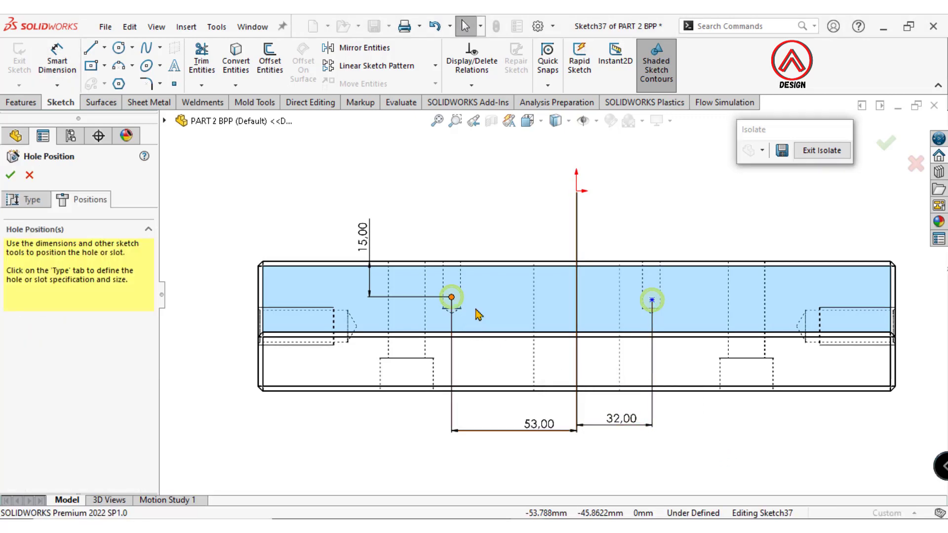
pyautogui.click(451, 297)
pyautogui.keyDown('ctrl'); pyautogui.click(652, 300); pyautogui.keyUp('ctrl')
pyautogui.click(752, 258)
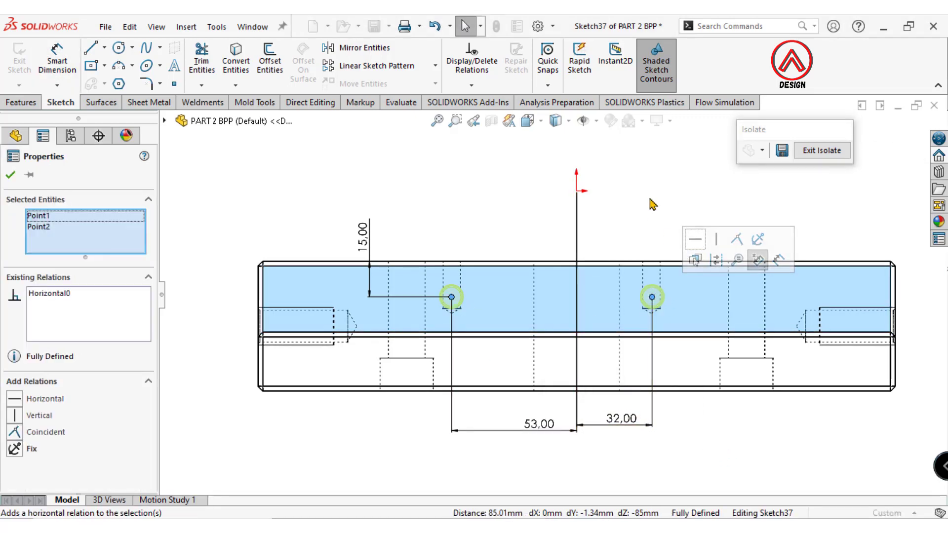
pyautogui.click(649, 203)
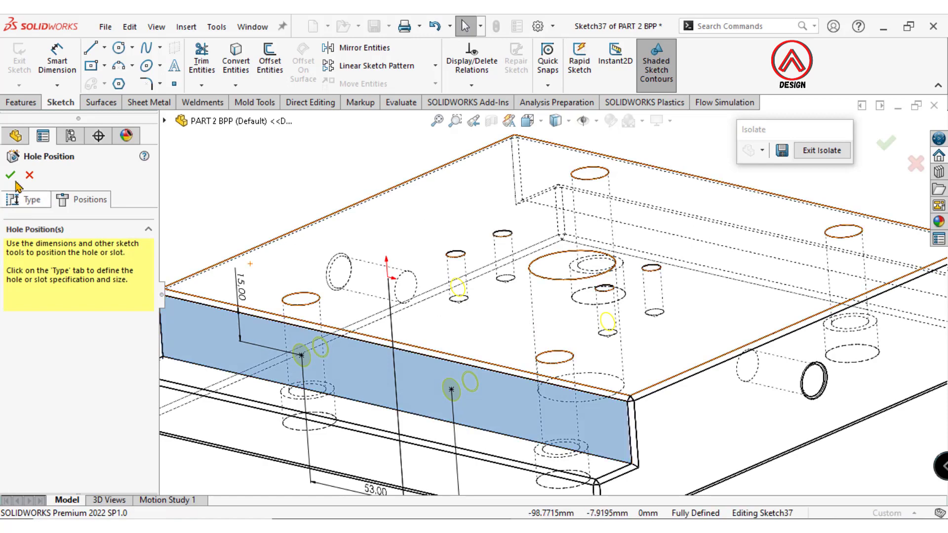
pyautogui.click(10, 175)
# - Mirror 1/8 NPT Tapped Hole1 across the Right Plane, then exit isolate to show the whole mold
pyautogui.press('f')
pyautogui.moveTo(523, 296); pyautogui.dragTo(569, 334, button='middle')
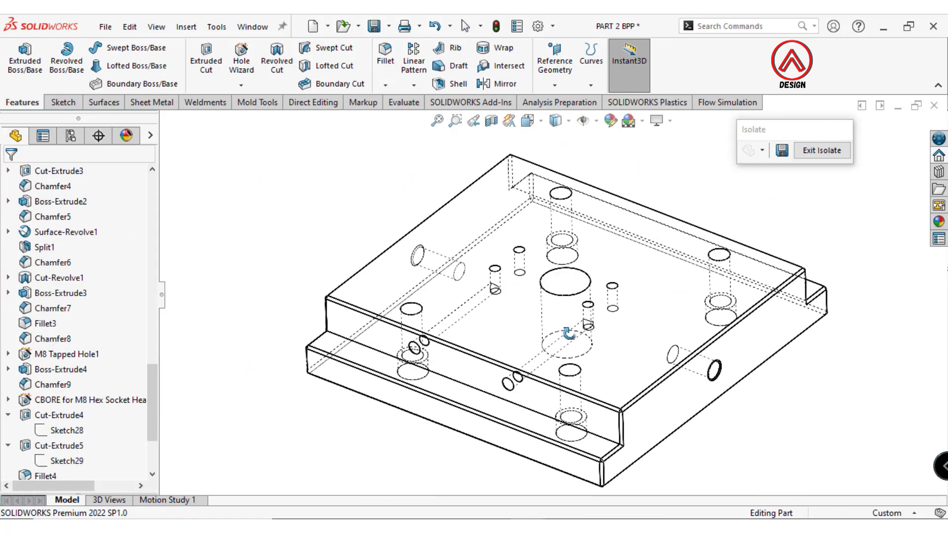
pyautogui.click(412, 86)
pyautogui.click(423, 133)
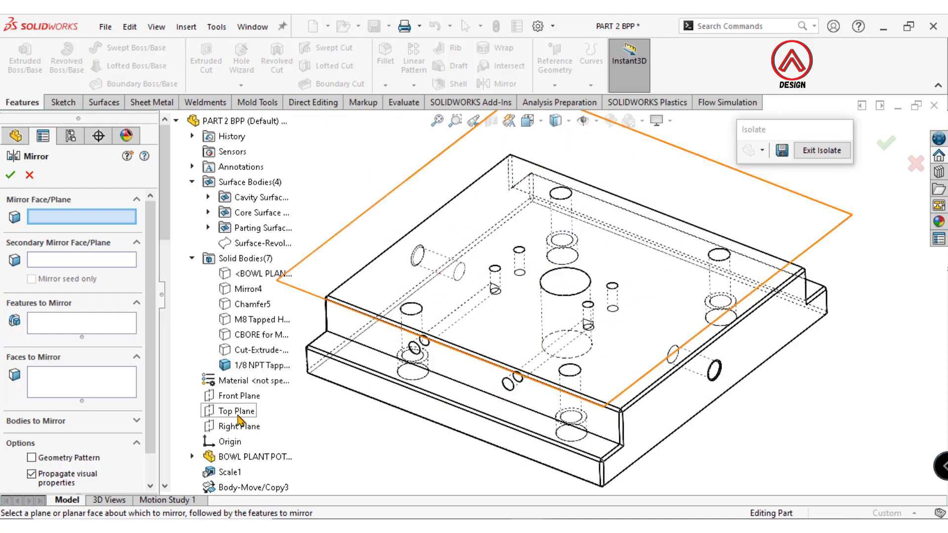
pyautogui.click(239, 427)
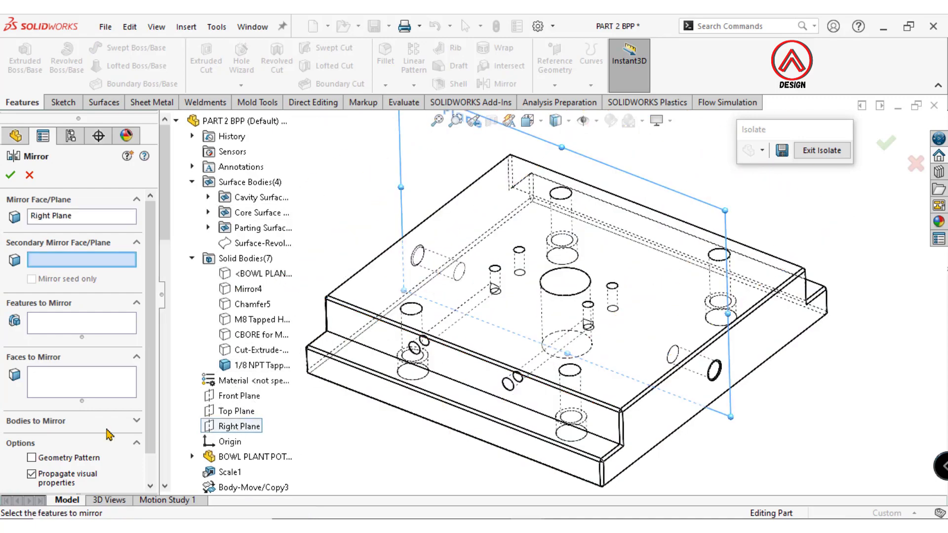
pyautogui.click(56, 328)
pyautogui.moveTo(166, 225); pyautogui.dragTo(165, 467)
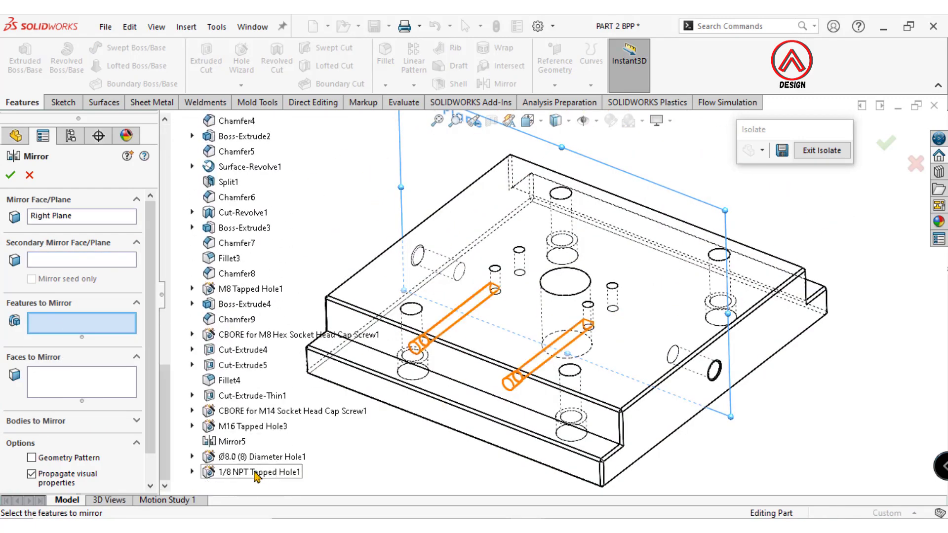
pyautogui.click(256, 474)
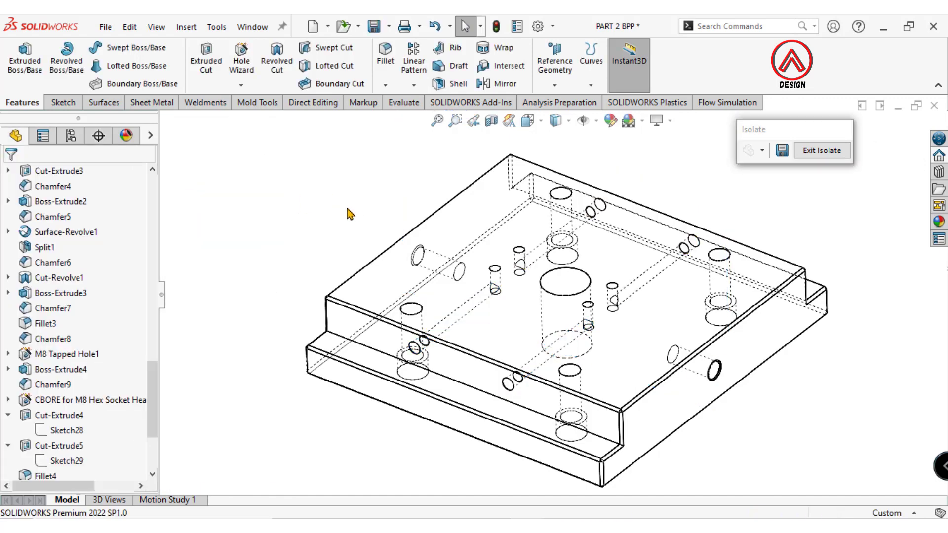
pyautogui.moveTo(543, 297)
pyautogui.mouseDown(button='middle')
pyautogui.moveTo(484, 342)
pyautogui.moveTo(686, 243)
pyautogui.moveTo(667, 262)
pyautogui.moveTo(592, 207)
pyautogui.mouseUp(button='middle')
pyautogui.click(822, 150)
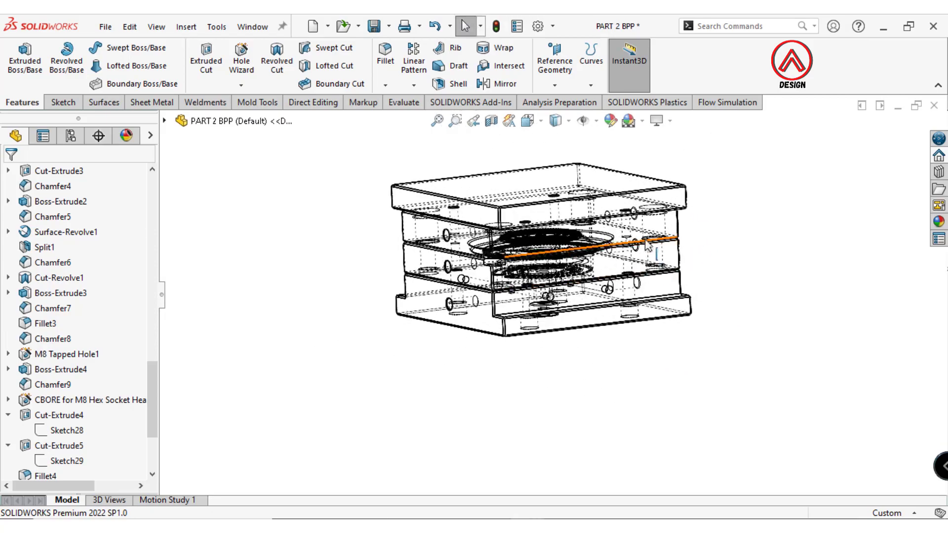
# - Switch to shaded-with-edges display and isolate the Tooling Split body
pyautogui.click(555, 120)
pyautogui.click(555, 140)
pyautogui.moveTo(760, 235); pyautogui.dragTo(567, 250, button='middle')
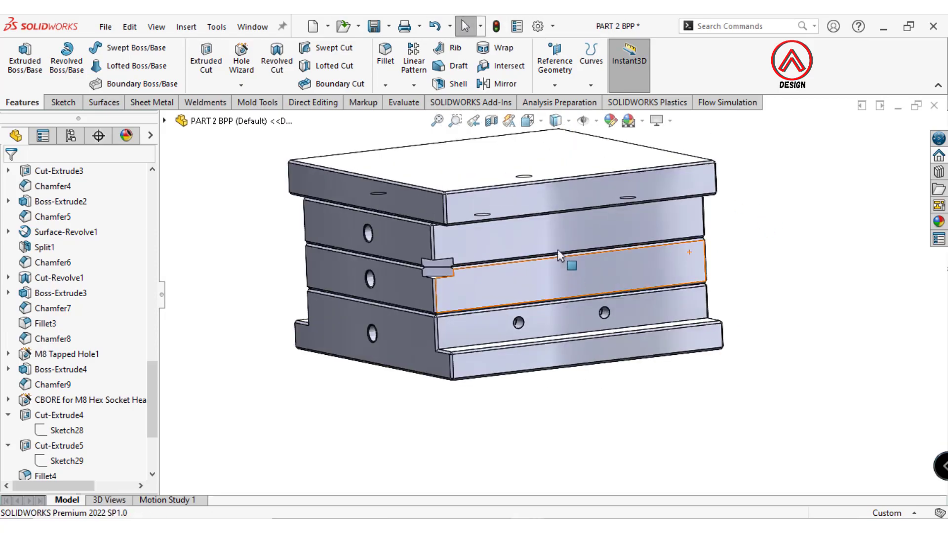
pyautogui.rightClick(543, 245)
pyautogui.click(573, 414)
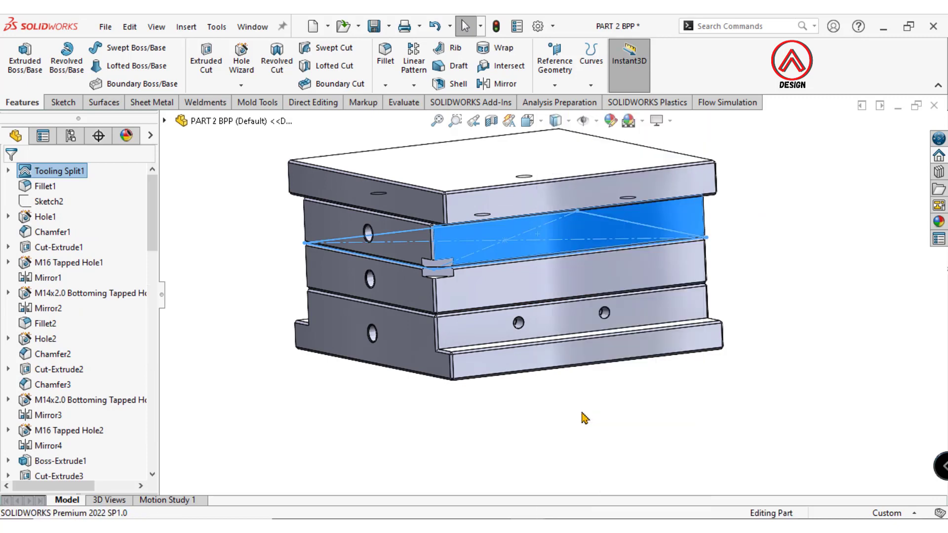
pyautogui.moveTo(497, 343); pyautogui.dragTo(556, 318, button='middle')
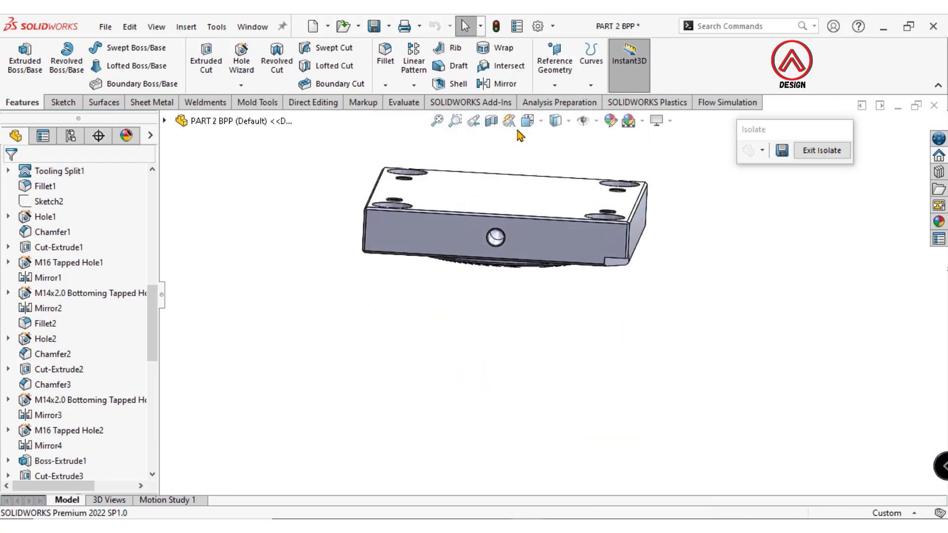
# - View the isolated plate from the Front and apply a section view
pyautogui.click(527, 120)
pyautogui.click(547, 183)
pyautogui.click(491, 123)
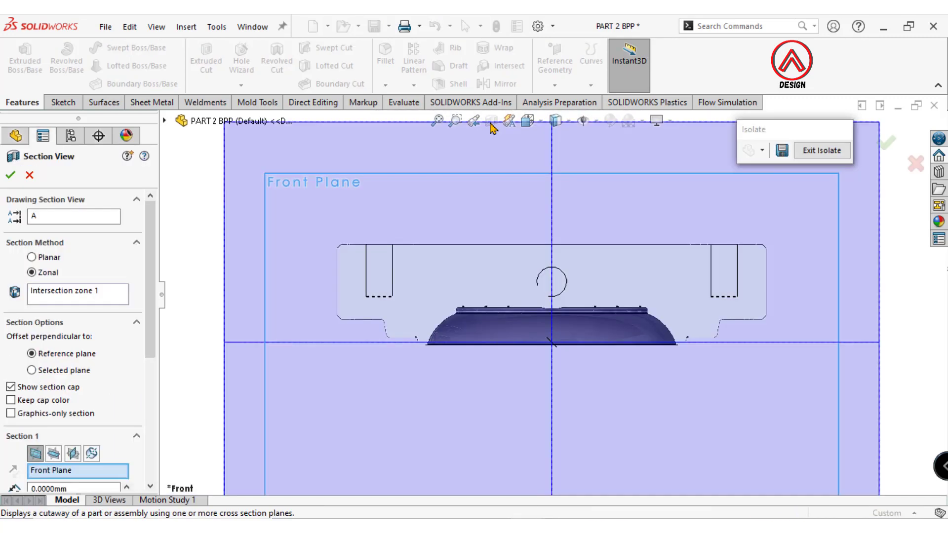
pyautogui.click(10, 174)
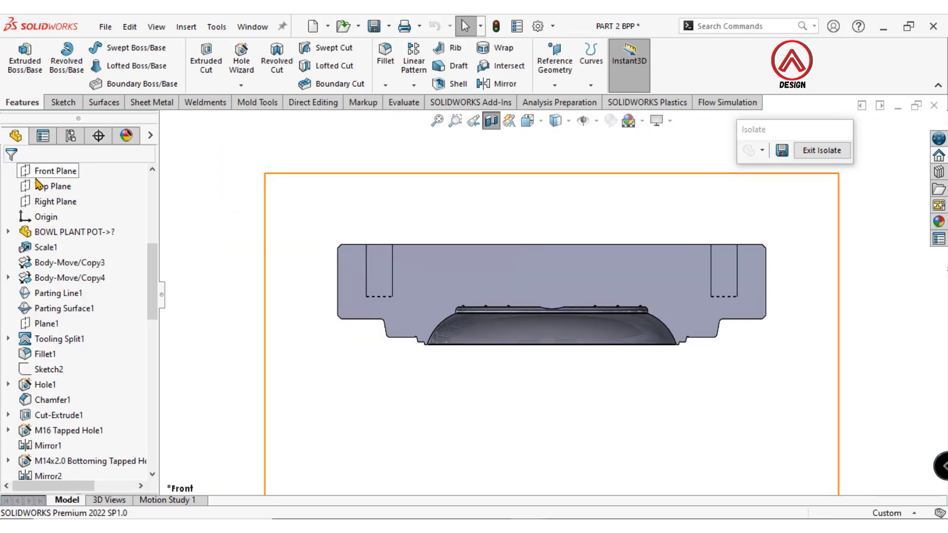
pyautogui.scroll(2, 38, 187)
# - Start a sketch on the Front Plane with a vertical centerline up from the origin
pyautogui.click(49, 262)
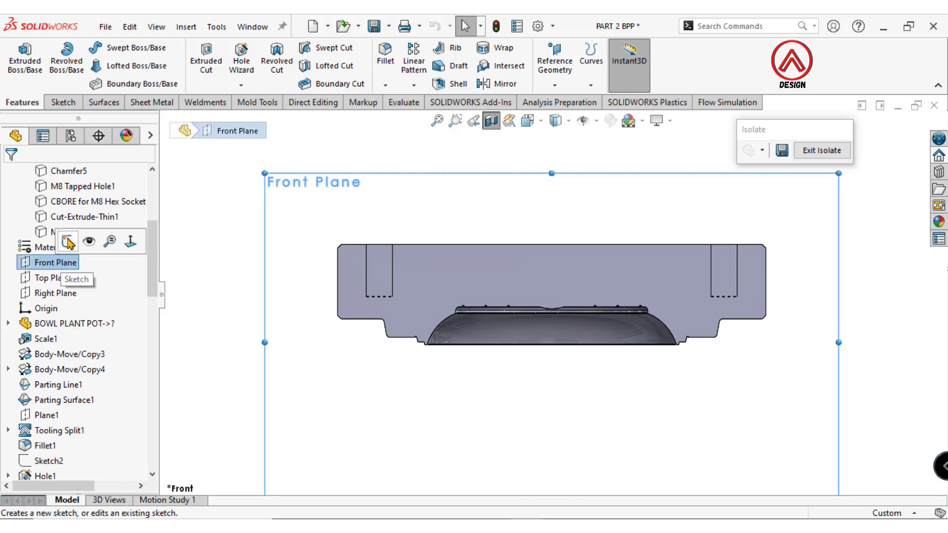
pyautogui.click(68, 242)
pyautogui.click(104, 48)
pyautogui.click(119, 80)
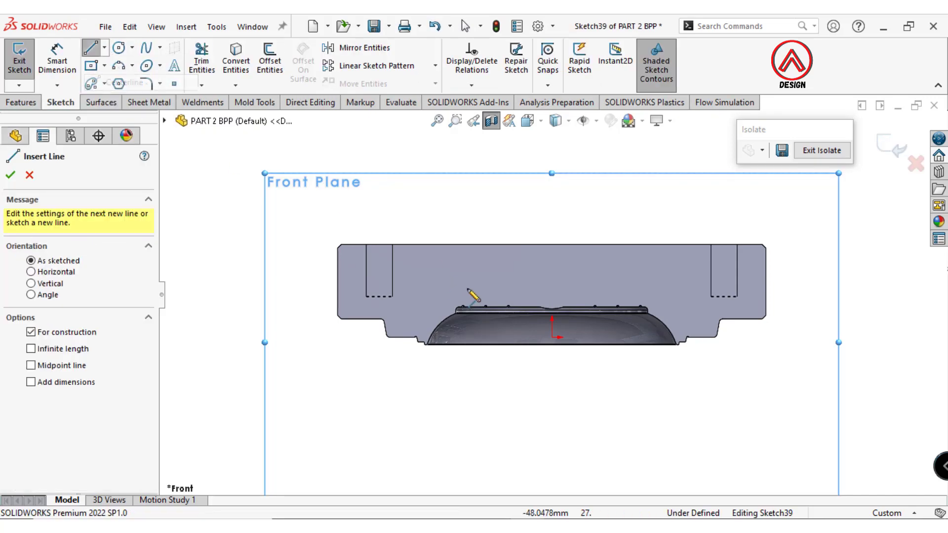
pyautogui.click(552, 337)
pyautogui.click(552, 228)
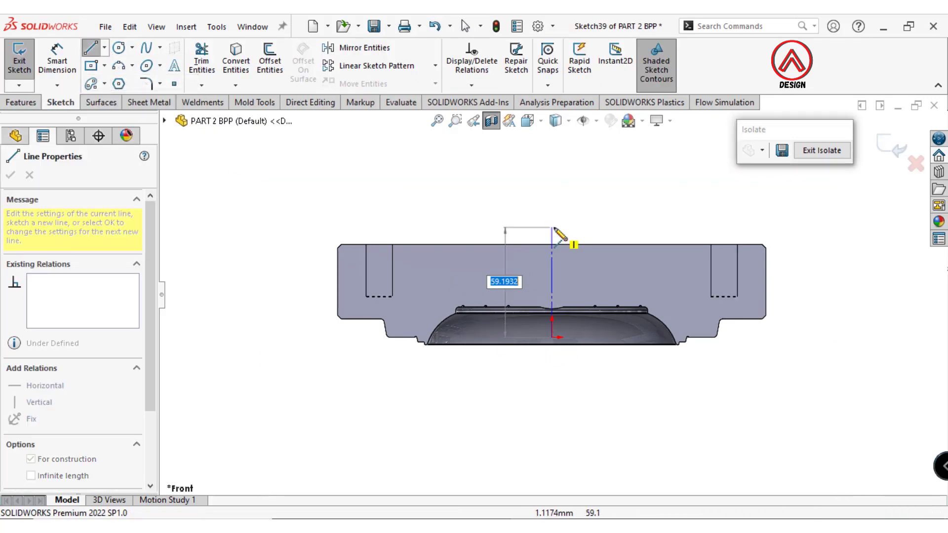
pyautogui.press('Escape')
# - Draw a short horizontal construction line to the left of the vertical centerline
pyautogui.scroll(-2, 565, 314)
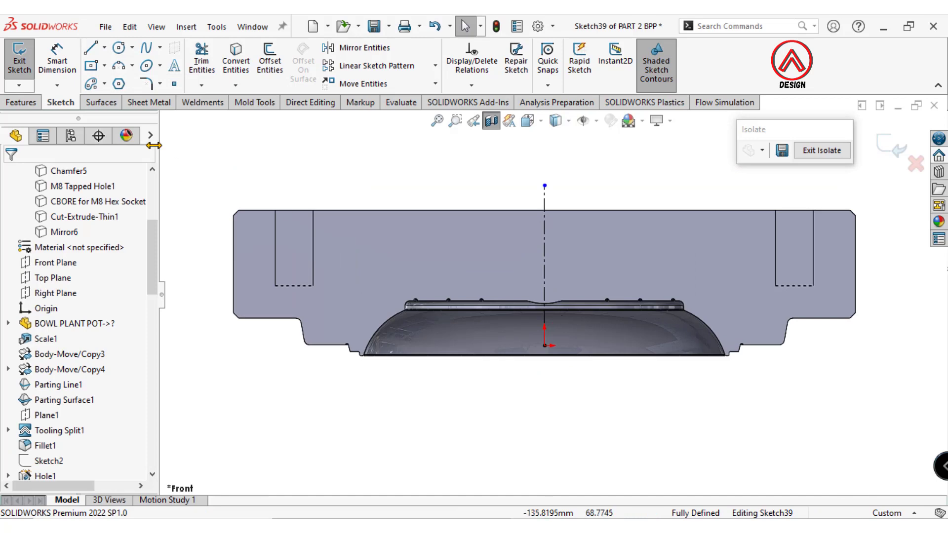
pyautogui.click(104, 48)
pyautogui.click(118, 80)
pyautogui.scroll(-1, 546, 229)
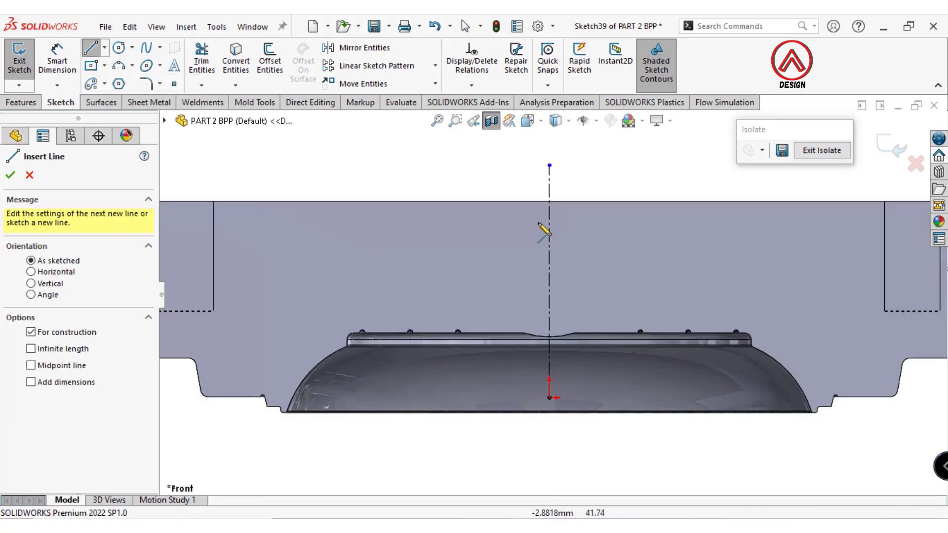
pyautogui.scroll(-1, 552, 228)
pyautogui.moveTo(552, 222); pyautogui.dragTo(516, 222)
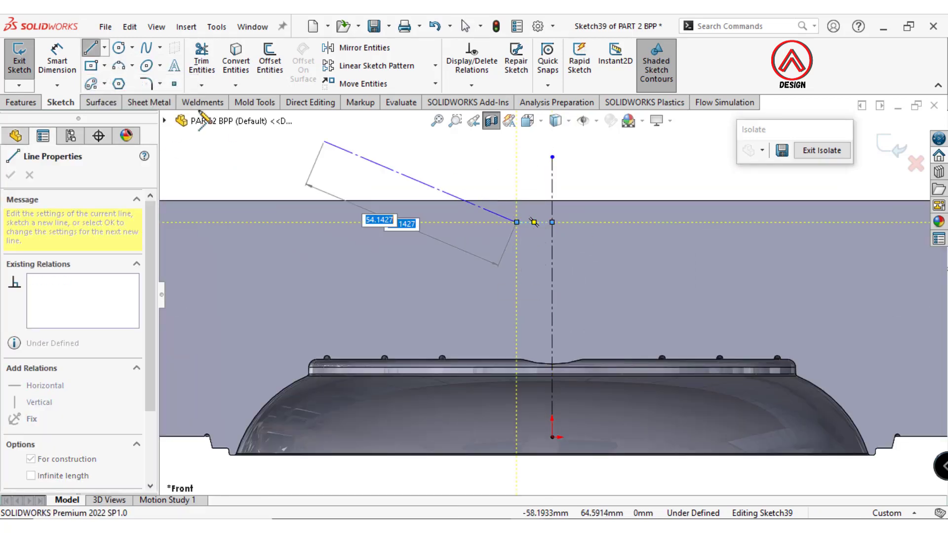
pyautogui.press('Escape')
# - Draw a three-point arc from the plate's top edge to the construction line's end
pyautogui.click(118, 65)
pyautogui.scroll(-2, 508, 212)
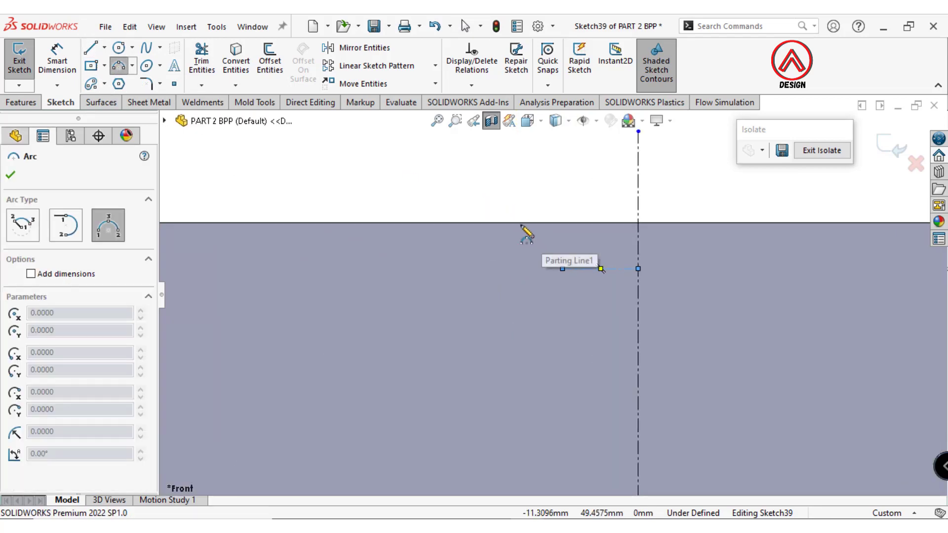
pyautogui.click(503, 222)
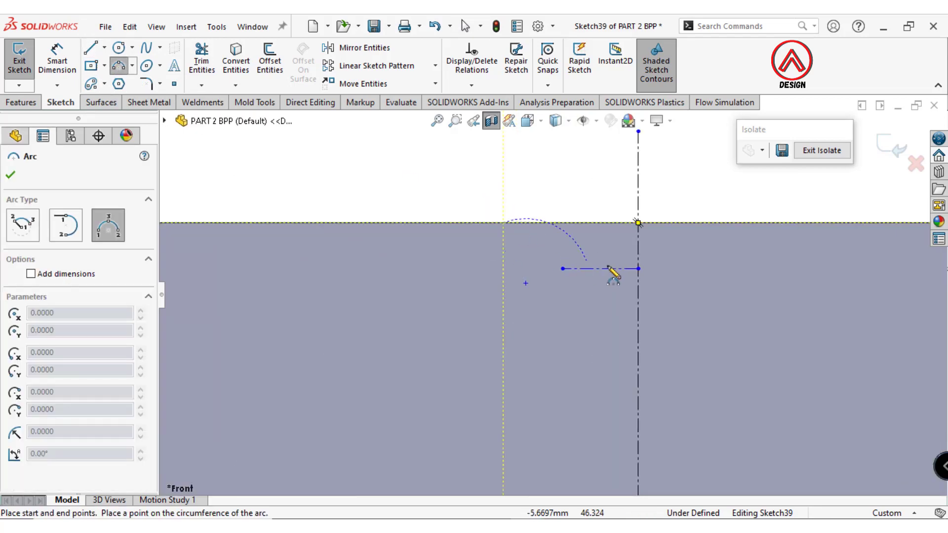
pyautogui.click(637, 269)
pyautogui.click(562, 254)
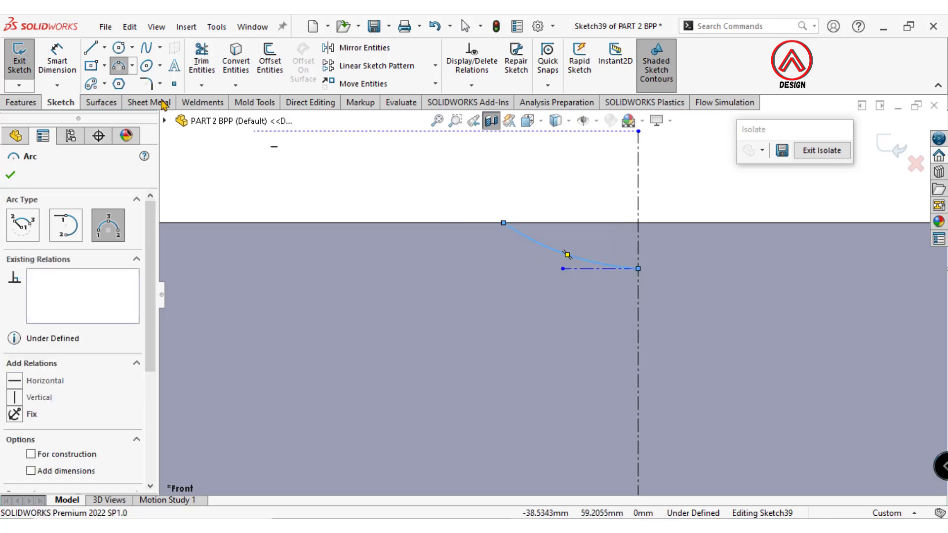
# - Dimension the construction line 2 mm below the plate's top edge
pyautogui.click(57, 63)
pyautogui.click(598, 268)
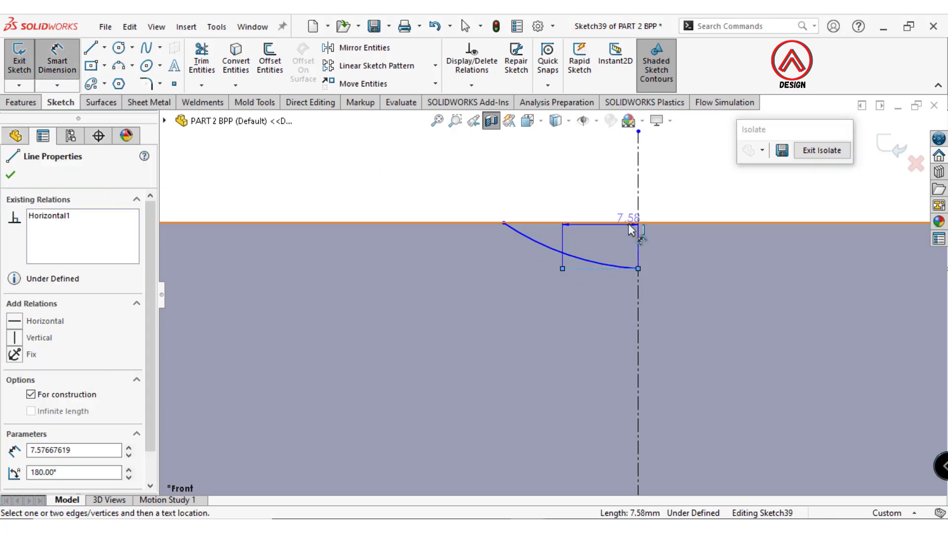
pyautogui.click(657, 222)
pyautogui.click(677, 204)
pyautogui.write('2827498mm')
pyautogui.press('Return')
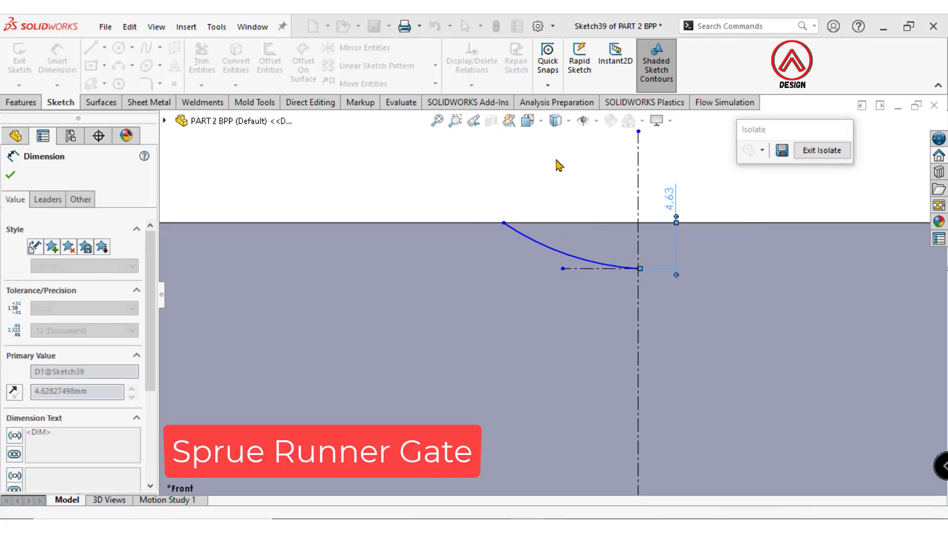
pyautogui.scroll(-5, 579, 241)
pyautogui.press('Escape')
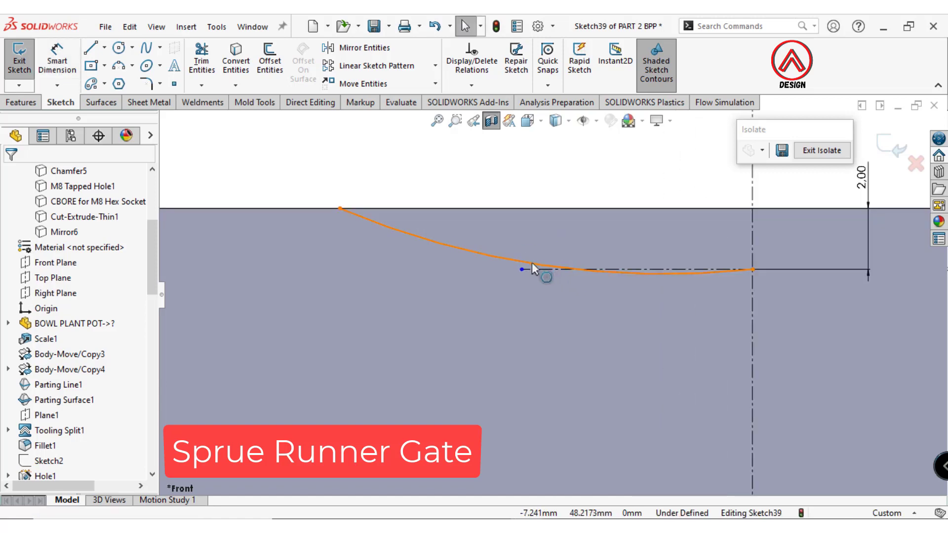
# - Make the arc tangent to the construction line and give it a 21 mm radius
pyautogui.click(531, 264)
pyautogui.keyDown('ctrl'); pyautogui.click(542, 257); pyautogui.keyUp('ctrl')
pyautogui.click(569, 221)
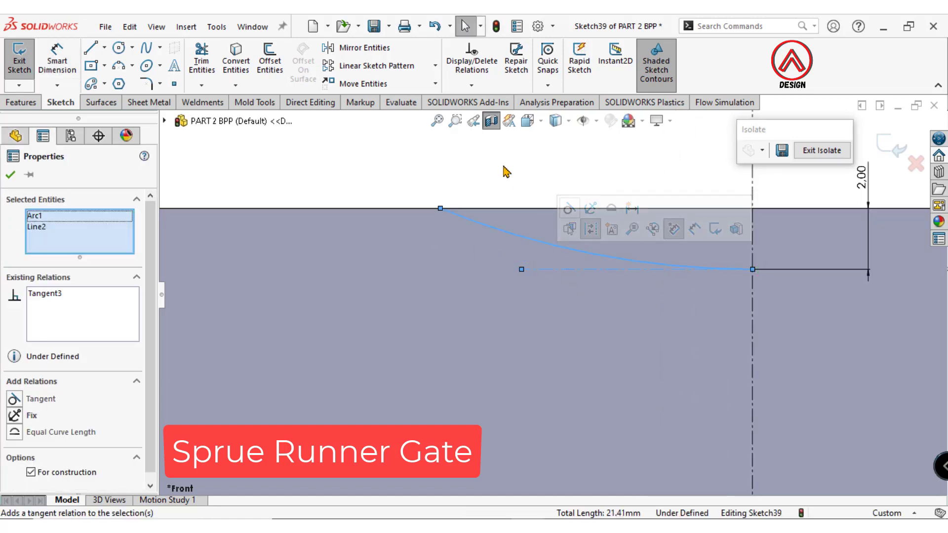
pyautogui.click(412, 199)
pyautogui.click(507, 234)
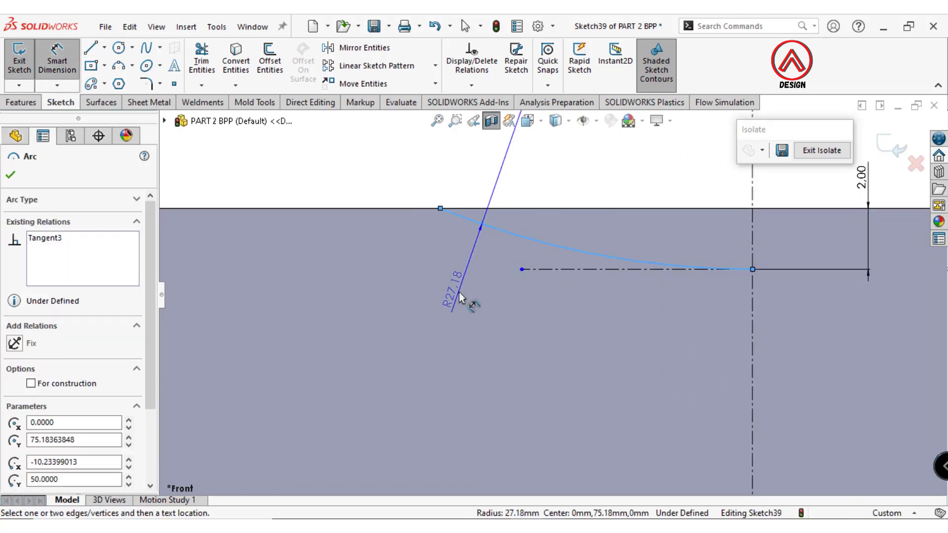
pyautogui.click(455, 296)
pyautogui.write('21')
pyautogui.press('Return')
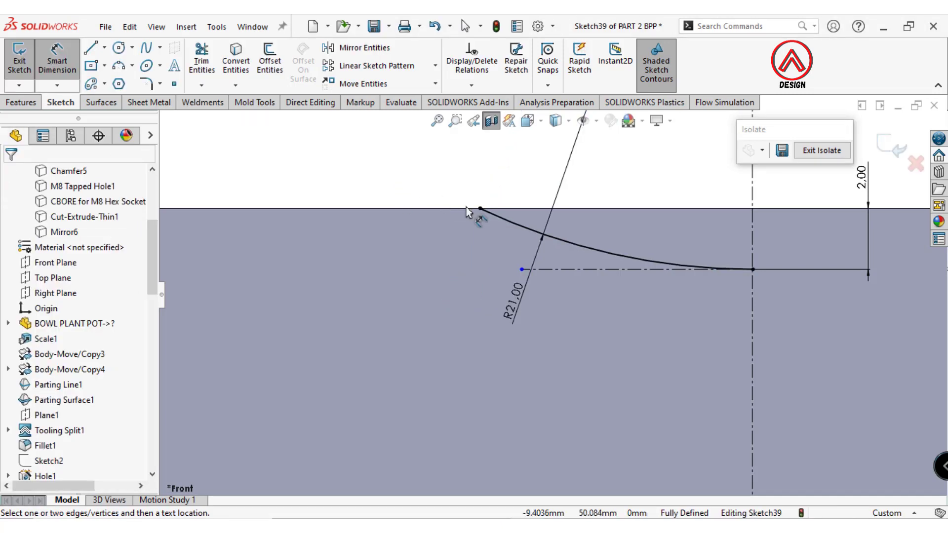
pyautogui.click(90, 50)
# - Draw a narrow closed channel profile from the plate top down to the part surface
pyautogui.keyDown('ctrl'); pyautogui.moveTo(672, 321); pyautogui.dragTo(571, 275, button='middle'); pyautogui.keyUp('ctrl')
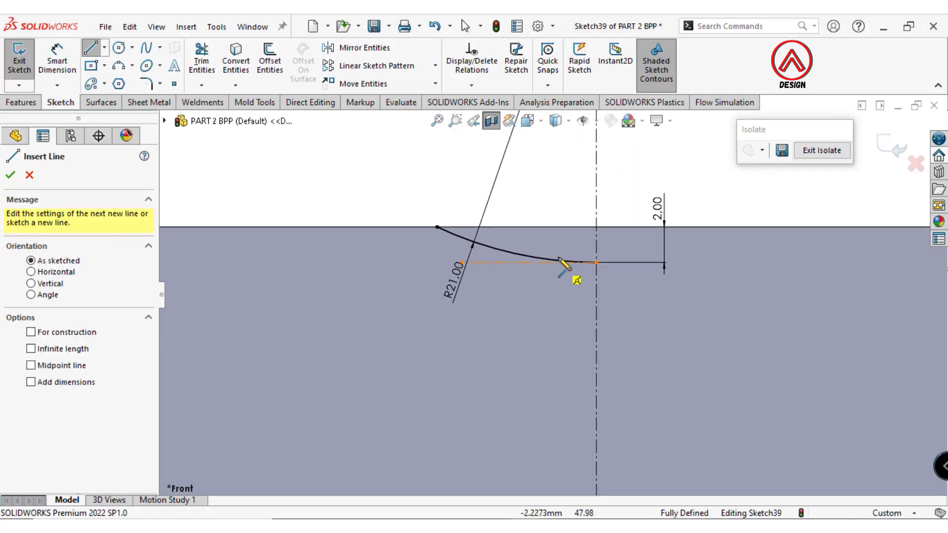
pyautogui.click(566, 236)
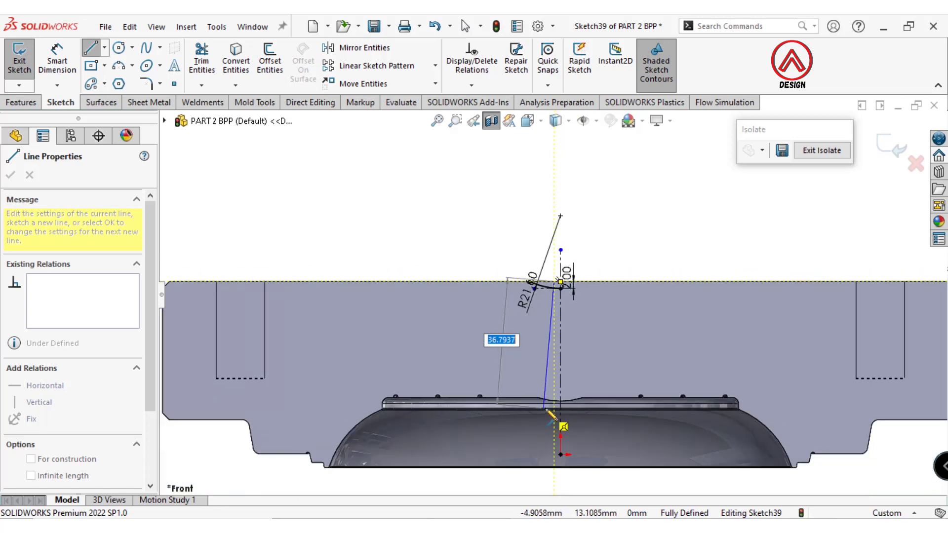
pyautogui.scroll(-10, 563, 366)
pyautogui.click(555, 364)
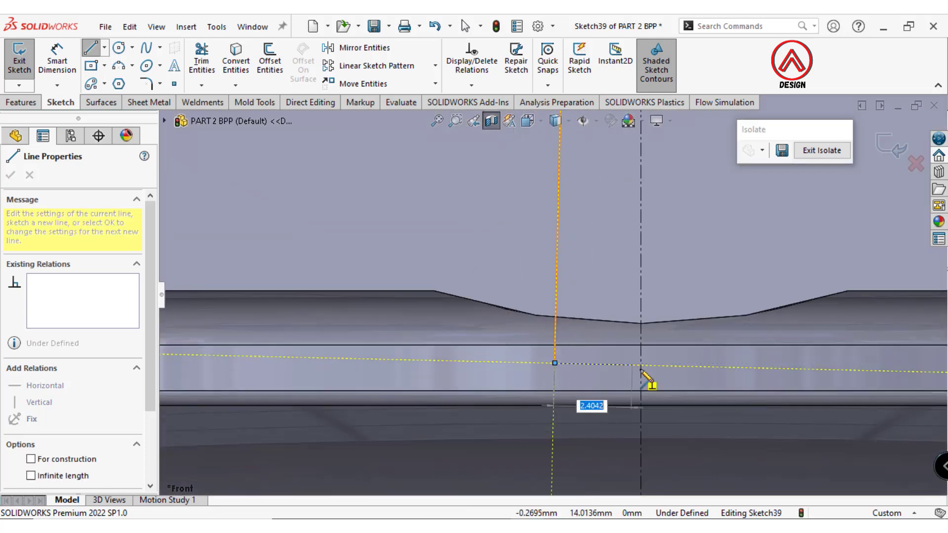
pyautogui.click(642, 364)
pyautogui.scroll(2, 598, 261)
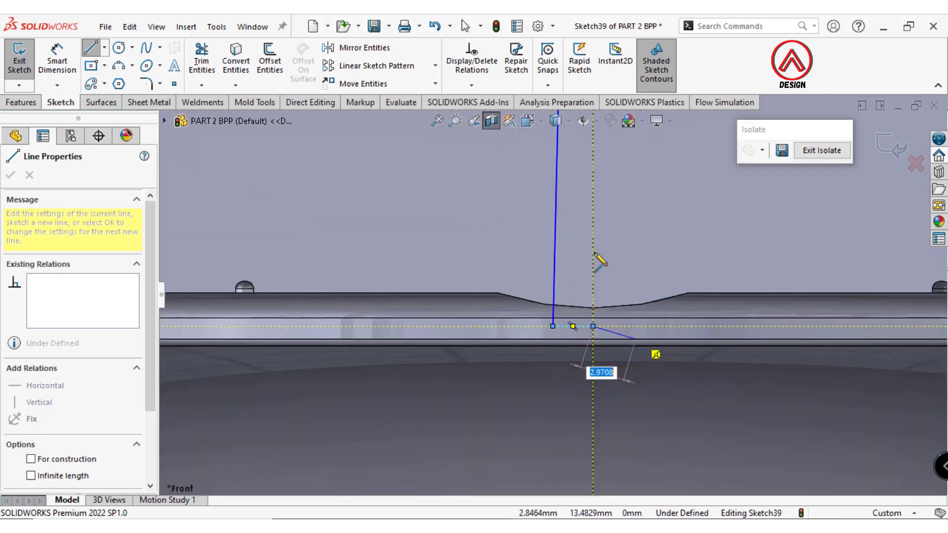
pyautogui.scroll(3, 546, 201)
pyautogui.scroll(-2, 571, 247)
pyautogui.scroll(-1, 575, 237)
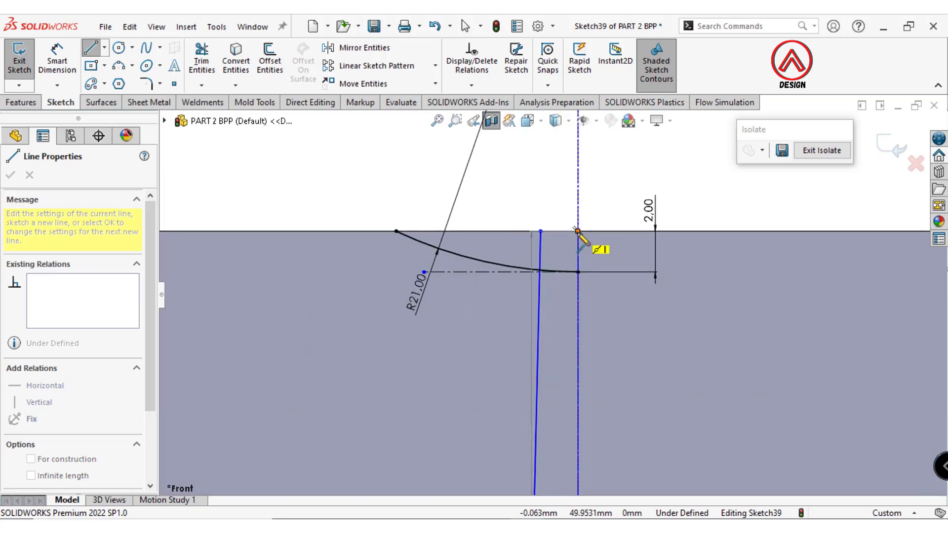
pyautogui.click(578, 231)
pyautogui.click(540, 231)
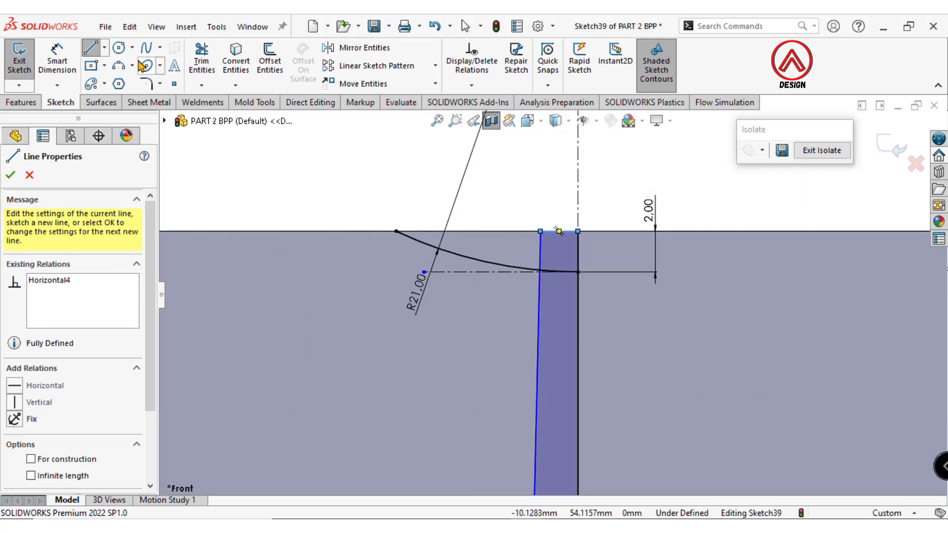
# - Dimension the channel's top width to 2.5 mm and its side taper to 1°
pyautogui.click(60, 58)
pyautogui.click(540, 231)
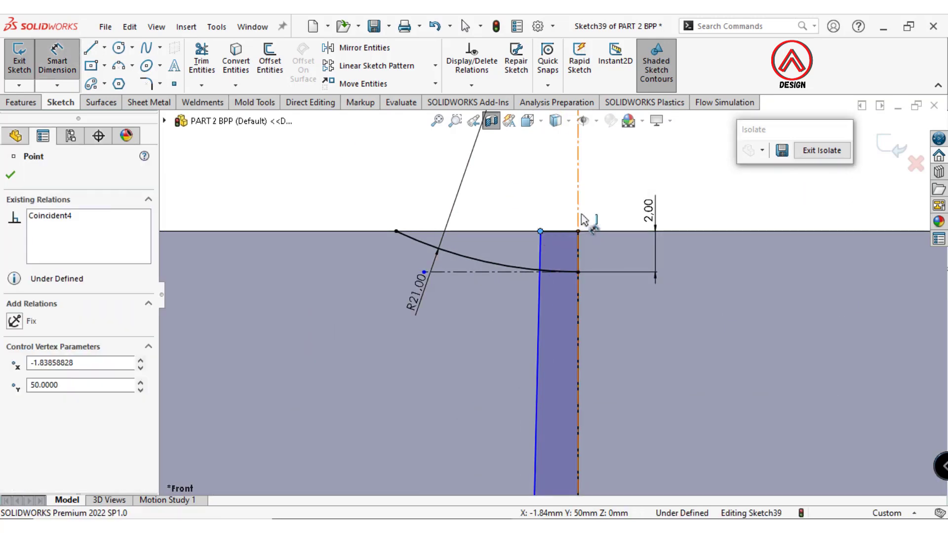
pyautogui.click(614, 231)
pyautogui.click(617, 197)
pyautogui.write('2.5')
pyautogui.press('Return')
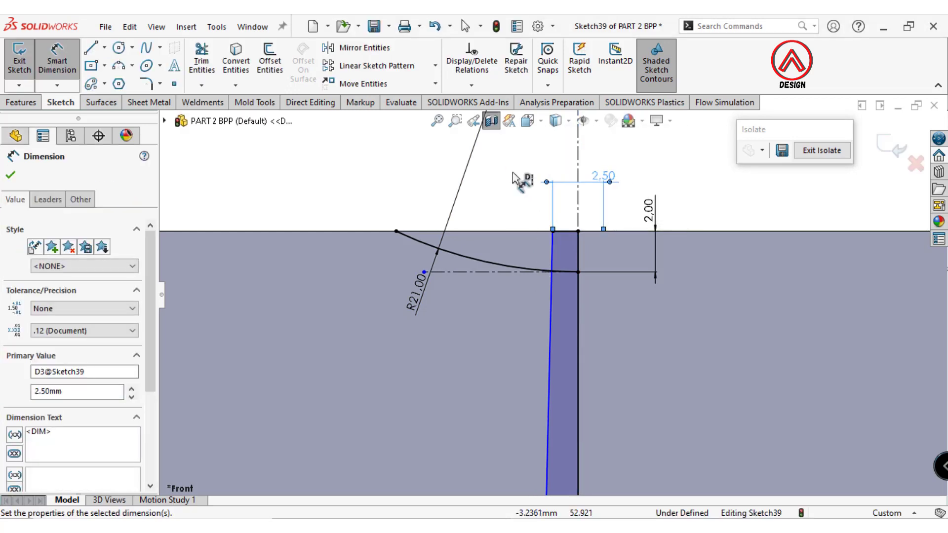
pyautogui.click(552, 247)
pyautogui.click(576, 246)
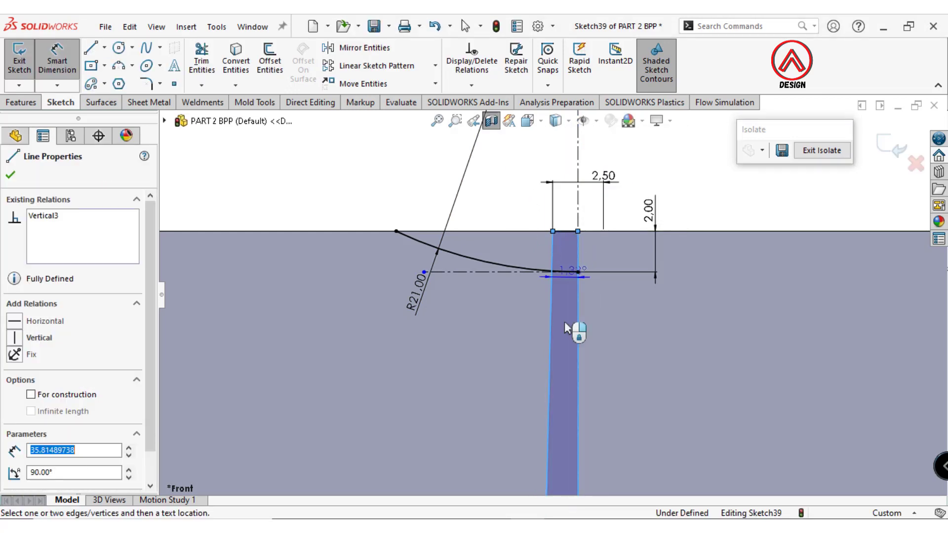
pyautogui.click(564, 340)
pyautogui.write('1.00deg')
pyautogui.press('Return')
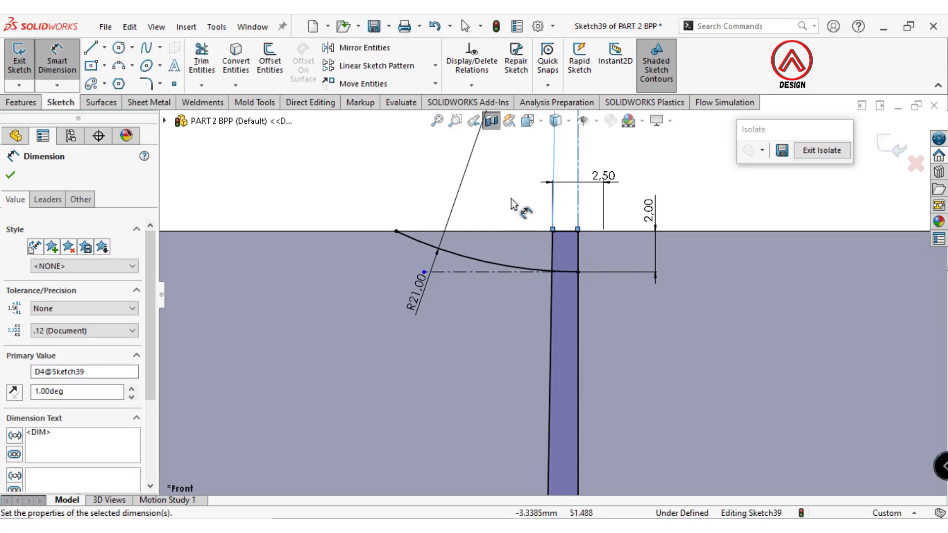
pyautogui.scroll(3, 627, 319)
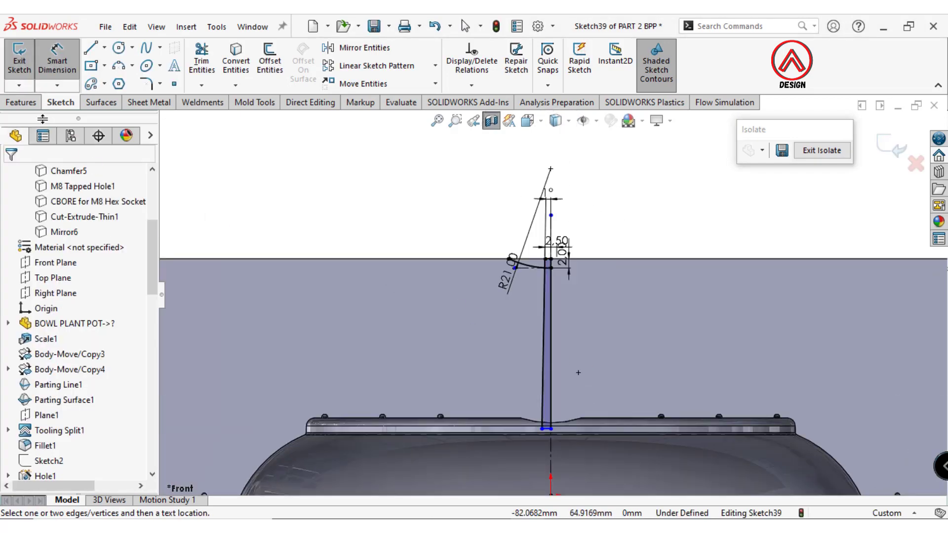
# - Try a revolved cut on the sketch, then cancel it
pyautogui.click(22, 102)
pyautogui.click(277, 64)
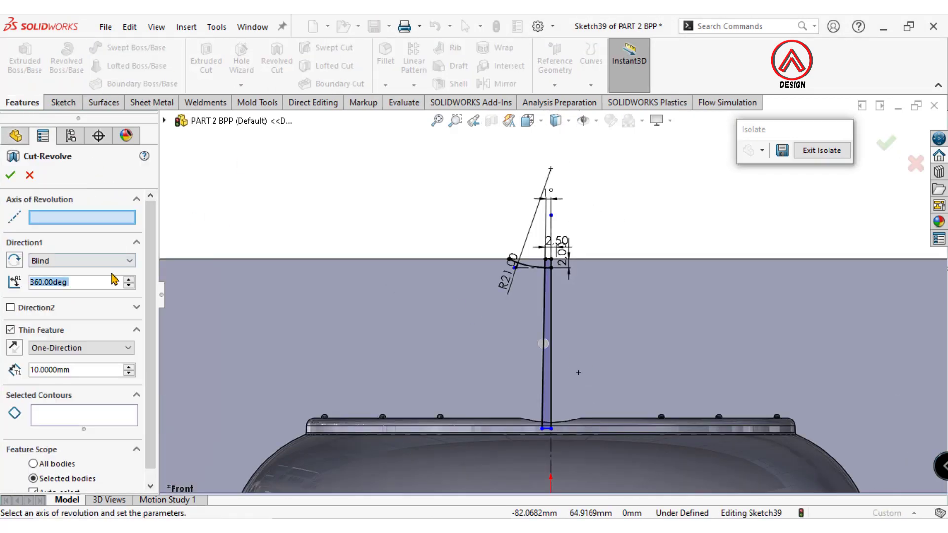
pyautogui.scroll(-2, 573, 312)
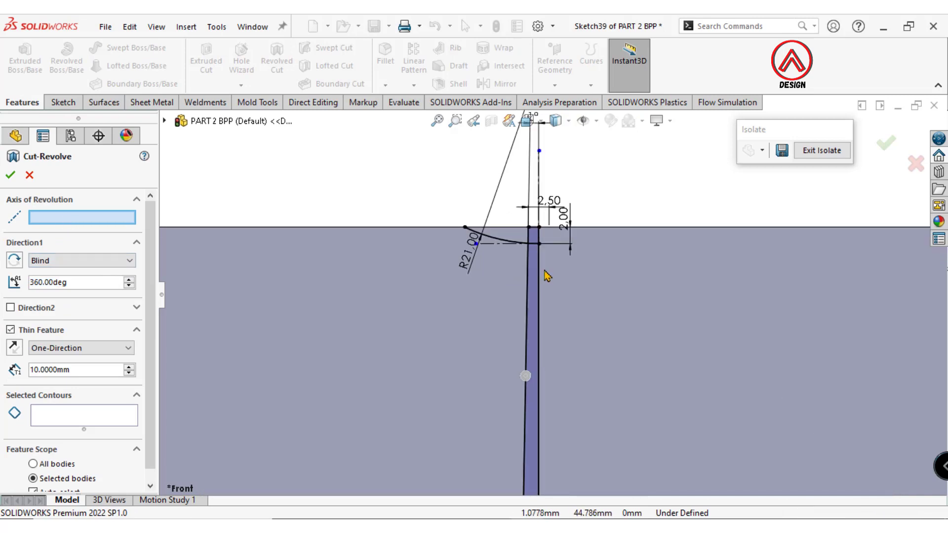
pyautogui.click(538, 270)
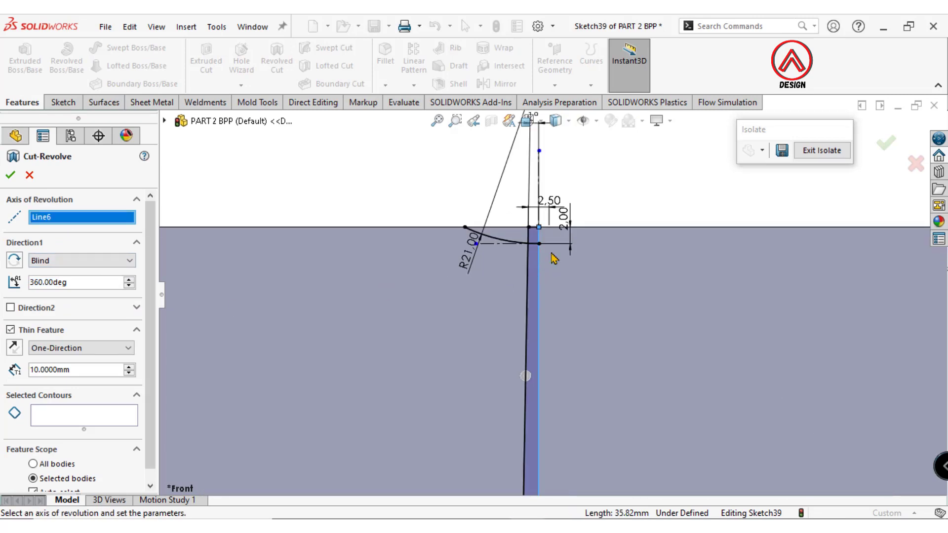
pyautogui.scroll(-1, 553, 257)
pyautogui.click(29, 176)
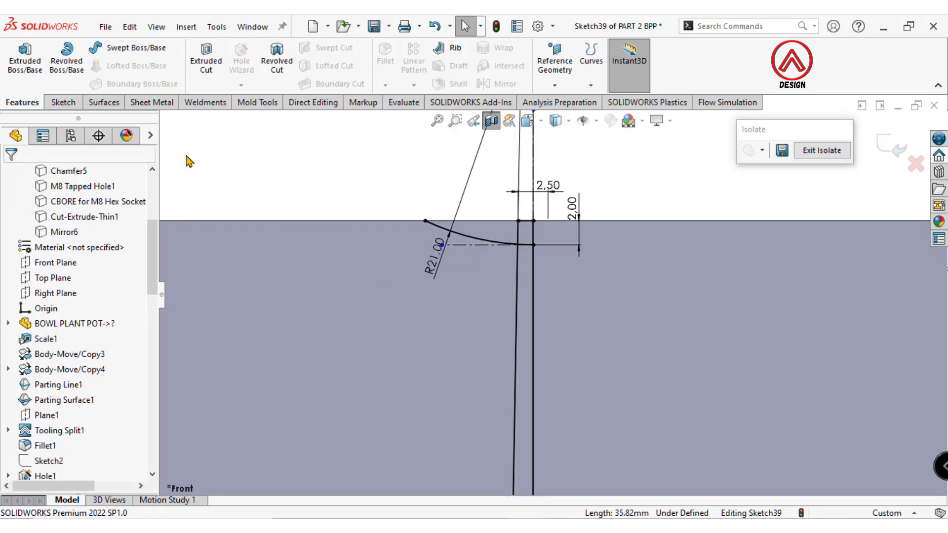
# - Draw a horizontal line closing the top of the sprue profile
pyautogui.click(50, 101)
pyautogui.click(88, 52)
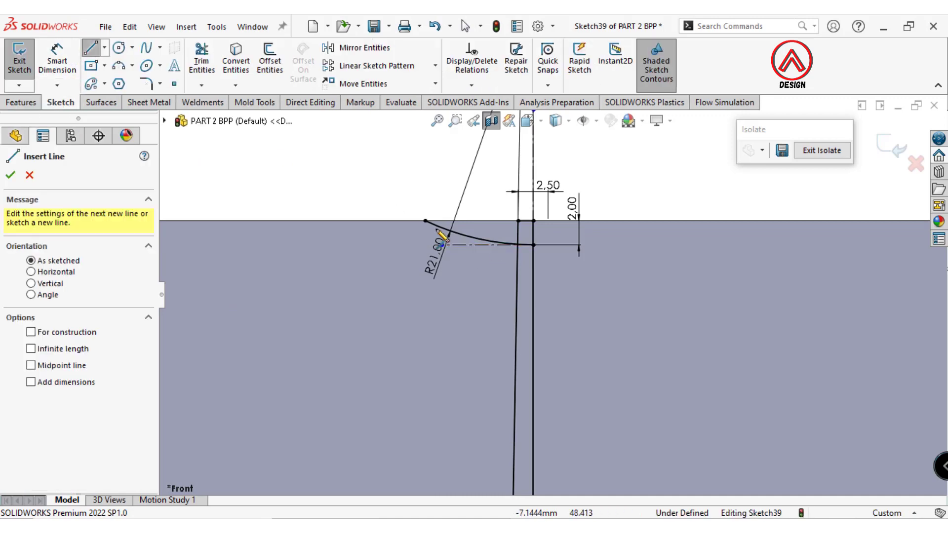
pyautogui.click(425, 220)
pyautogui.click(533, 220)
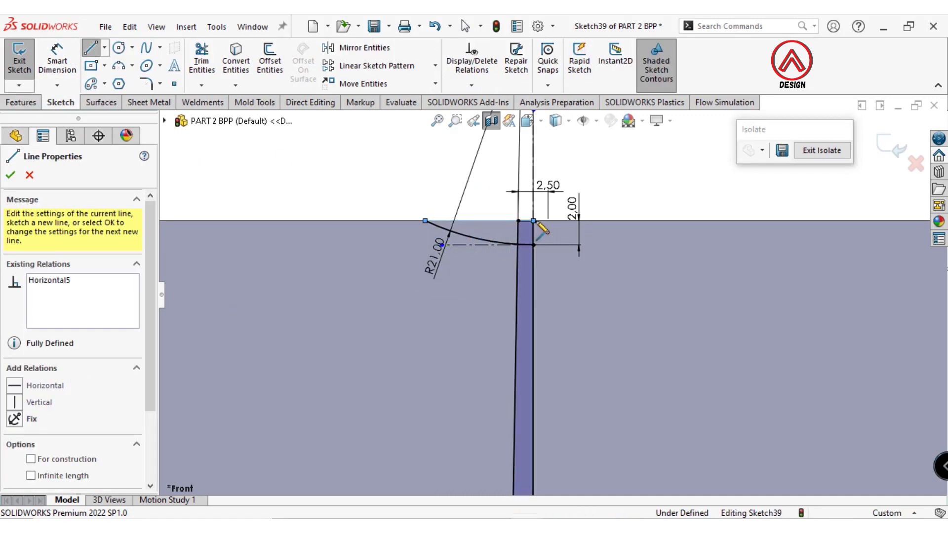
pyautogui.click(11, 176)
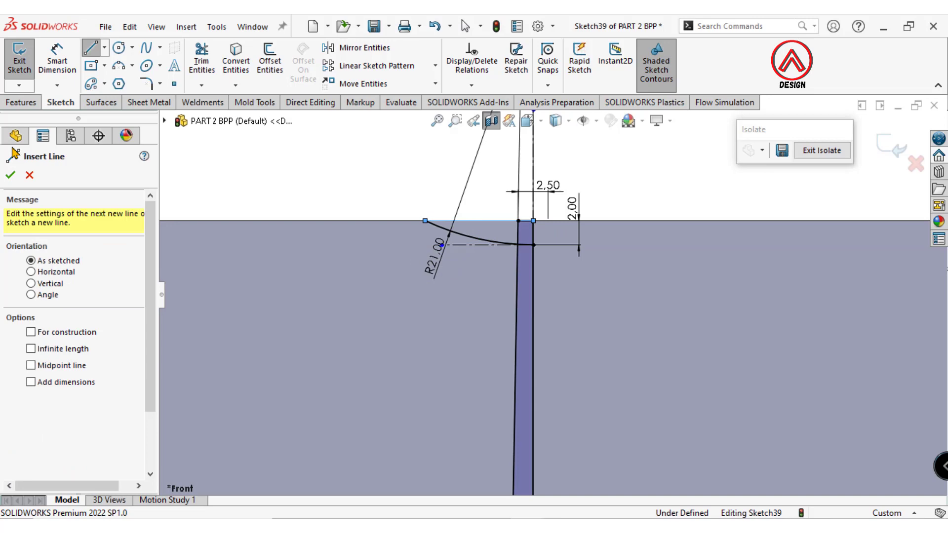
# - Revolve-cut the selected profile regions 360° about the vertical centreline to form Cut-Revolve2
pyautogui.click(21, 104)
pyautogui.click(277, 60)
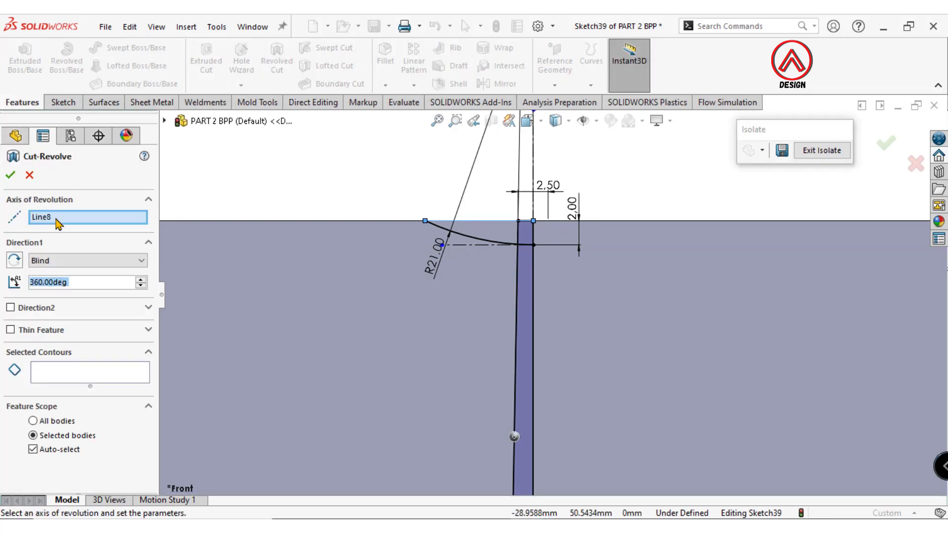
pyautogui.click(57, 221)
pyautogui.click(534, 172)
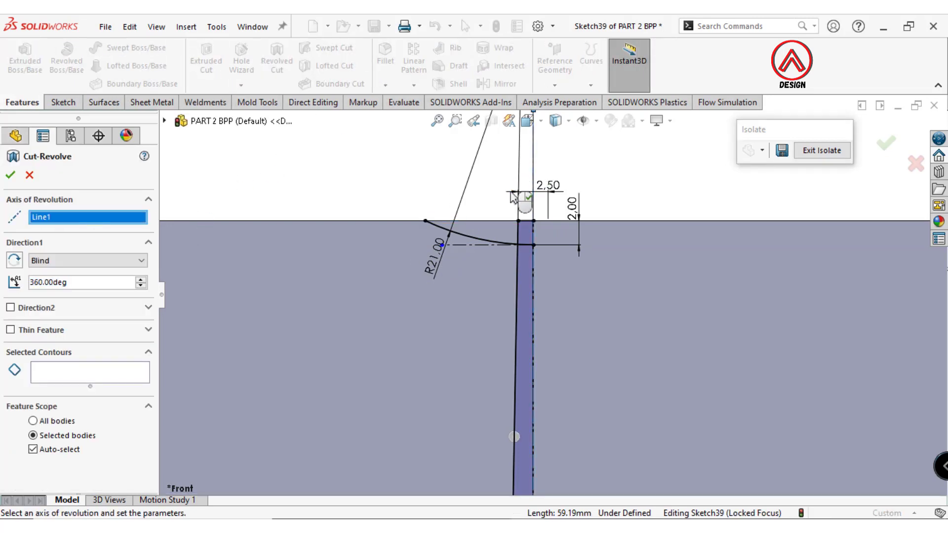
pyautogui.click(67, 377)
pyautogui.scroll(-2, 607, 242)
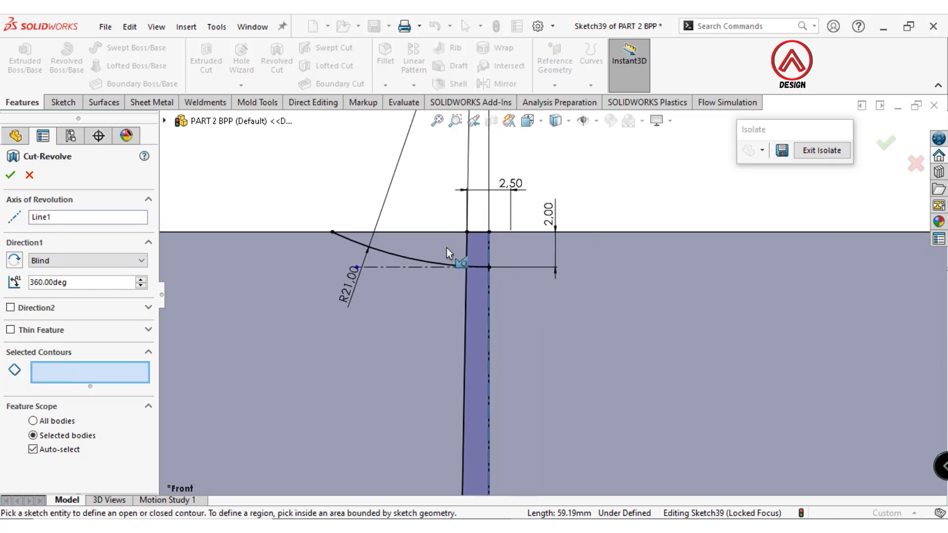
pyautogui.click(445, 248)
pyautogui.click(475, 283)
pyautogui.scroll(5, 558, 397)
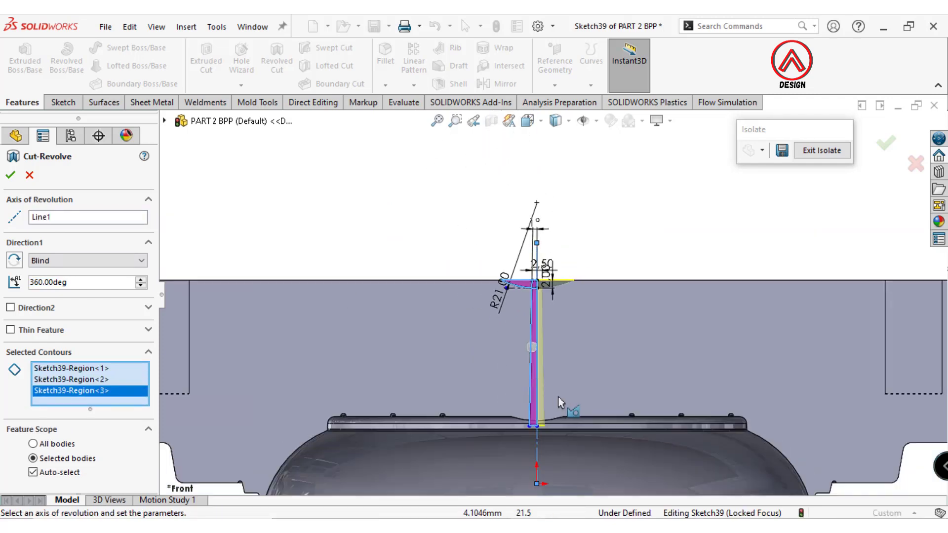
pyautogui.click(11, 176)
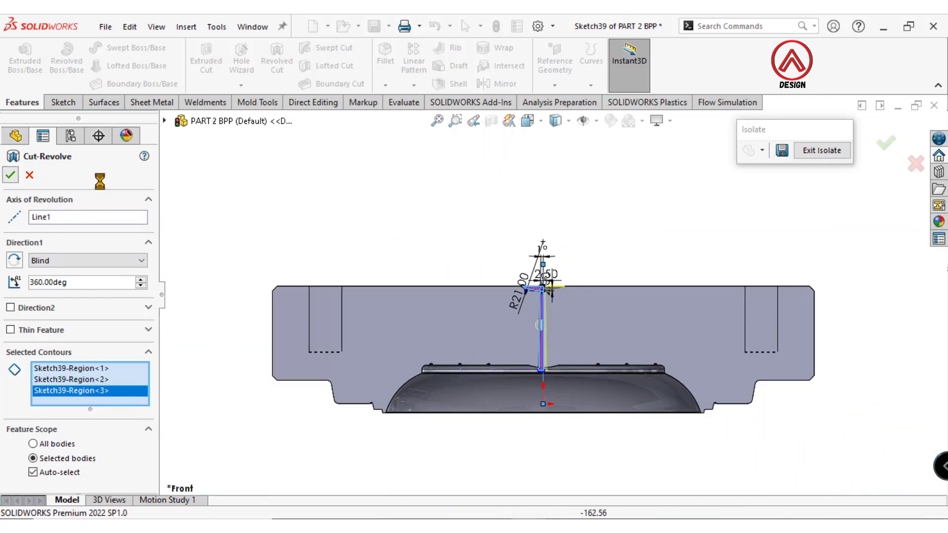
pyautogui.scroll(-2, 545, 326)
# - Show the earlier groove sketches Sketch28 and Sketch29 on the model
pyautogui.moveTo(544, 324)
pyautogui.mouseDown(button='middle')
pyautogui.moveTo(517, 398)
pyautogui.moveTo(504, 146)
pyautogui.mouseUp(button='middle')
pyautogui.scroll(3, 584, 287)
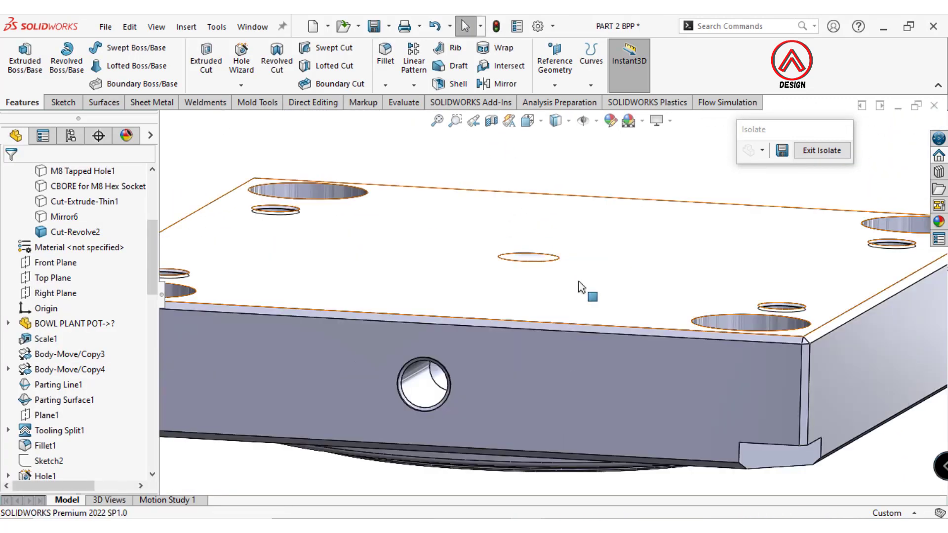
pyautogui.scroll(3, 526, 317)
pyautogui.moveTo(525, 317)
pyautogui.mouseDown(button='middle')
pyautogui.moveTo(544, 295)
pyautogui.moveTo(368, 270)
pyautogui.moveTo(183, 350)
pyautogui.mouseUp(button='middle')
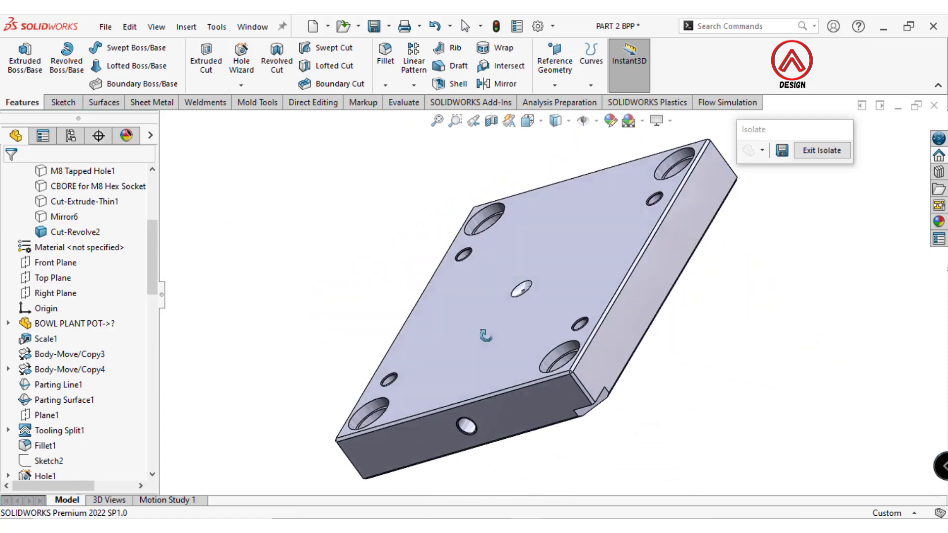
pyautogui.moveTo(153, 281); pyautogui.dragTo(152, 439)
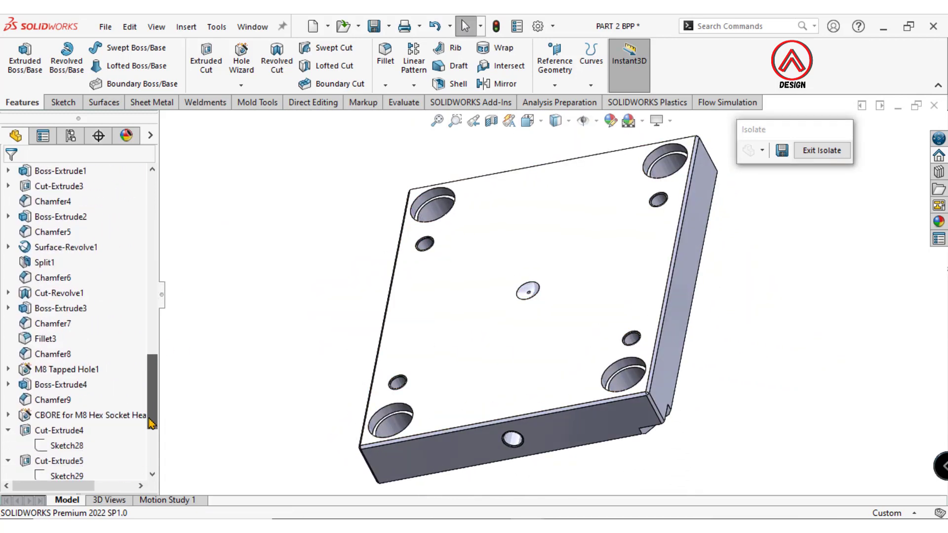
pyautogui.click(44, 354)
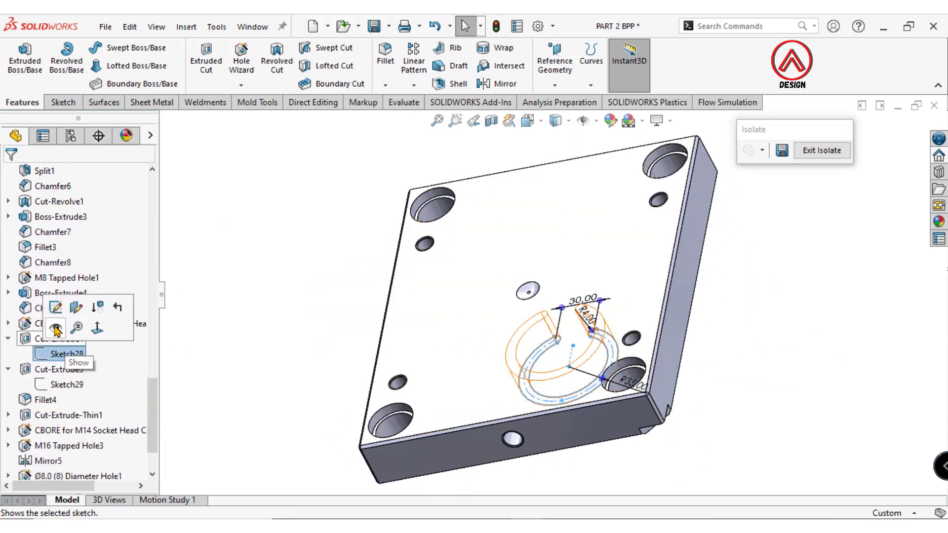
pyautogui.click(70, 325)
pyautogui.click(59, 385)
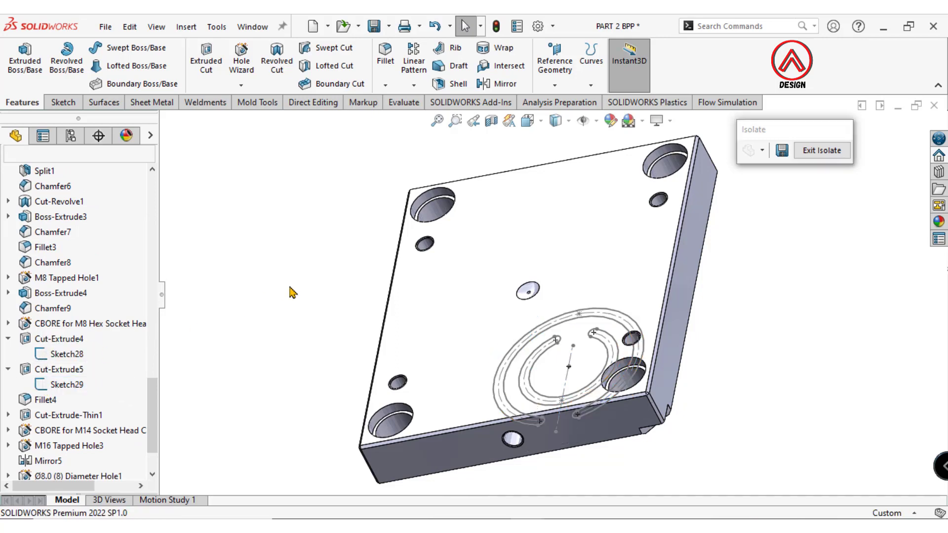
# - Start a new sketch, Sketch40, on the plate's top face, viewed normal to it
pyautogui.click(543, 250)
pyautogui.click(572, 222)
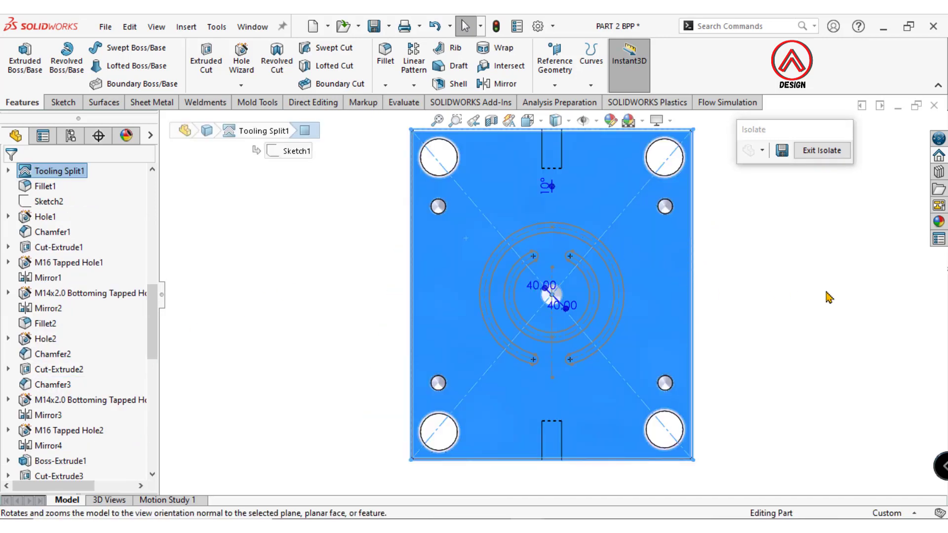
pyautogui.click(469, 172)
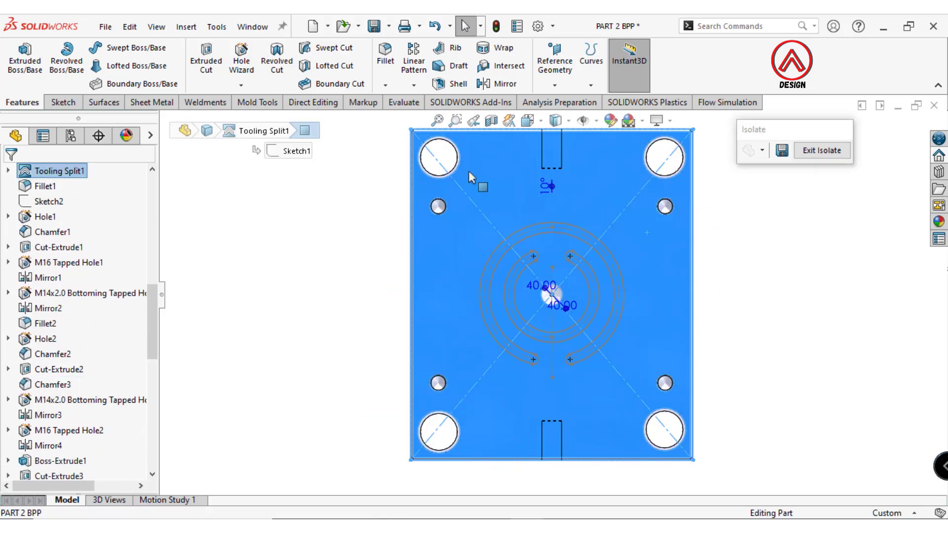
pyautogui.click(61, 103)
pyautogui.click(18, 59)
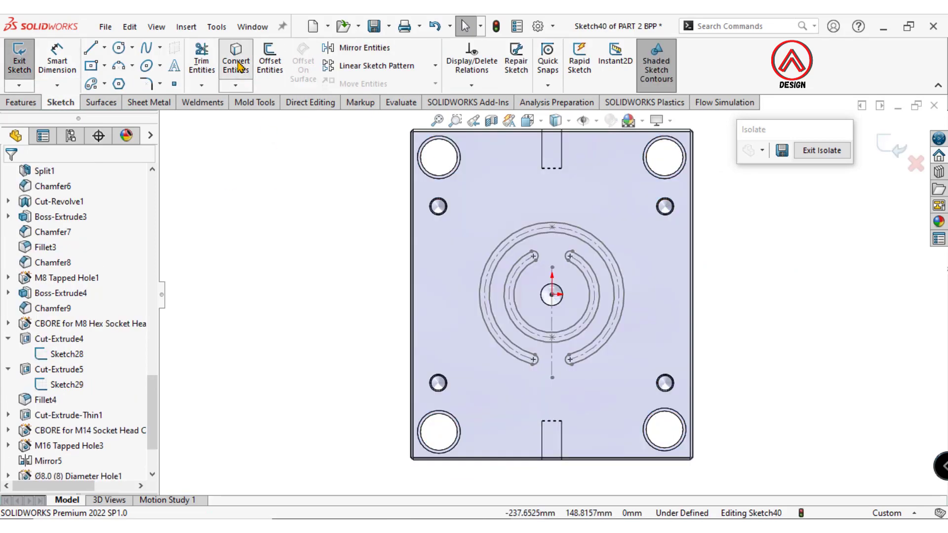
# - Convert the outer and inner groove outlines into the sketch as whole chains
pyautogui.click(237, 64)
pyautogui.click(11, 243)
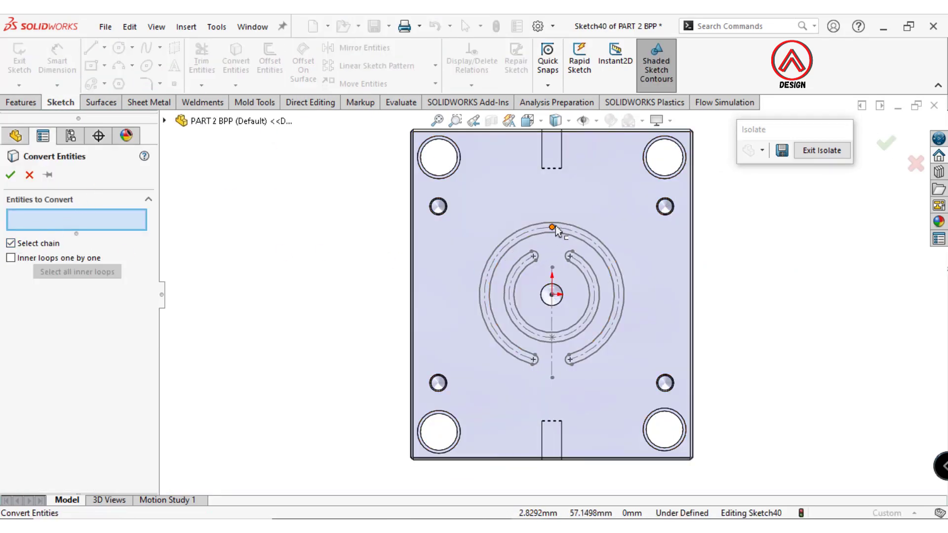
pyautogui.click(567, 232)
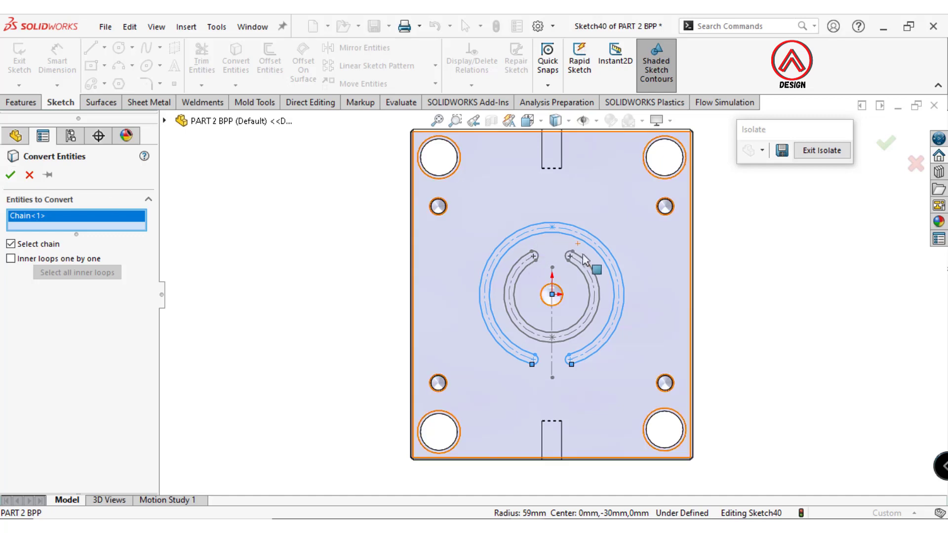
pyautogui.click(592, 272)
pyautogui.press('Return')
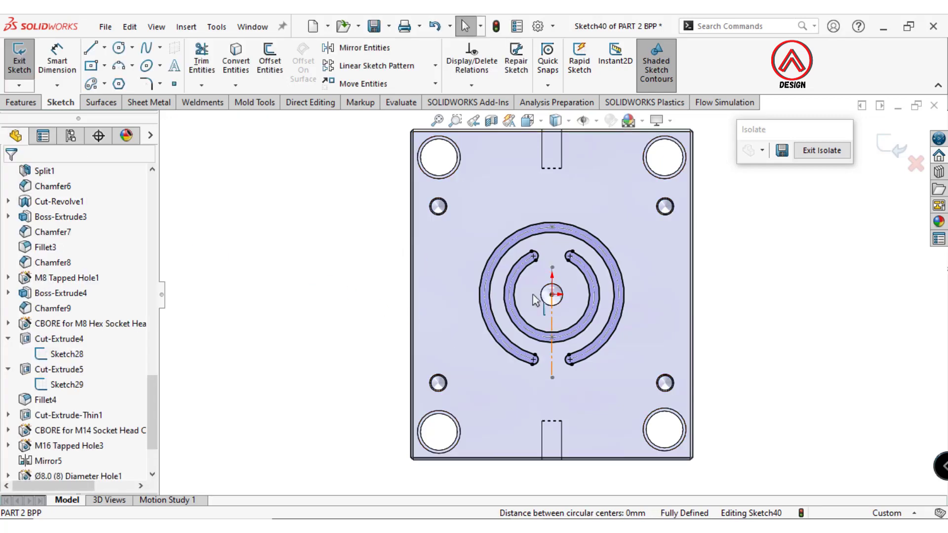
# - Cut the converted groove outlines 20 mm deep with a blind extruded cut
pyautogui.click(21, 104)
pyautogui.click(207, 64)
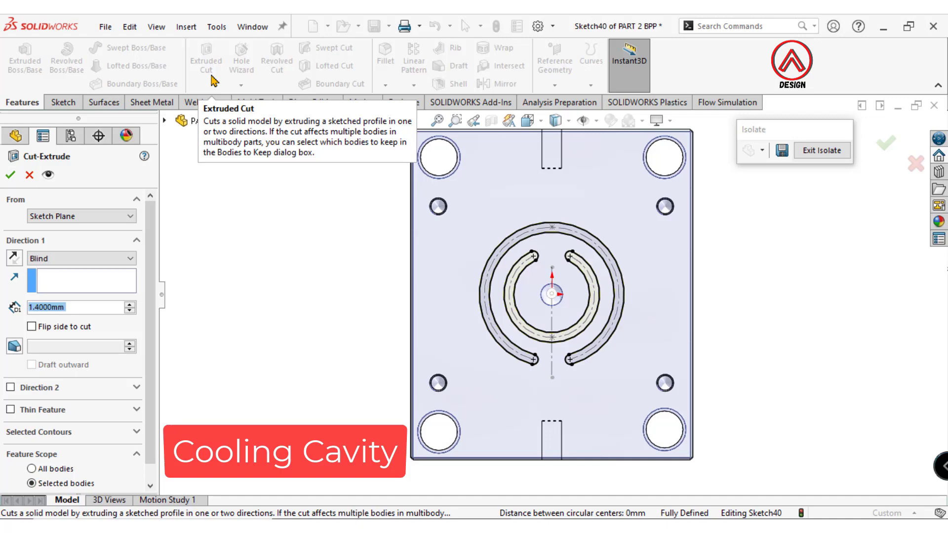
pyautogui.scroll(-3, 536, 373)
pyautogui.moveTo(535, 374); pyautogui.dragTo(560, 244, button='middle')
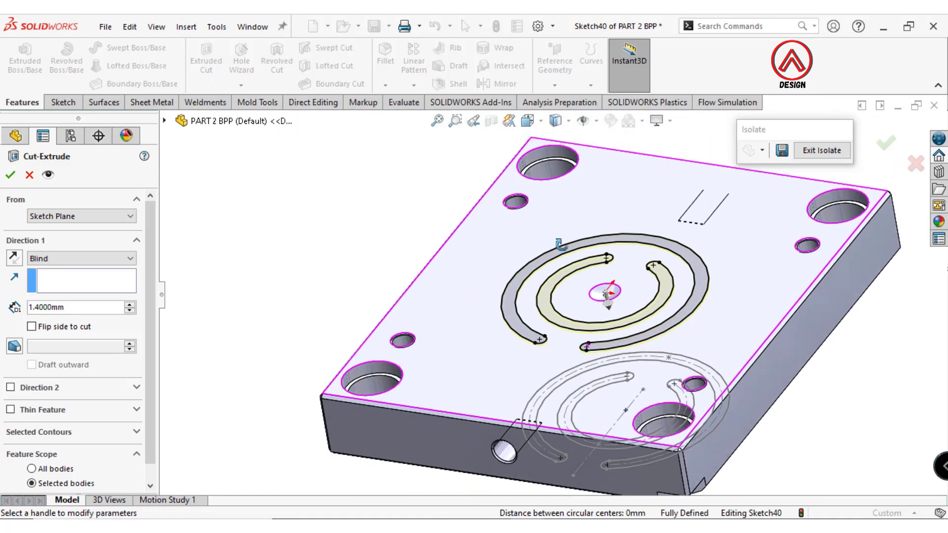
pyautogui.doubleClick(83, 308)
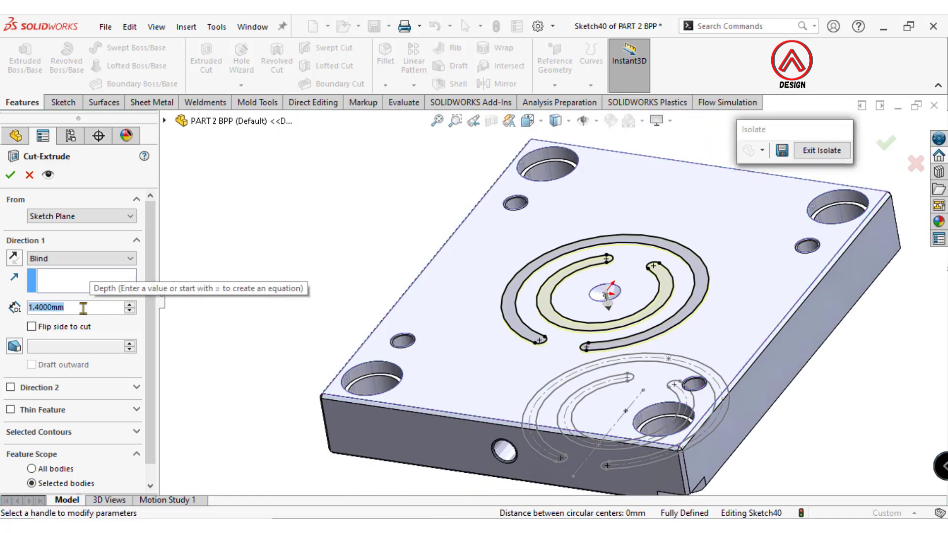
pyautogui.write('20')
pyautogui.press('Return')
pyautogui.moveTo(625, 376); pyautogui.dragTo(568, 346, button='middle')
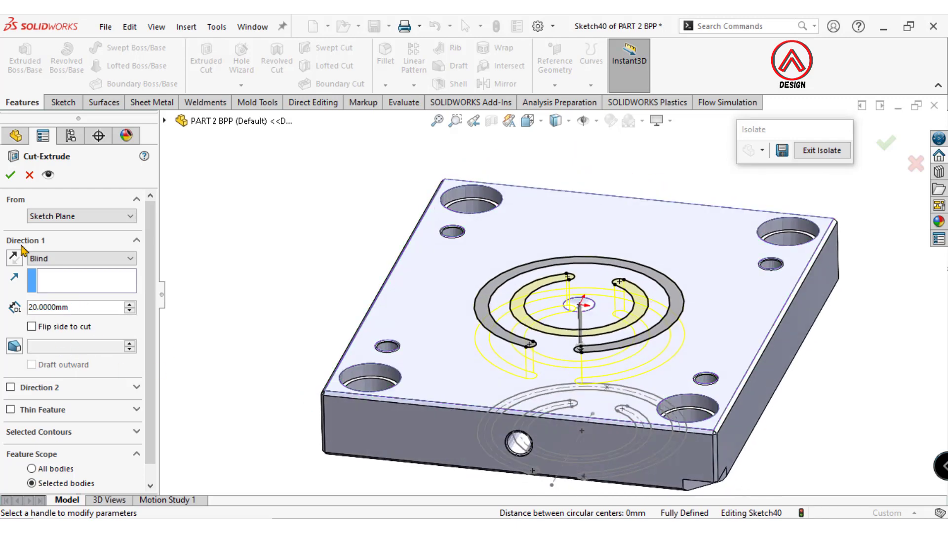
pyautogui.click(11, 175)
pyautogui.click(633, 439)
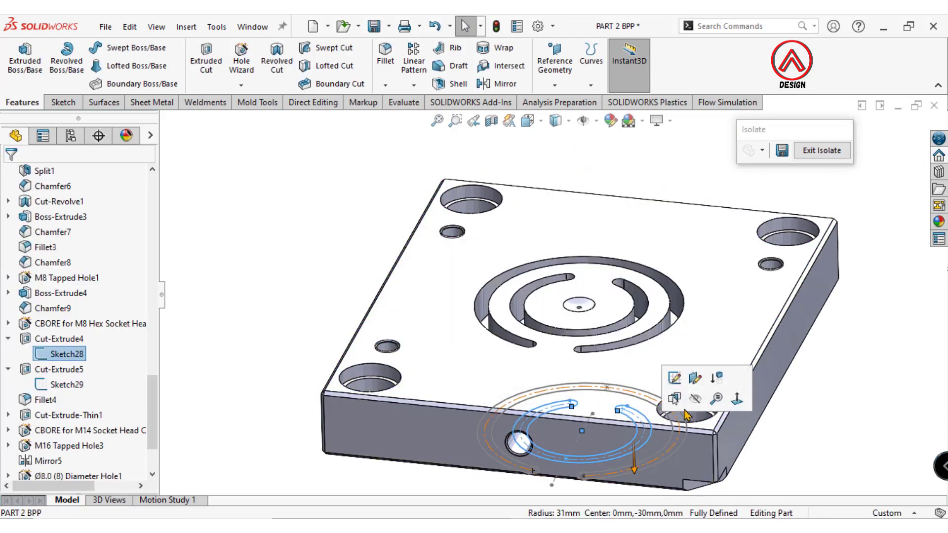
# - Inspect the cut grooves in a temporary section view, then turn it off
pyautogui.click(674, 432)
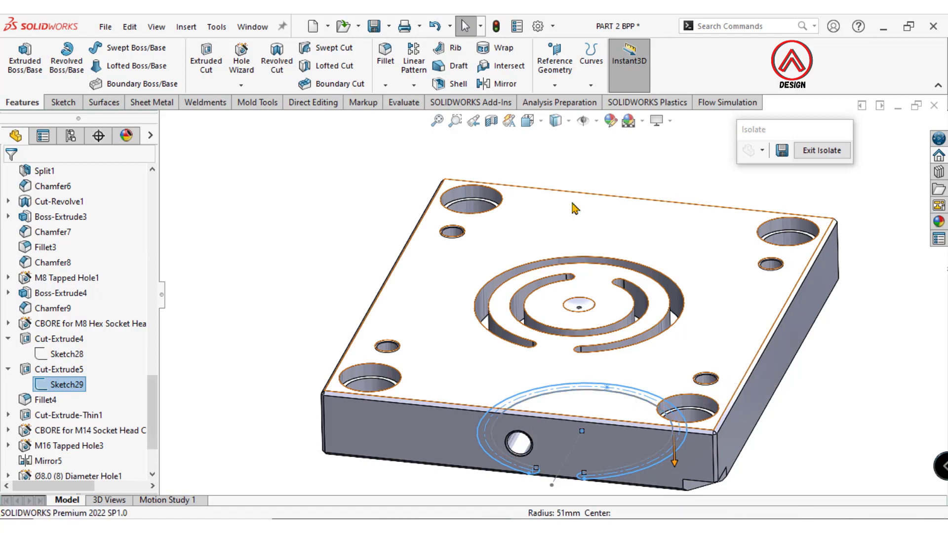
pyautogui.press('Escape')
pyautogui.click(492, 121)
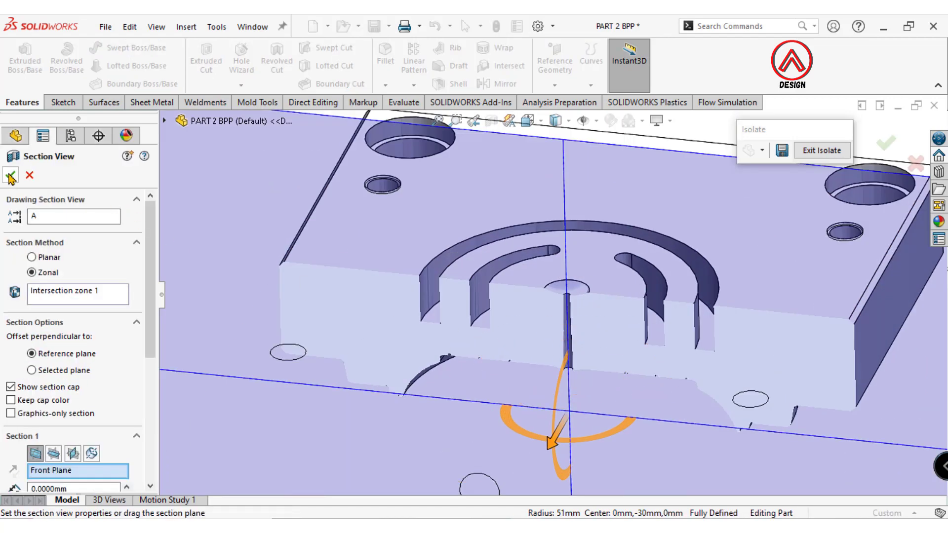
pyautogui.click(10, 175)
pyautogui.moveTo(491, 212); pyautogui.dragTo(482, 306, button='middle')
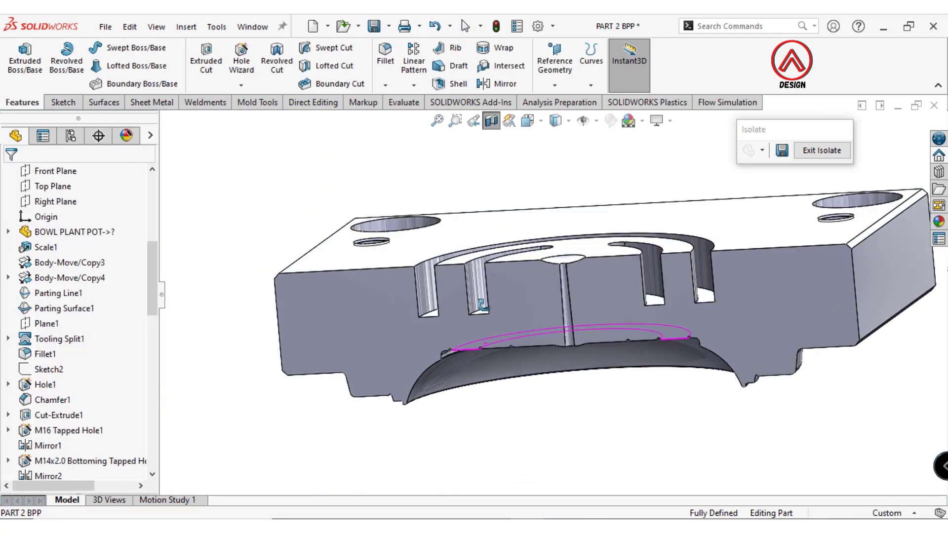
pyautogui.click(491, 121)
pyautogui.moveTo(561, 275); pyautogui.dragTo(561, 381, button='middle')
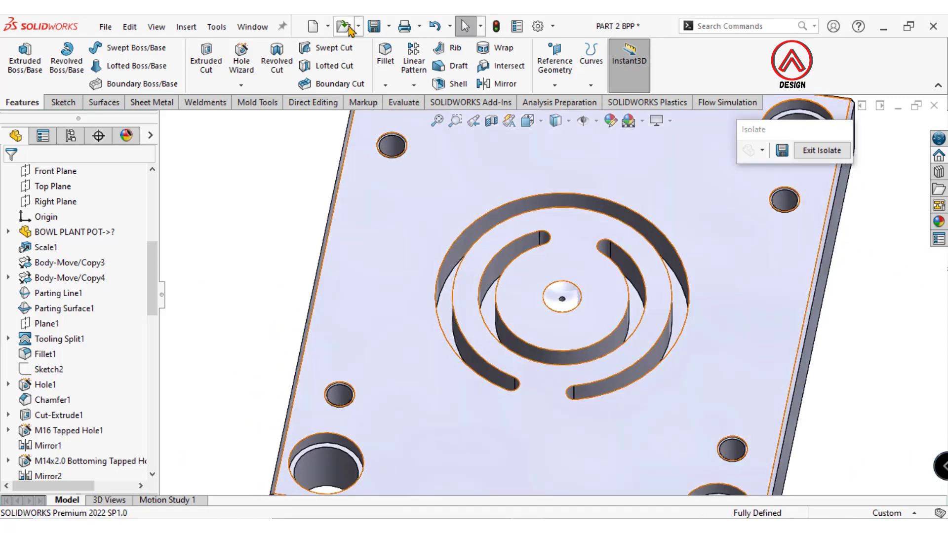
# - Fillet both ring-slot faces at 4 mm and view the plate from the top
pyautogui.click(383, 63)
pyautogui.scroll(-3, 474, 328)
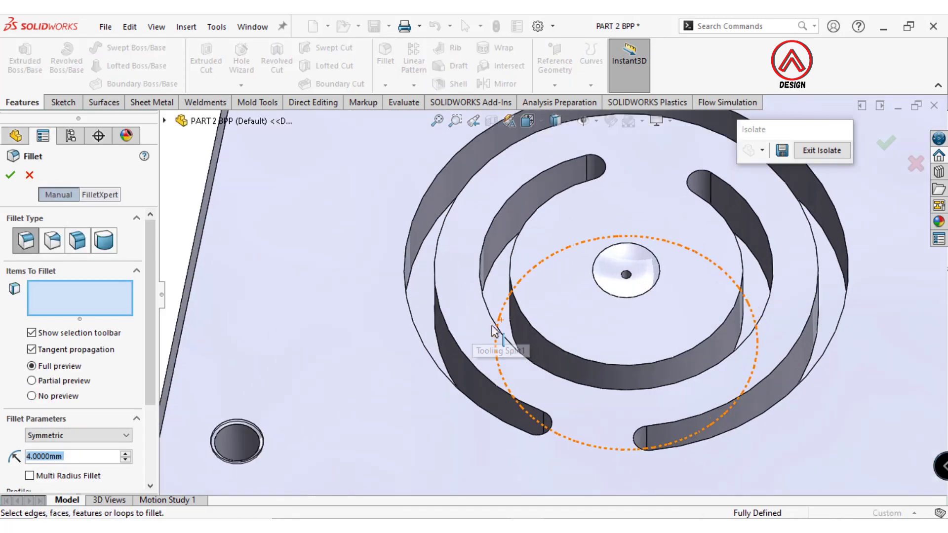
pyautogui.click(497, 296)
pyautogui.click(428, 286)
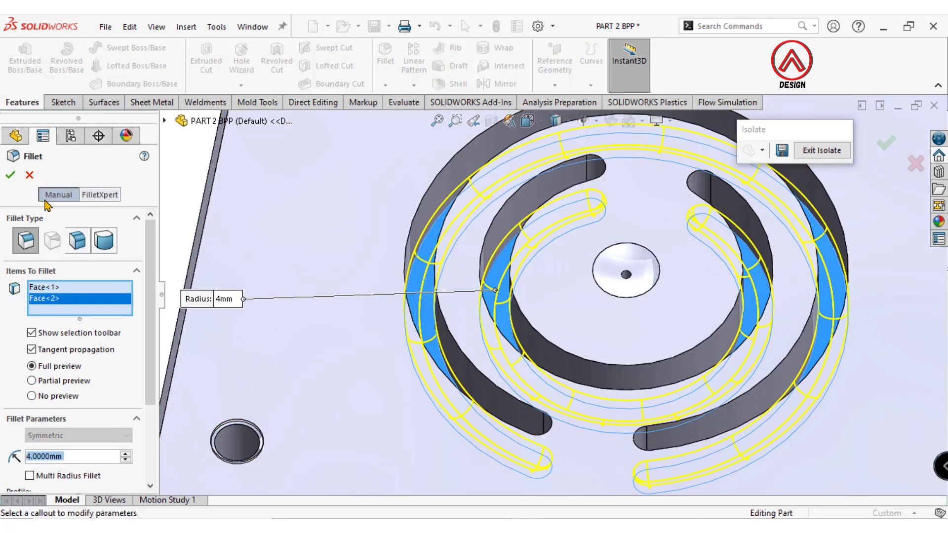
pyautogui.press('Return')
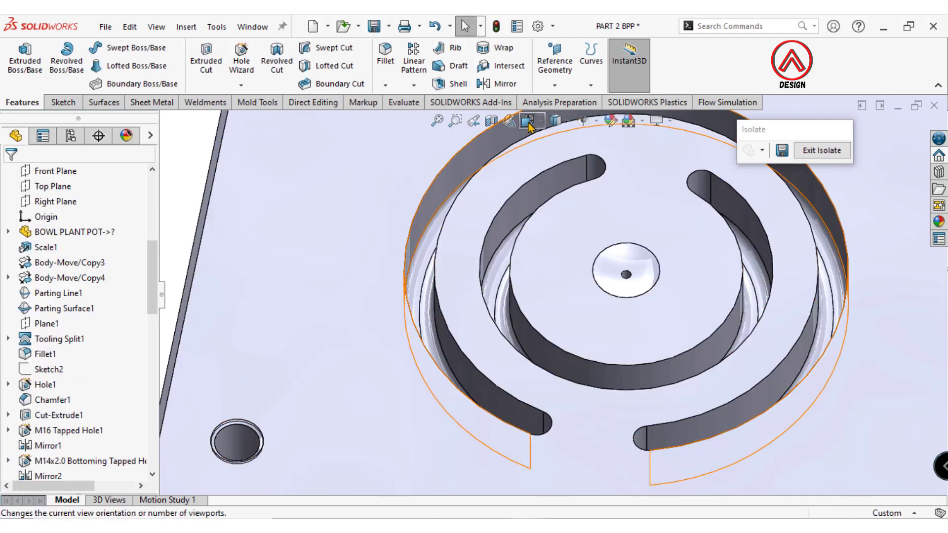
pyautogui.click(528, 127)
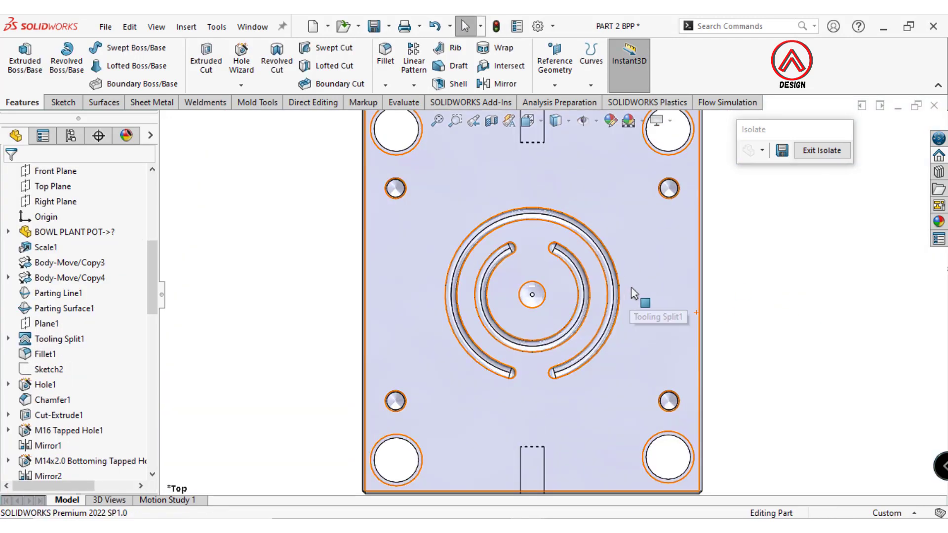
# - Sketch on the plate face and offset the outer ring slot edge by 2 mm
pyautogui.click(634, 294)
pyautogui.click(66, 106)
pyautogui.click(19, 57)
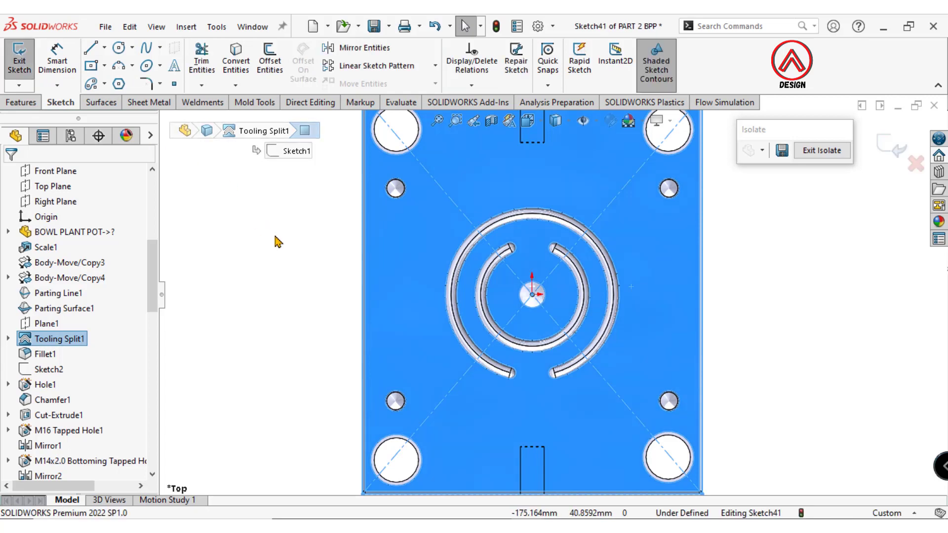
pyautogui.click(269, 69)
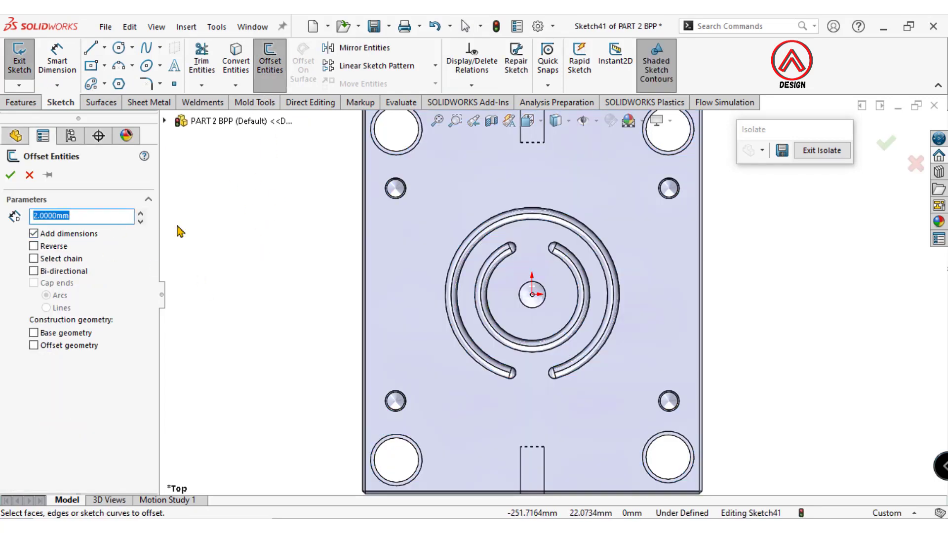
pyautogui.click(510, 220)
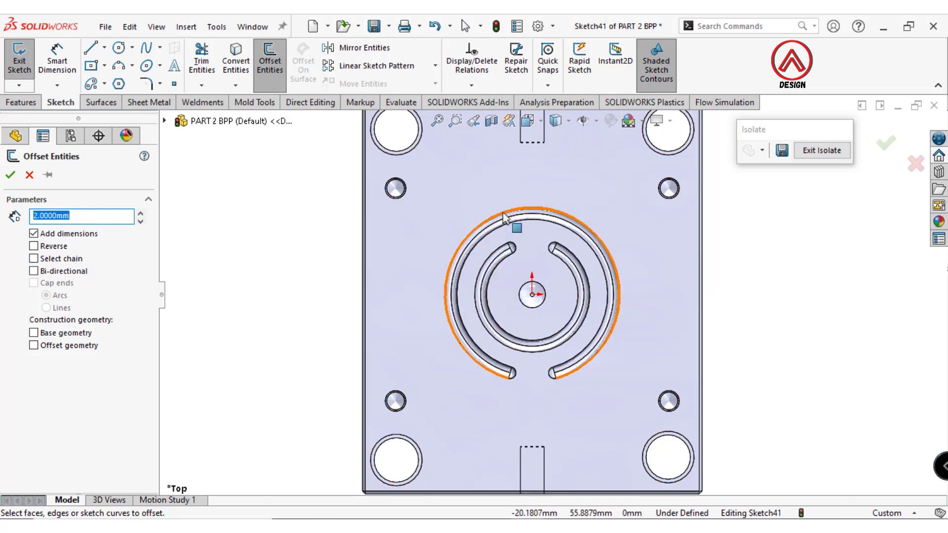
pyautogui.scroll(-3, 532, 364)
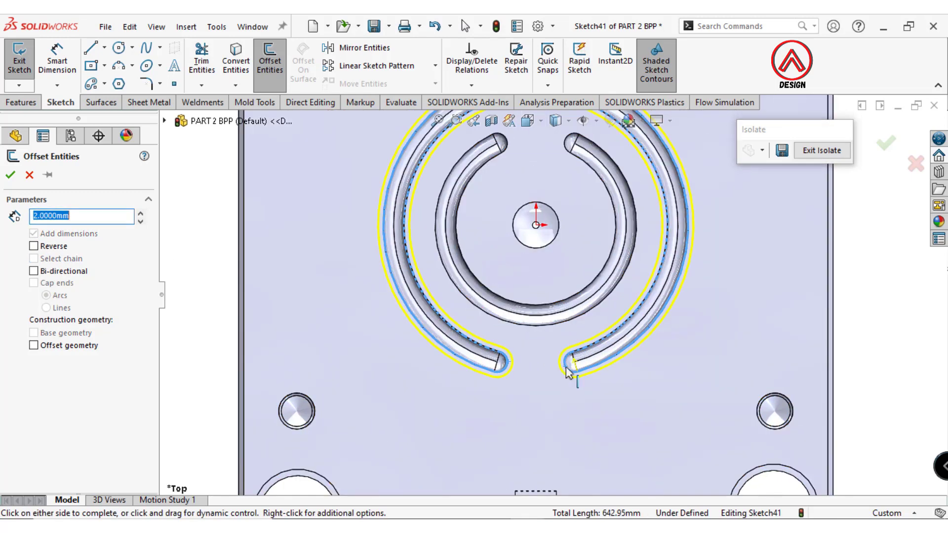
pyautogui.press('Return')
# - Offset the inner ring slot edges, arcs and end cap by 2 mm
pyautogui.click(266, 70)
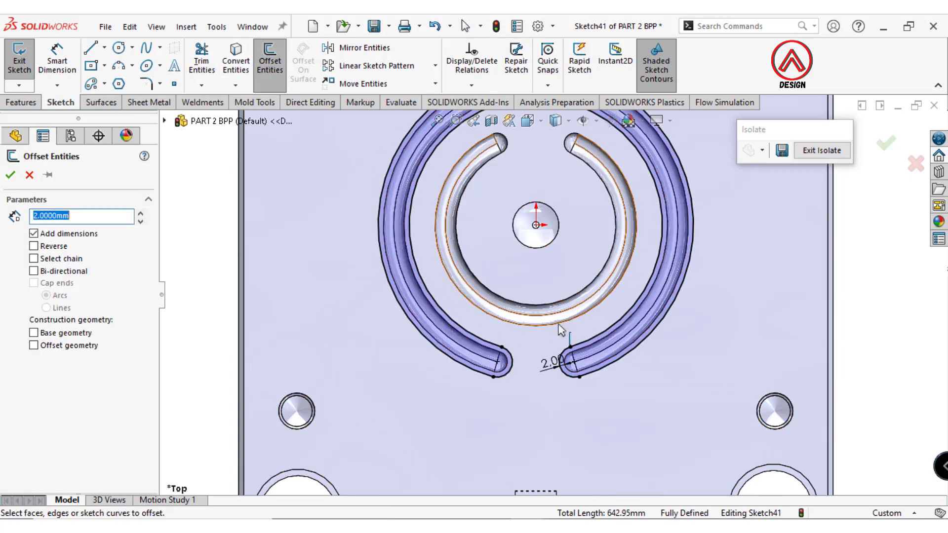
pyautogui.click(525, 311)
pyautogui.click(525, 310)
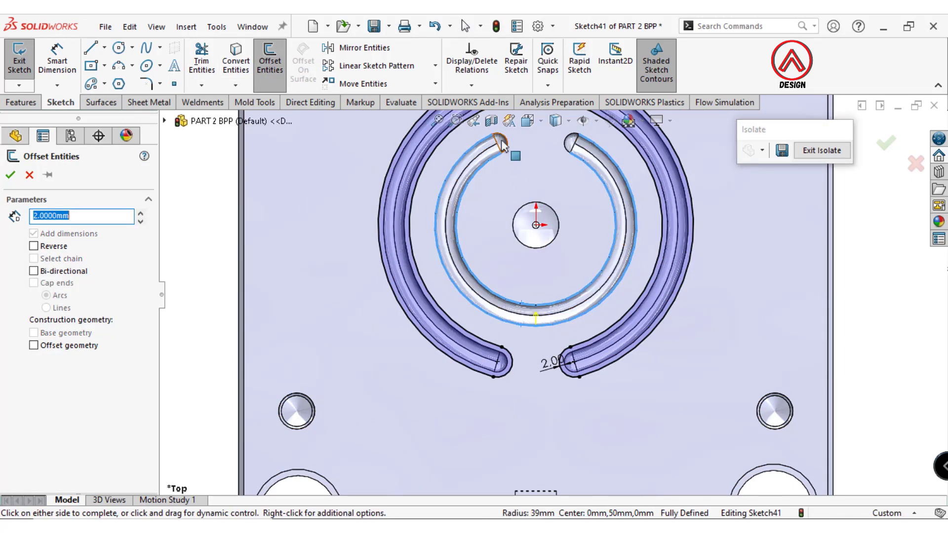
pyautogui.click(567, 151)
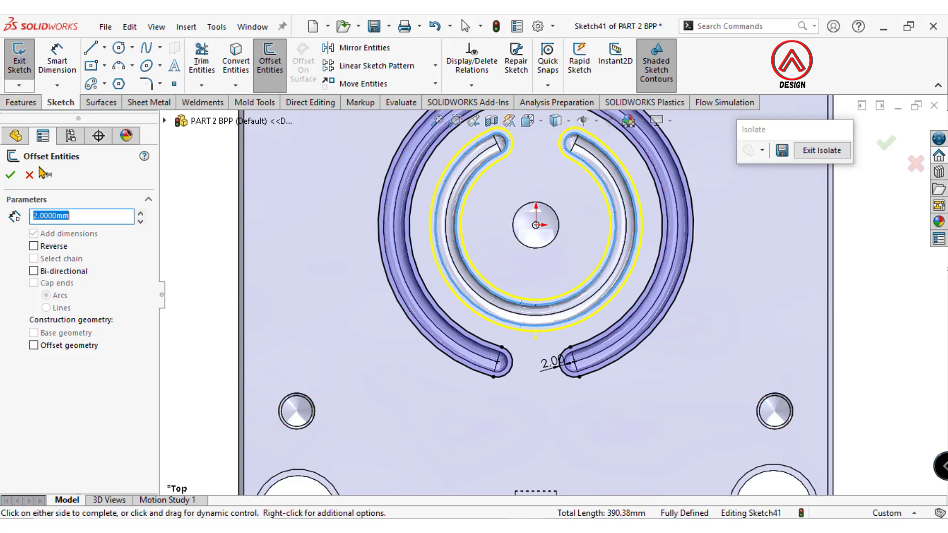
pyautogui.click(11, 175)
# - Cut the offset outlines as a 2.5 mm thin-feature groove 1.4 mm deep
pyautogui.click(22, 102)
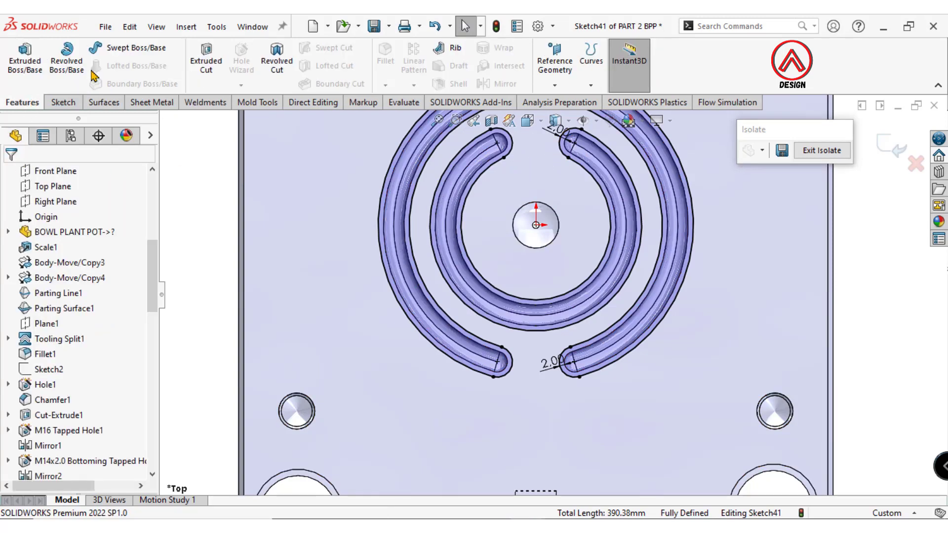
pyautogui.click(206, 62)
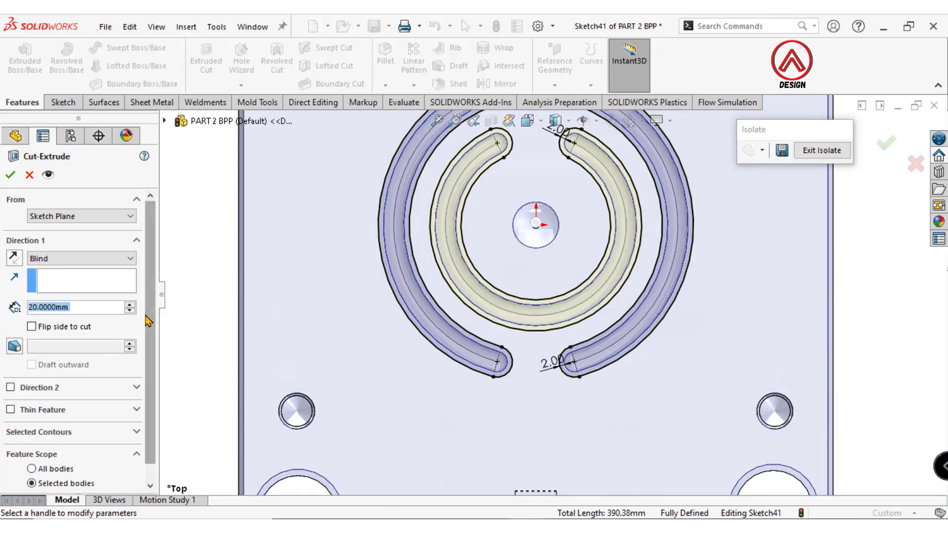
pyautogui.click(10, 410)
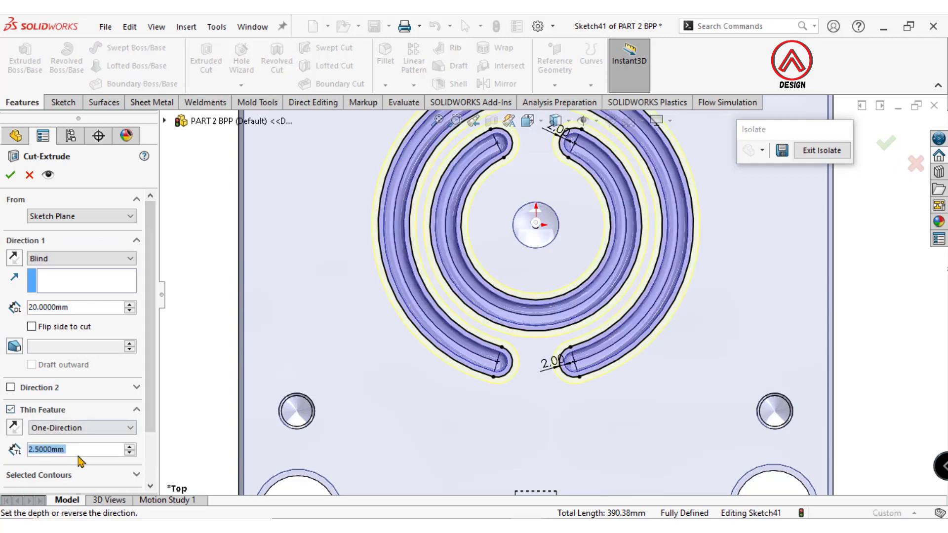
pyautogui.doubleClick(73, 308)
pyautogui.write('1.4')
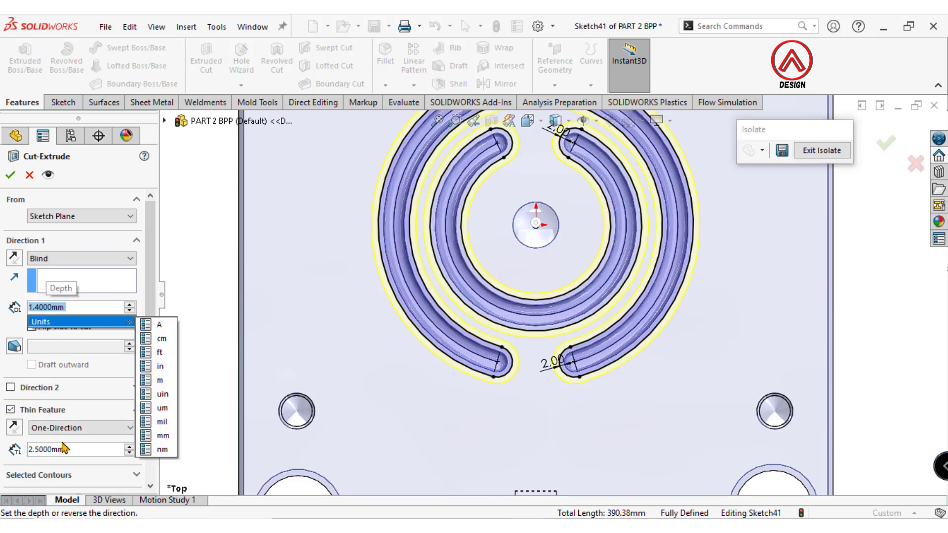
pyautogui.click(105, 396)
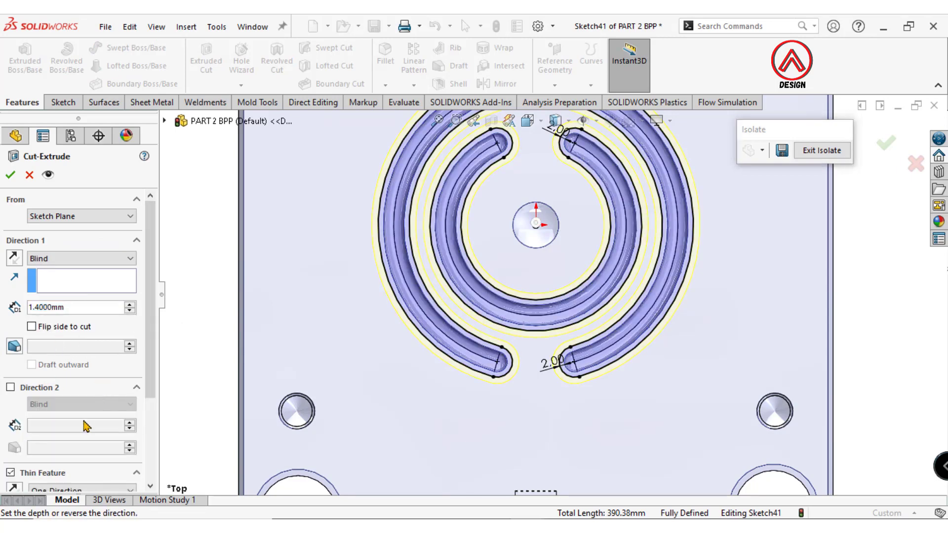
pyautogui.scroll(-3, 44, 463)
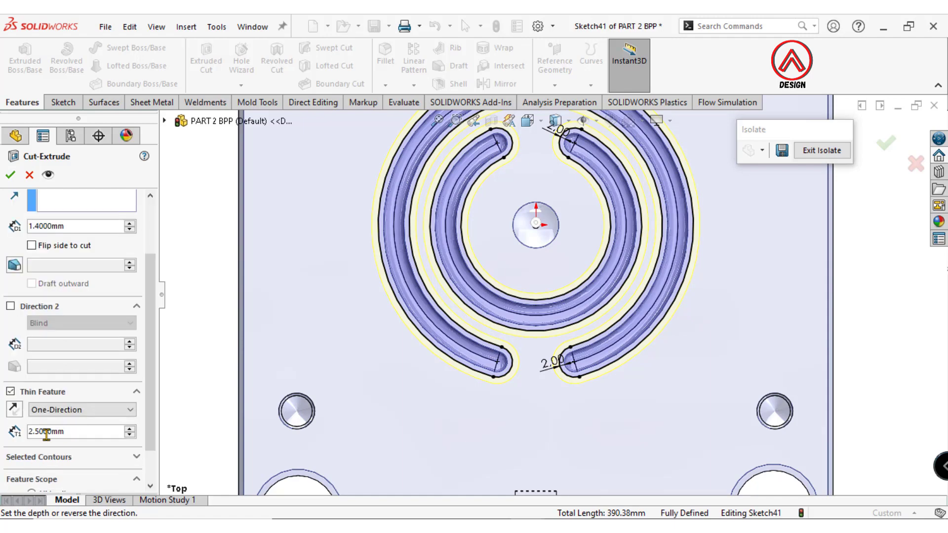
pyautogui.click(10, 174)
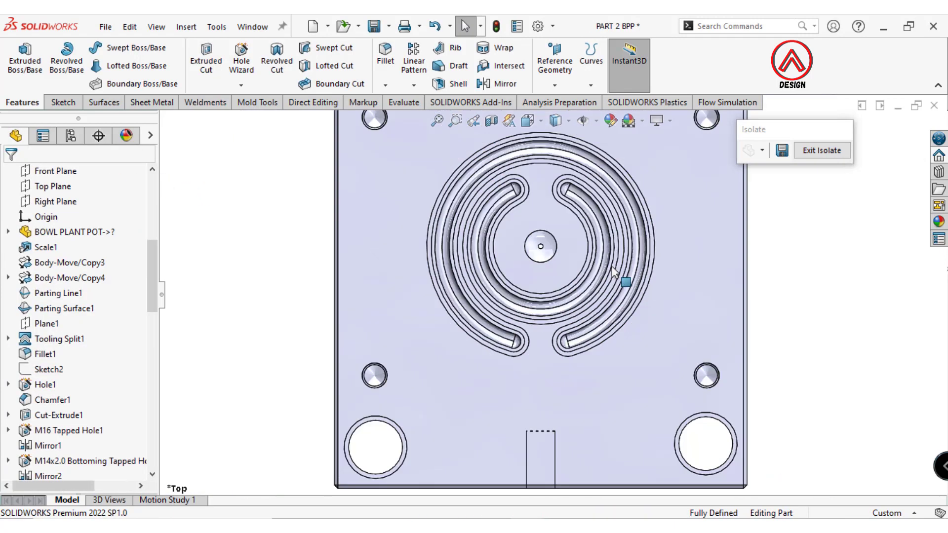
# - Restore the full plate stack, then isolate the top plate, Boss-Extrude2
pyautogui.moveTo(515, 325)
pyautogui.mouseDown(button='middle')
pyautogui.moveTo(425, 230)
pyautogui.moveTo(540, 350)
pyautogui.mouseUp(button='middle')
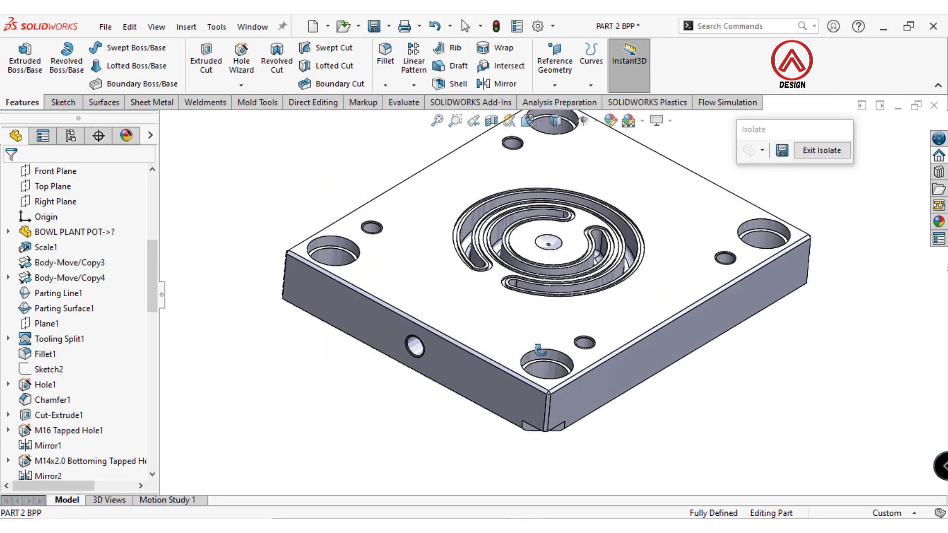
pyautogui.click(833, 157)
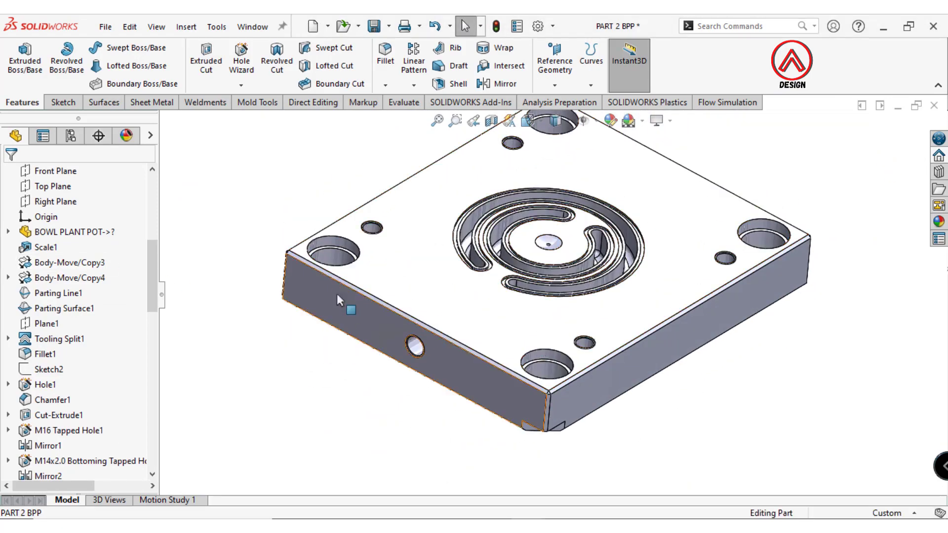
pyautogui.rightClick(476, 296)
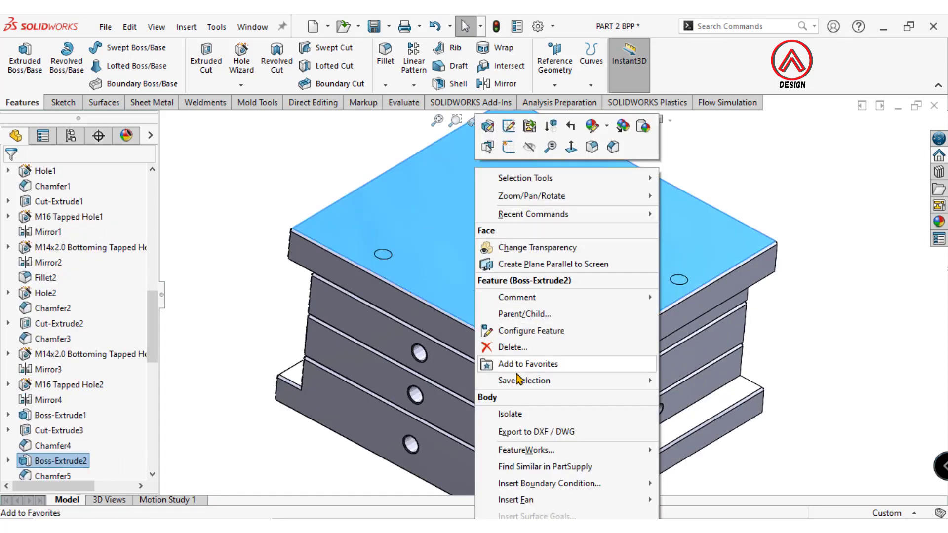
pyautogui.click(263, 191)
pyautogui.click(312, 259)
pyautogui.keyDown('ctrl'); pyautogui.click(316, 296); pyautogui.keyUp('ctrl')
pyautogui.rightClick(316, 276)
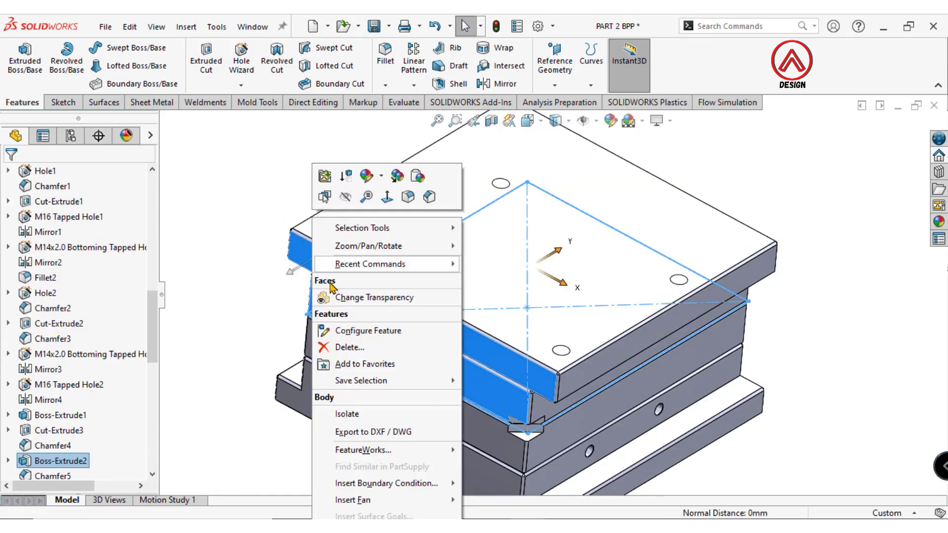
pyautogui.click(373, 415)
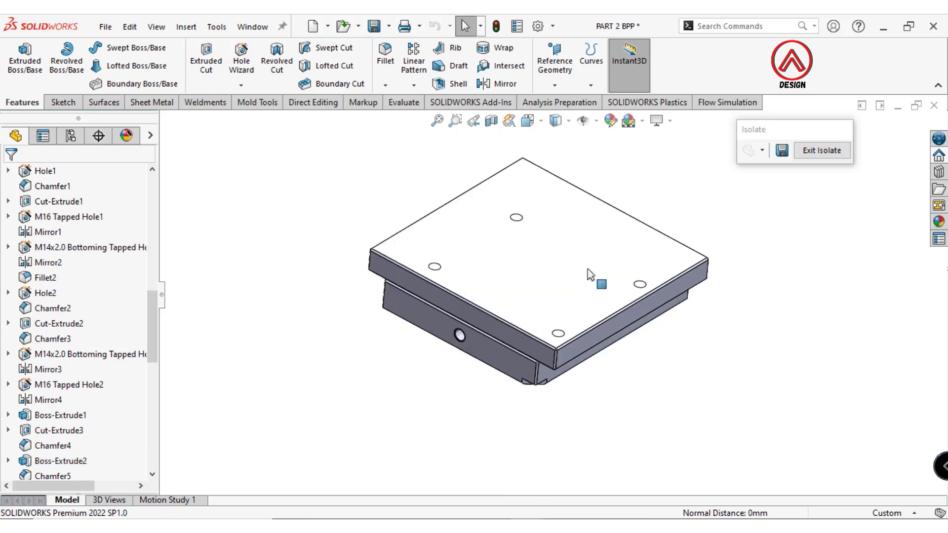
# - Turn the isolated plate so its top face is seen head-on
pyautogui.click(557, 244)
pyautogui.click(706, 214)
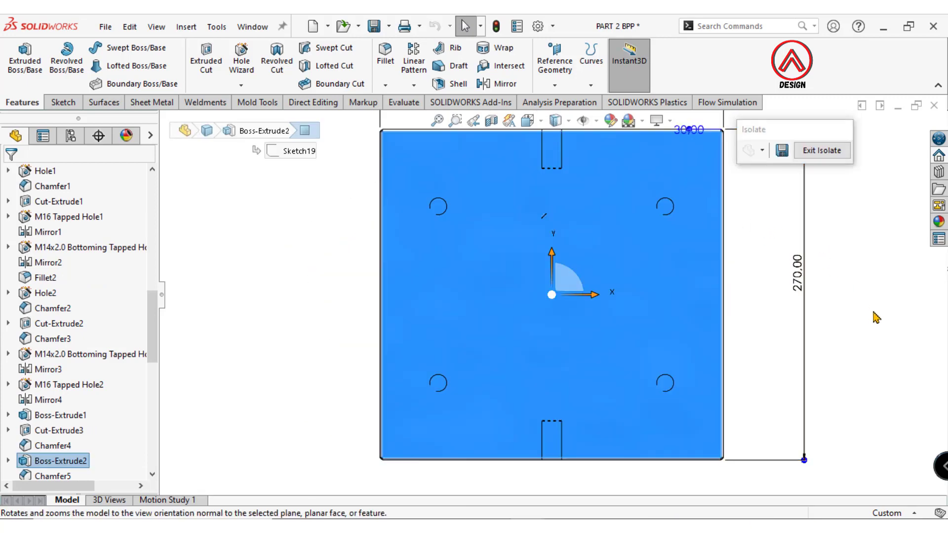
pyautogui.click(875, 347)
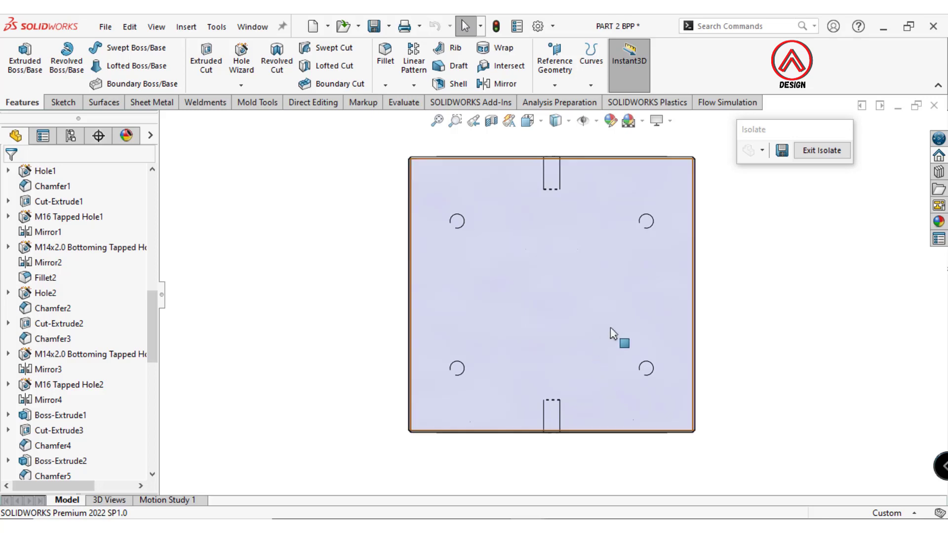
pyautogui.moveTo(618, 335)
pyautogui.mouseDown(button='middle')
pyautogui.moveTo(608, 290)
pyautogui.moveTo(567, 215)
pyautogui.mouseUp(button='middle')
pyautogui.click(648, 209)
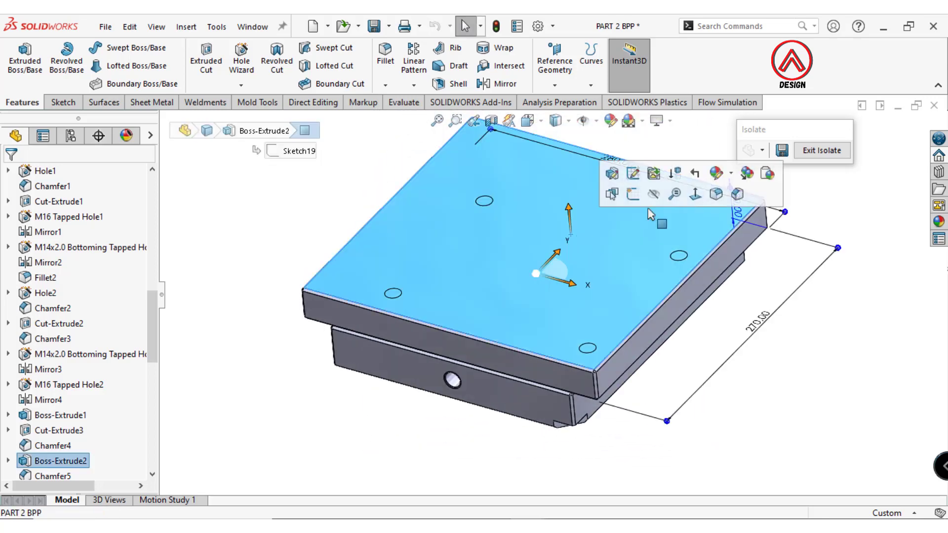
pyautogui.click(663, 189)
pyautogui.click(240, 58)
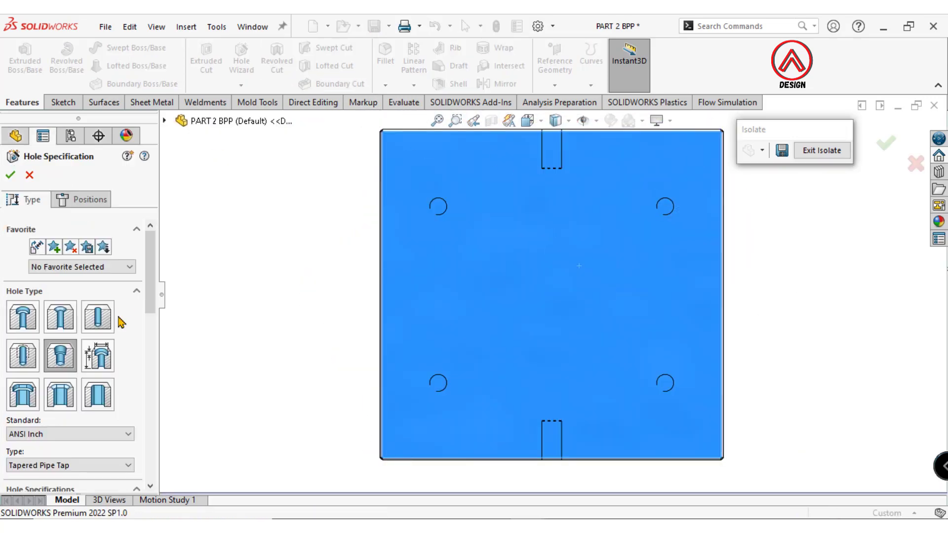
# - Define a counterbore hole: HASCO Metric, Socket Head Cap Screw, M14, Through All
pyautogui.click(26, 323)
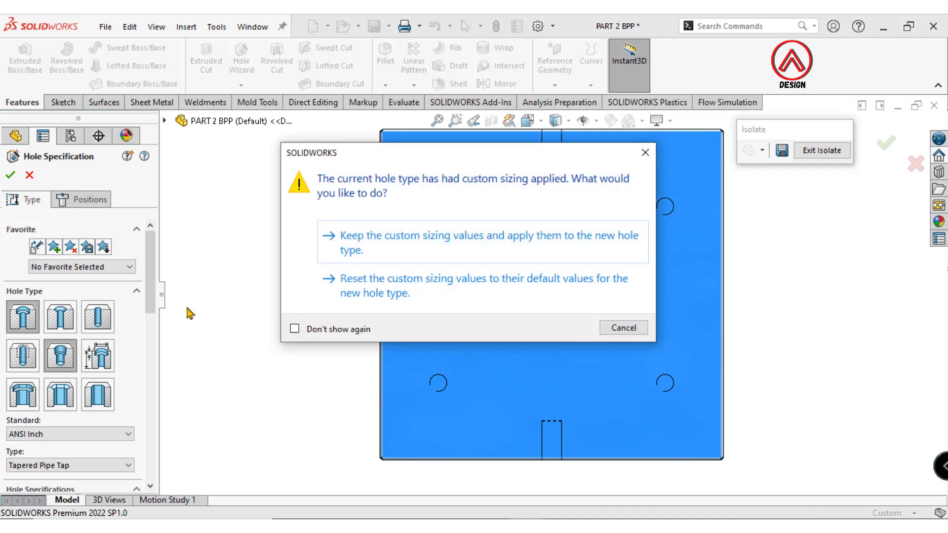
pyautogui.click(404, 248)
pyautogui.moveTo(150, 311); pyautogui.dragTo(148, 364)
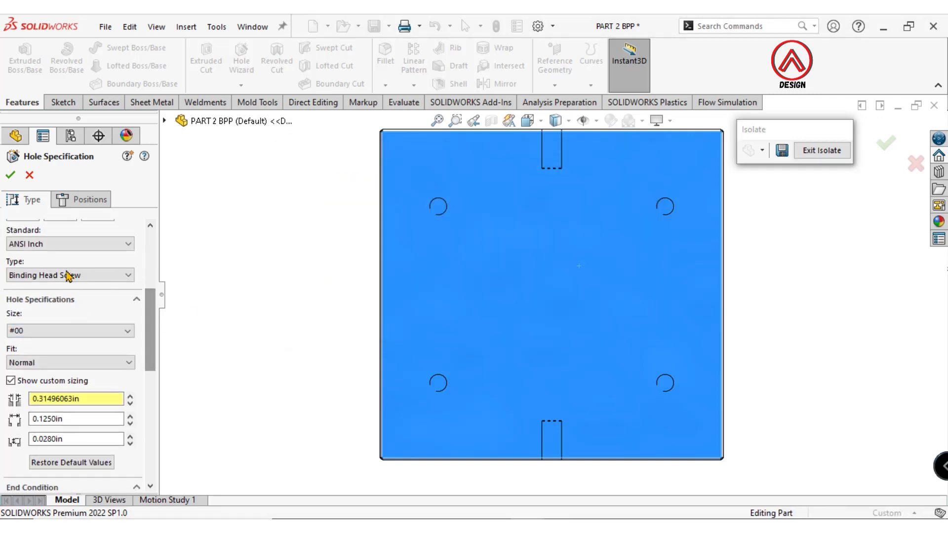
pyautogui.click(60, 244)
pyautogui.click(44, 355)
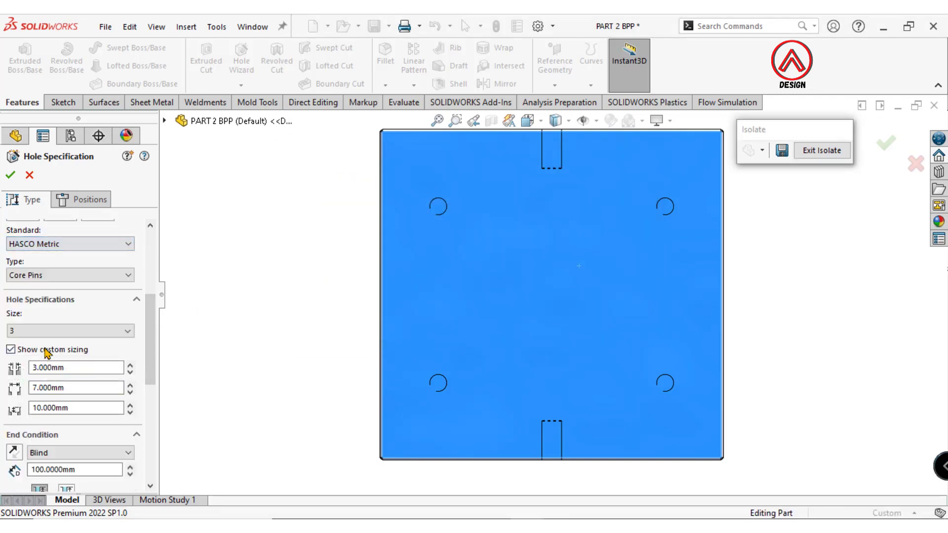
pyautogui.click(56, 277)
pyautogui.click(49, 341)
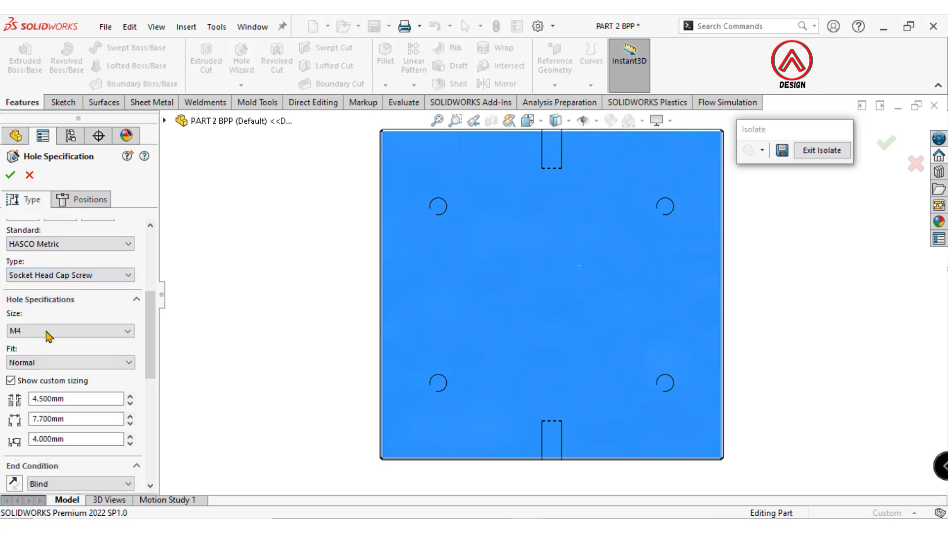
pyautogui.click(54, 331)
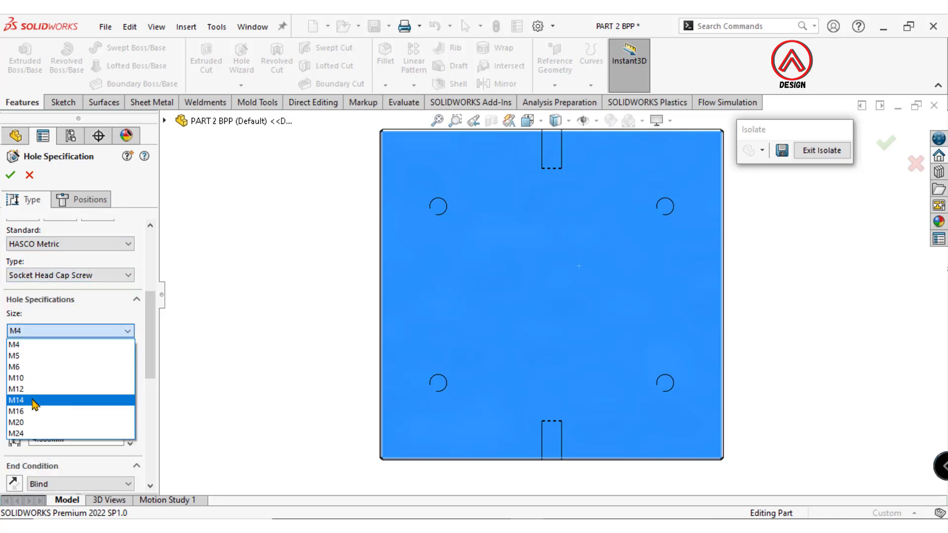
pyautogui.click(35, 398)
pyautogui.scroll(-3, 148, 370)
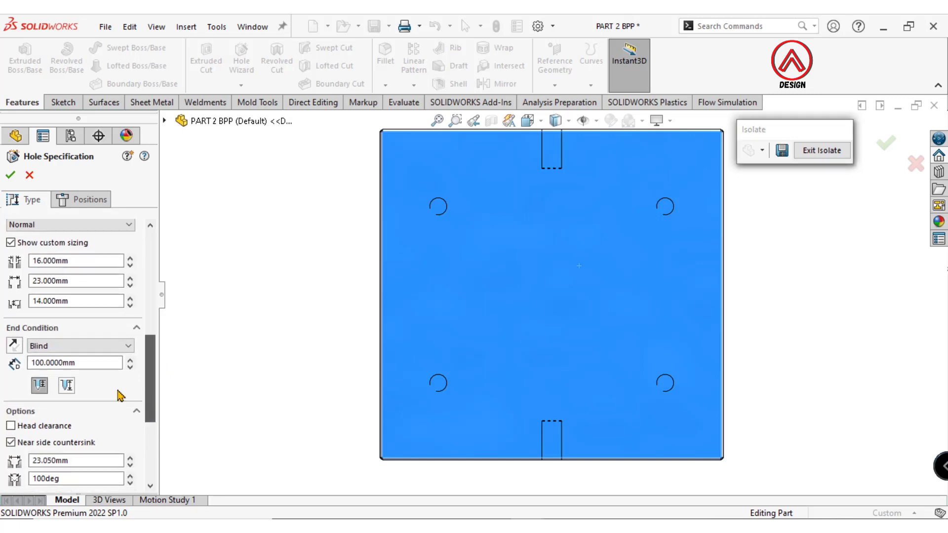
pyautogui.click(92, 346)
pyautogui.click(79, 365)
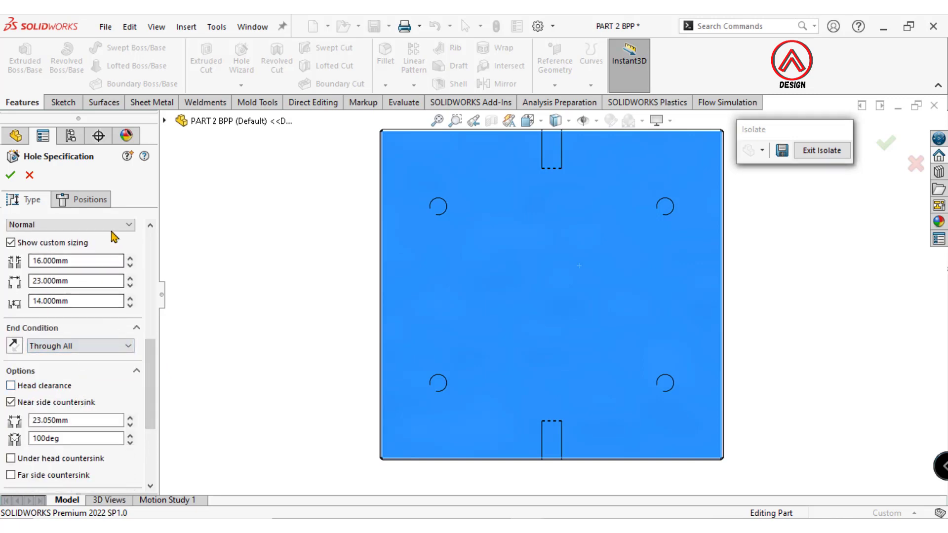
pyautogui.click(84, 200)
# - Place the four holes on the corner circles, select the plate body, and create them
pyautogui.click(555, 121)
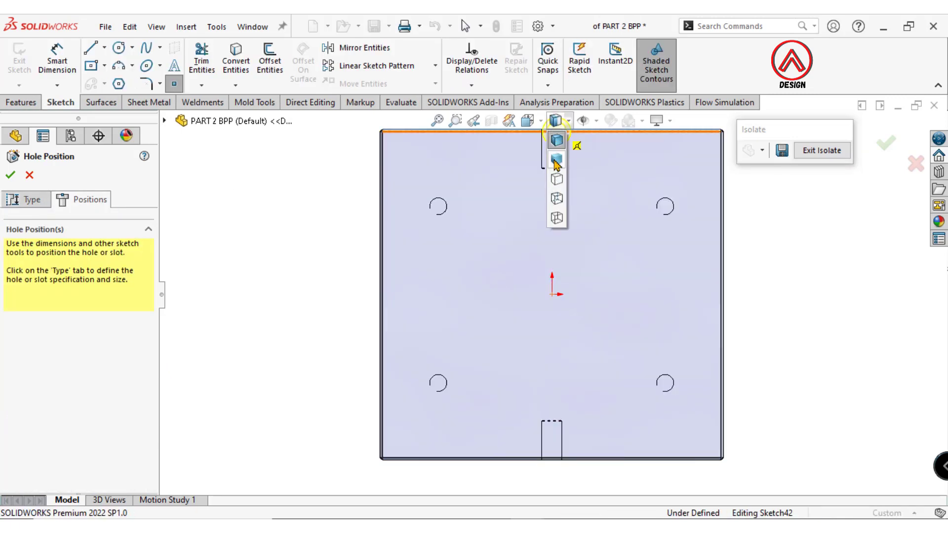
pyautogui.click(556, 198)
pyautogui.scroll(-4, 432, 209)
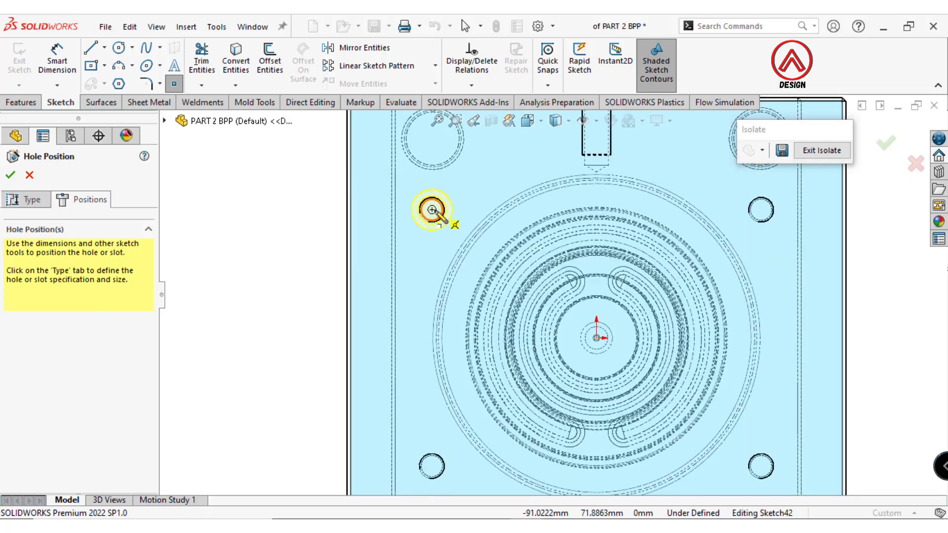
pyautogui.click(431, 209)
pyautogui.click(432, 466)
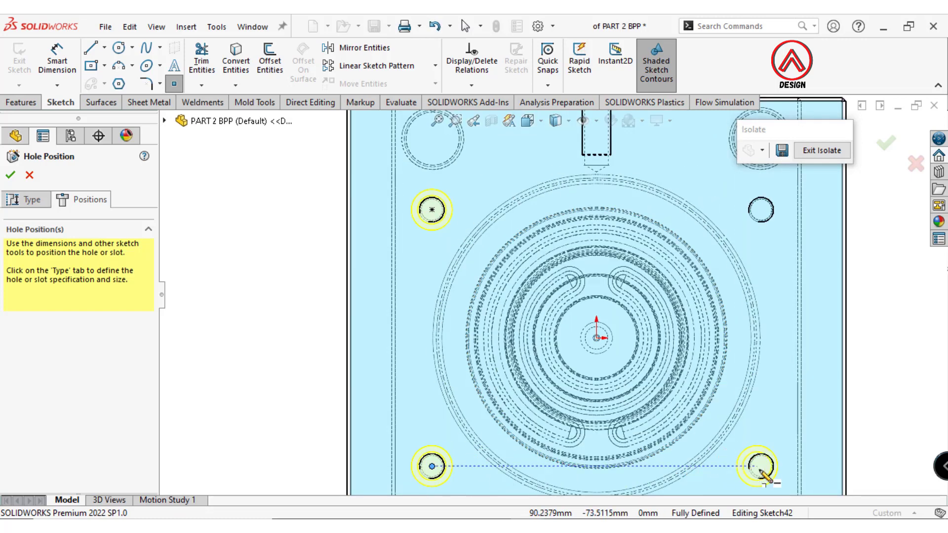
pyautogui.click(762, 468)
pyautogui.click(761, 210)
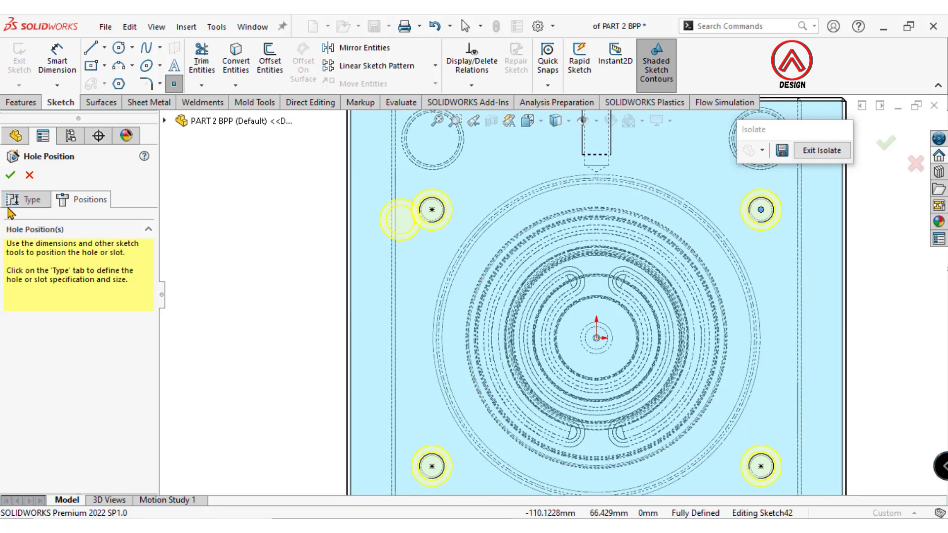
pyautogui.click(24, 199)
pyautogui.moveTo(148, 264); pyautogui.dragTo(150, 390)
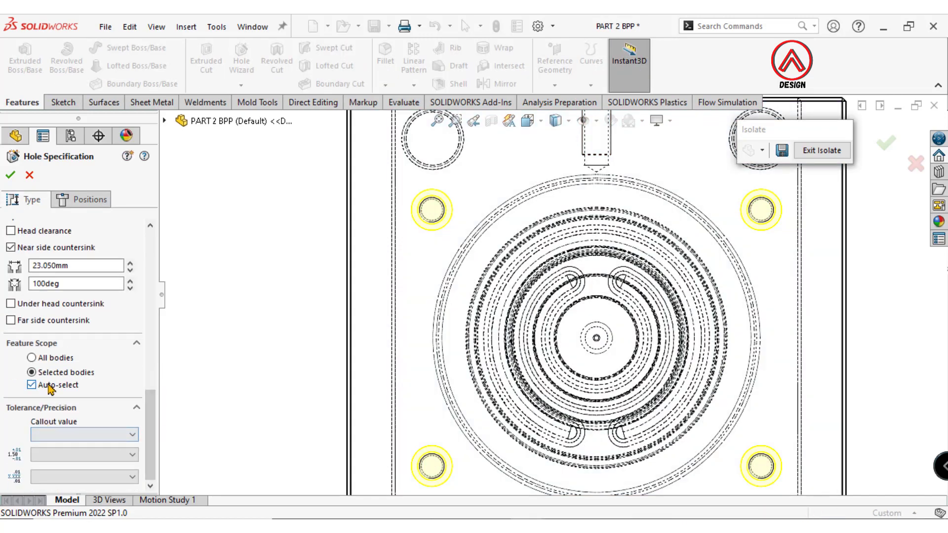
pyautogui.click(31, 385)
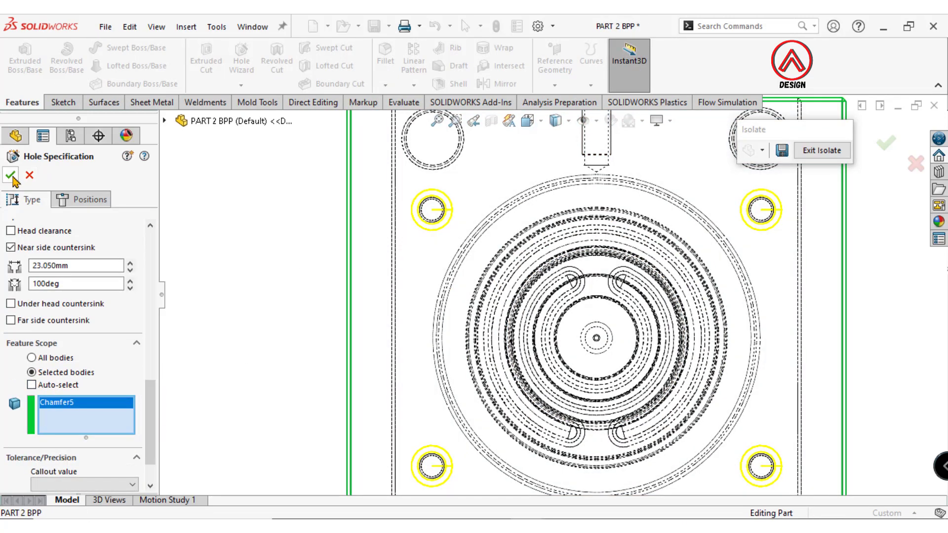
pyautogui.moveTo(473, 269)
pyautogui.mouseDown(button='middle')
pyautogui.moveTo(427, 208)
pyautogui.moveTo(470, 211)
pyautogui.moveTo(517, 264)
pyautogui.mouseUp(button='middle')
pyautogui.press('Return')
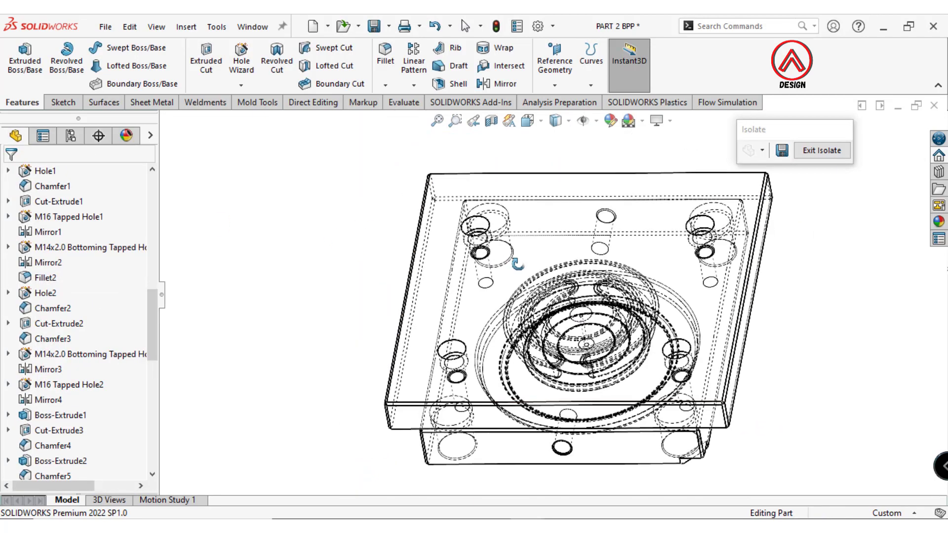
# - Face the top face again in shaded-with-edges display and select it
pyautogui.click(568, 220)
pyautogui.click(620, 227)
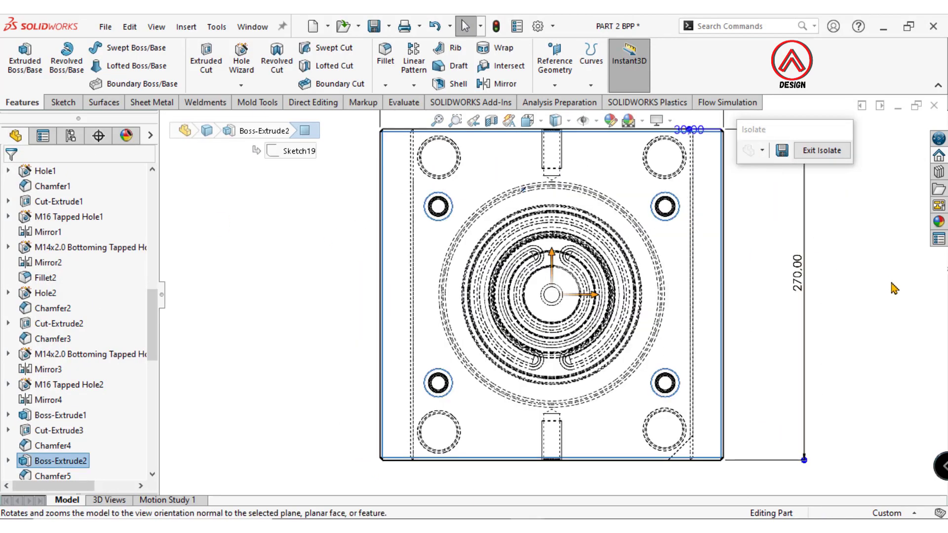
pyautogui.click(557, 121)
pyautogui.click(563, 148)
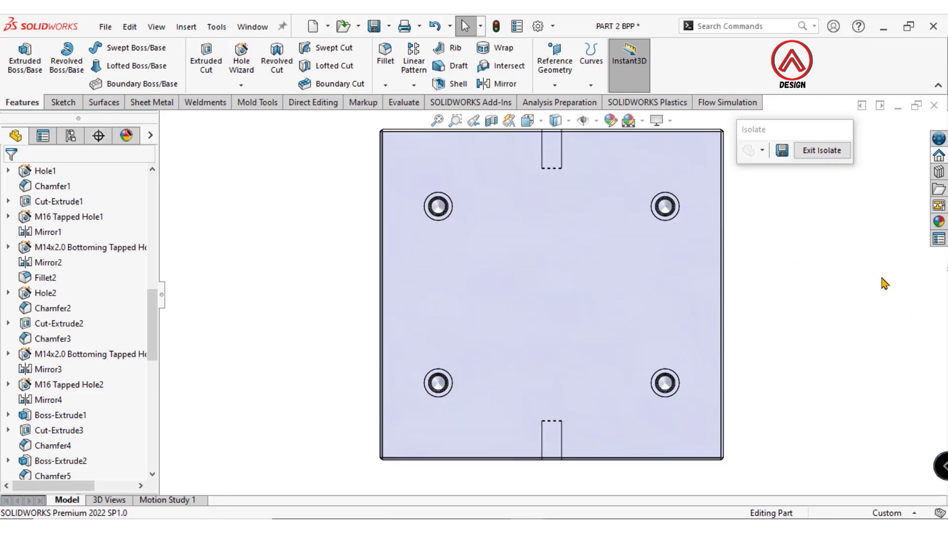
pyautogui.click(567, 299)
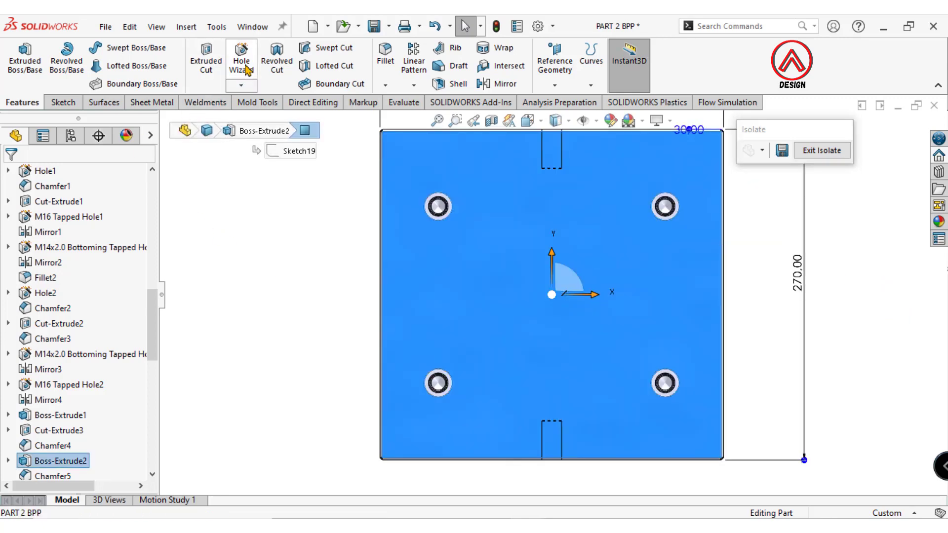
# - Define a legacy counterbored hole: Ø40.5 mm through, Ø100 mm counterbore 5 mm deep
pyautogui.click(250, 65)
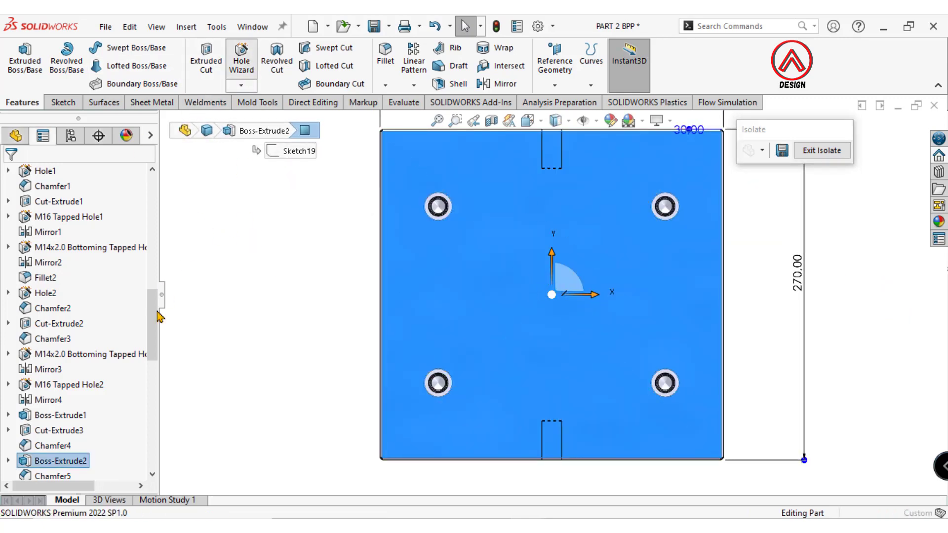
pyautogui.moveTo(152, 313); pyautogui.dragTo(150, 348)
pyautogui.click(95, 266)
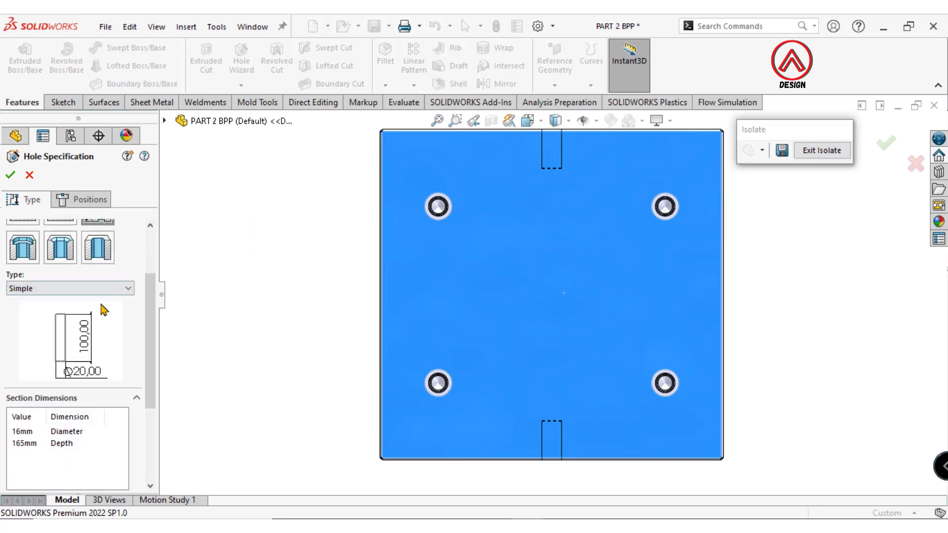
pyautogui.click(49, 289)
pyautogui.click(60, 354)
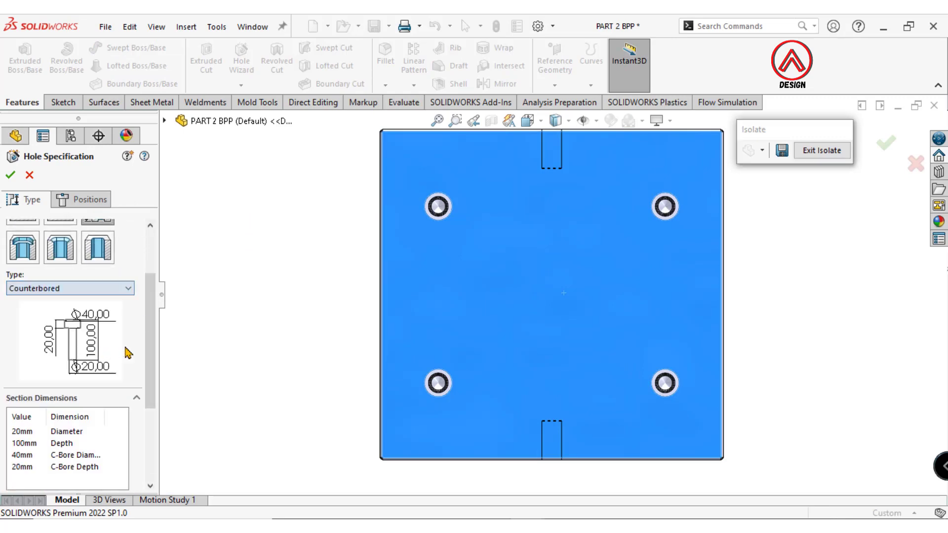
pyautogui.moveTo(150, 352); pyautogui.dragTo(150, 406)
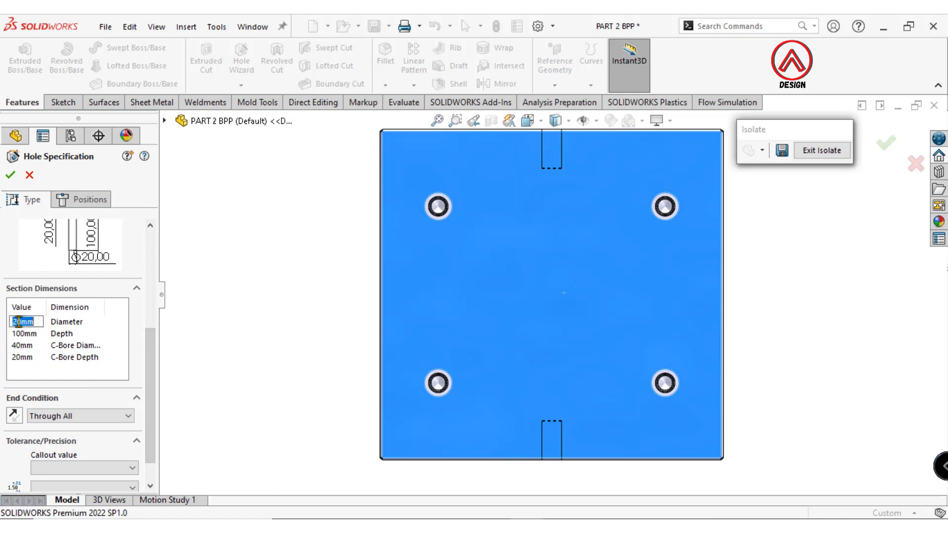
pyautogui.moveTo(23, 322); pyautogui.dragTo(10, 322)
pyautogui.write('4')
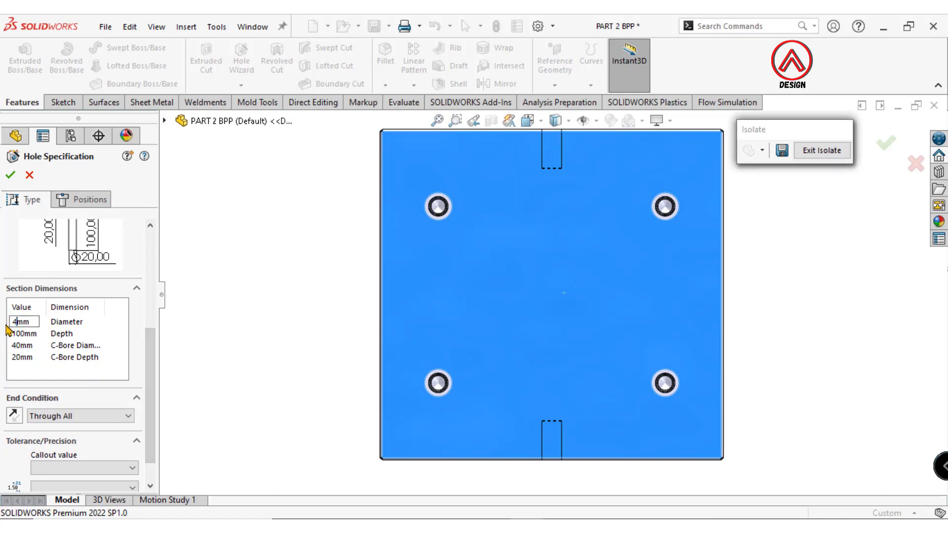
pyautogui.write('0.5')
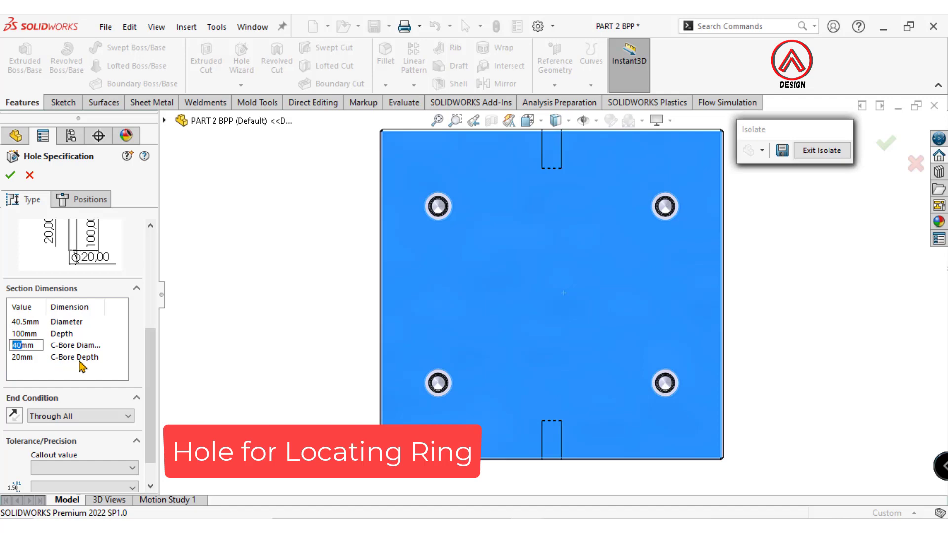
pyautogui.click(17, 357)
pyautogui.write('5')
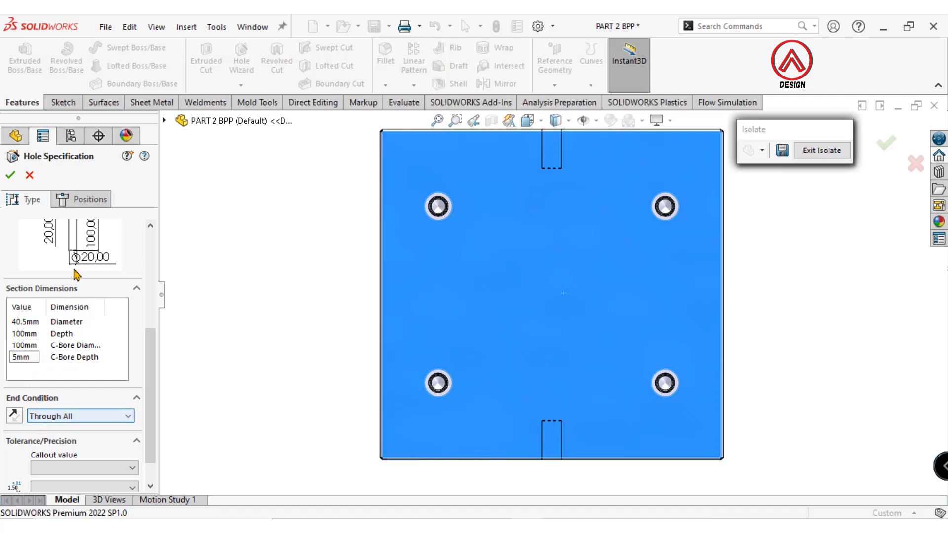
# - Place the locating-ring hole at the plate centre, cut the plate body, and zoom in
pyautogui.click(94, 204)
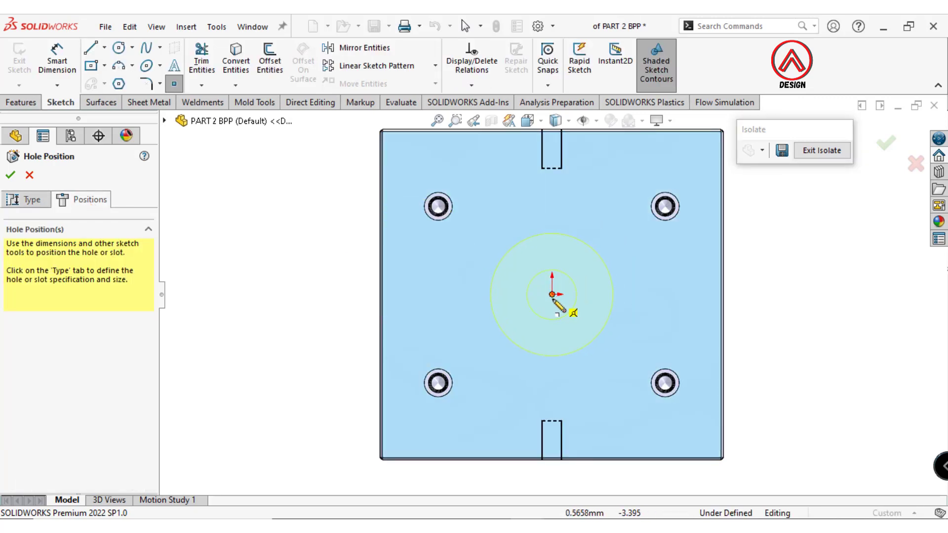
pyautogui.click(553, 296)
pyautogui.click(30, 202)
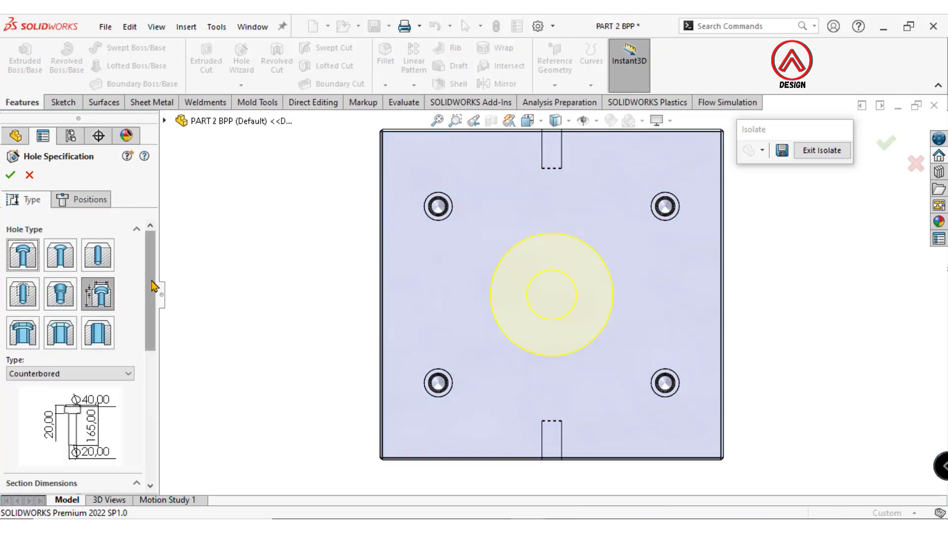
pyautogui.moveTo(153, 287); pyautogui.dragTo(134, 444)
pyautogui.click(55, 387)
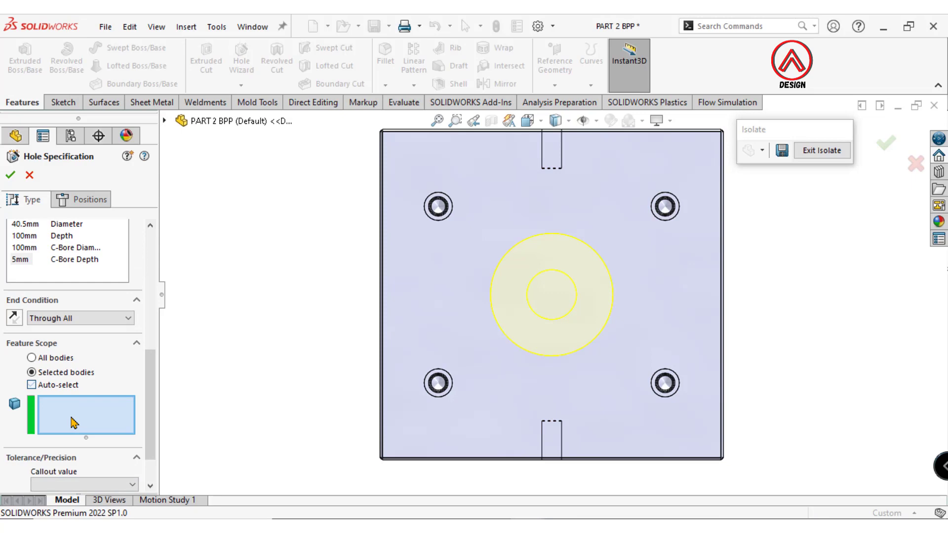
pyautogui.click(412, 315)
pyautogui.click(11, 174)
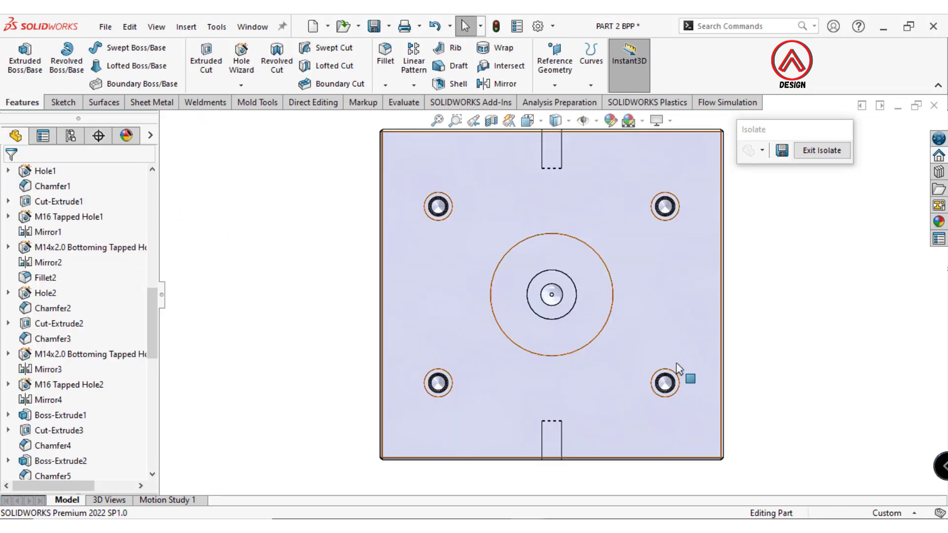
pyautogui.moveTo(681, 393); pyautogui.dragTo(580, 181, button='middle')
pyautogui.scroll(-3, 580, 180)
pyautogui.scroll(-2, 523, 188)
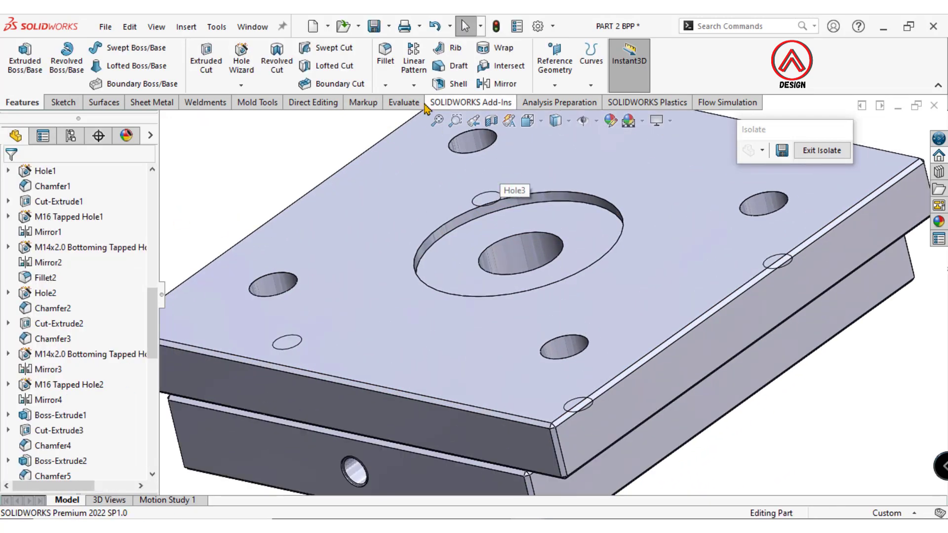
# - Chamfer the inner hole edge and outer counterbore edge at 1 mm × 45°
pyautogui.click(385, 85)
pyautogui.click(399, 121)
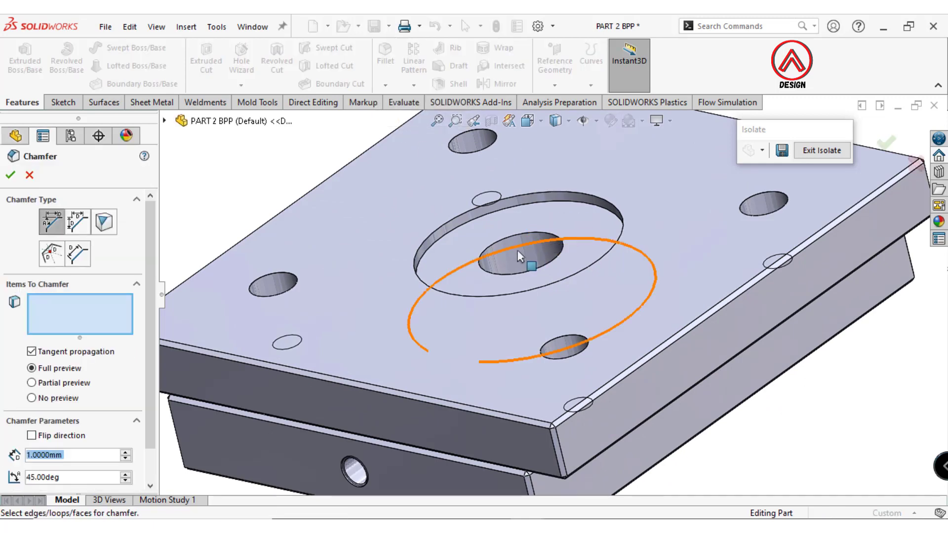
pyautogui.click(510, 238)
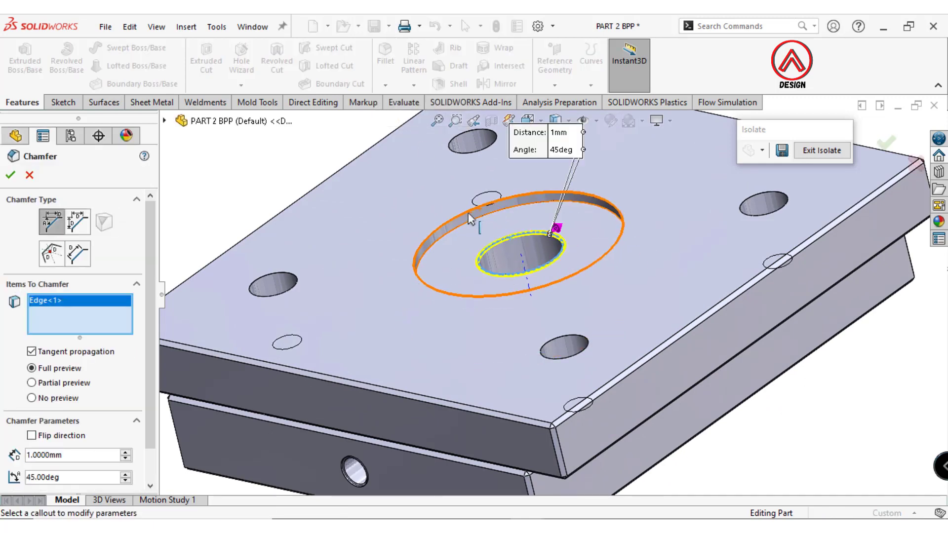
pyautogui.click(470, 218)
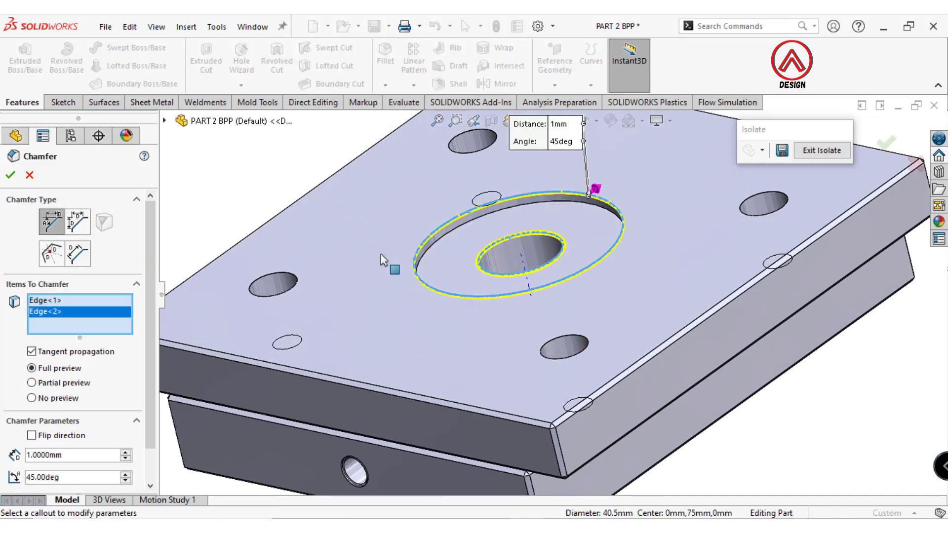
pyautogui.click(11, 175)
pyautogui.scroll(5, 599, 300)
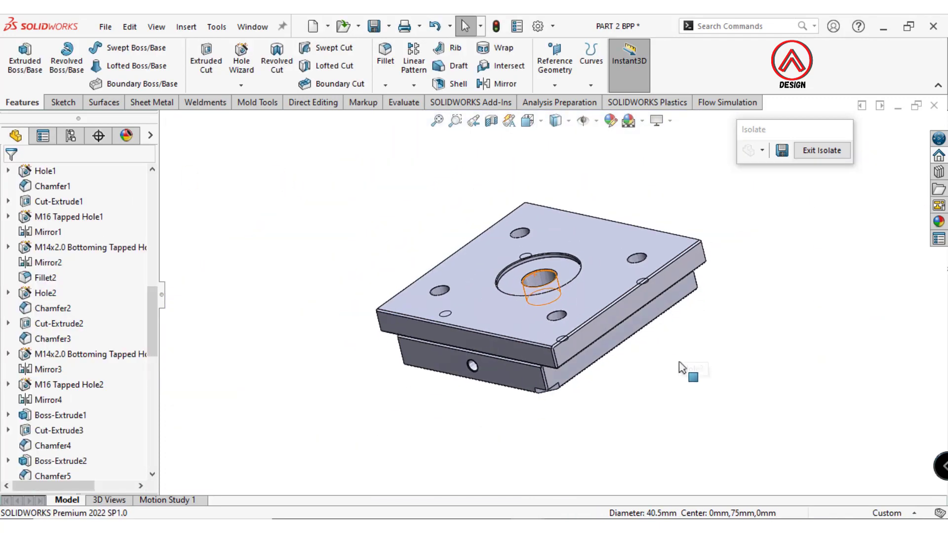
pyautogui.moveTo(681, 368); pyautogui.dragTo(652, 311, button='middle')
# - Hide the lower Tooling Split1 body, leaving only the plate visible
pyautogui.click(527, 120)
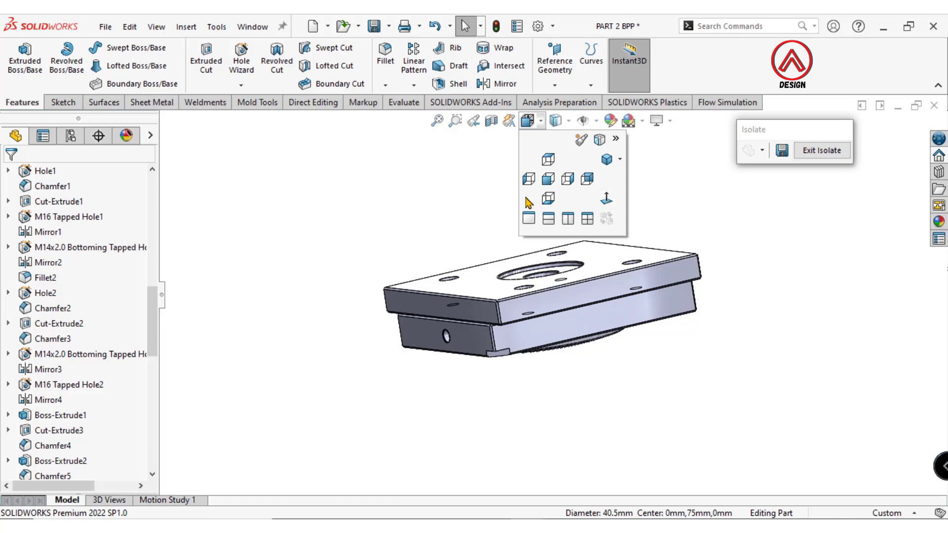
pyautogui.click(640, 381)
pyautogui.rightClick(604, 295)
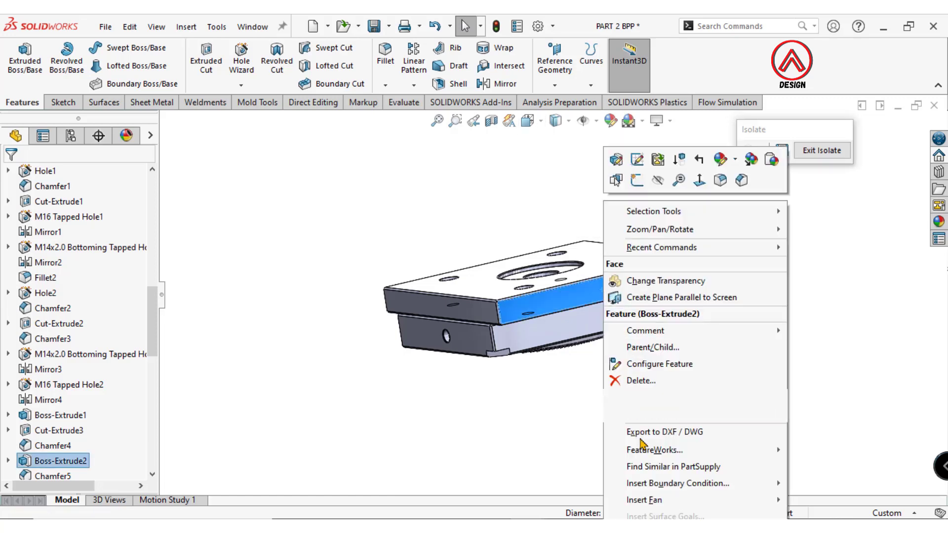
pyautogui.click(563, 326)
pyautogui.click(599, 298)
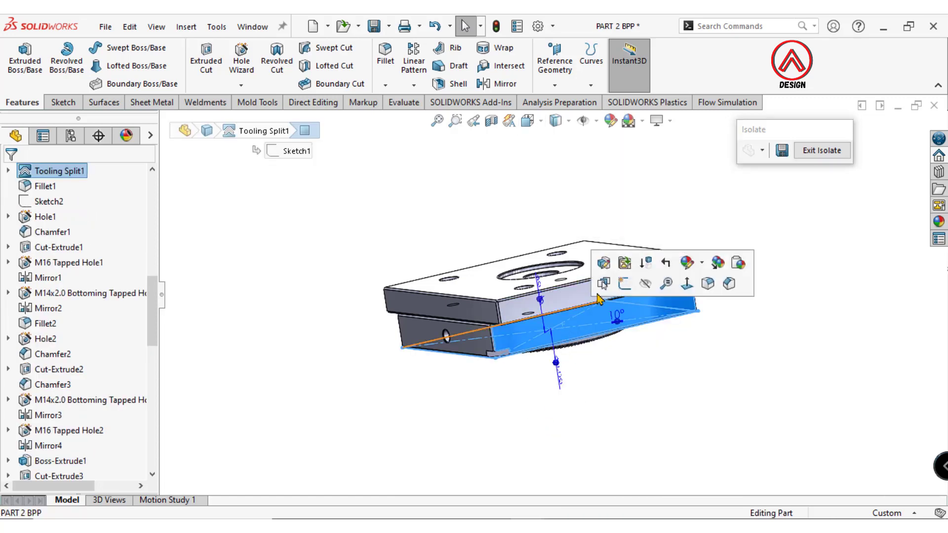
pyautogui.click(644, 283)
# - Orient the view Normal To the plate's top face
pyautogui.moveTo(675, 400); pyautogui.dragTo(579, 155, button='middle')
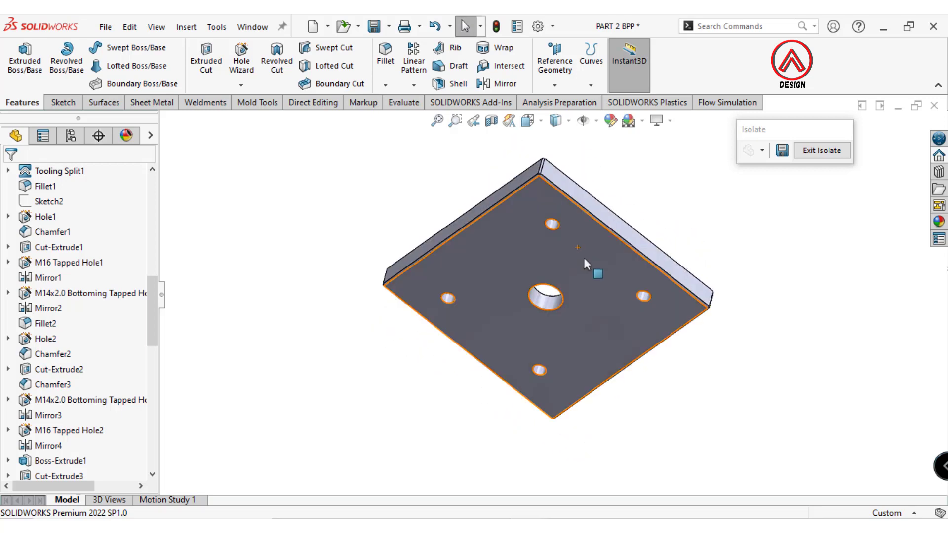
pyautogui.click(583, 257)
pyautogui.click(676, 221)
pyautogui.click(251, 330)
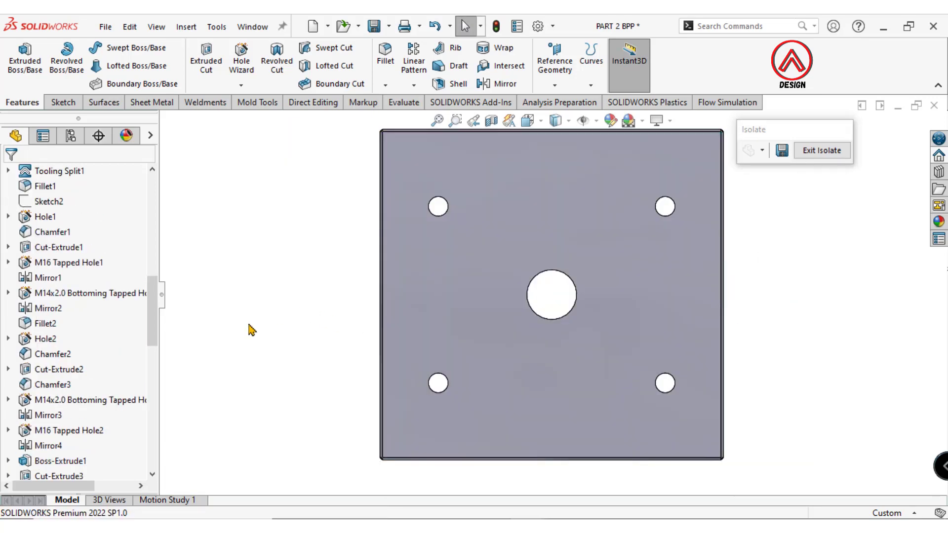
# - Show Sketch40 from under Cut-Extrude6 on the plate, then select the plate face
pyautogui.moveTo(152, 335); pyautogui.dragTo(149, 457)
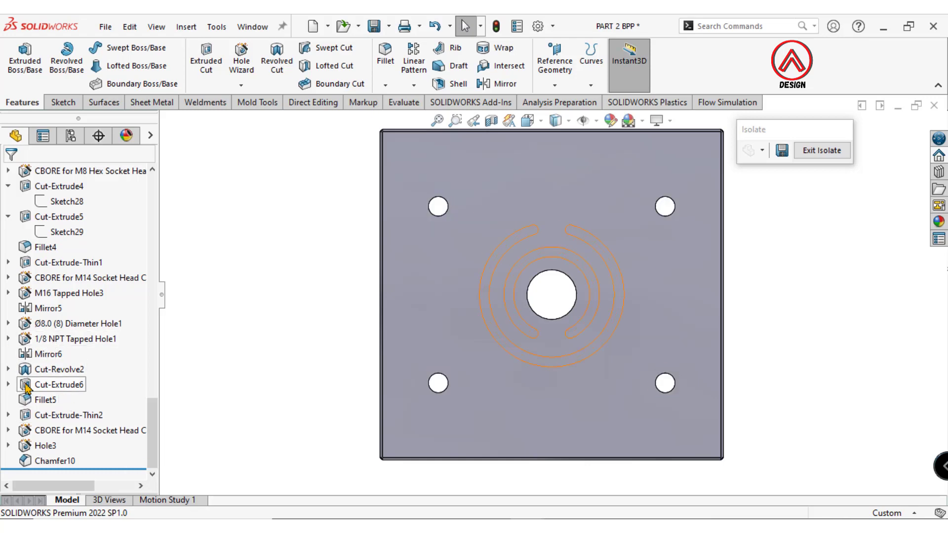
pyautogui.click(9, 385)
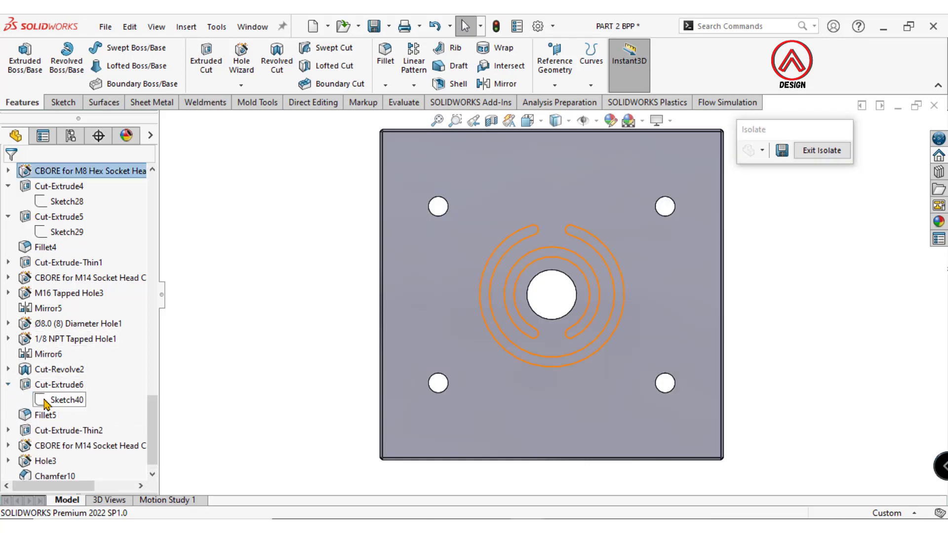
pyautogui.click(67, 400)
pyautogui.click(119, 364)
pyautogui.click(296, 314)
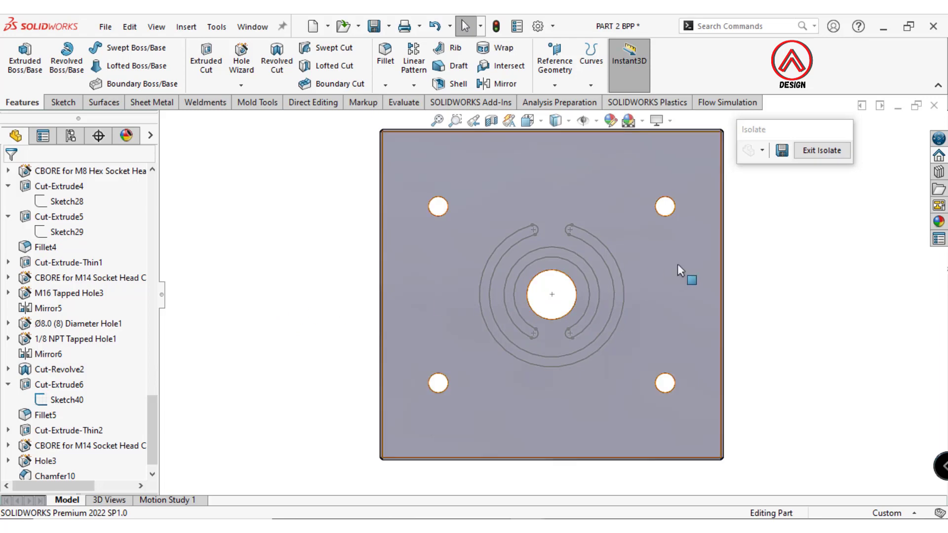
pyautogui.scroll(-3, 612, 270)
pyautogui.click(592, 260)
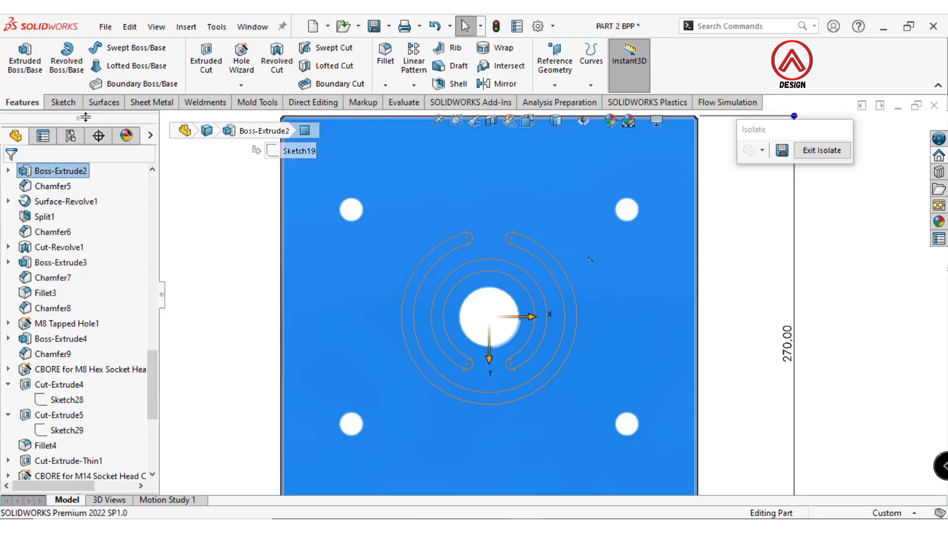
# - Start a Hole Wizard hole of type Hole, ISO standard, Drill sizes, size Ø8.0
pyautogui.click(241, 65)
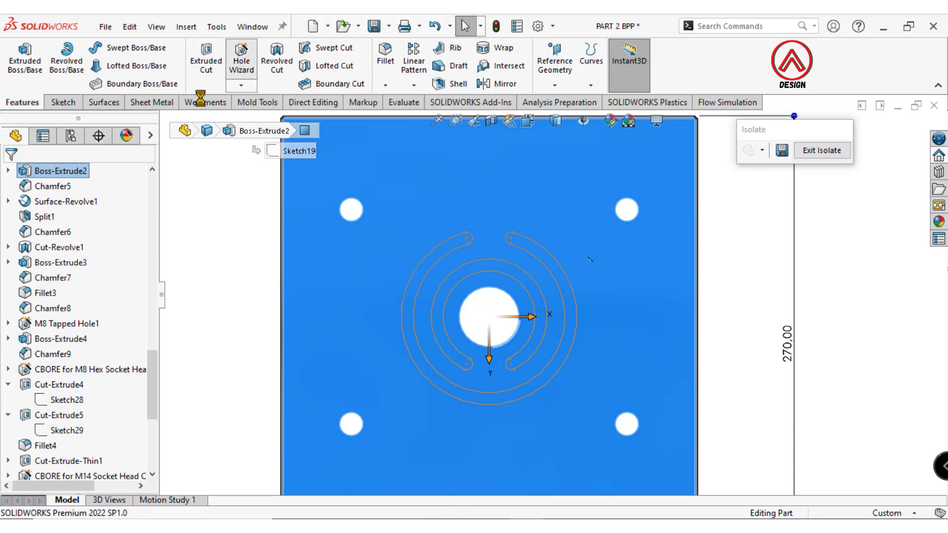
pyautogui.click(100, 262)
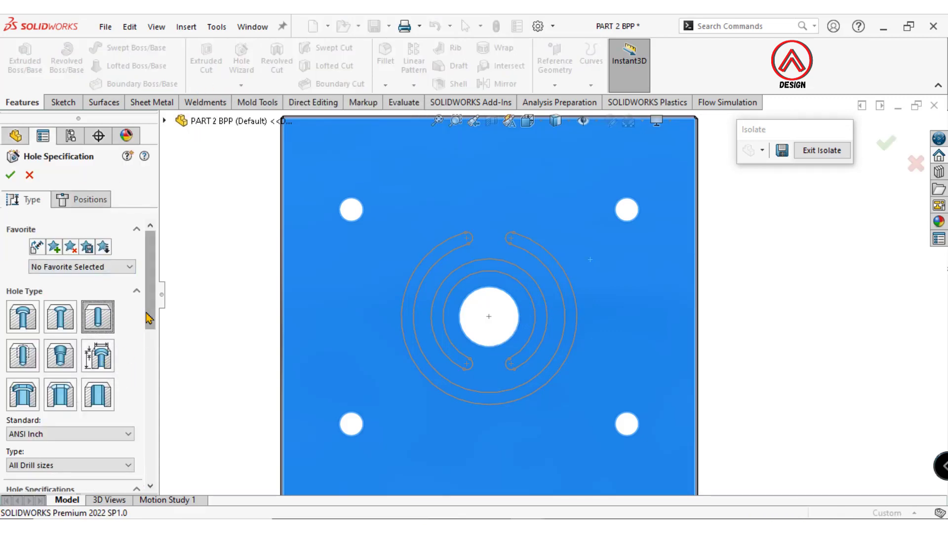
pyautogui.scroll(-3, 148, 319)
pyautogui.click(69, 291)
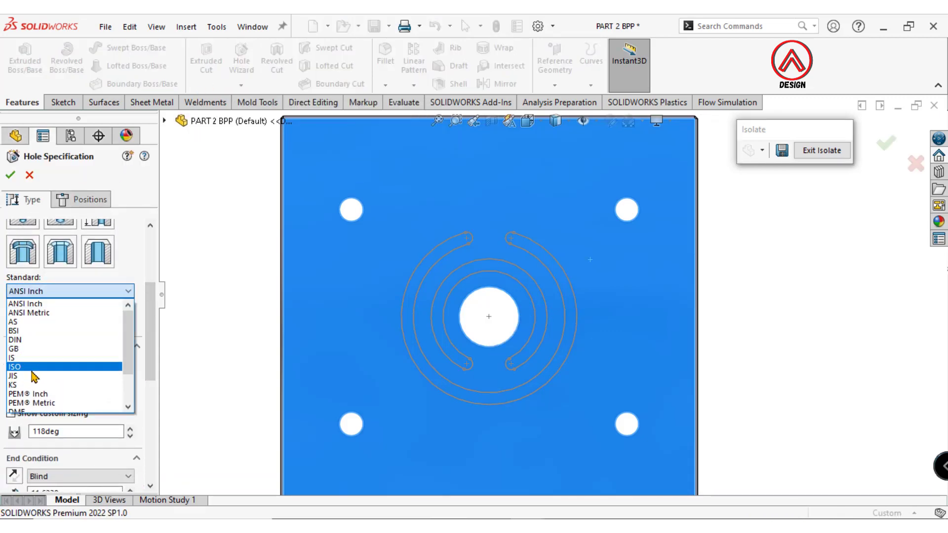
pyautogui.click(32, 368)
pyautogui.click(78, 323)
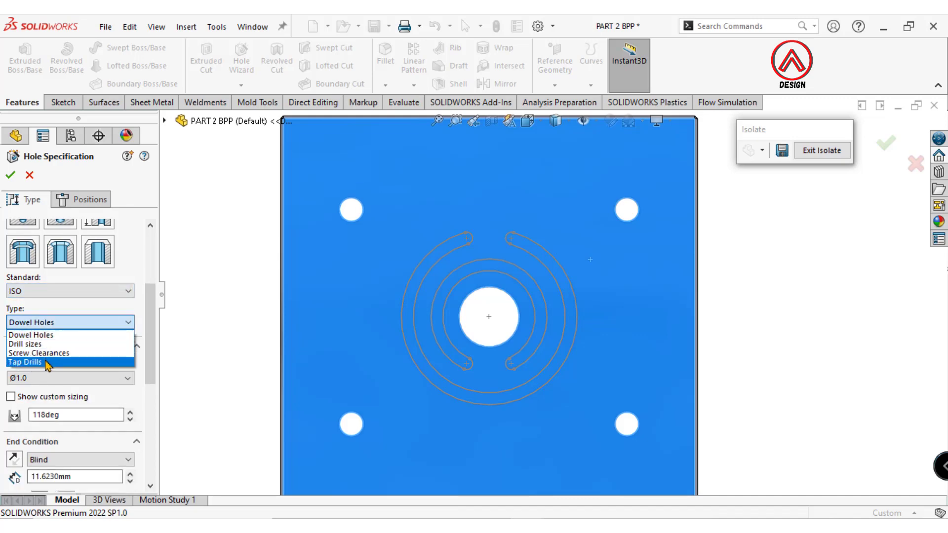
pyautogui.click(49, 344)
pyautogui.click(116, 378)
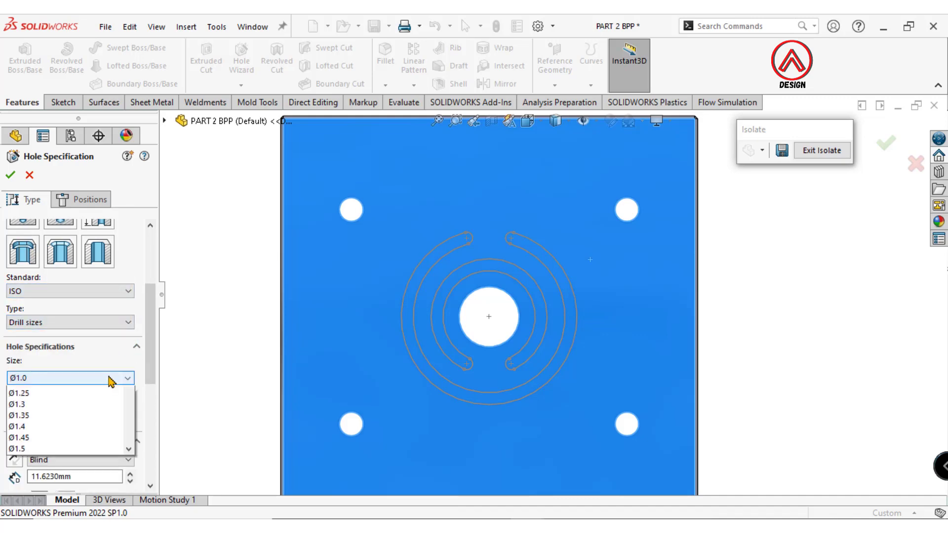
pyautogui.moveTo(128, 418); pyautogui.dragTo(128, 449)
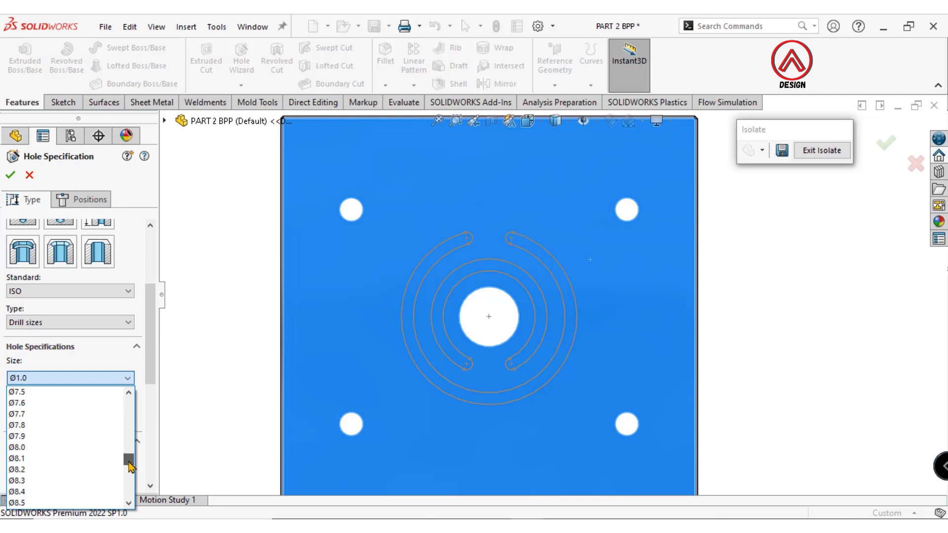
pyautogui.click(37, 448)
pyautogui.scroll(-2, 148, 383)
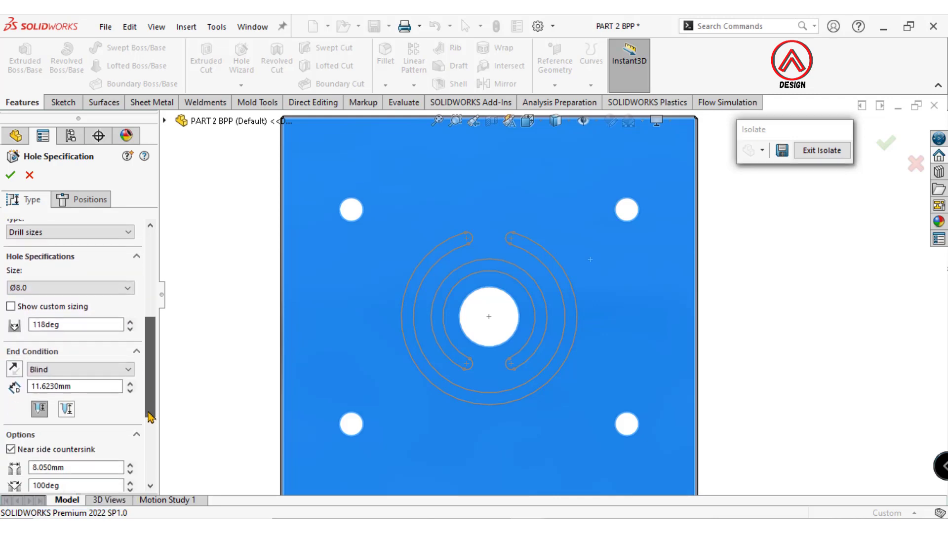
pyautogui.scroll(-3, 94, 323)
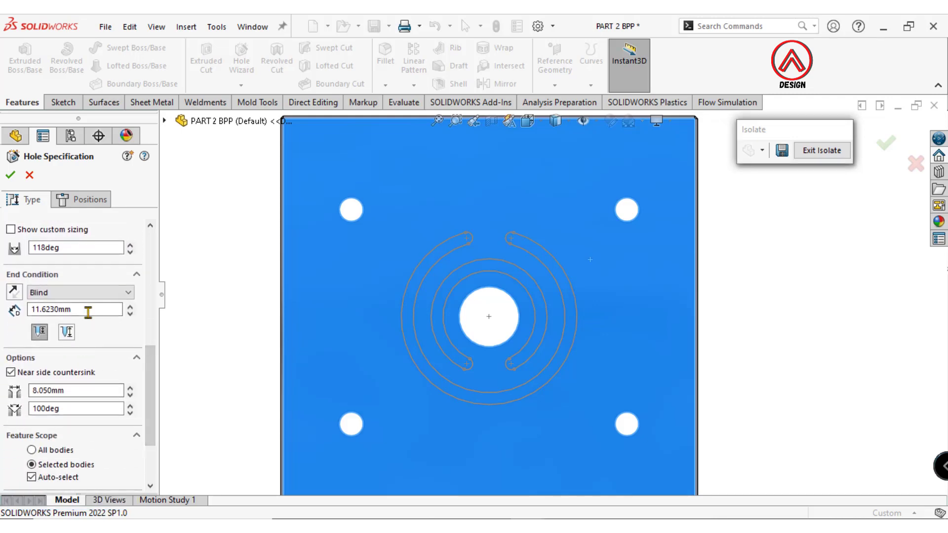
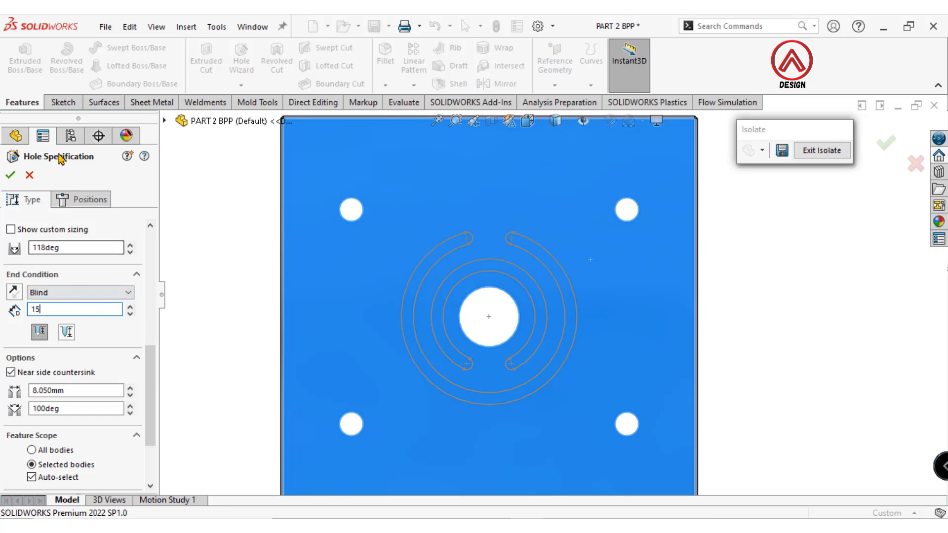
# - Place hole points at the lower-left, lower-right and upper-left cooling-slot ends
pyautogui.click(89, 200)
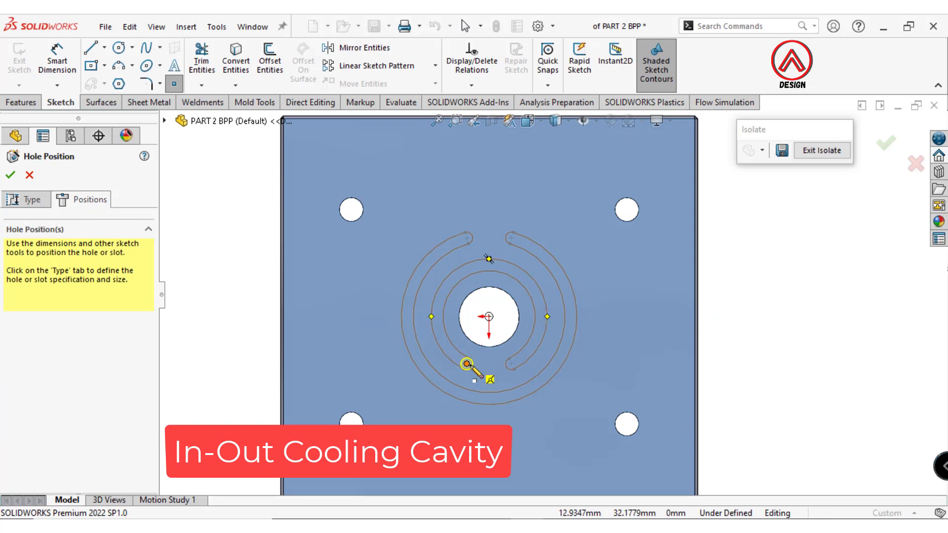
pyautogui.click(467, 364)
pyautogui.click(511, 365)
pyautogui.scroll(-2, 525, 258)
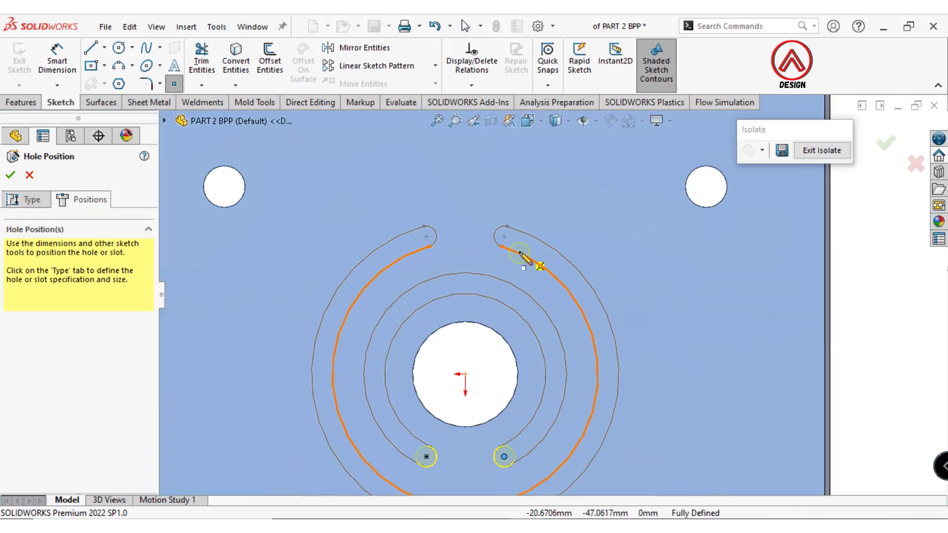
pyautogui.scroll(-3, 526, 252)
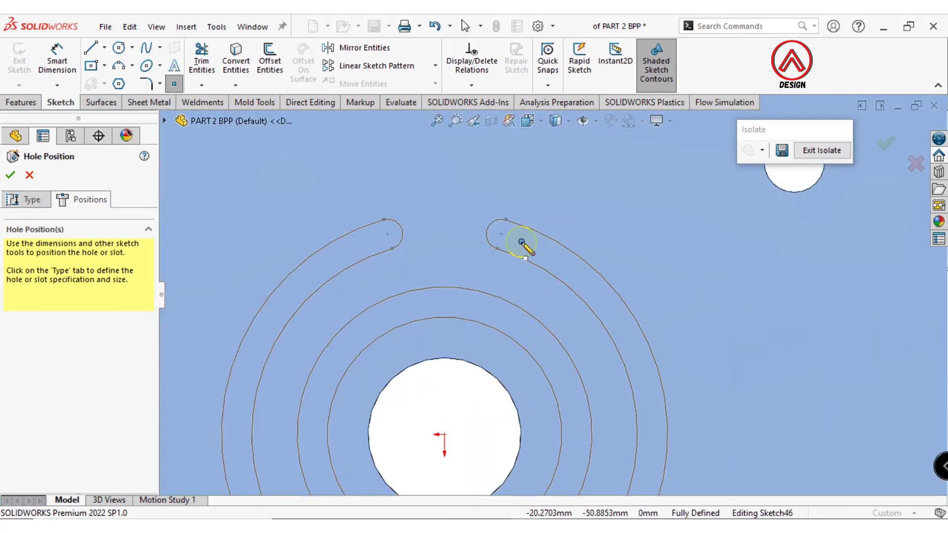
pyautogui.click(362, 242)
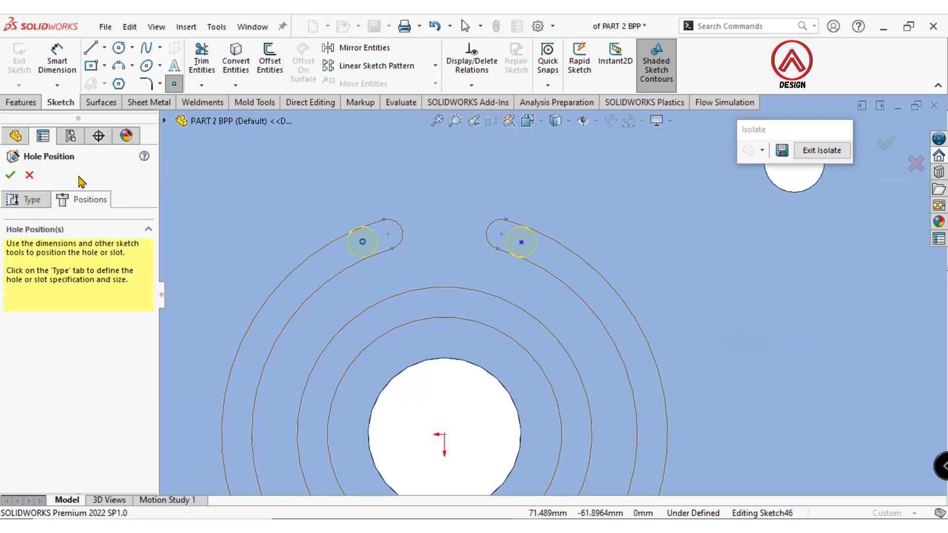
# - Draw a 110 mm construction circle at the origin and snap both slot points onto it
pyautogui.click(118, 49)
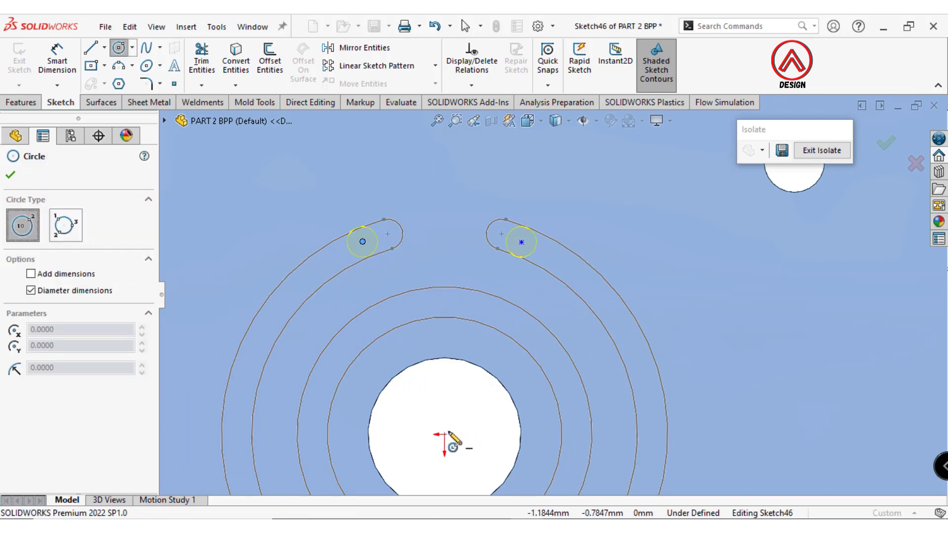
pyautogui.click(444, 435)
pyautogui.click(363, 242)
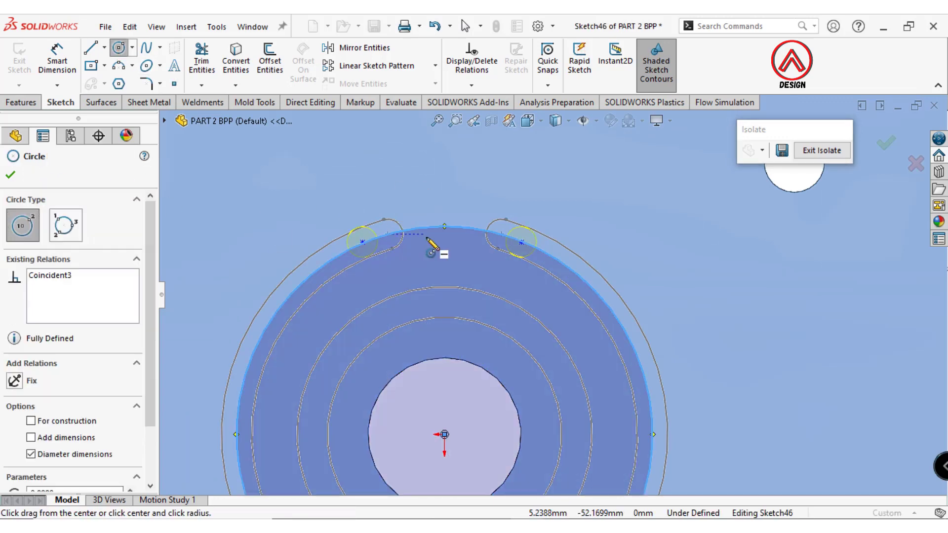
pyautogui.press('Escape')
pyautogui.click(472, 225)
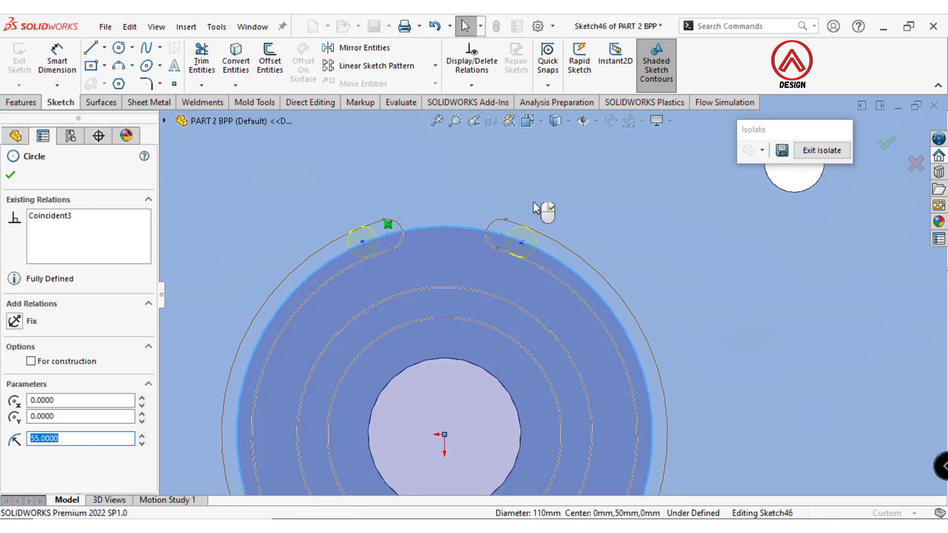
pyautogui.rightClick(535, 207)
pyautogui.moveTo(522, 243); pyautogui.dragTo(537, 248)
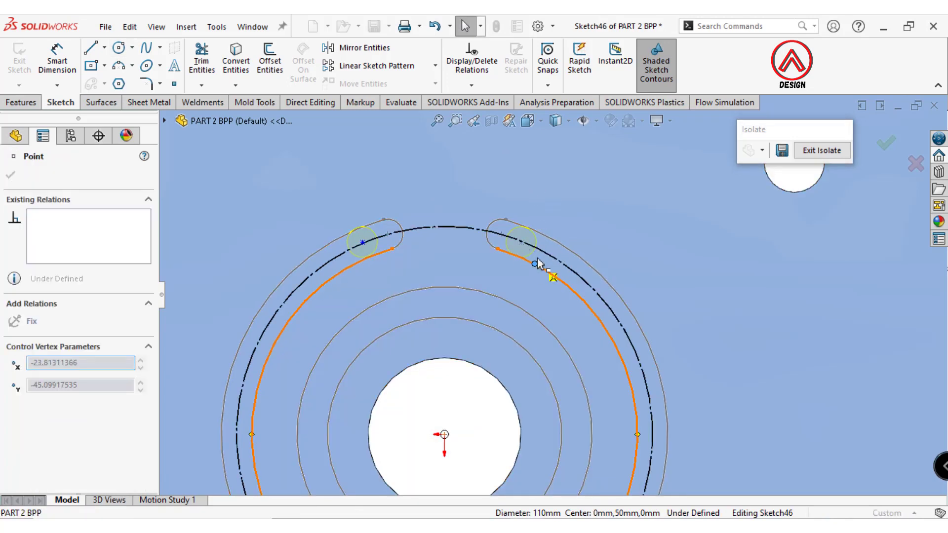
pyautogui.moveTo(362, 242); pyautogui.dragTo(375, 238)
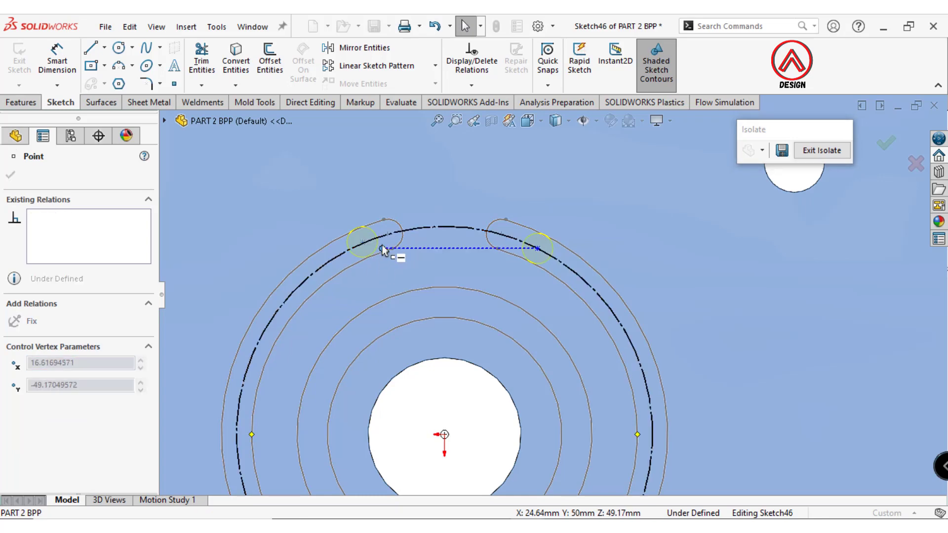
# - Add a vertical centreline running up from the plate origin
pyautogui.click(105, 48)
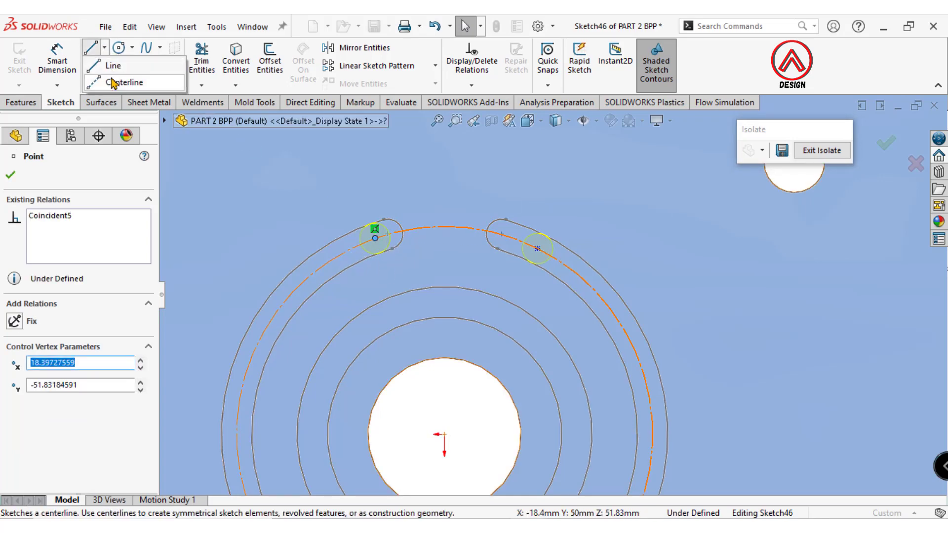
pyautogui.click(123, 83)
pyautogui.click(444, 434)
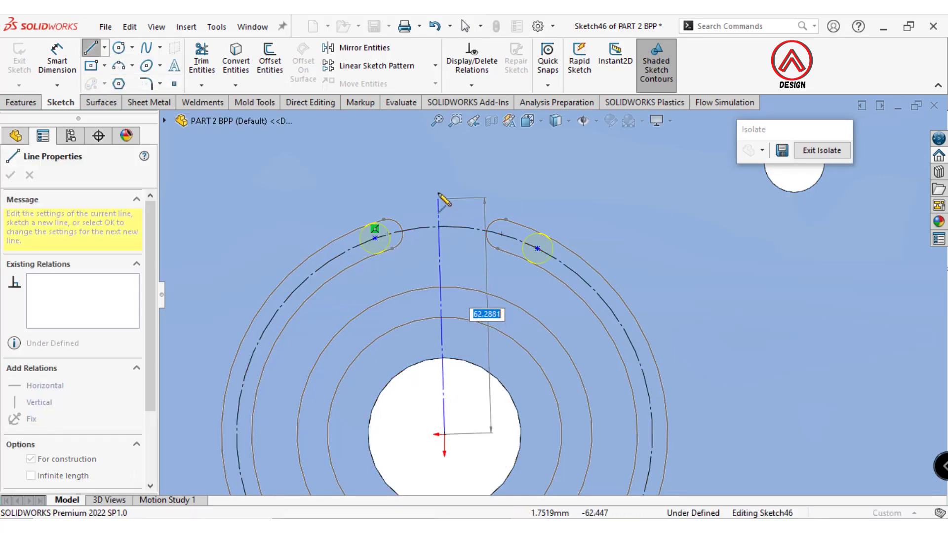
pyautogui.click(440, 181)
pyautogui.press('Escape')
pyautogui.click(441, 213)
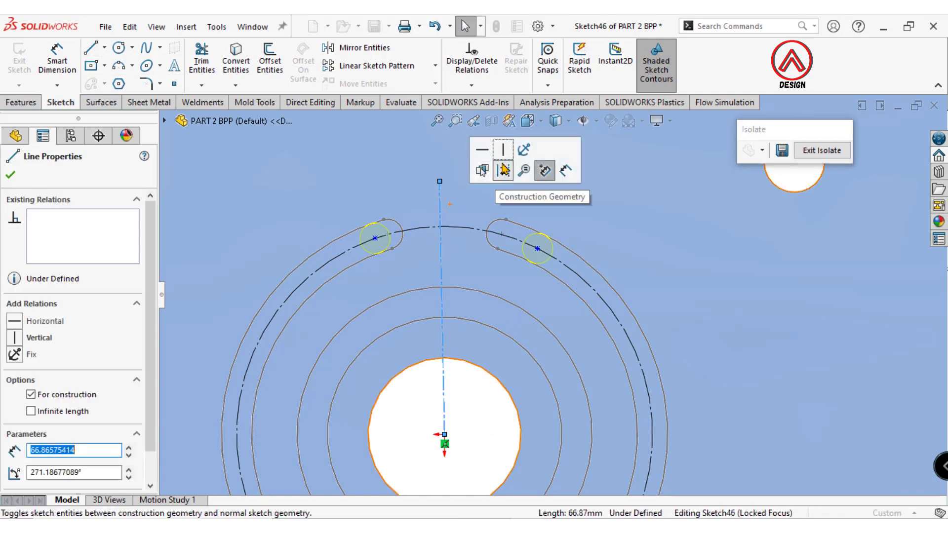
pyautogui.click(501, 148)
pyautogui.click(470, 412)
pyautogui.scroll(3, 521, 264)
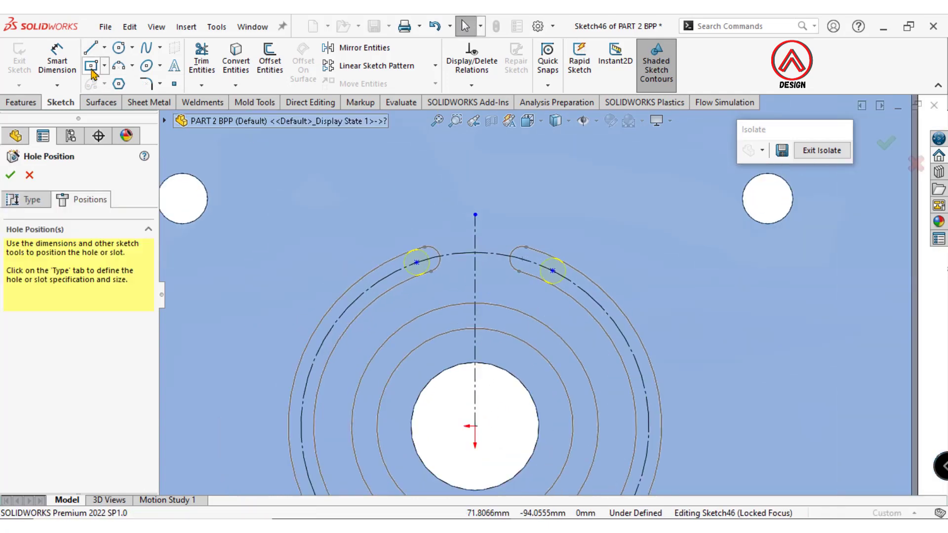
# - Make the two upper hole points symmetric about the vertical centreline
pyautogui.click(416, 254)
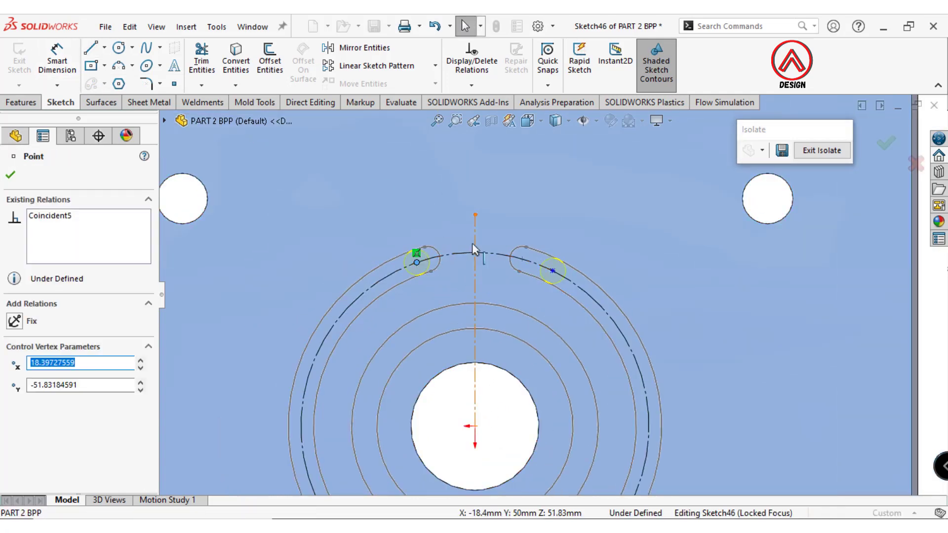
pyautogui.keyDown('ctrl'); pyautogui.click(473, 243); pyautogui.keyUp('ctrl')
pyautogui.keyDown('ctrl'); pyautogui.click(552, 270); pyautogui.keyUp('ctrl')
pyautogui.click(596, 210)
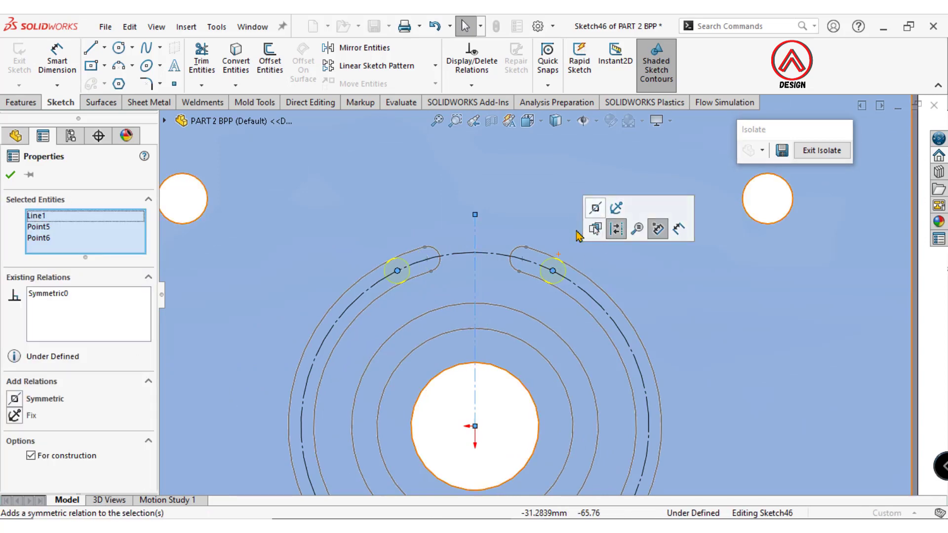
pyautogui.click(787, 343)
# - Dimension the upper-right hole point 48 mm above the origin, dropping the trial spacing dimension
pyautogui.click(57, 59)
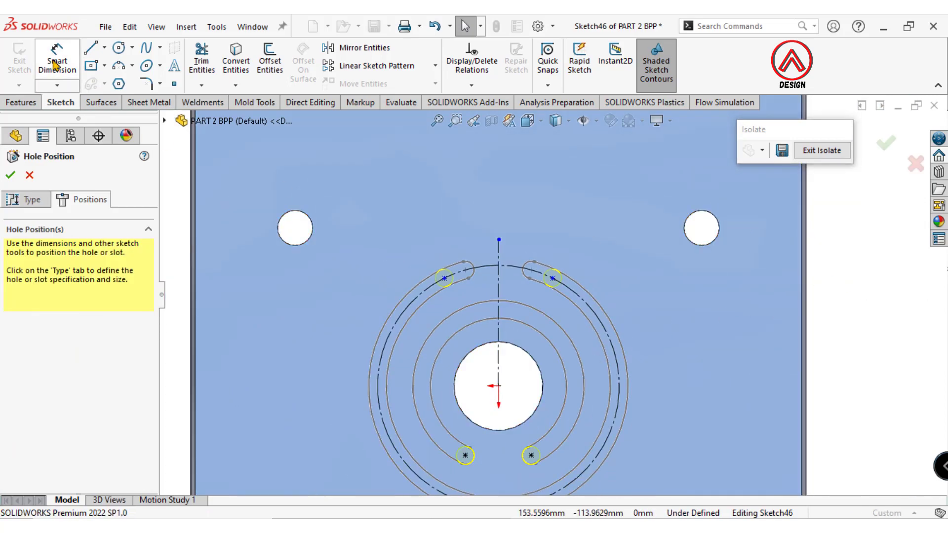
pyautogui.click(552, 280)
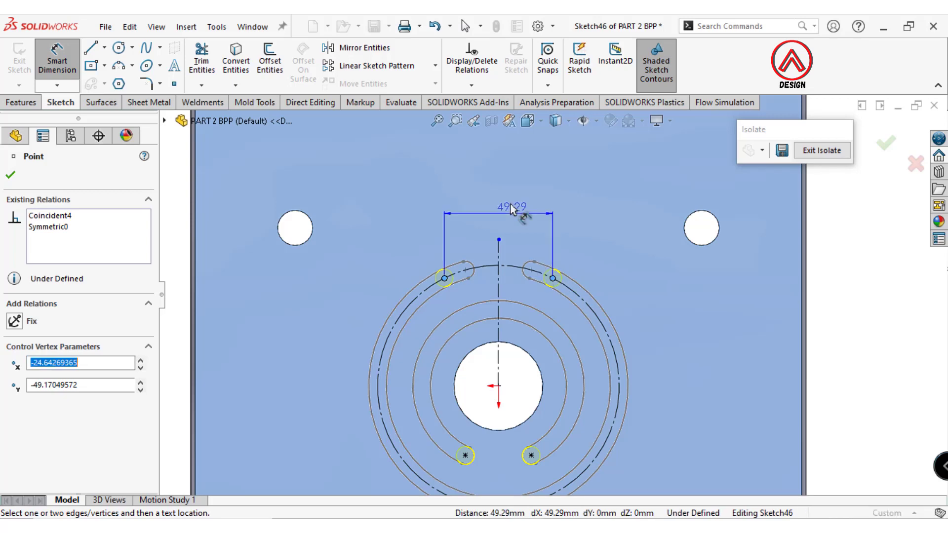
pyautogui.click(512, 206)
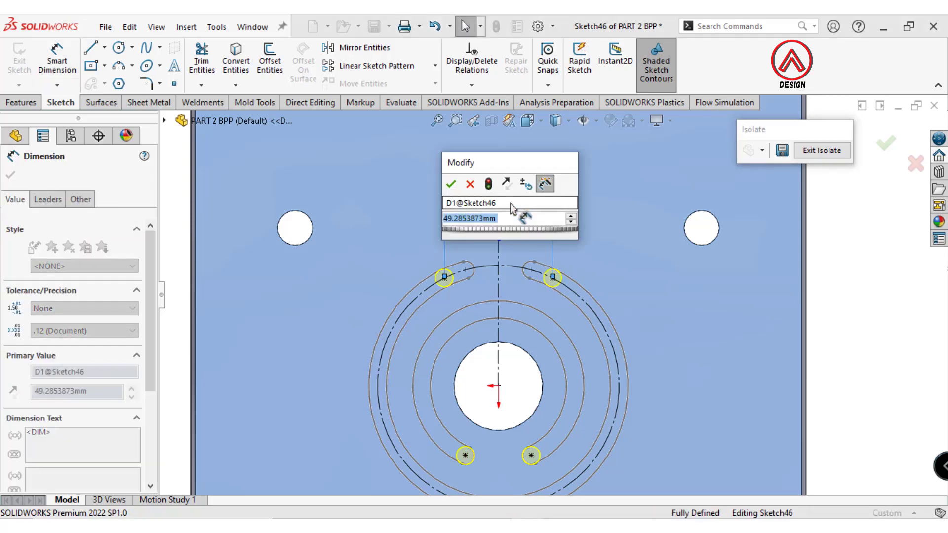
pyautogui.press('Return')
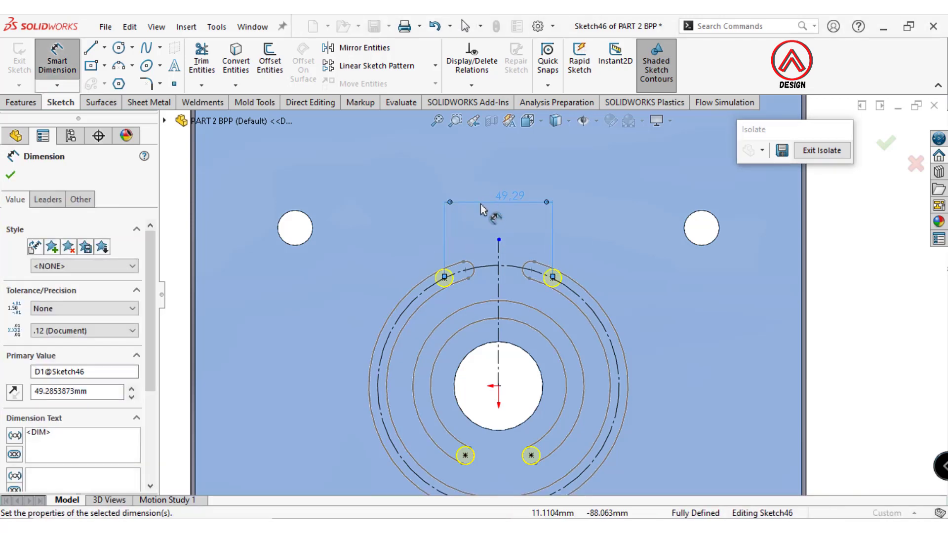
pyautogui.hotkey('ctrl', 'z')
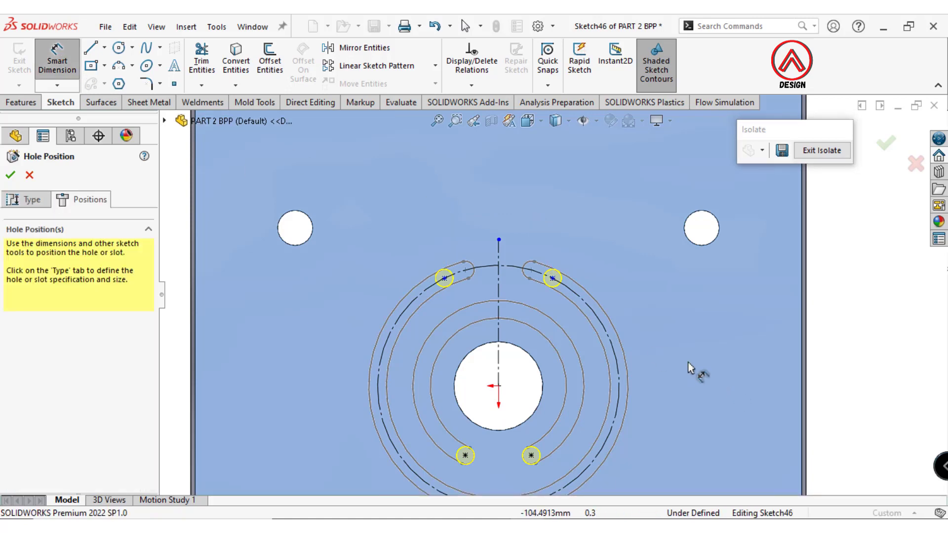
pyautogui.click(553, 278)
pyautogui.click(498, 386)
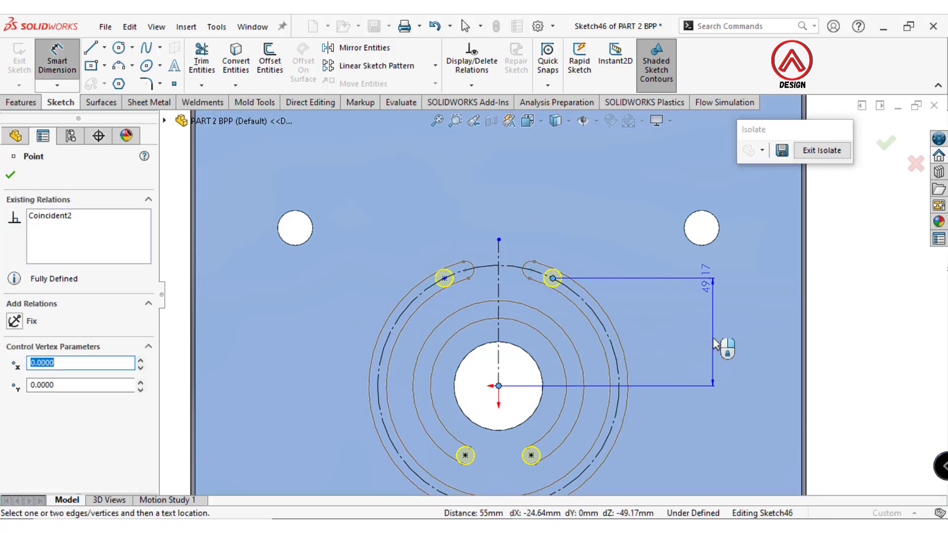
pyautogui.click(712, 347)
pyautogui.write('48')
pyautogui.press('Return')
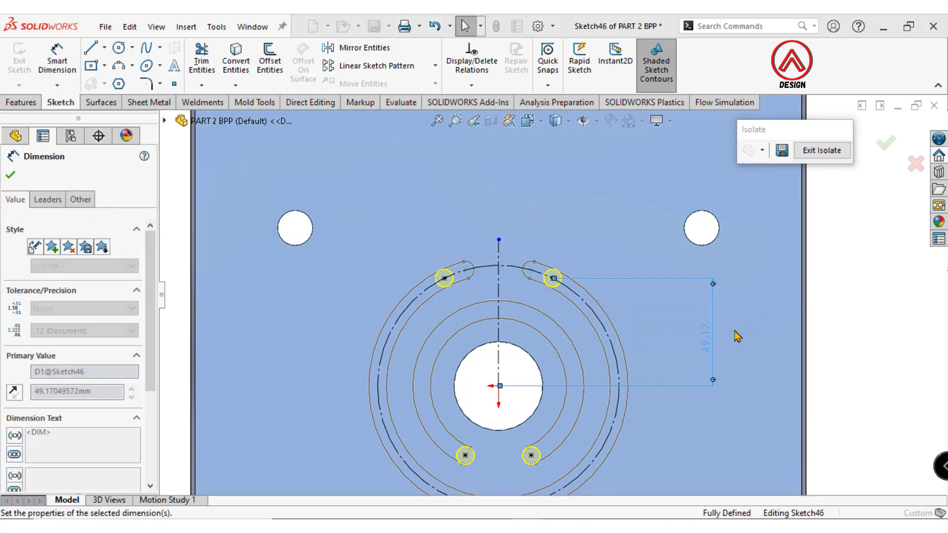
pyautogui.moveTo(559, 399); pyautogui.dragTo(563, 424, button='middle')
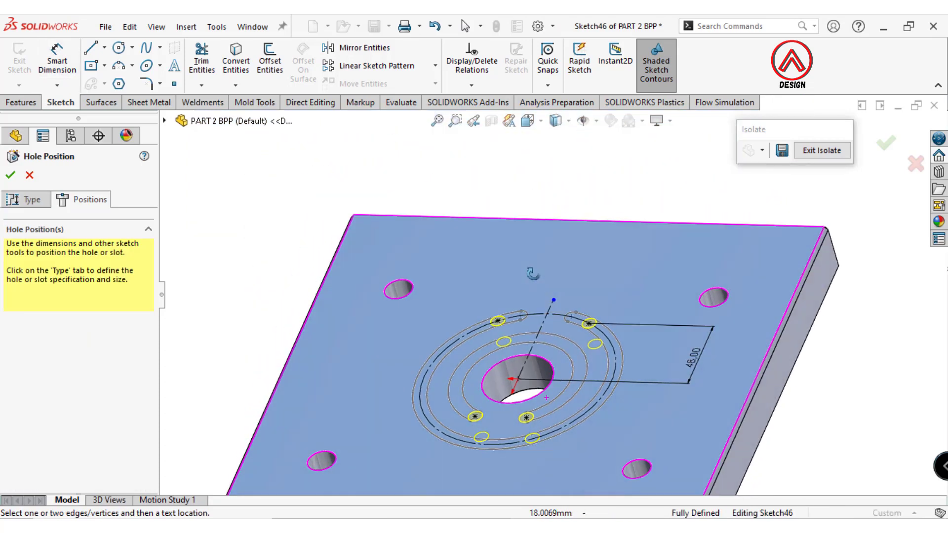
# - Confirm the hole positions and reorient the plate to a low edge-on view
pyautogui.click(10, 175)
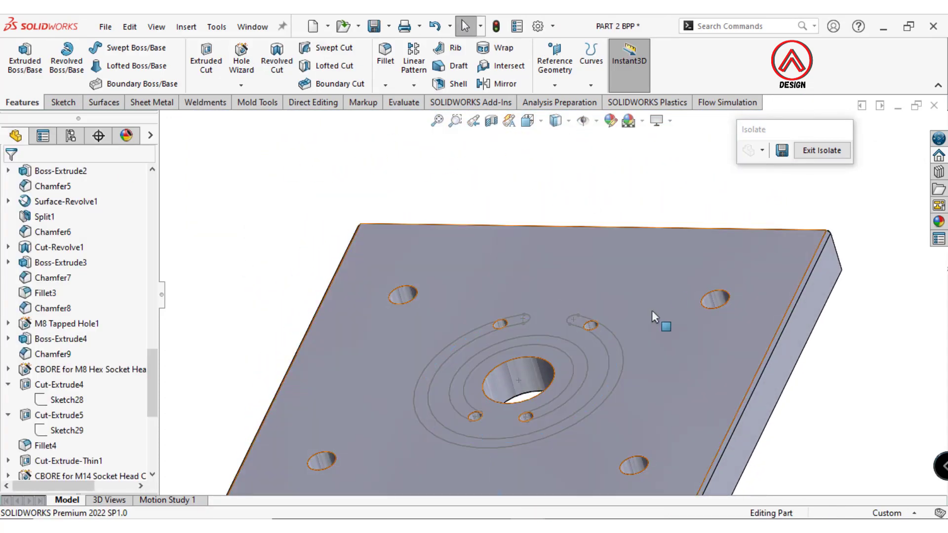
pyautogui.click(620, 336)
pyautogui.press('Escape')
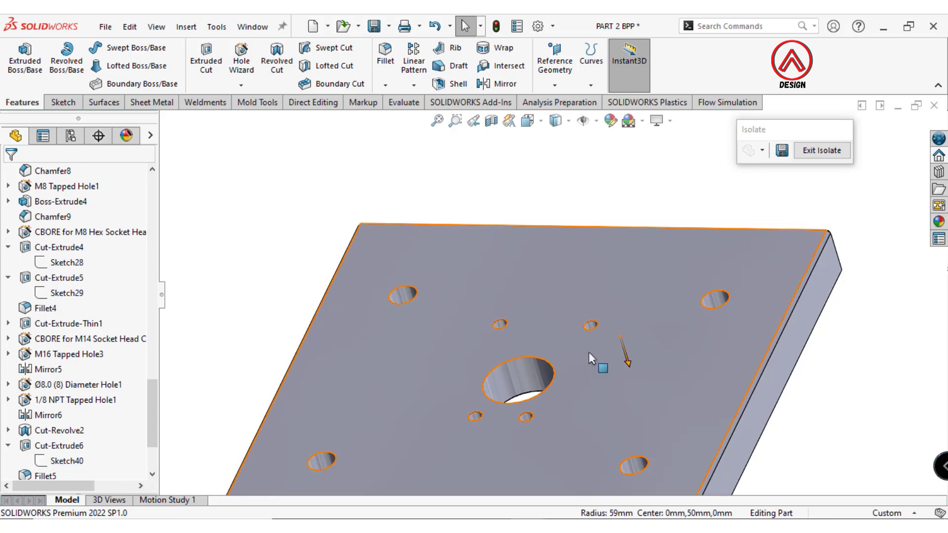
pyautogui.moveTo(593, 353)
pyautogui.mouseDown(button='middle')
pyautogui.moveTo(655, 402)
pyautogui.moveTo(495, 419)
pyautogui.mouseUp(button='middle')
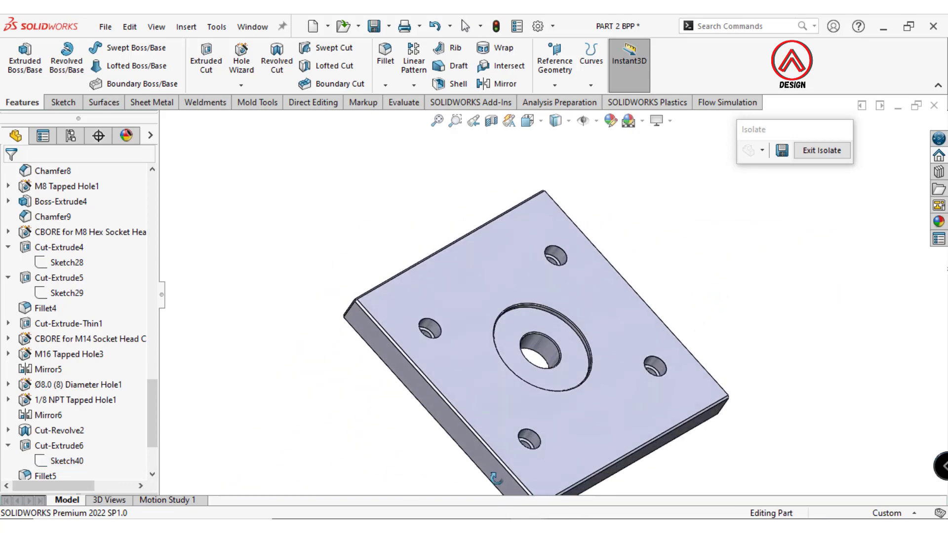
pyautogui.click(528, 123)
pyautogui.click(543, 180)
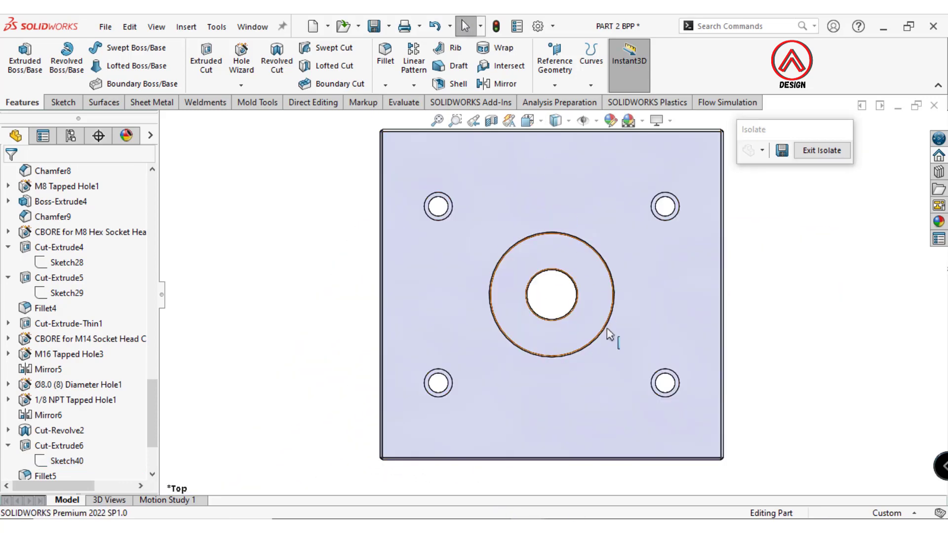
pyautogui.moveTo(610, 334)
pyautogui.mouseDown(button='middle')
pyautogui.moveTo(571, 182)
pyautogui.moveTo(500, 222)
pyautogui.mouseUp(button='middle')
# - View the front side face normal-to with Hidden Lines Visible and select it for a hole
pyautogui.click(508, 309)
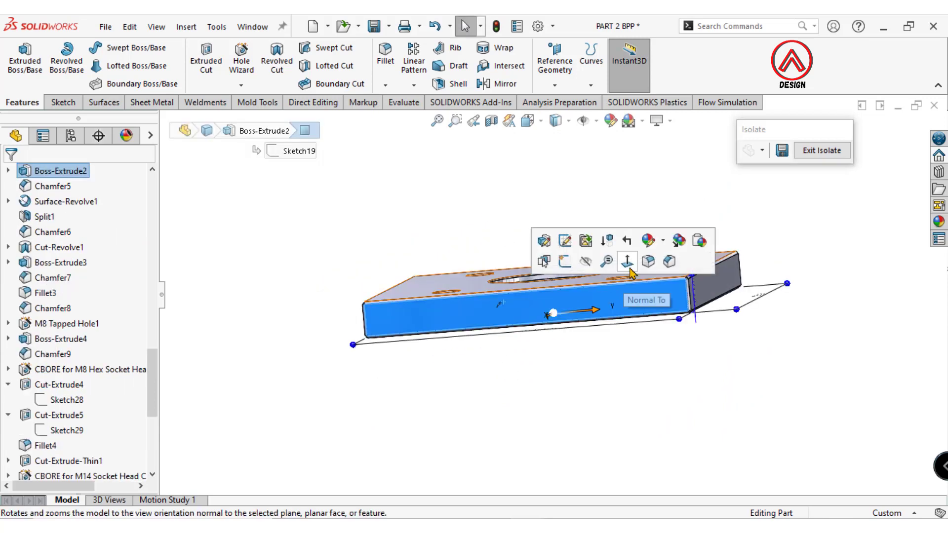
pyautogui.click(632, 272)
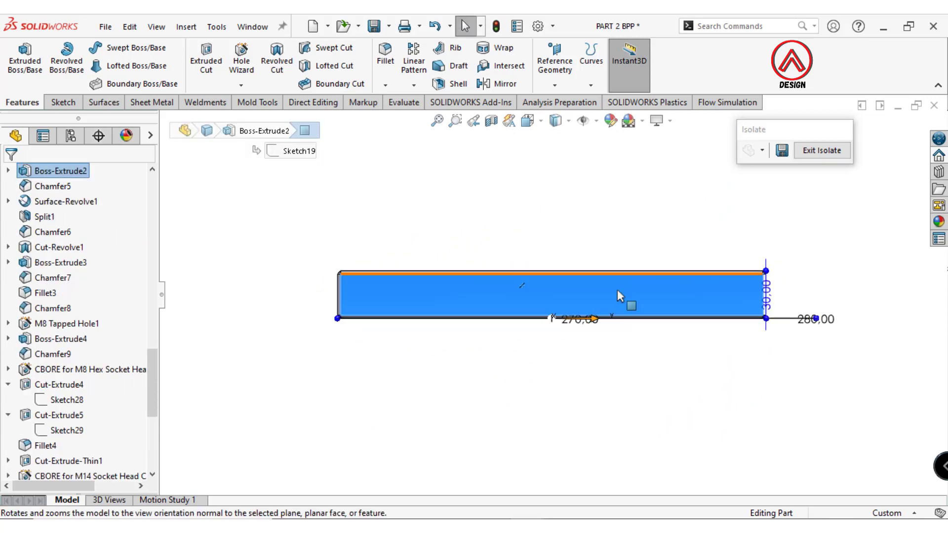
pyautogui.click(555, 120)
pyautogui.click(556, 197)
pyautogui.scroll(-2, 504, 305)
pyautogui.scroll(-1, 504, 304)
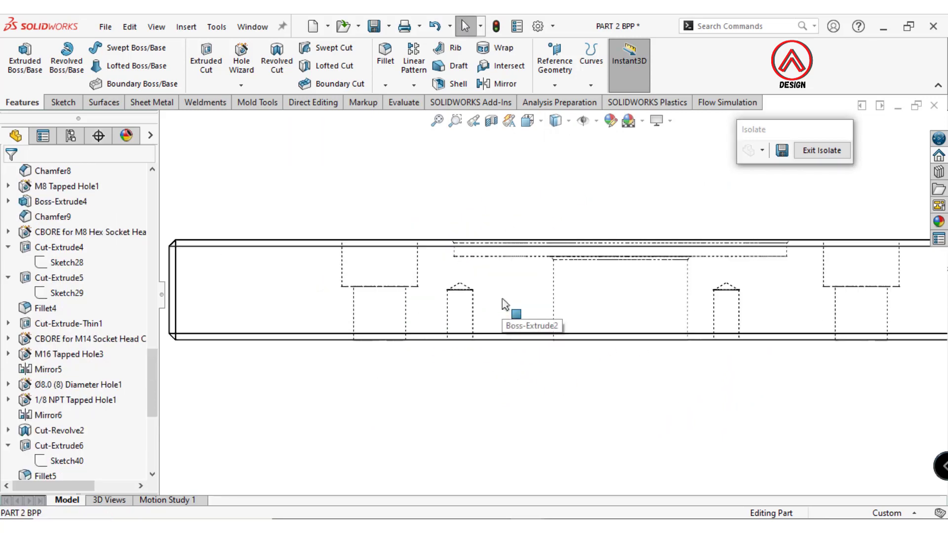
pyautogui.click(501, 298)
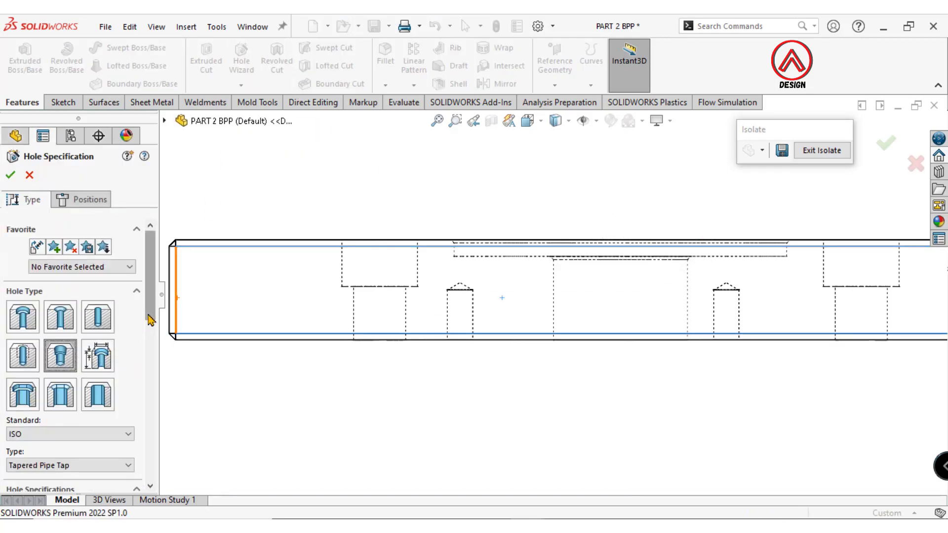
# - Set the pipe tap hole to the ANSI Inch standard, size 1/8
pyautogui.scroll(-3, 151, 321)
pyautogui.click(69, 305)
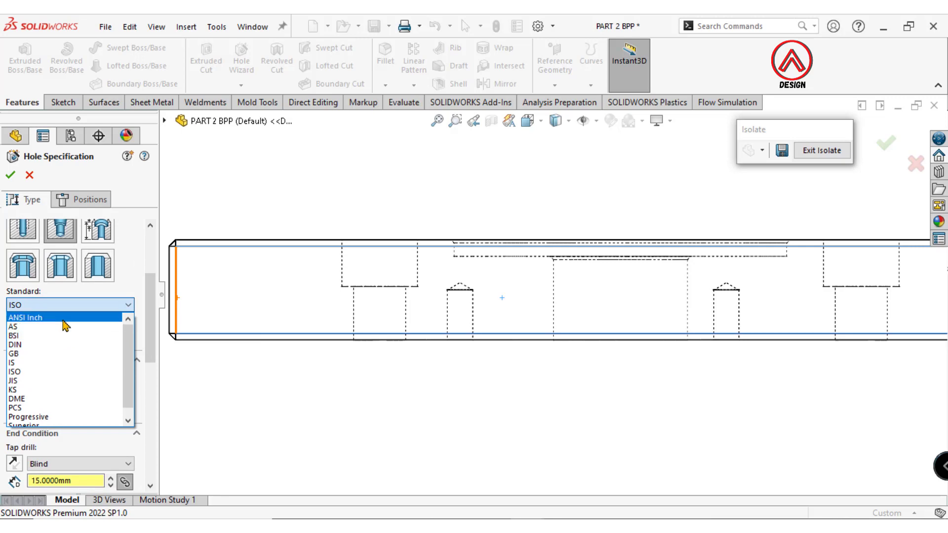
pyautogui.click(64, 318)
pyautogui.click(77, 392)
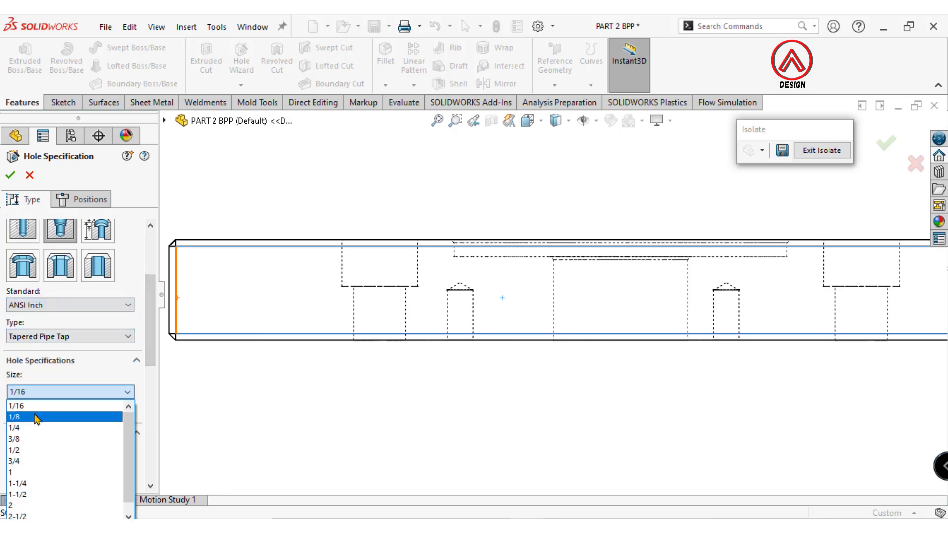
pyautogui.click(37, 418)
# - Set the tap drill depth to 90 mm with a 12 mm thread
pyautogui.scroll(-3, 79, 340)
pyautogui.scroll(-3, 79, 339)
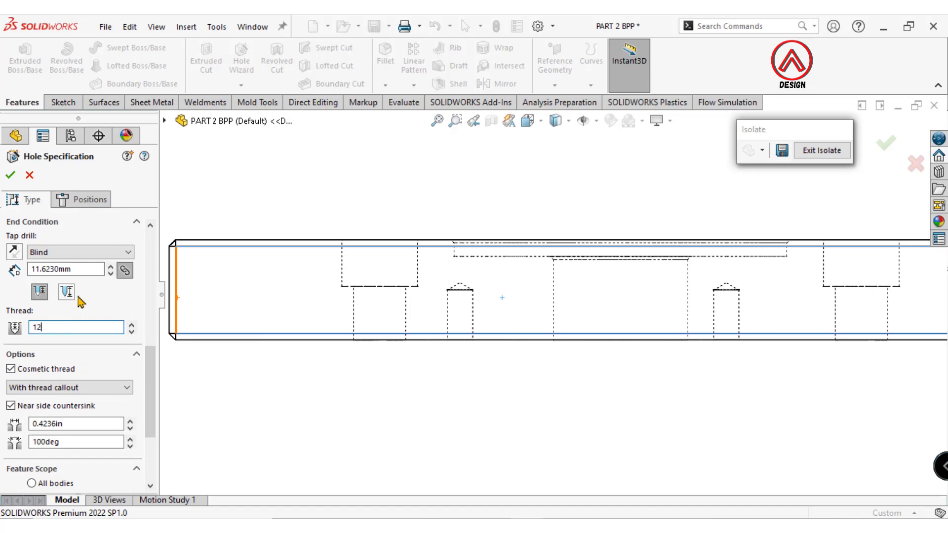
pyautogui.click(85, 269)
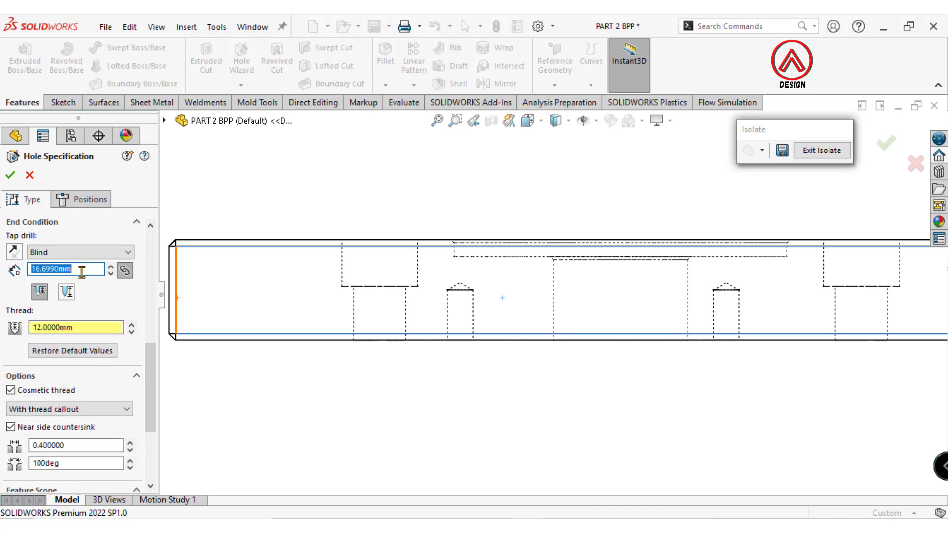
pyautogui.press('Return')
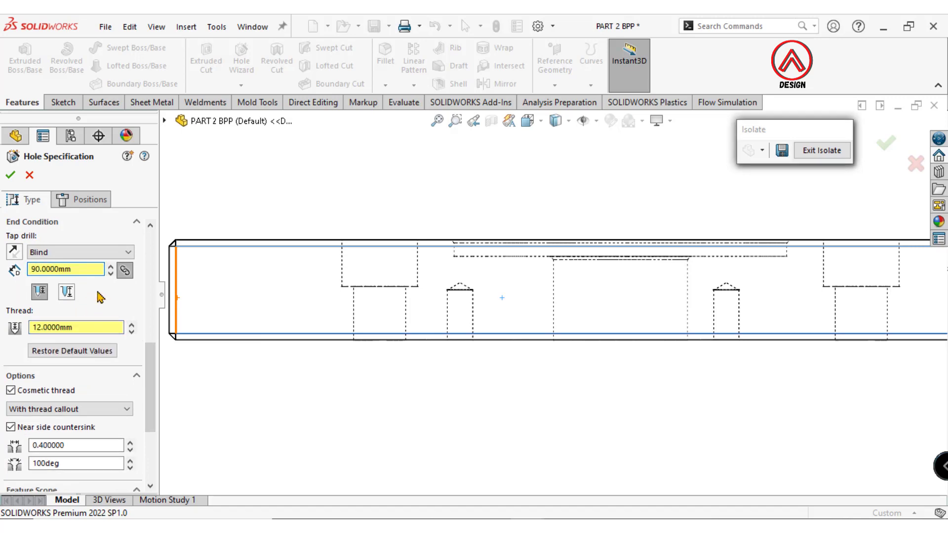
pyautogui.click(83, 199)
# - Place the hole point and dimension it 48 mm from the origin
pyautogui.click(460, 309)
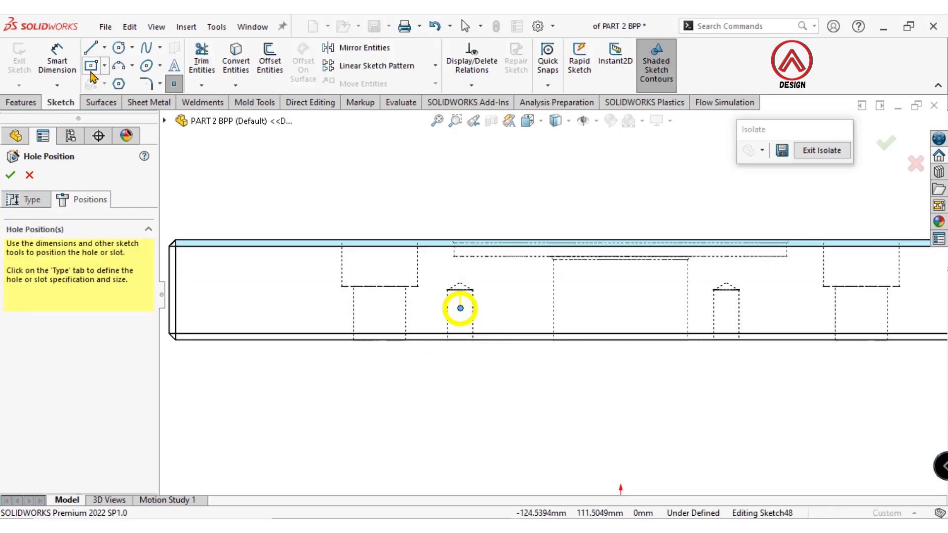
pyautogui.moveTo(459, 309); pyautogui.dragTo(397, 215, button='right')
pyautogui.click(461, 309)
pyautogui.scroll(1, 550, 297)
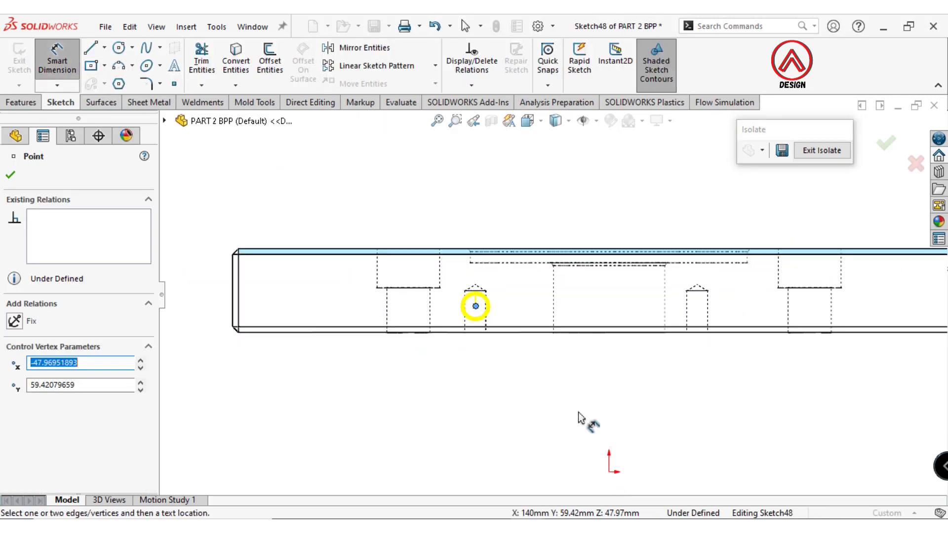
pyautogui.click(609, 472)
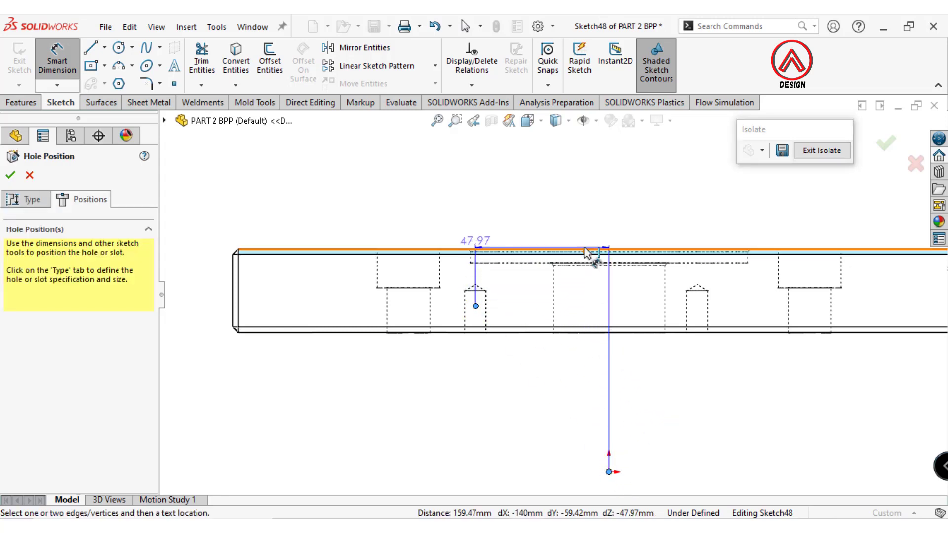
pyautogui.click(581, 215)
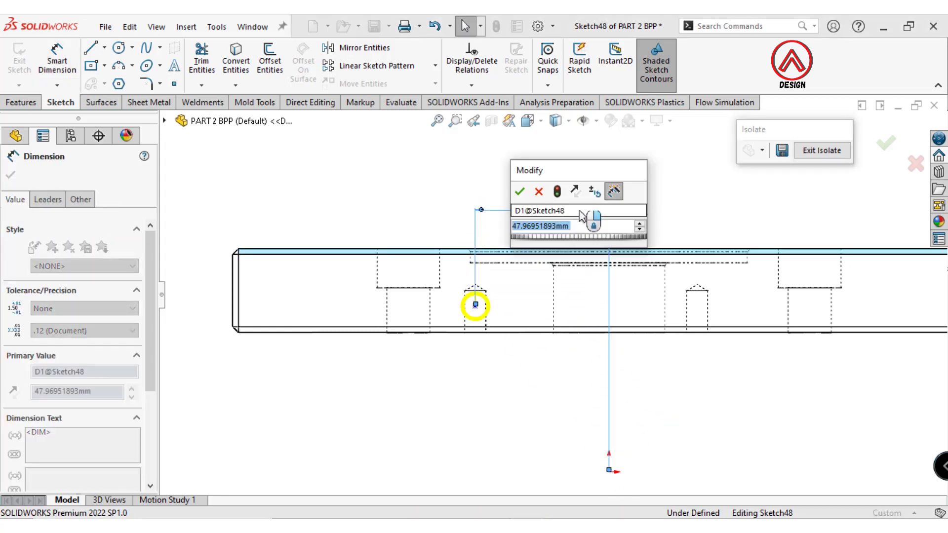
pyautogui.write('48')
pyautogui.press('Return')
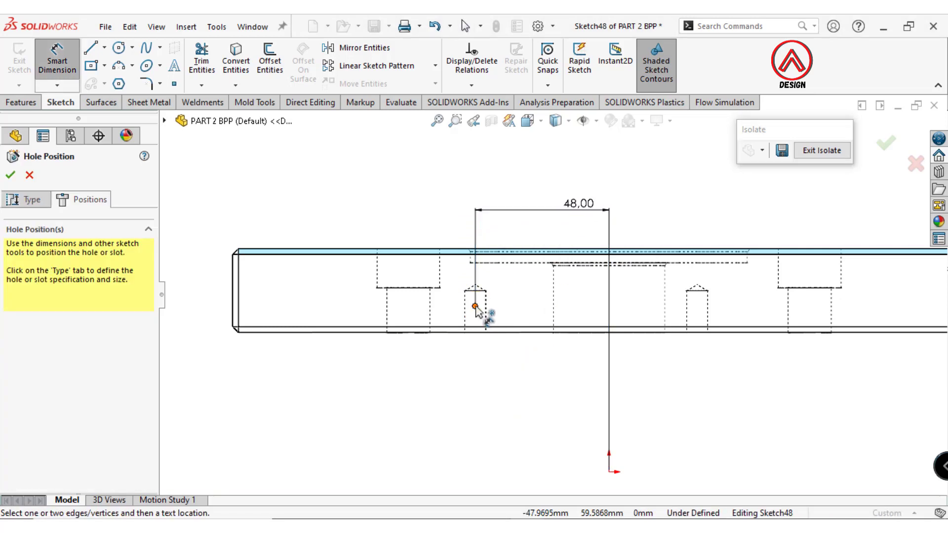
# - Dimension the hole point 12 mm above the plate's bottom edge
pyautogui.click(475, 306)
pyautogui.click(505, 334)
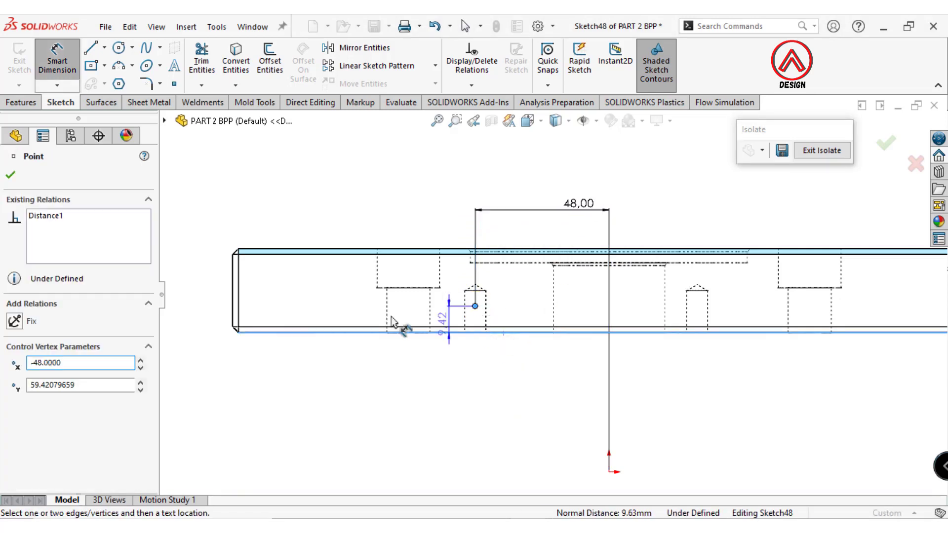
pyautogui.click(336, 313)
pyautogui.write('12')
pyautogui.press('Return')
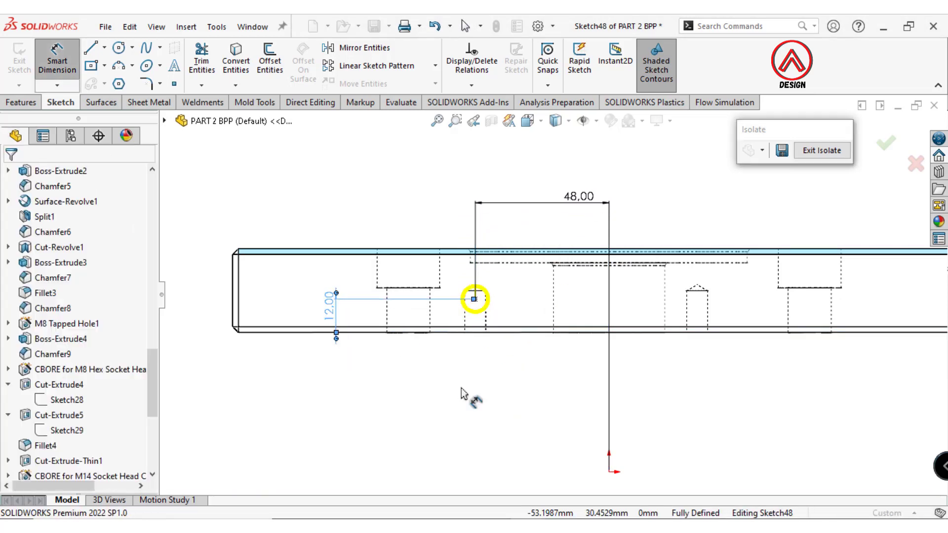
# - Deepen the tap drill to 120 mm and accept the pipe tap hole
pyautogui.scroll(2, 461, 388)
pyautogui.click(27, 200)
pyautogui.moveTo(487, 345)
pyautogui.mouseDown(button='middle')
pyautogui.moveTo(550, 391)
pyautogui.moveTo(538, 409)
pyautogui.mouseUp(button='middle')
pyautogui.scroll(-3, 123, 355)
pyautogui.scroll(-1, 100, 380)
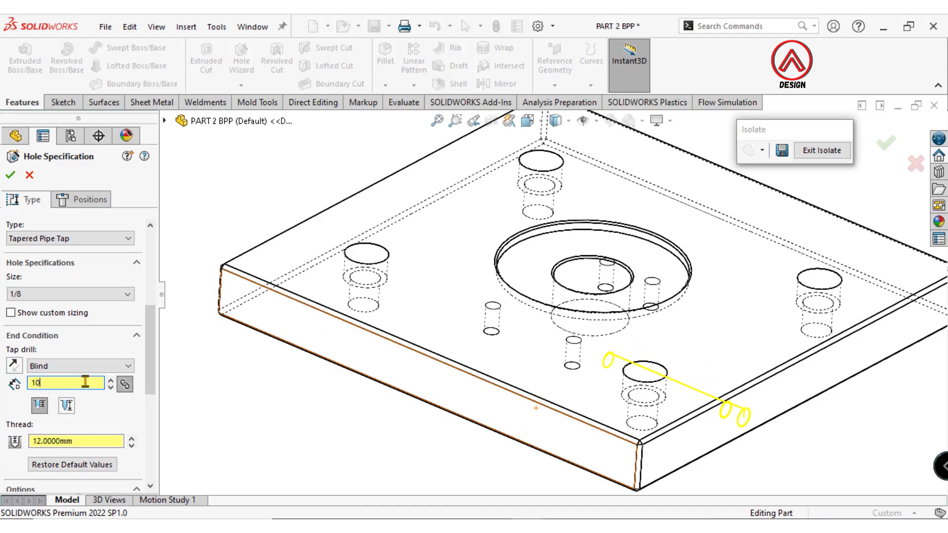
pyautogui.write('0')
pyautogui.press('Return')
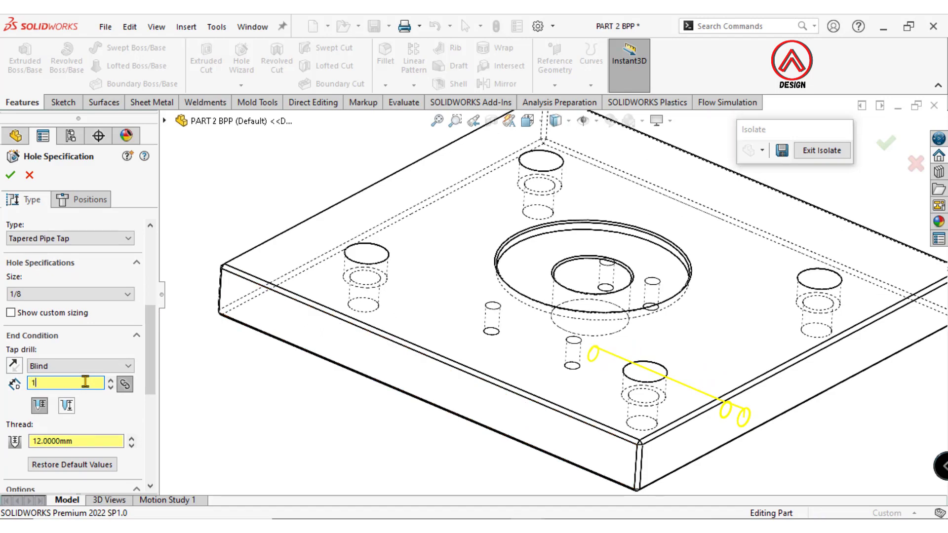
pyautogui.moveTo(485, 355)
pyautogui.mouseDown(button='middle')
pyautogui.moveTo(546, 356)
pyautogui.moveTo(617, 377)
pyautogui.moveTo(584, 365)
pyautogui.moveTo(552, 370)
pyautogui.mouseUp(button='middle')
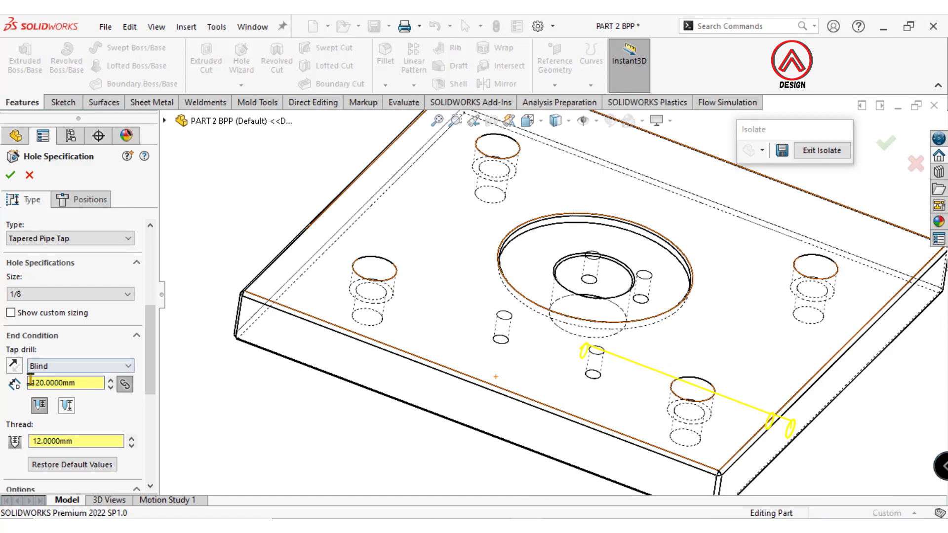
pyautogui.click(11, 177)
pyautogui.moveTo(571, 328)
pyautogui.mouseDown(button='middle')
pyautogui.moveTo(654, 313)
pyautogui.moveTo(595, 273)
pyautogui.moveTo(623, 274)
pyautogui.mouseUp(button='middle')
# - Start a second hole on the face-on front side face with custom 8 mm sizing
pyautogui.click(623, 274)
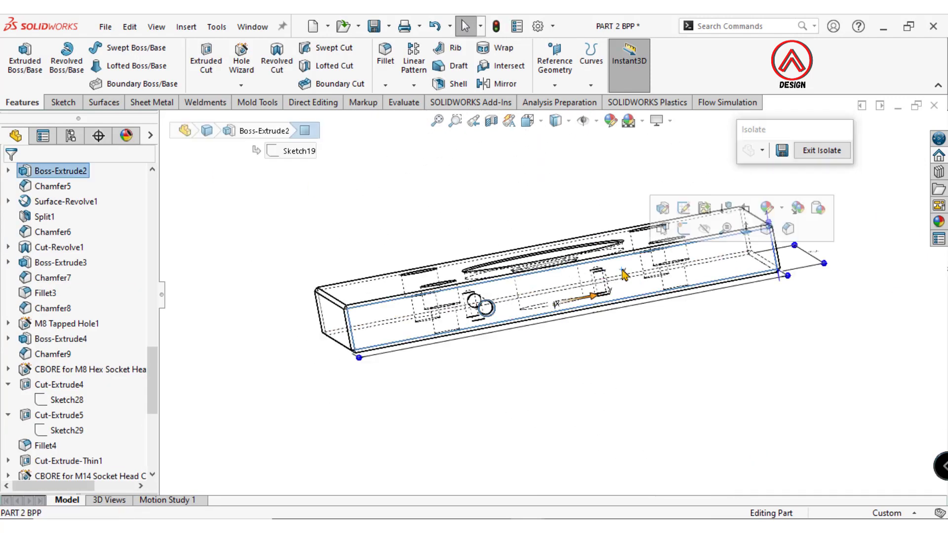
pyautogui.click(746, 228)
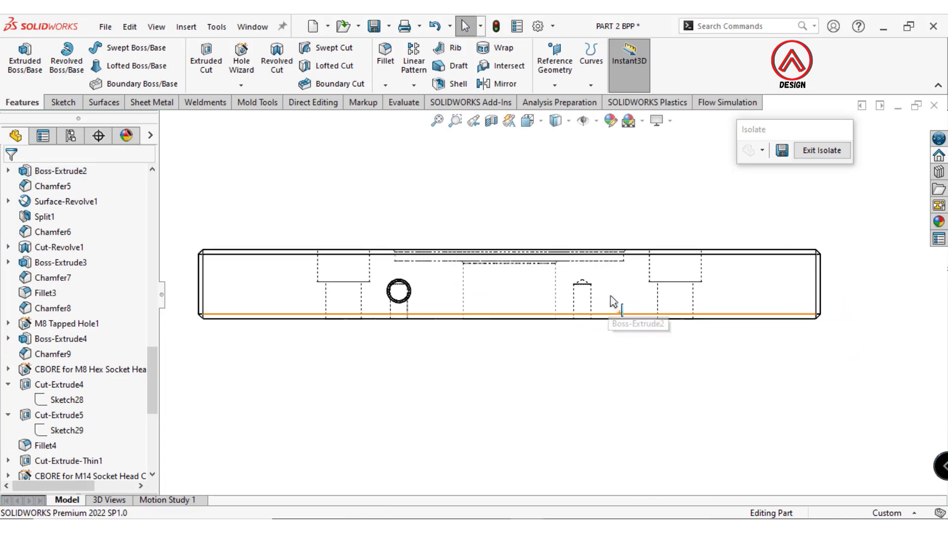
pyautogui.click(613, 302)
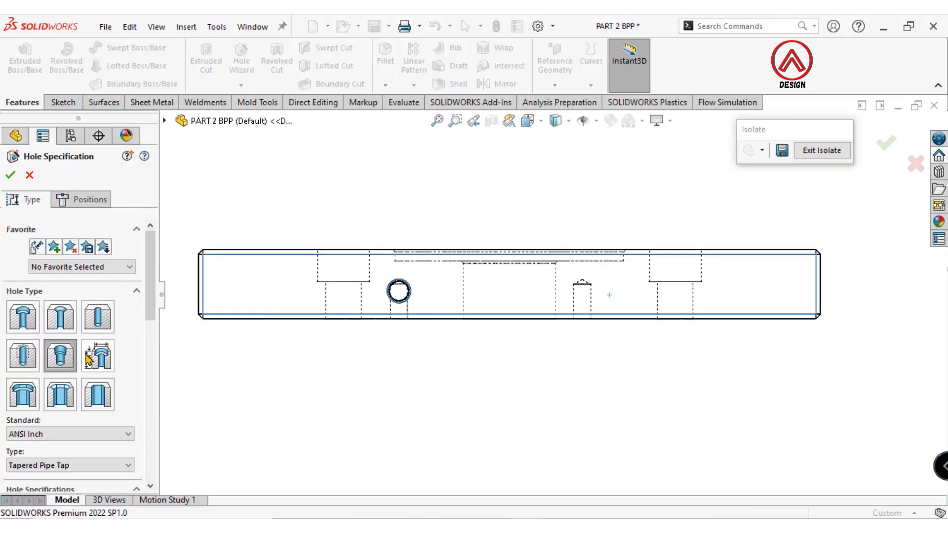
pyautogui.scroll(-3, 149, 319)
pyautogui.scroll(-3, 150, 319)
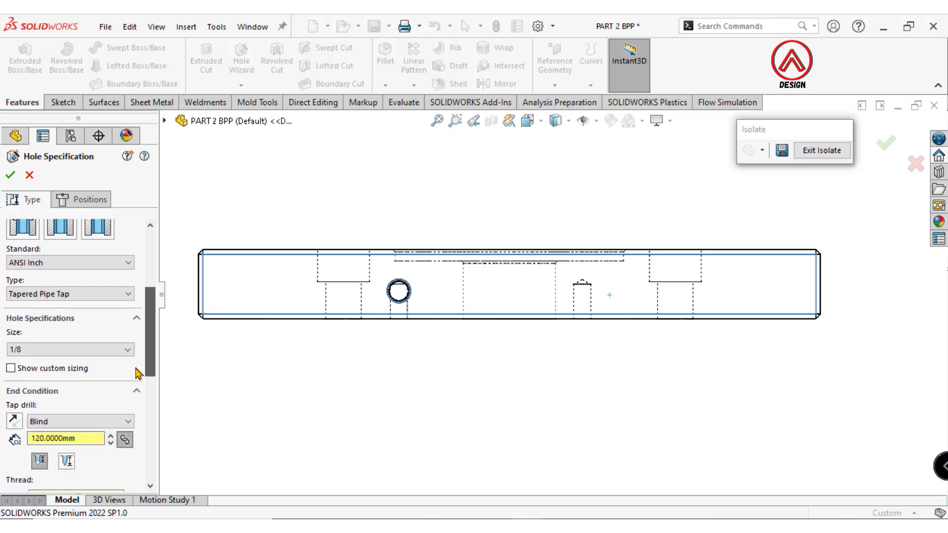
pyautogui.scroll(-2, 124, 323)
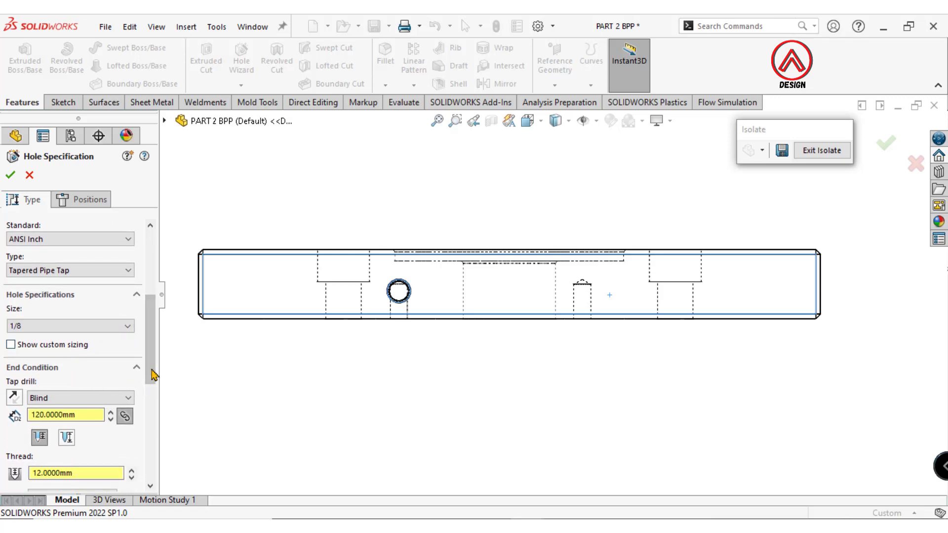
pyautogui.click(69, 346)
pyautogui.write('8')
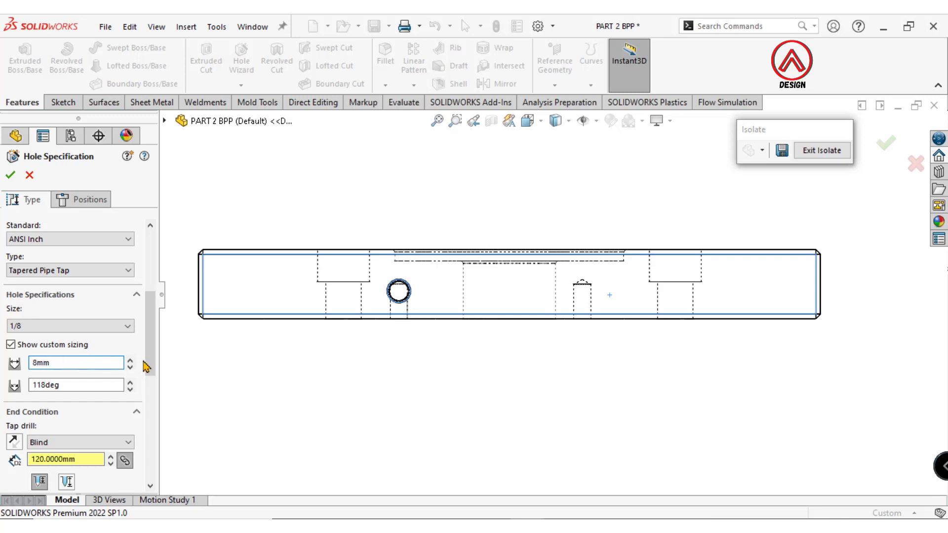
pyautogui.moveTo(146, 366)
pyautogui.mouseDown()
pyautogui.moveTo(159, 439)
pyautogui.moveTo(156, 304)
pyautogui.mouseUp()
# - Dimension the new hole point 31.5 mm horizontally from the origin
pyautogui.click(83, 199)
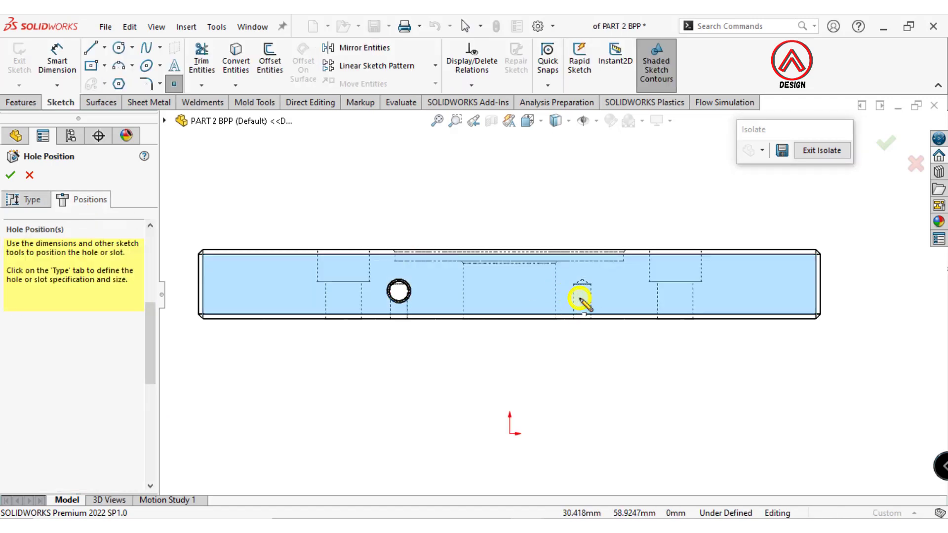
pyautogui.click(58, 60)
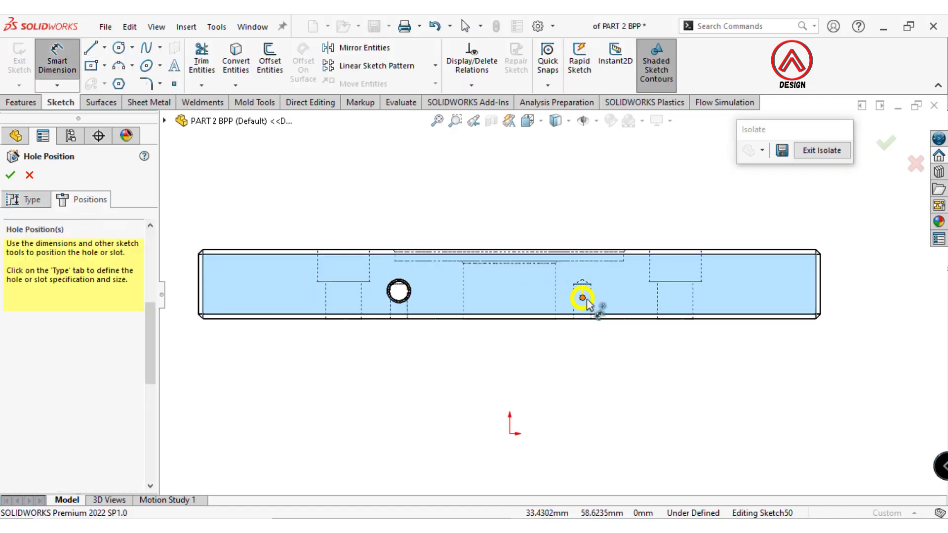
pyautogui.click(582, 298)
pyautogui.click(509, 434)
pyautogui.click(527, 221)
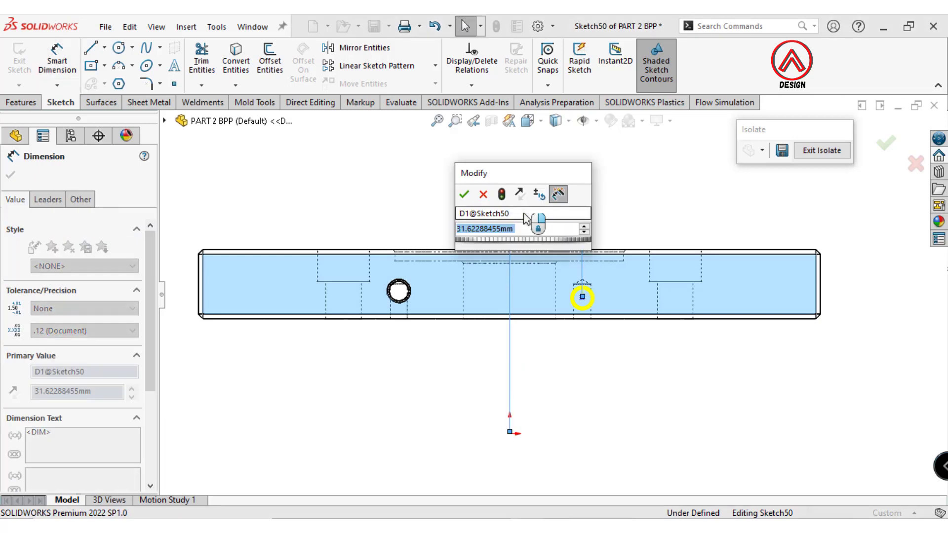
pyautogui.write('31.5')
pyautogui.press('Return')
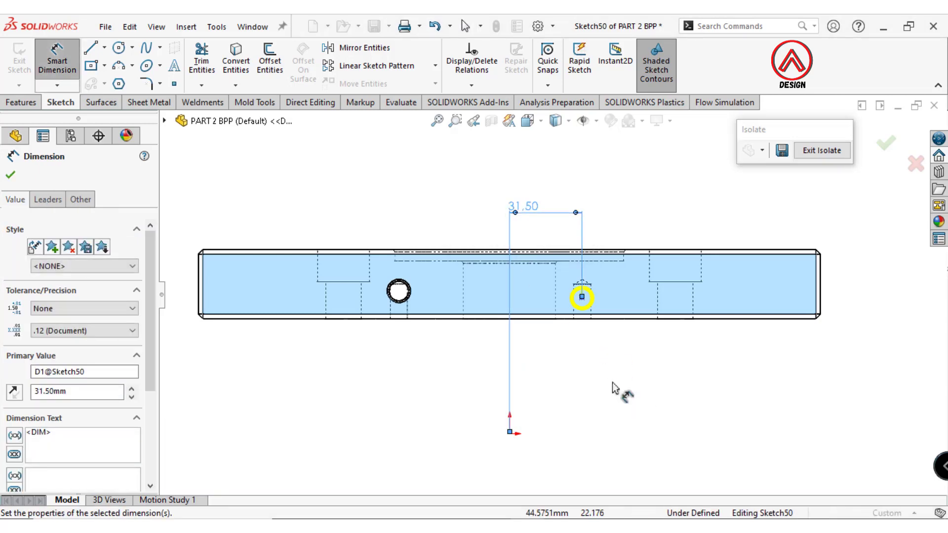
# - Dimension the hole 12 mm above the bottom edge and set a 130 mm tap drill depth
pyautogui.click(582, 297)
pyautogui.click(595, 317)
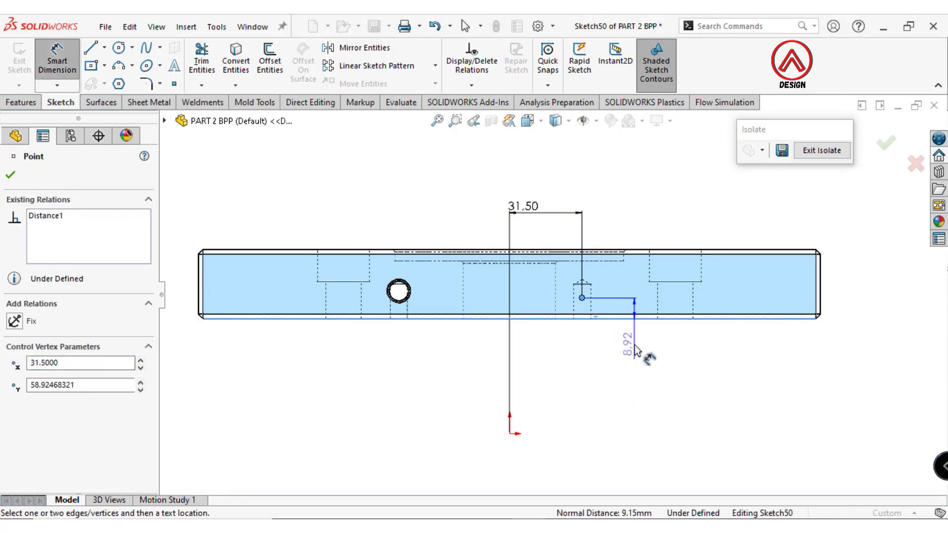
pyautogui.click(637, 348)
pyautogui.write('12')
pyautogui.press('Return')
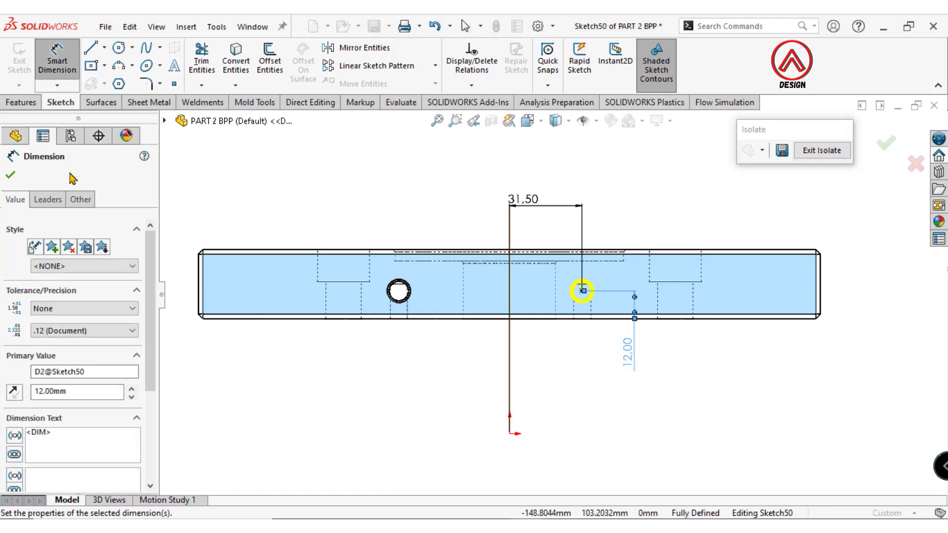
pyautogui.click(10, 175)
pyautogui.click(27, 199)
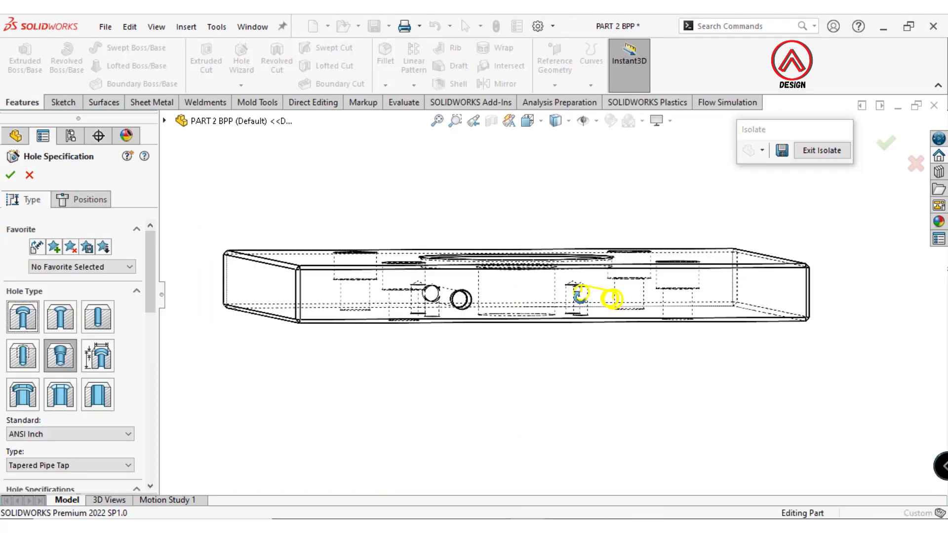
pyautogui.moveTo(151, 276); pyautogui.dragTo(150, 353)
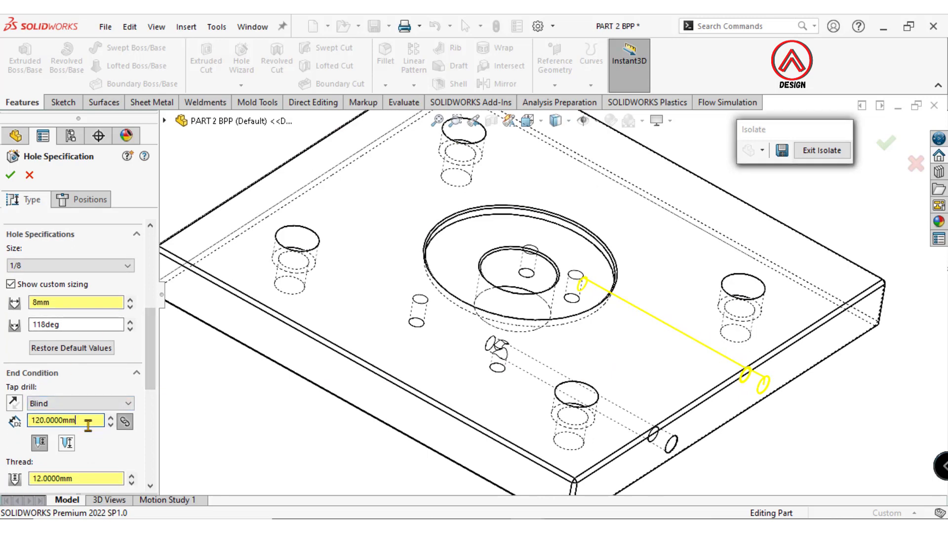
pyautogui.press('Return')
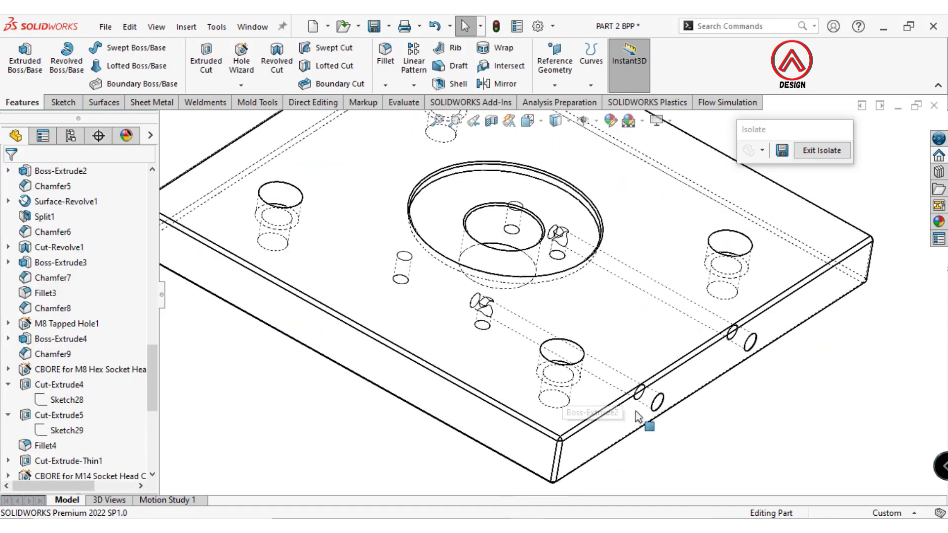
# - Edit 1/8 NPT Tapped Hole2 to an 8 mm custom drill diameter, then zoom to fit
pyautogui.scroll(-2, 638, 417)
pyautogui.scroll(-2, 681, 401)
pyautogui.click(661, 385)
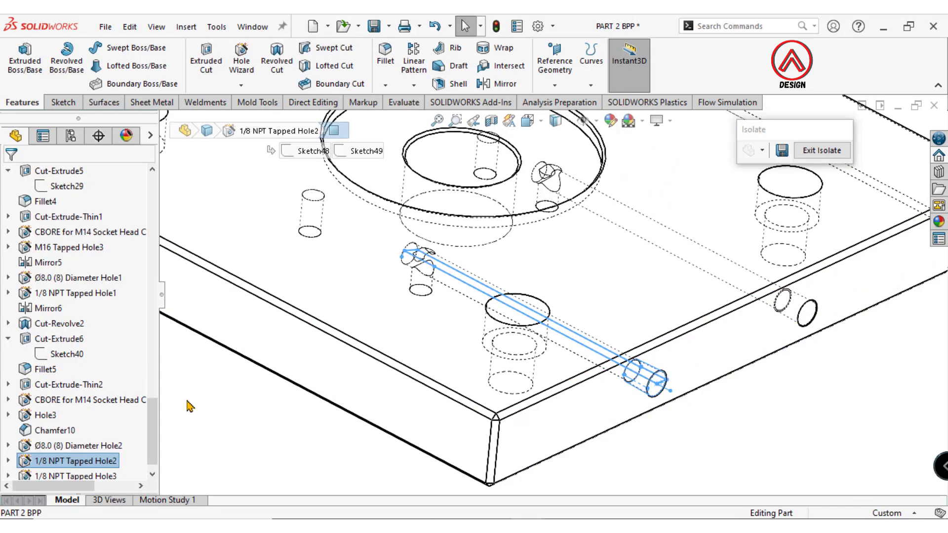
pyautogui.click(57, 460)
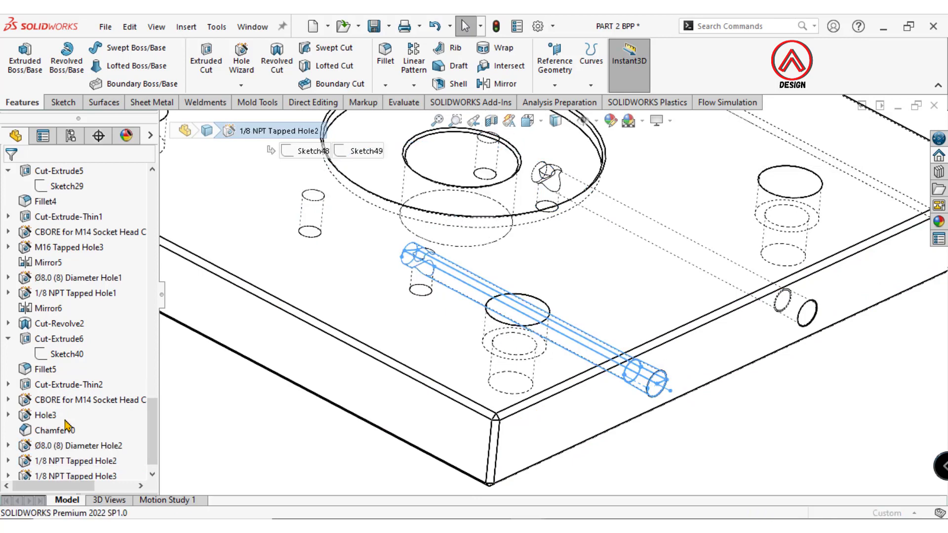
pyautogui.moveTo(153, 302); pyautogui.dragTo(153, 361)
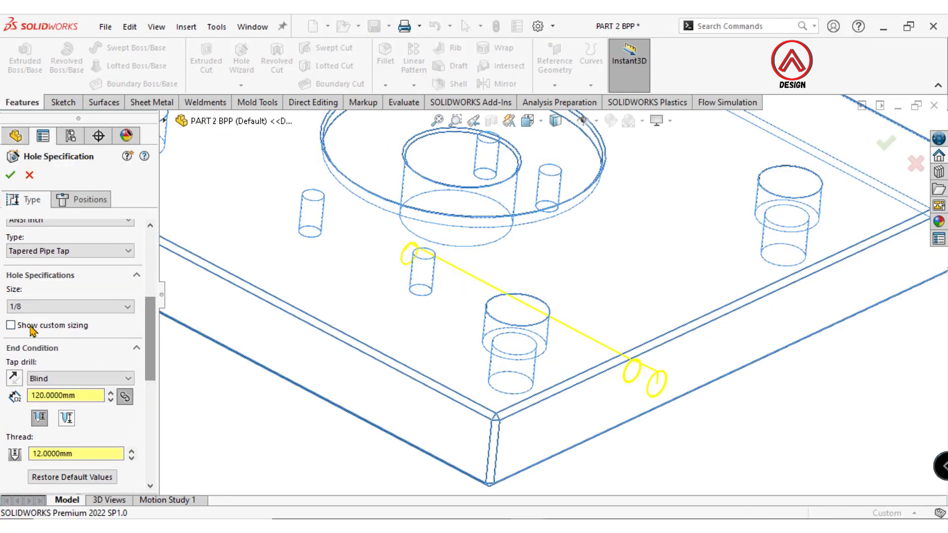
pyautogui.click(11, 325)
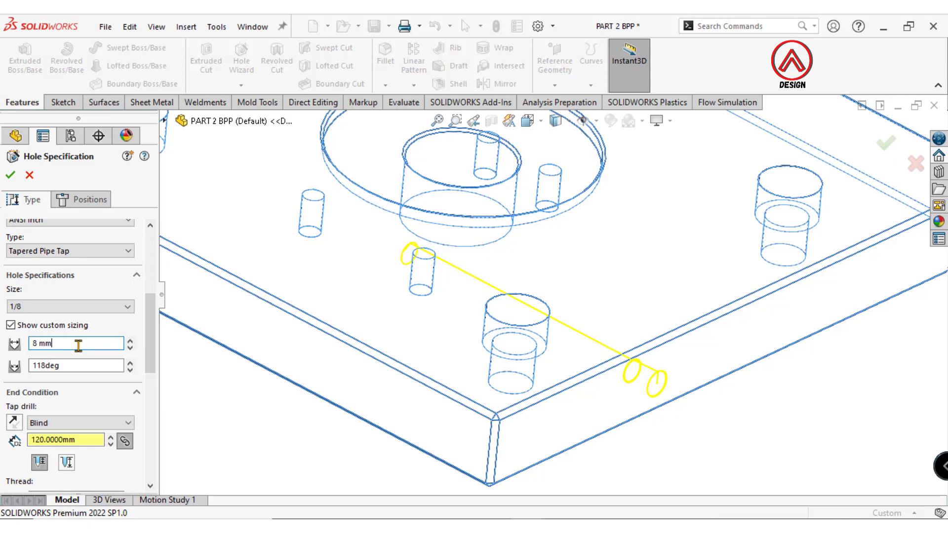
pyautogui.click(12, 176)
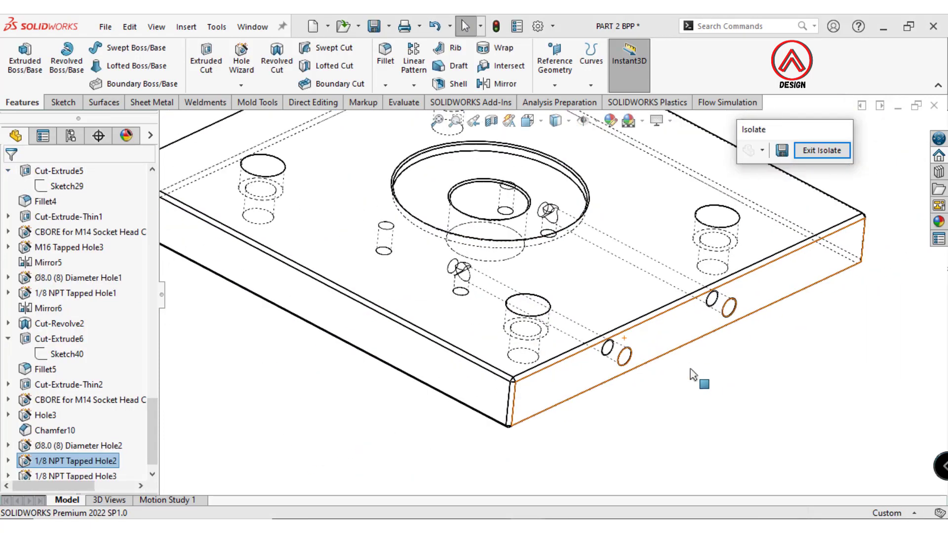
pyautogui.press('f')
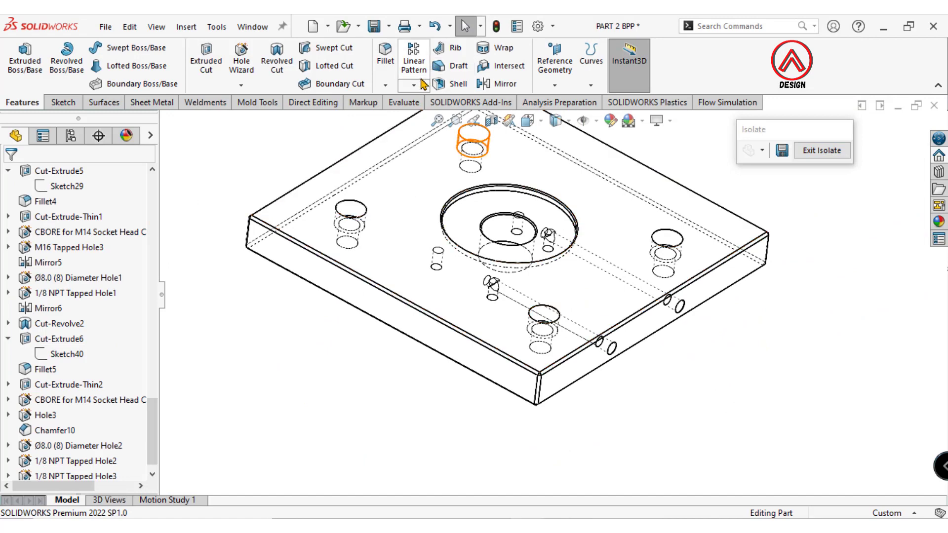
pyautogui.press('Escape')
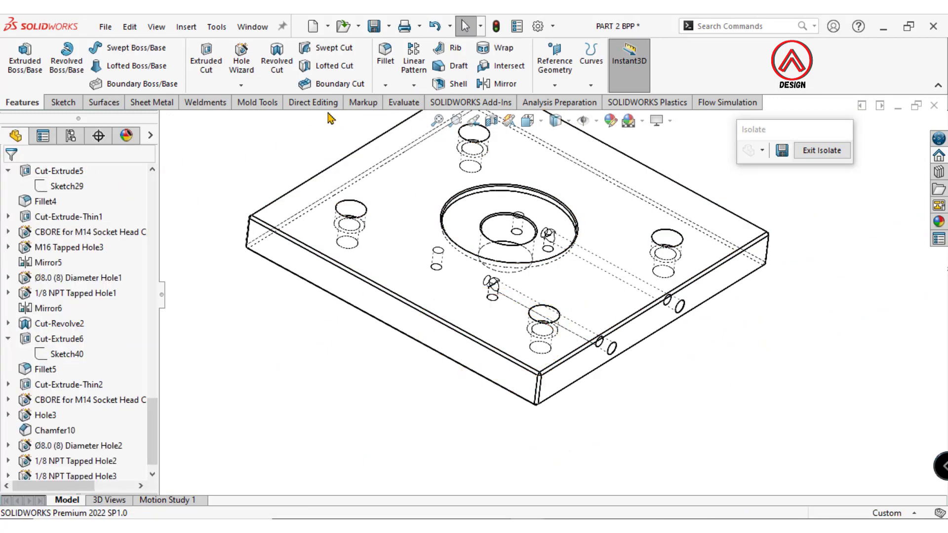
# - Mirror 1/8 NPT Tapped Hole2 and Hole3 across the Right Plane, then rotate to inspect
pyautogui.click(414, 86)
pyautogui.click(417, 132)
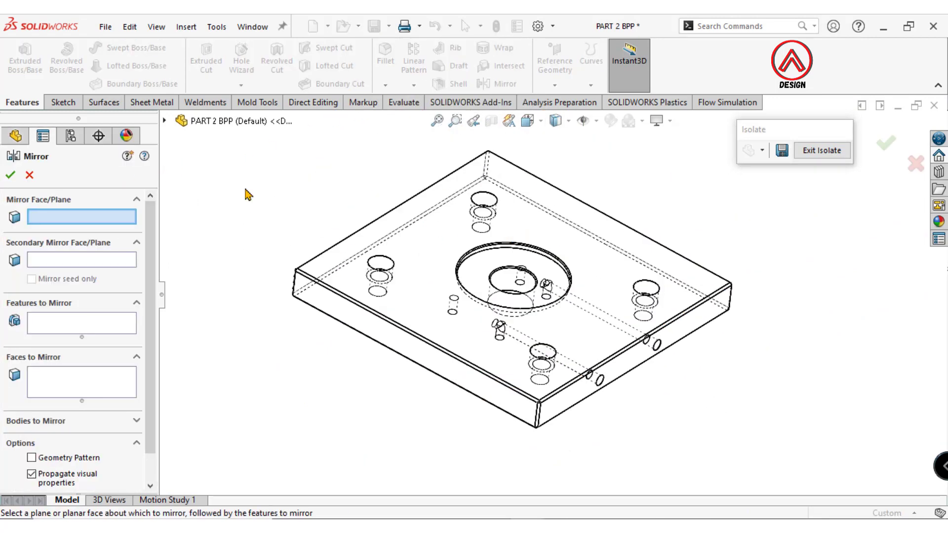
pyautogui.click(165, 120)
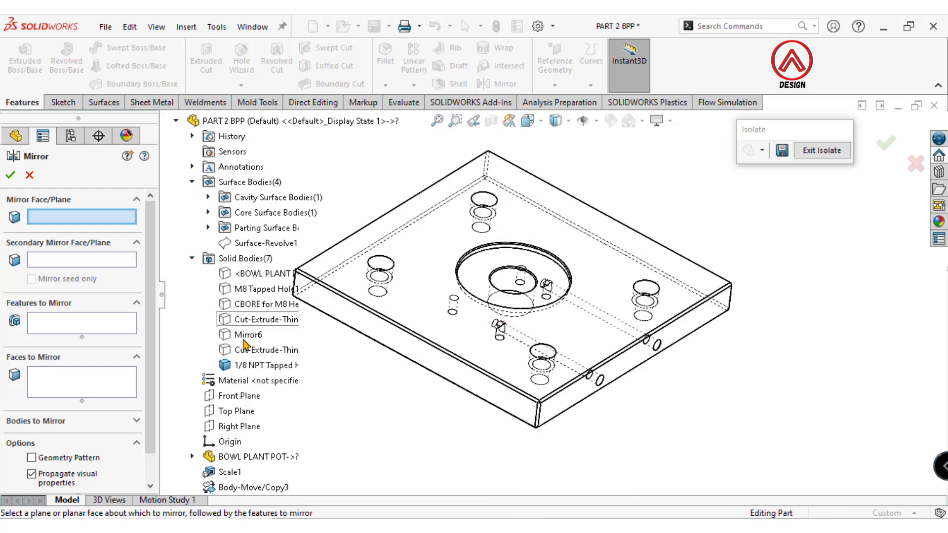
pyautogui.click(242, 426)
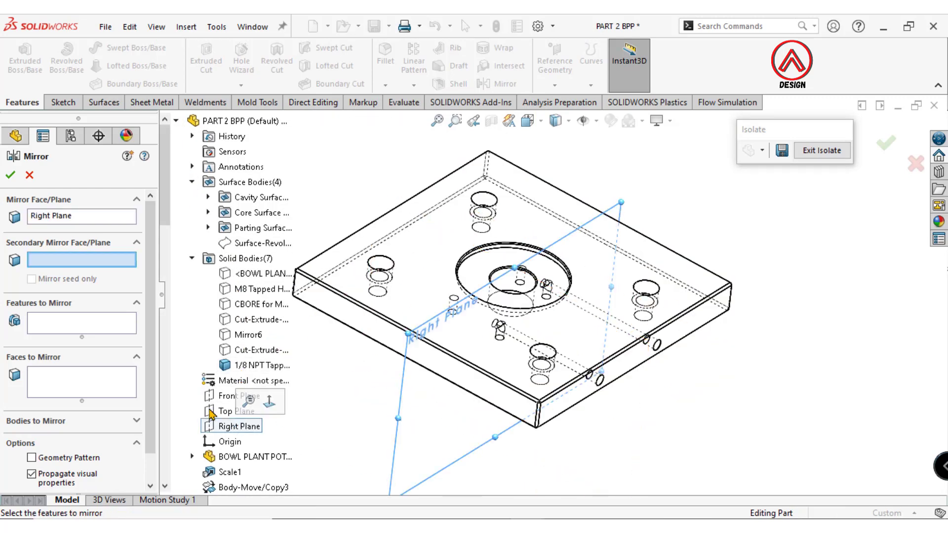
pyautogui.click(84, 326)
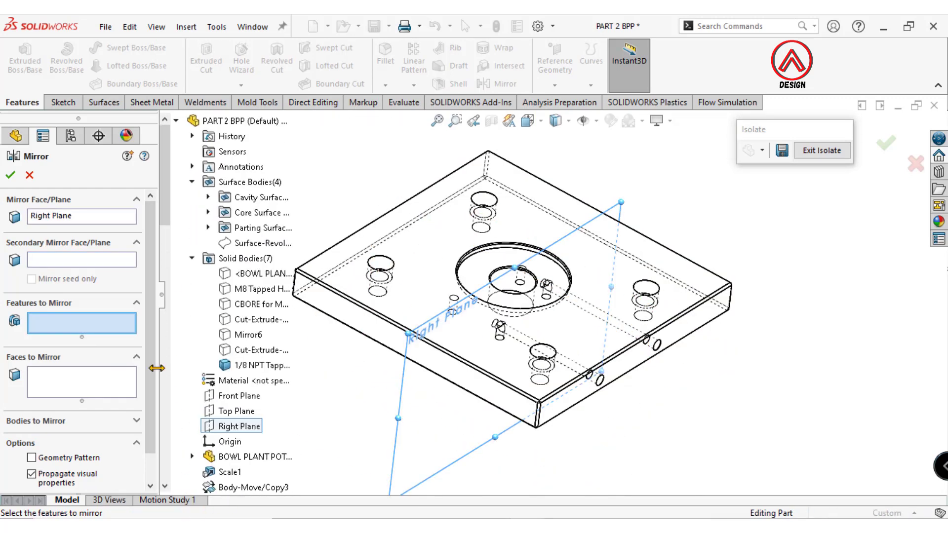
pyautogui.scroll(-10, 172, 228)
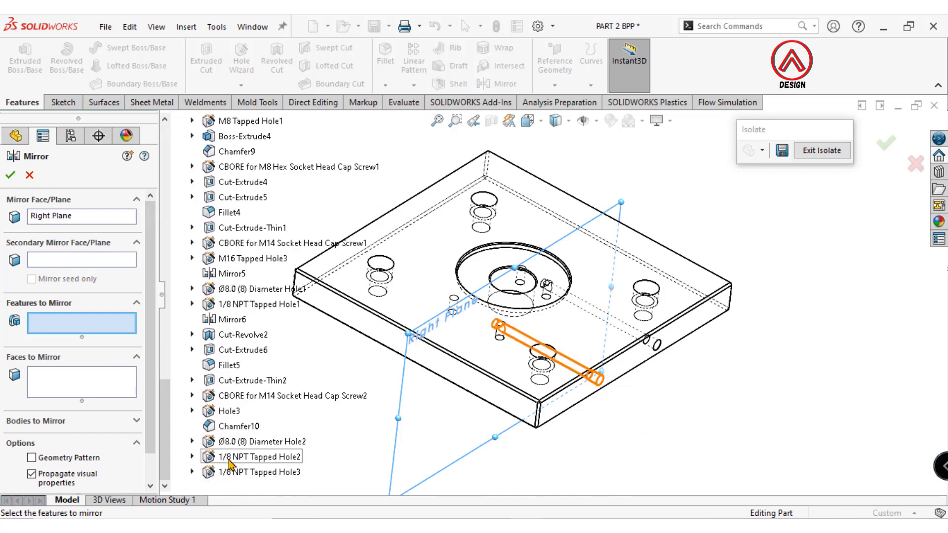
pyautogui.click(232, 457)
pyautogui.click(230, 473)
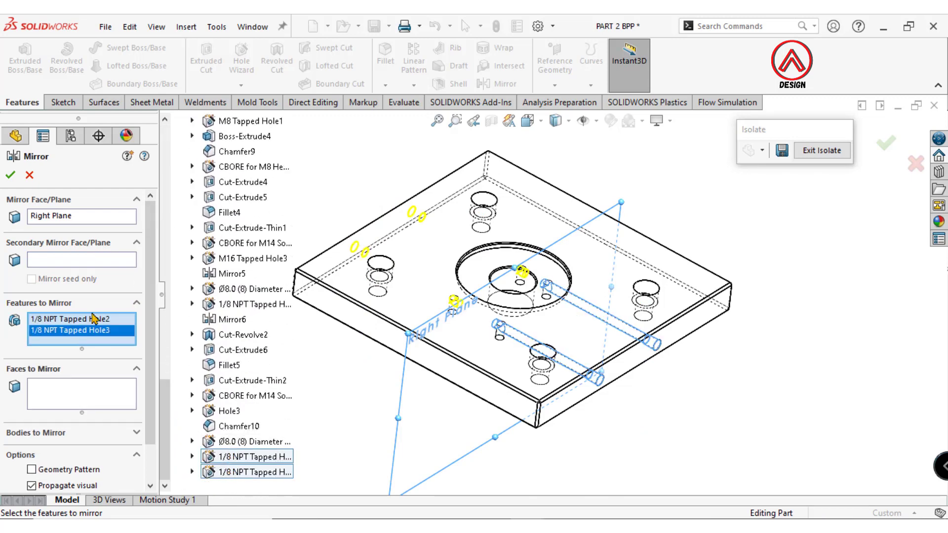
pyautogui.press('Return')
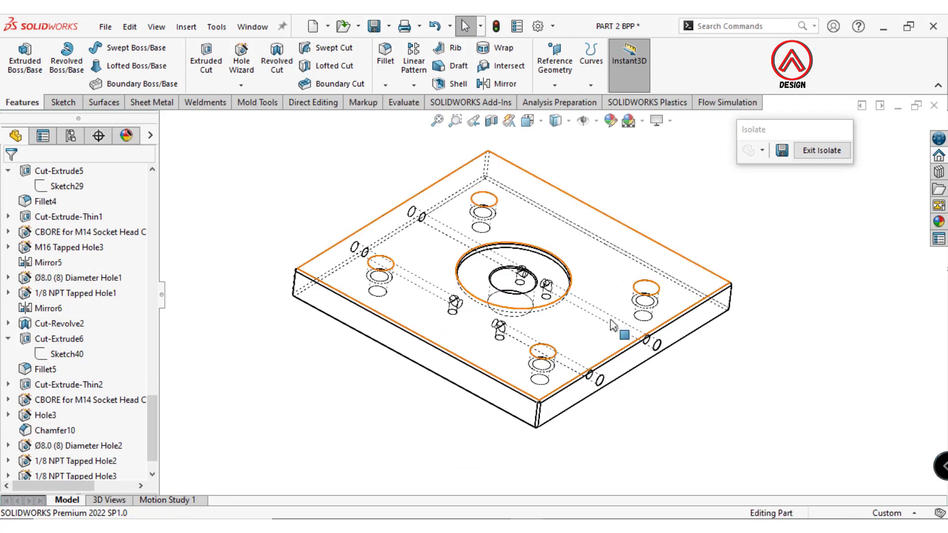
pyautogui.moveTo(568, 237); pyautogui.dragTo(736, 237, button='middle')
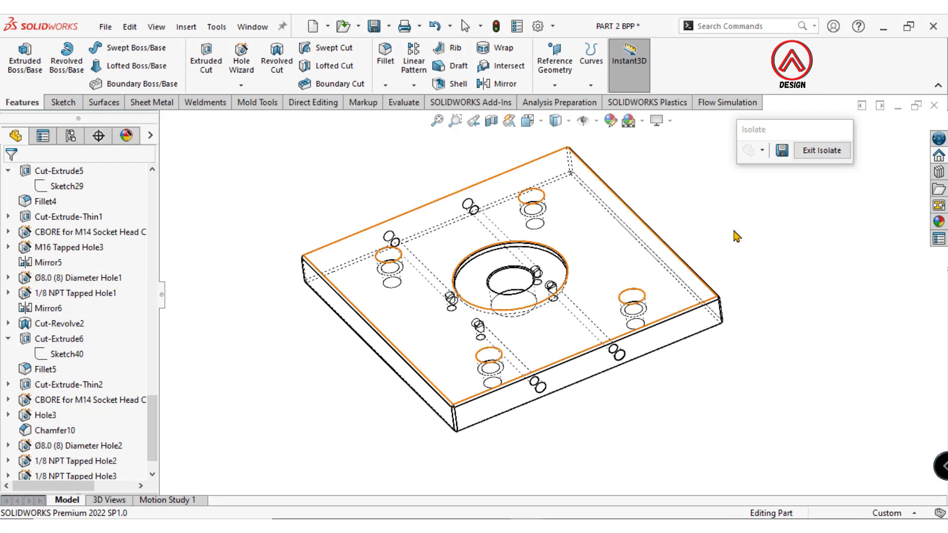
# - Show the plate shaded with edges from the top and select the face around the centre hole
pyautogui.click(527, 120)
pyautogui.click(557, 131)
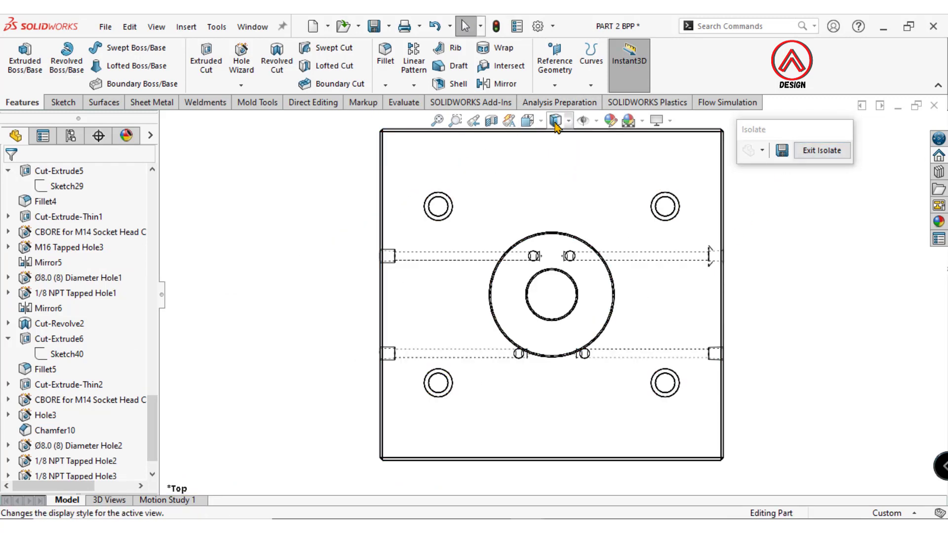
pyautogui.click(555, 120)
pyautogui.scroll(-1, 636, 309)
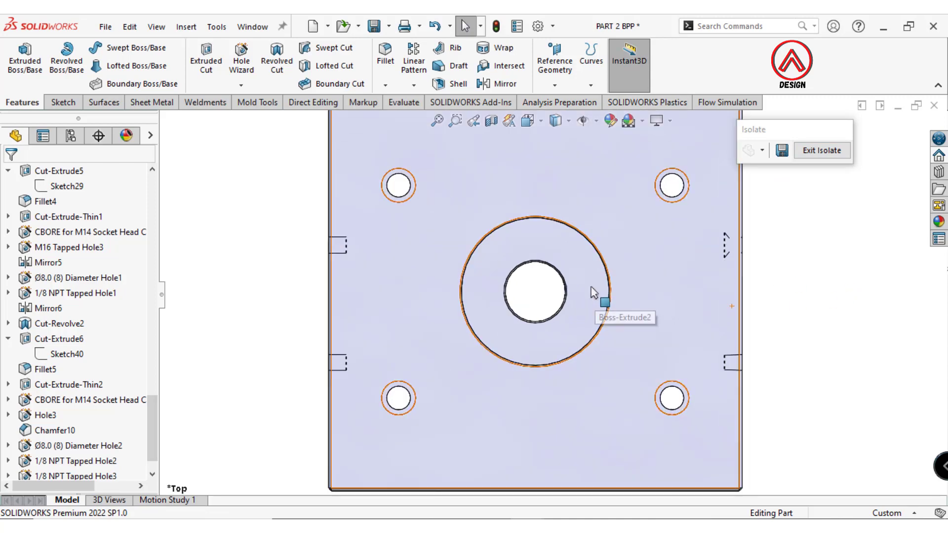
pyautogui.click(590, 286)
# - Set up an ISO M6 tapped hole in Hole Wizard
pyautogui.click(241, 65)
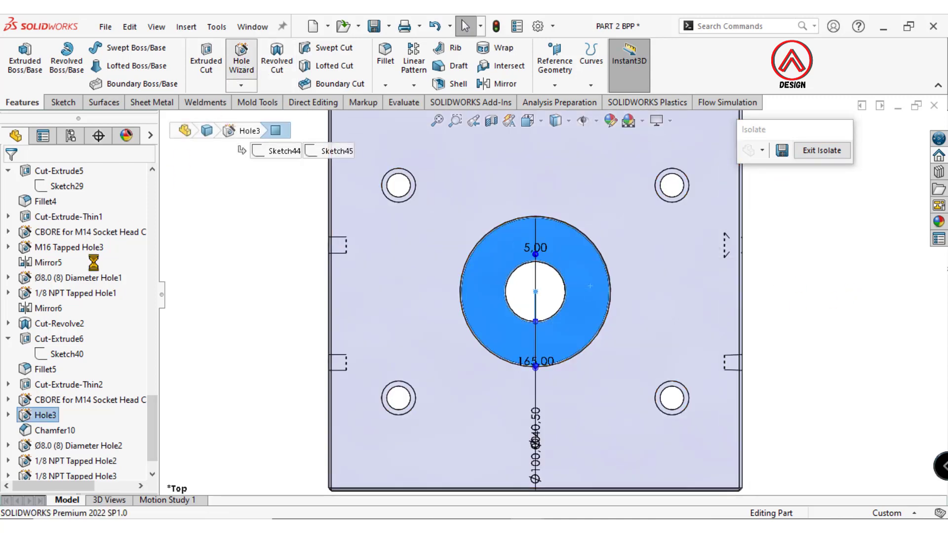
pyautogui.click(33, 352)
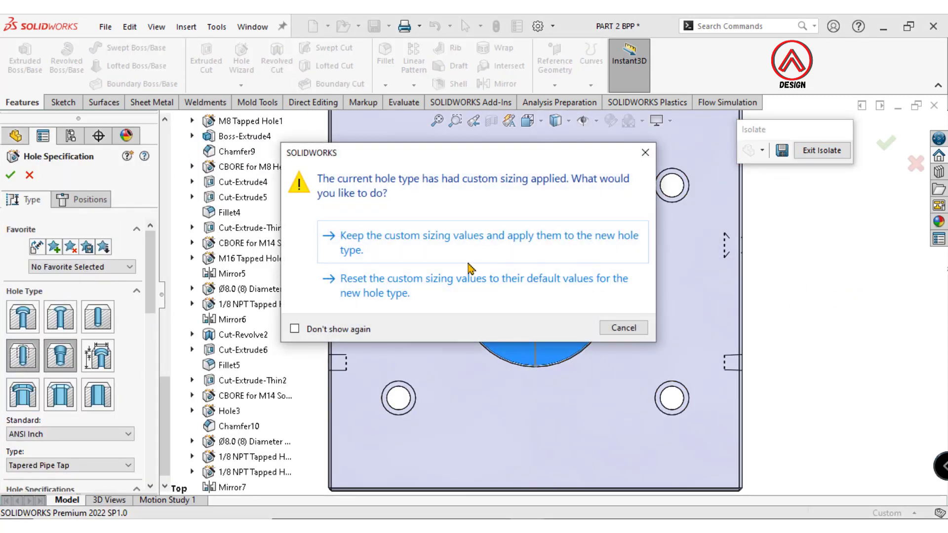
pyautogui.click(426, 254)
pyautogui.scroll(-3, 74, 321)
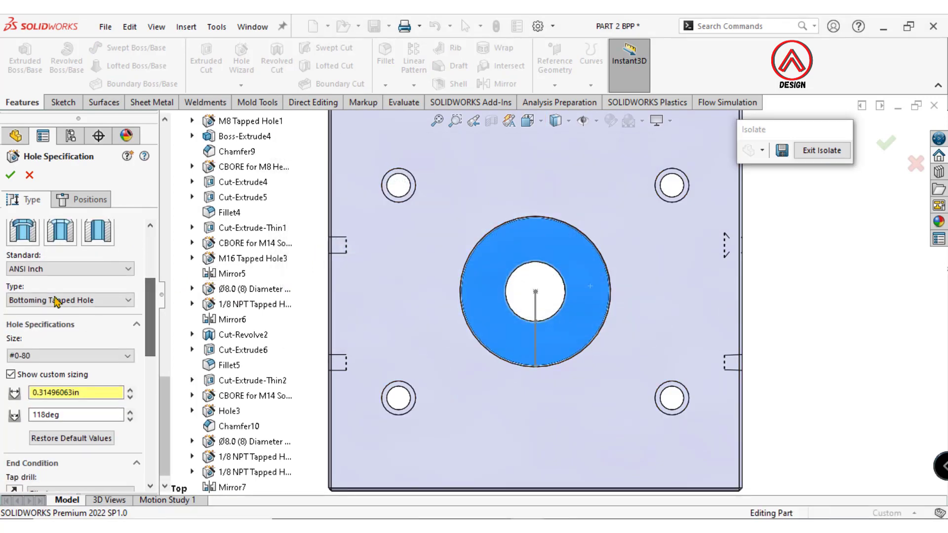
pyautogui.click(48, 276)
pyautogui.click(45, 346)
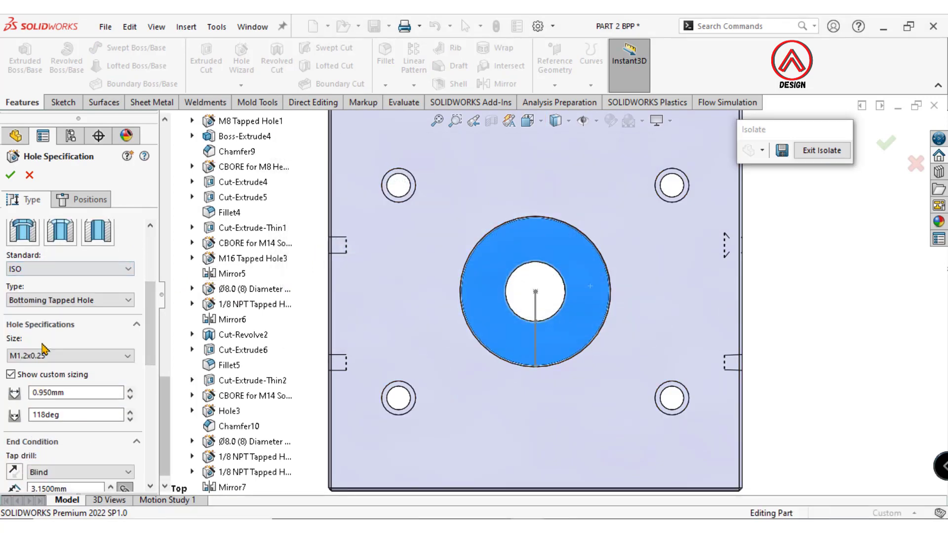
pyautogui.click(47, 459)
pyautogui.scroll(-2, 99, 346)
pyautogui.scroll(-2, 99, 346)
pyautogui.scroll(-2, 98, 321)
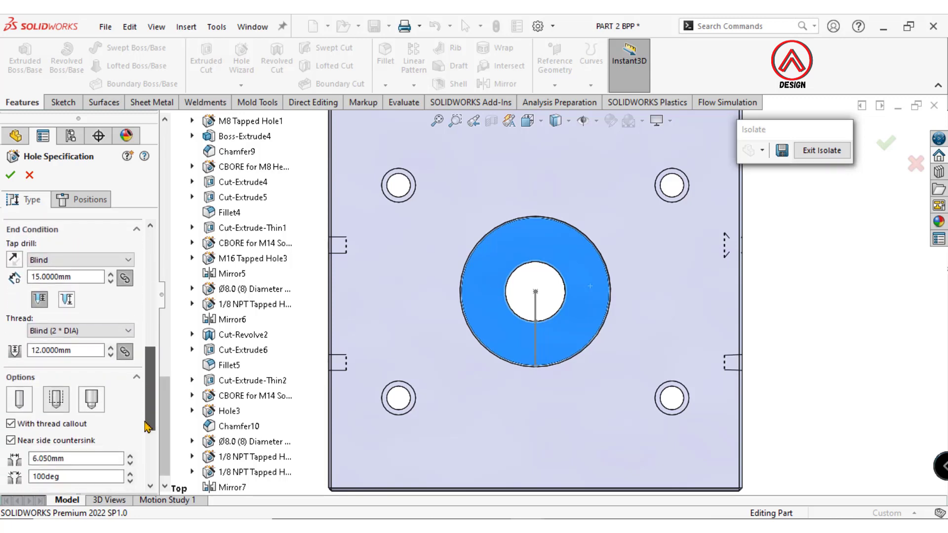
pyautogui.scroll(-2, 74, 271)
pyautogui.click(89, 200)
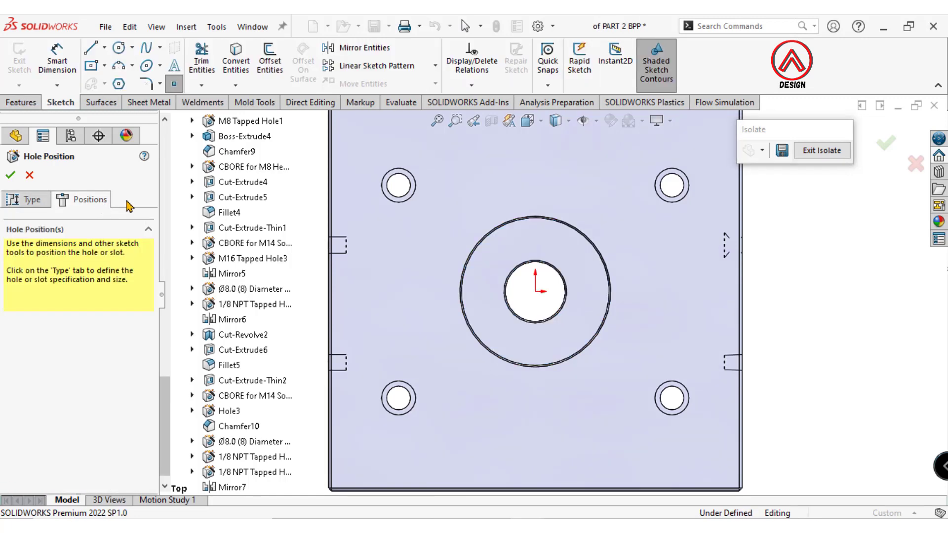
# - Draw an 85 mm diameter construction circle centred on the origin
pyautogui.click(118, 49)
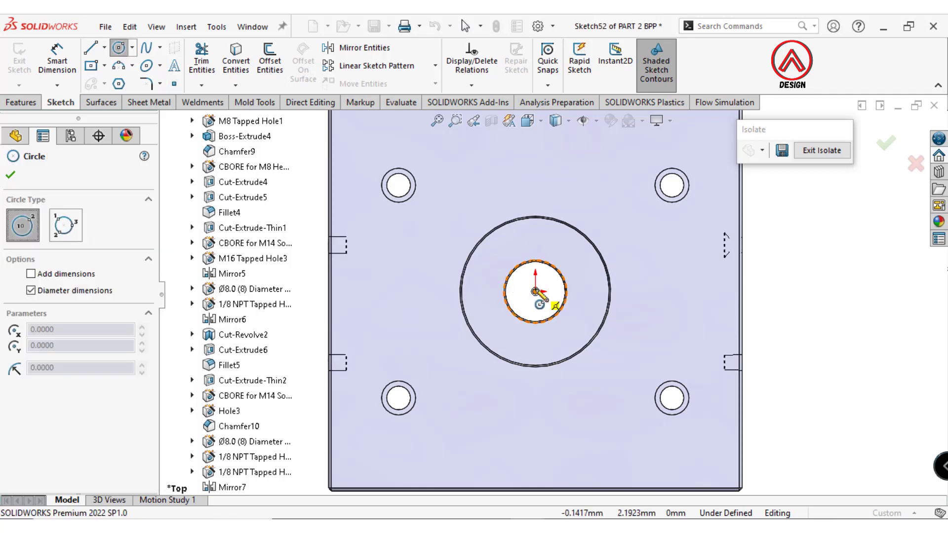
pyautogui.click(535, 291)
pyautogui.click(535, 234)
pyautogui.click(56, 59)
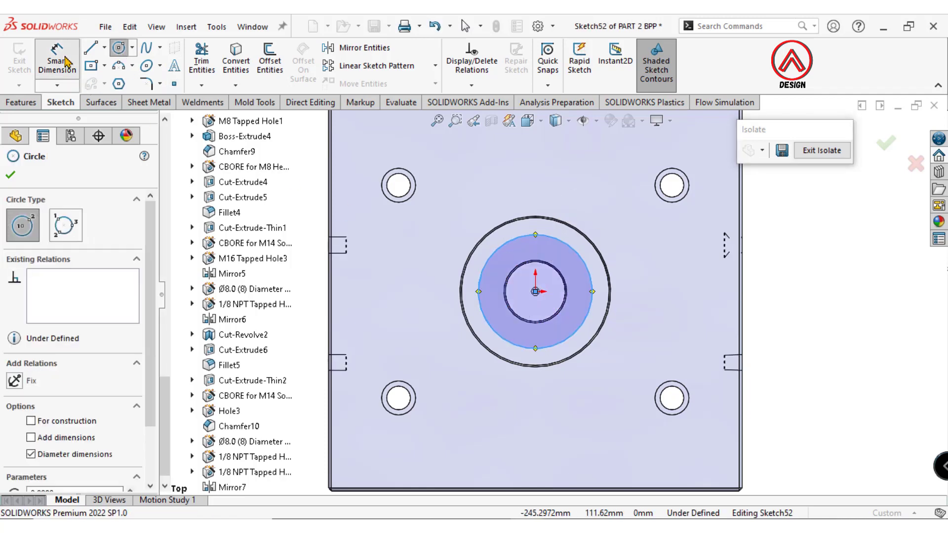
pyautogui.click(569, 248)
pyautogui.click(601, 201)
pyautogui.write('85')
pyautogui.press('Return')
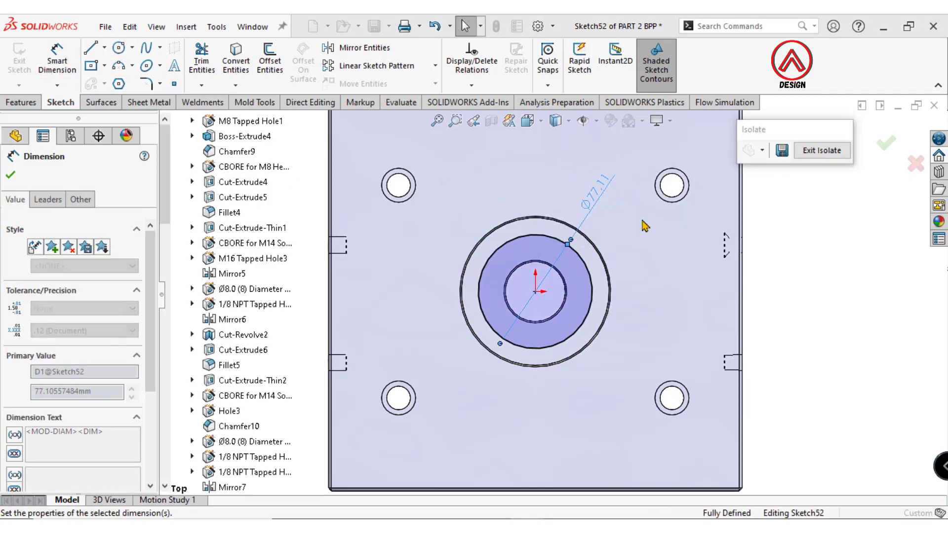
pyautogui.click(588, 262)
pyautogui.click(627, 240)
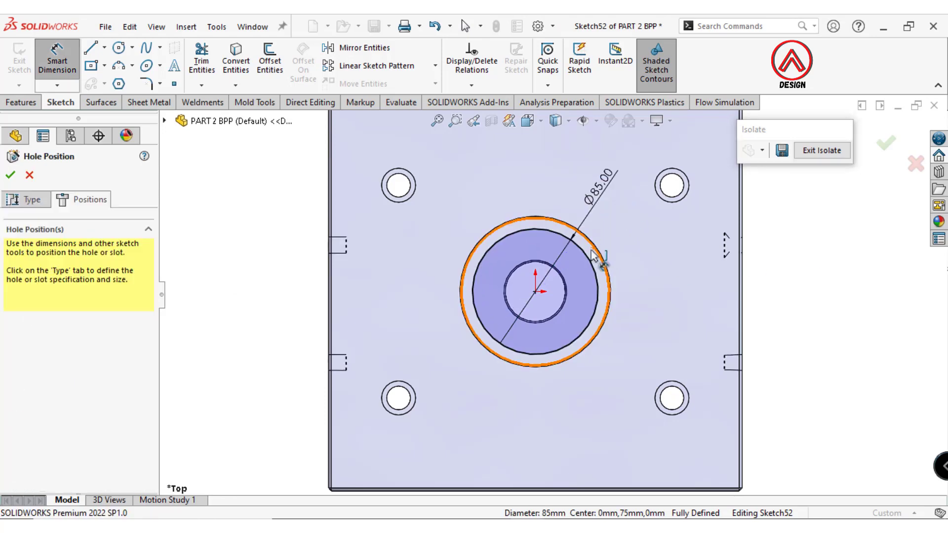
pyautogui.click(597, 256)
pyautogui.press('Escape')
pyautogui.click(605, 244)
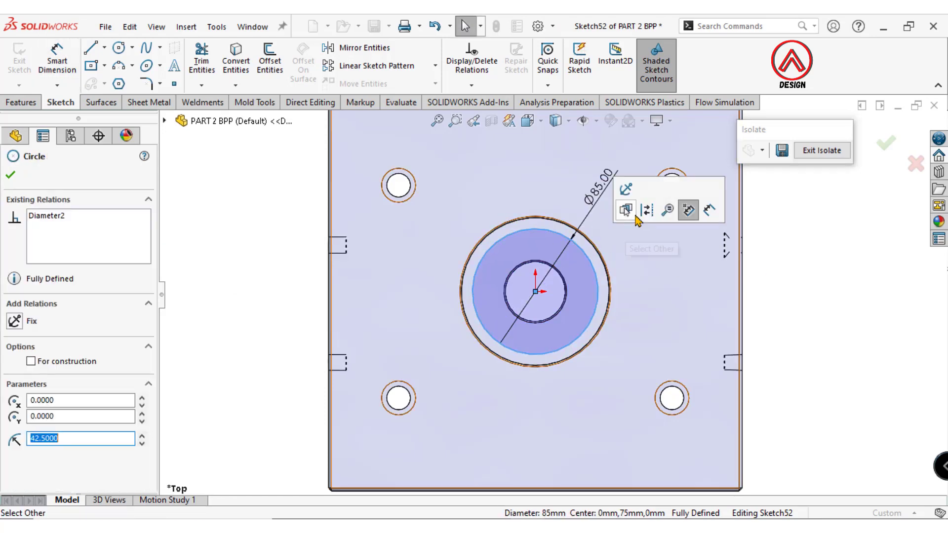
pyautogui.click(736, 257)
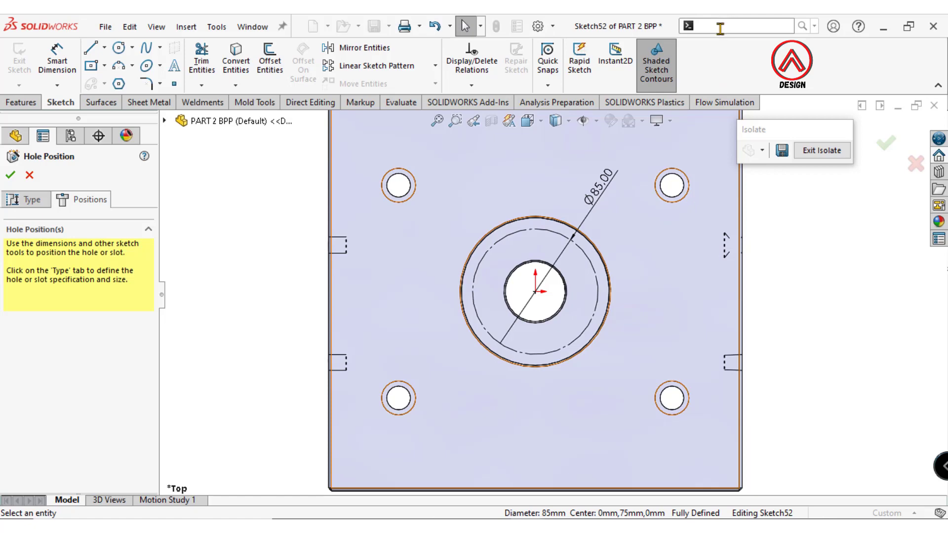
pyautogui.click(699, 29)
# - Divide the construction circle into two opposite points and create the holes
pyautogui.write('seg')
pyautogui.press('Return')
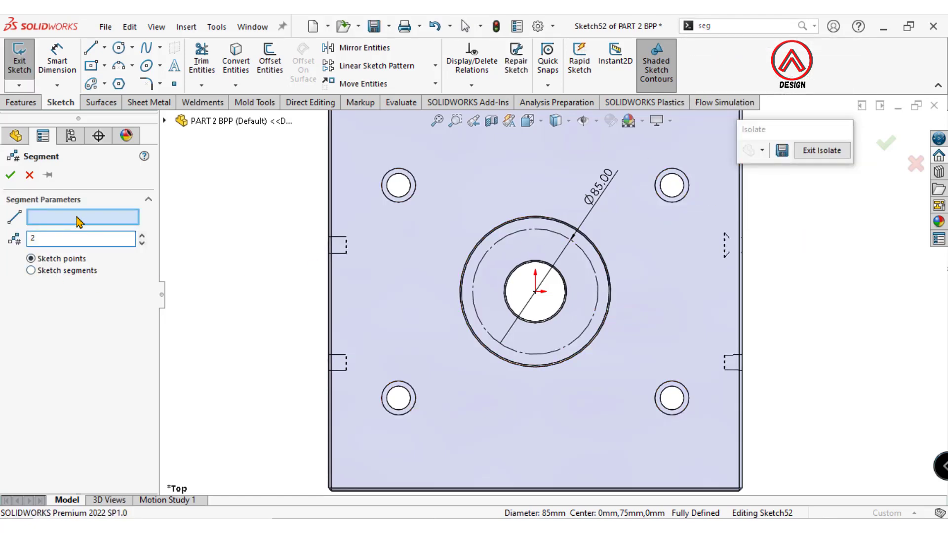
pyautogui.click(530, 230)
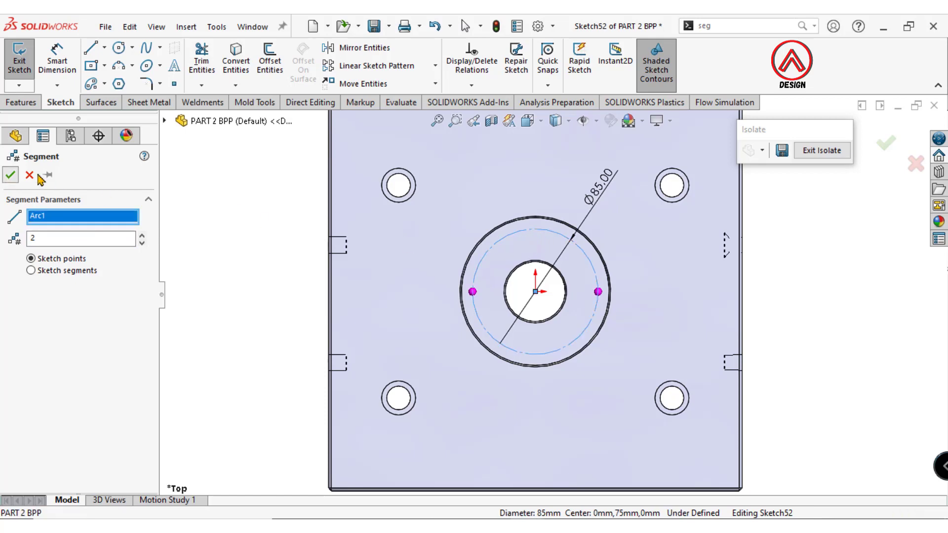
pyautogui.press('Return')
pyautogui.click(885, 144)
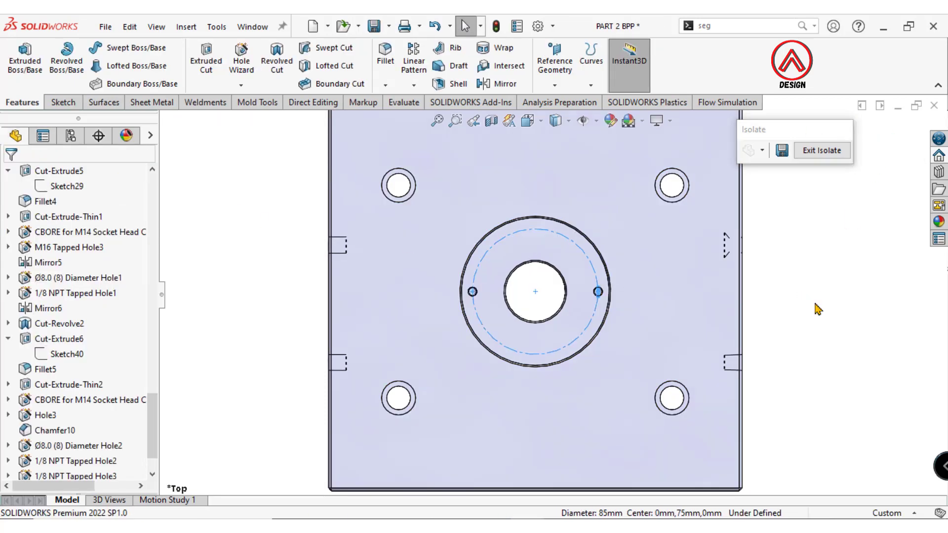
# - Sketch a 100 mm diameter circle centred on the origin on the plate face
pyautogui.click(531, 246)
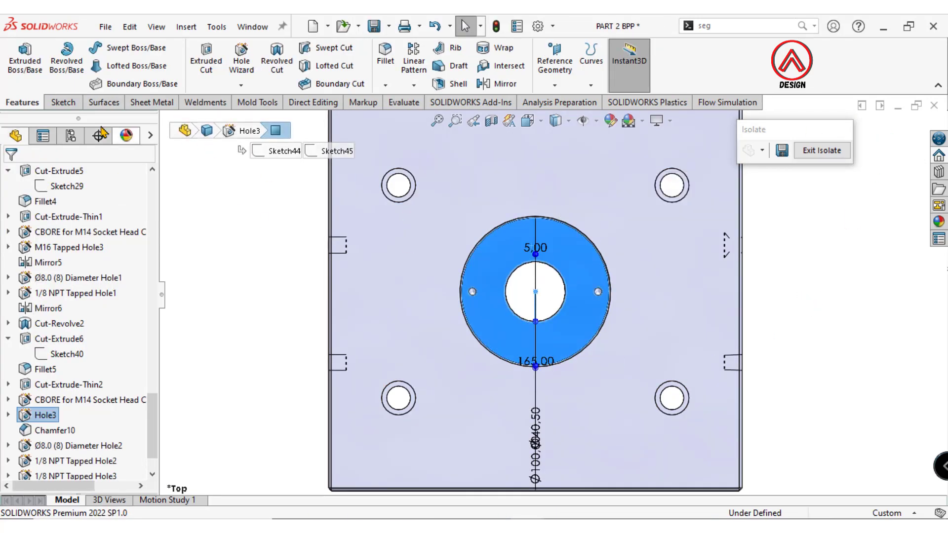
pyautogui.click(63, 103)
pyautogui.click(19, 54)
pyautogui.click(118, 49)
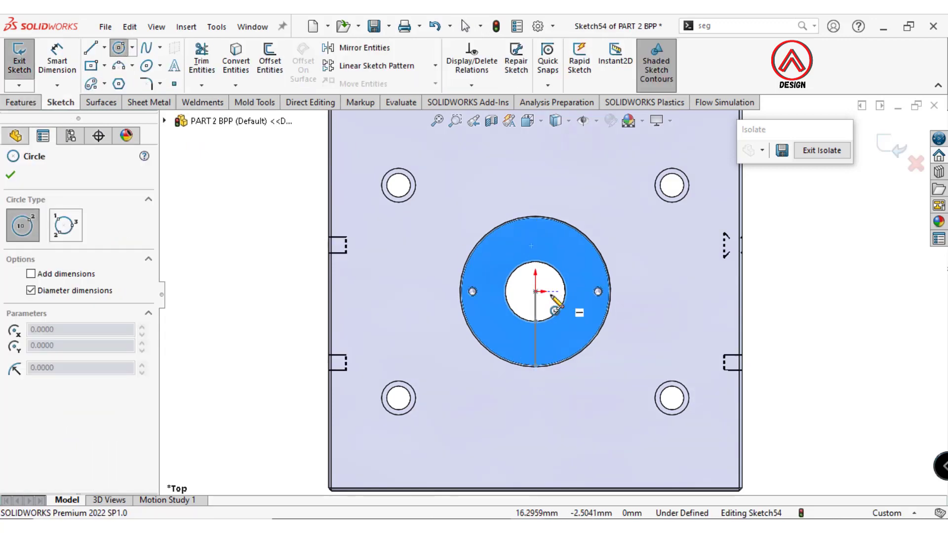
pyautogui.click(536, 292)
pyautogui.click(512, 238)
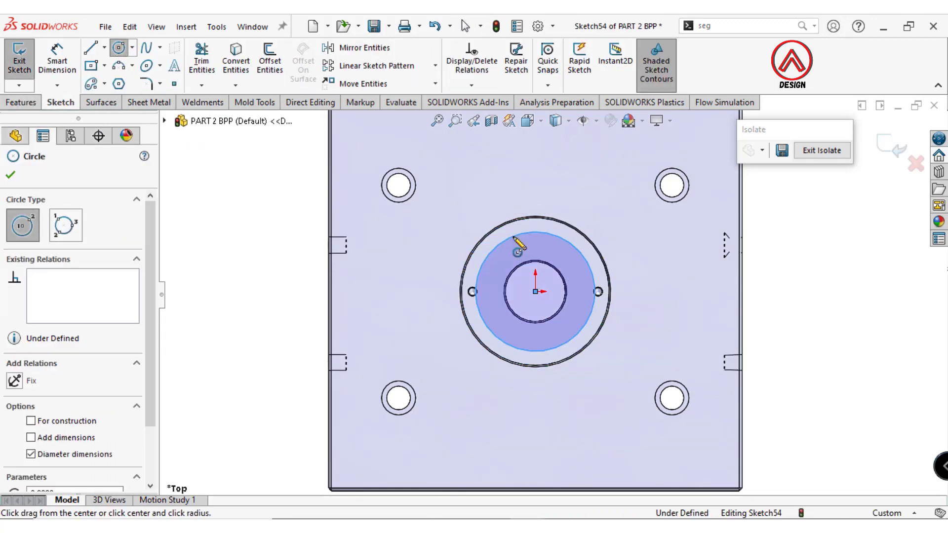
pyautogui.click(55, 60)
pyautogui.click(535, 233)
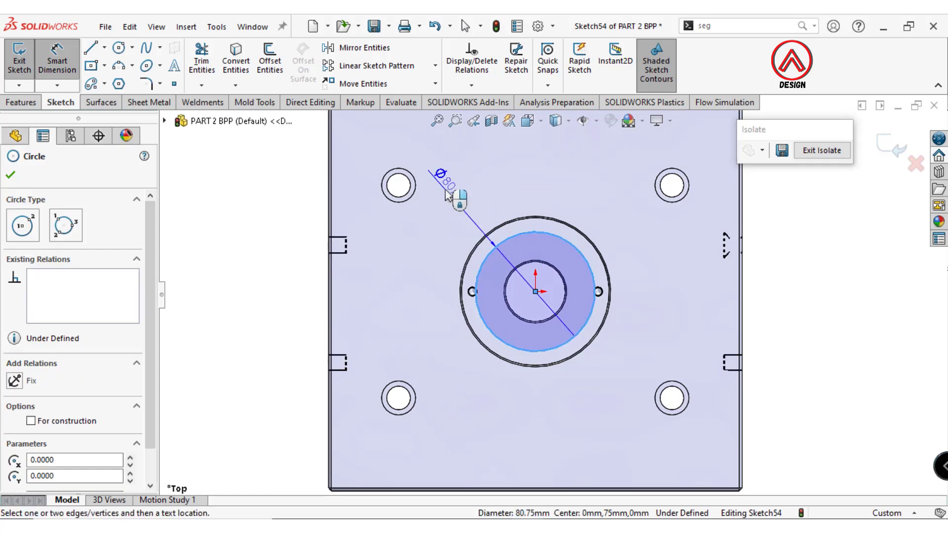
pyautogui.click(447, 194)
pyautogui.write('100')
pyautogui.press('Return')
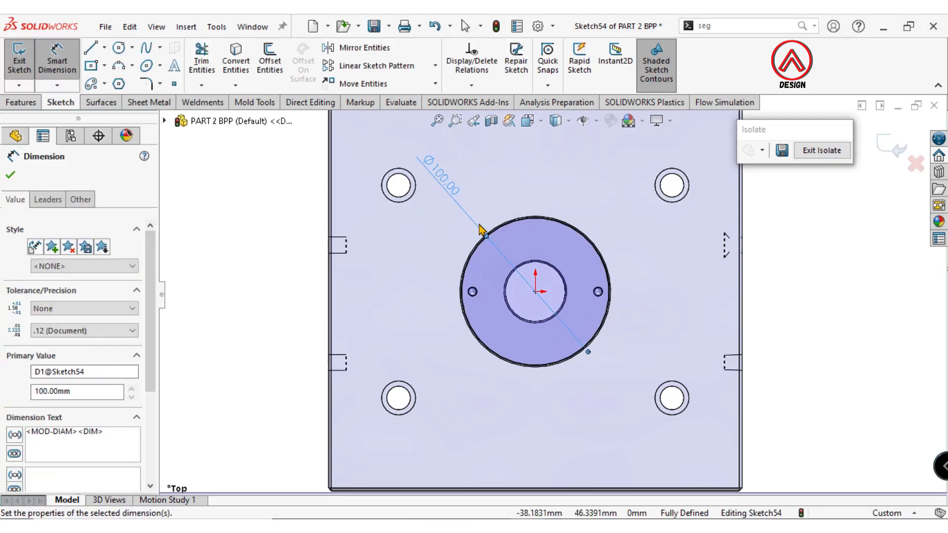
# - Extrude the circle 15 mm high as a 15 mm thin wall reversed inward
pyautogui.click(21, 103)
pyautogui.click(24, 64)
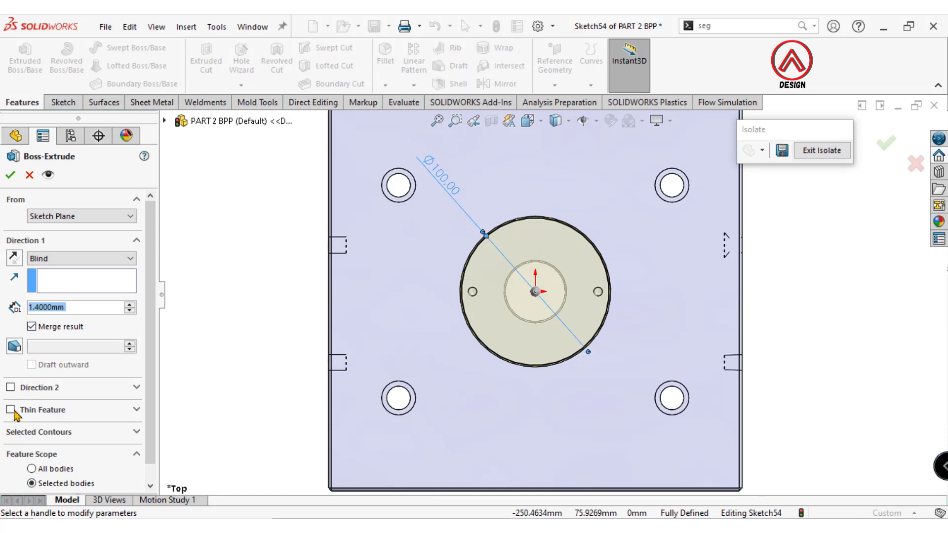
pyautogui.click(10, 410)
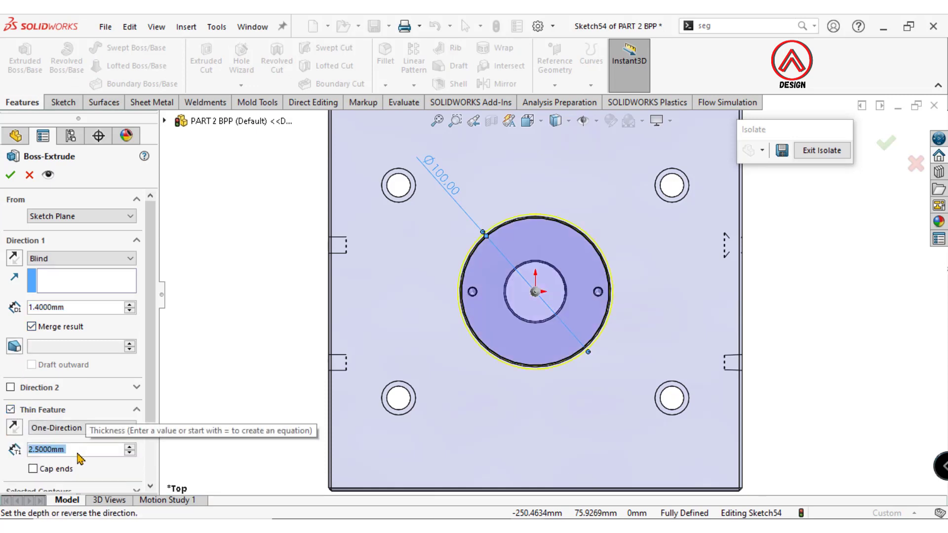
pyautogui.write('15')
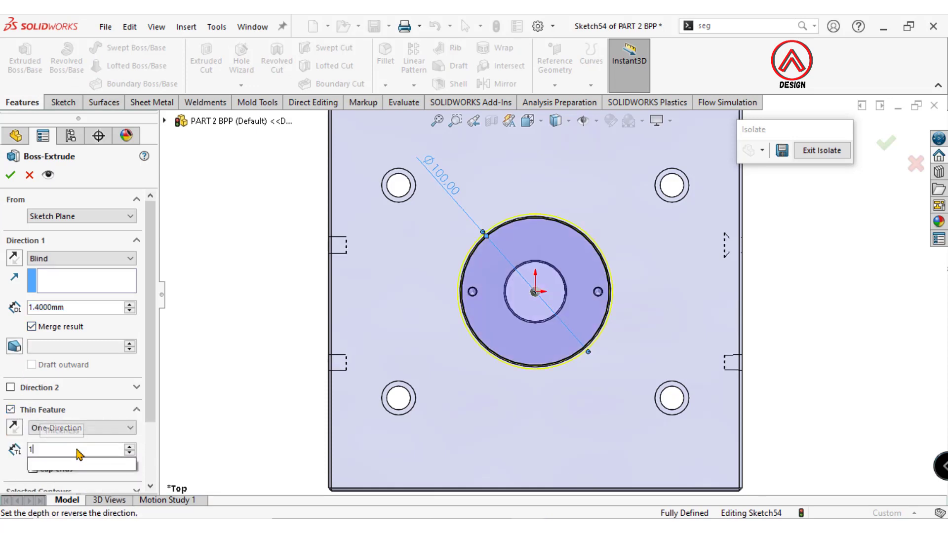
pyautogui.click(15, 430)
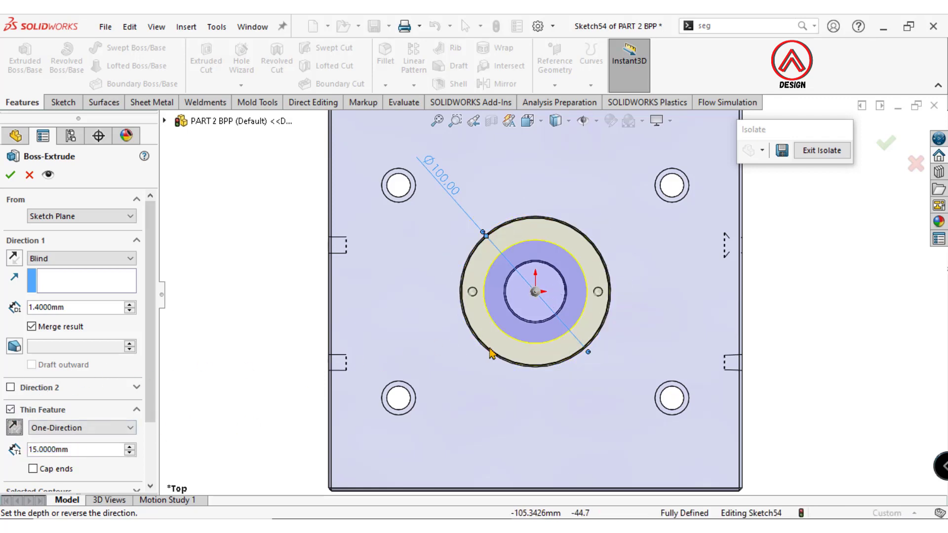
pyautogui.hotkey('ctrl', '7')
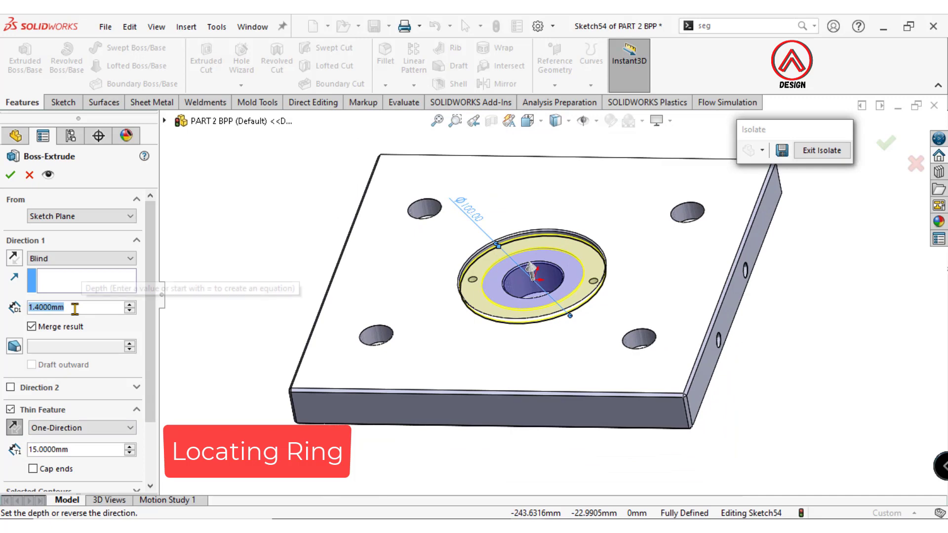
pyautogui.write('15')
pyautogui.press('Return')
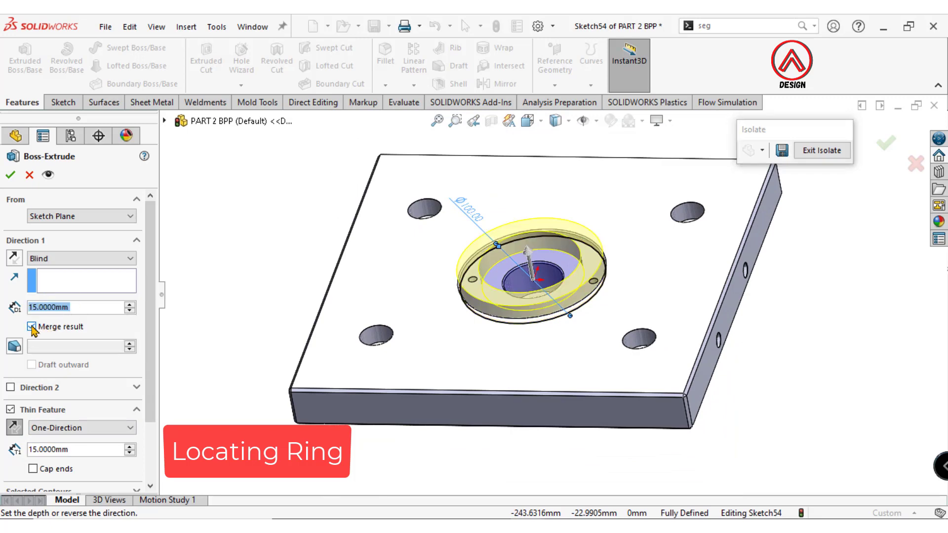
pyautogui.click(10, 175)
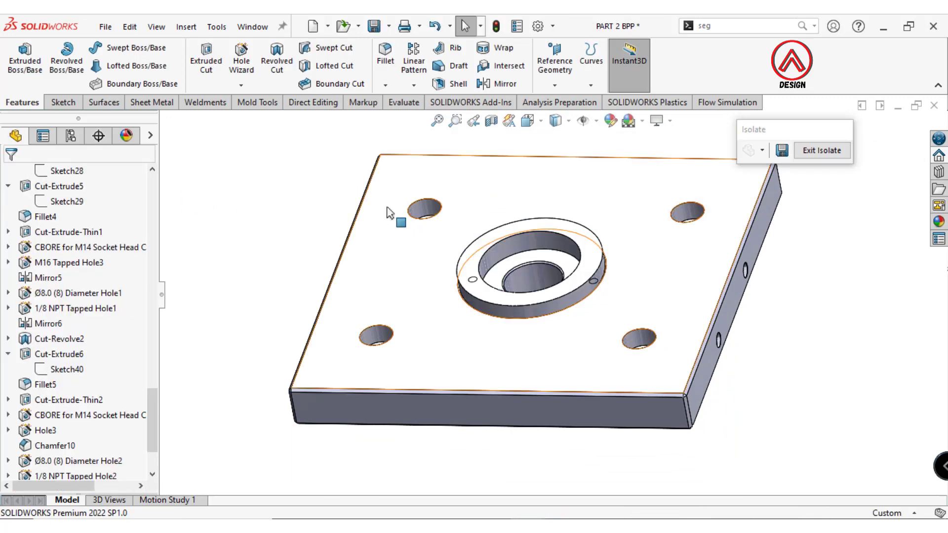
# - Chamfer the ring's inner and outer faces 1 mm × 45°, then view the ring face head-on
pyautogui.click(386, 86)
pyautogui.click(410, 112)
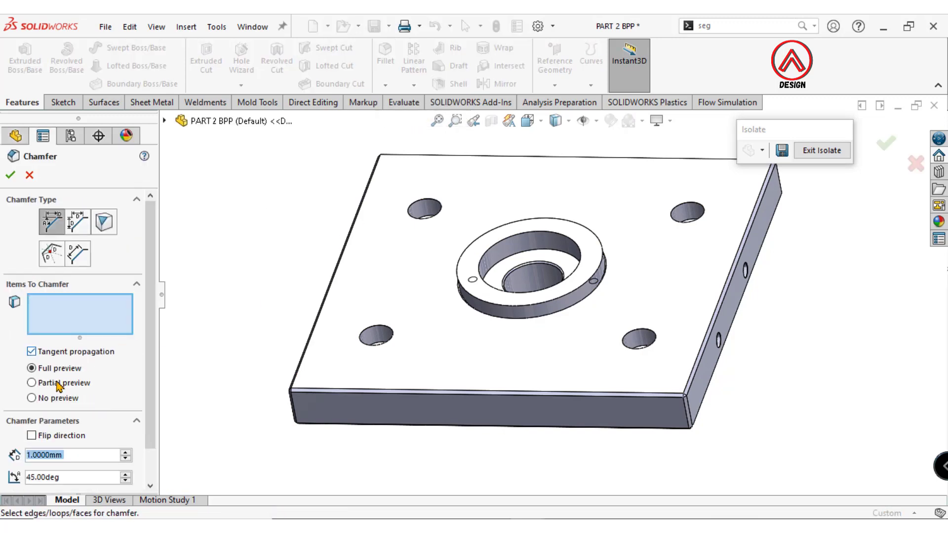
pyautogui.scroll(-3, 540, 285)
pyautogui.click(501, 224)
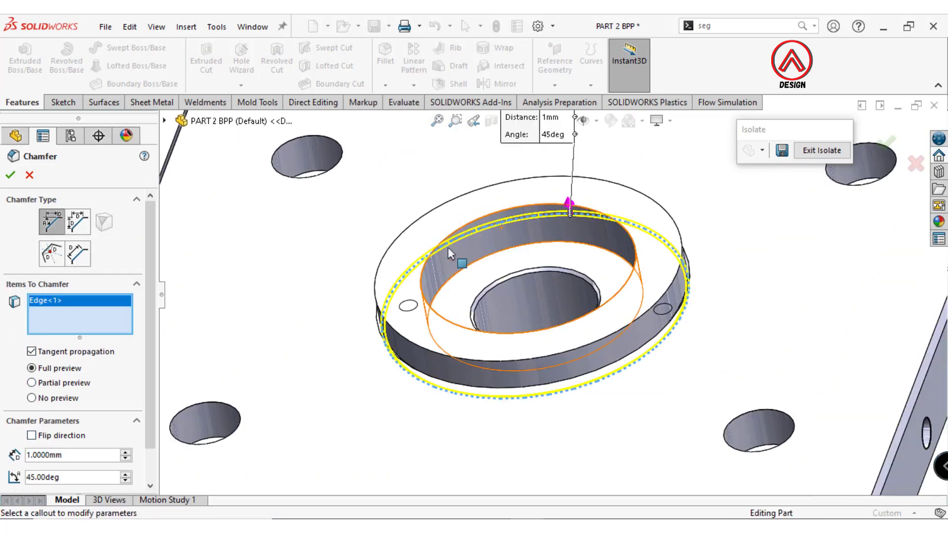
pyautogui.rightClick(64, 316)
pyautogui.click(94, 317)
pyautogui.moveTo(371, 271); pyautogui.dragTo(518, 211, button='middle')
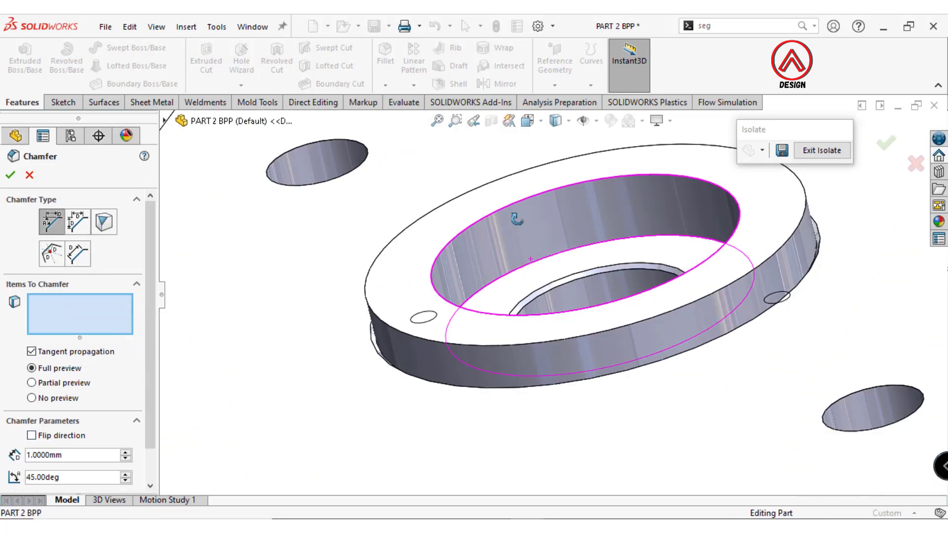
pyautogui.scroll(-3, 495, 220)
pyautogui.click(496, 220)
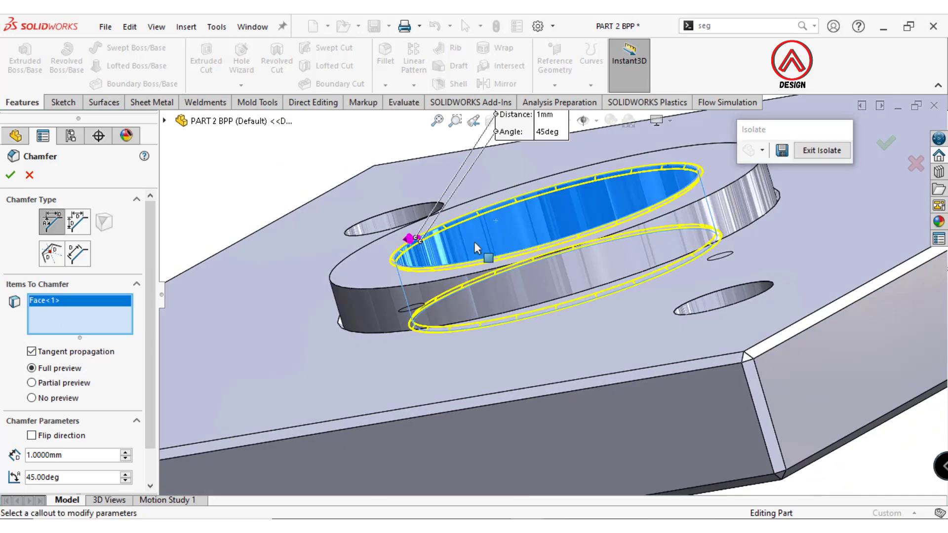
pyautogui.click(336, 293)
pyautogui.press('Return')
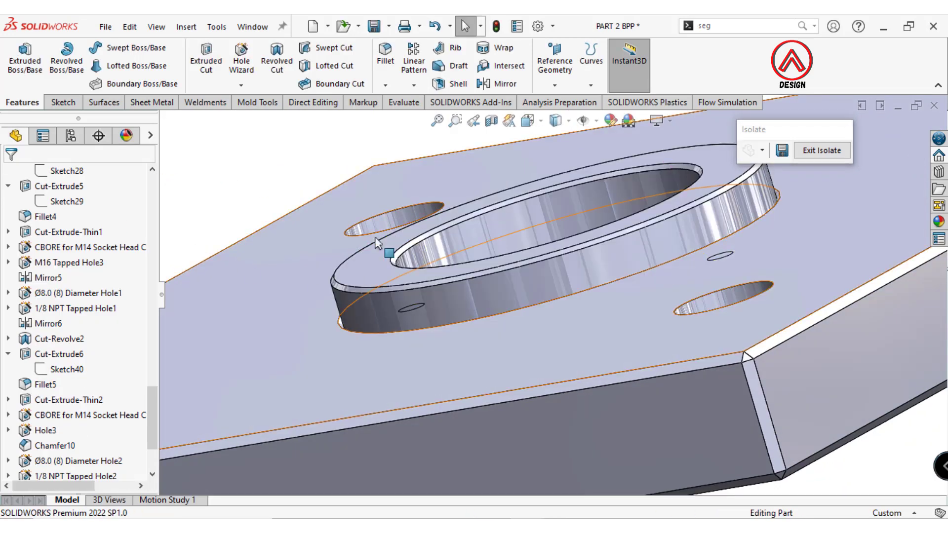
pyautogui.click(381, 275)
pyautogui.click(420, 233)
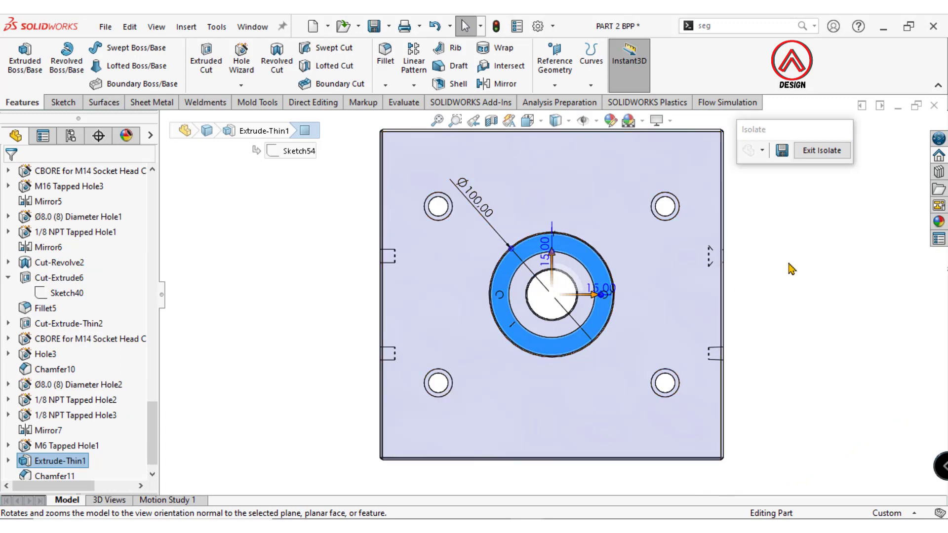
# - Set up a Hex Socket Head ISO 4762 M6 through-all hole on the ring face
pyautogui.scroll(-3, 641, 291)
pyautogui.click(575, 271)
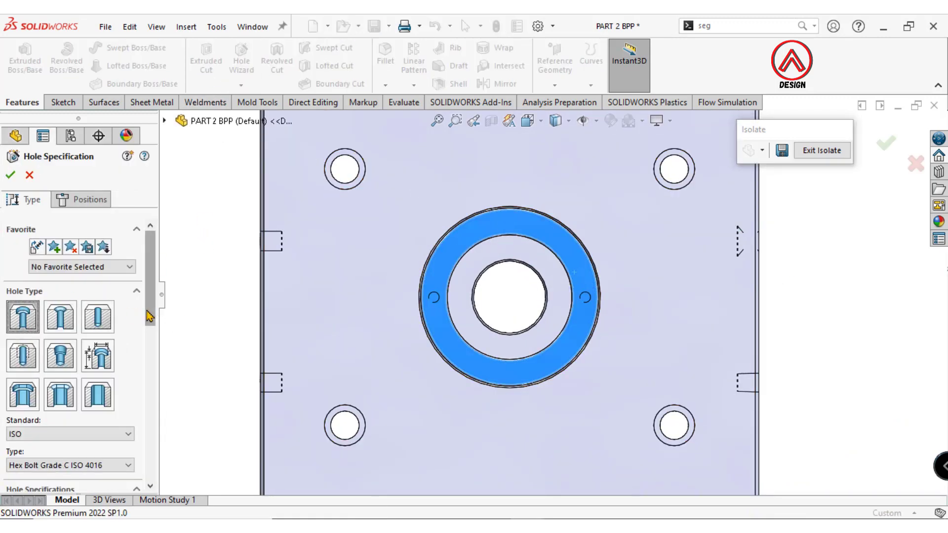
pyautogui.scroll(-3, 123, 319)
pyautogui.click(96, 327)
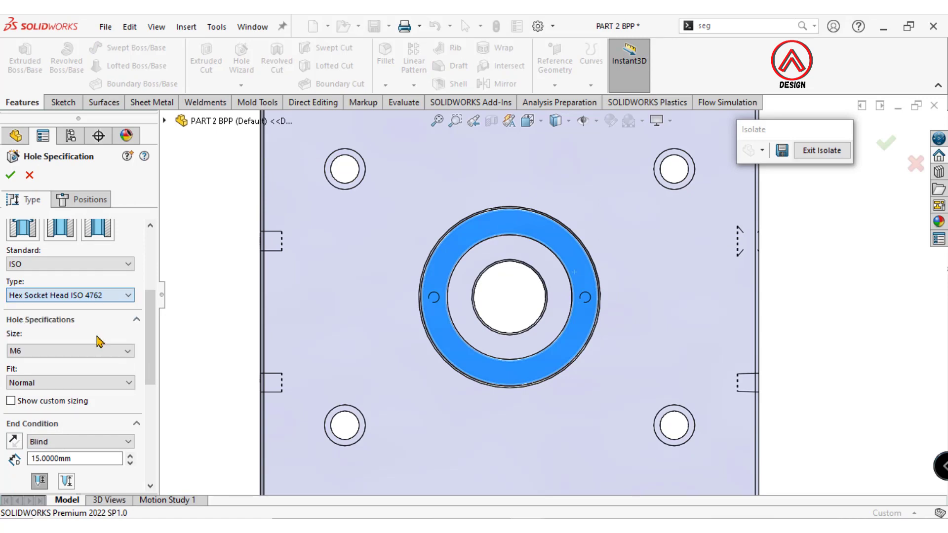
pyautogui.scroll(-2, 68, 311)
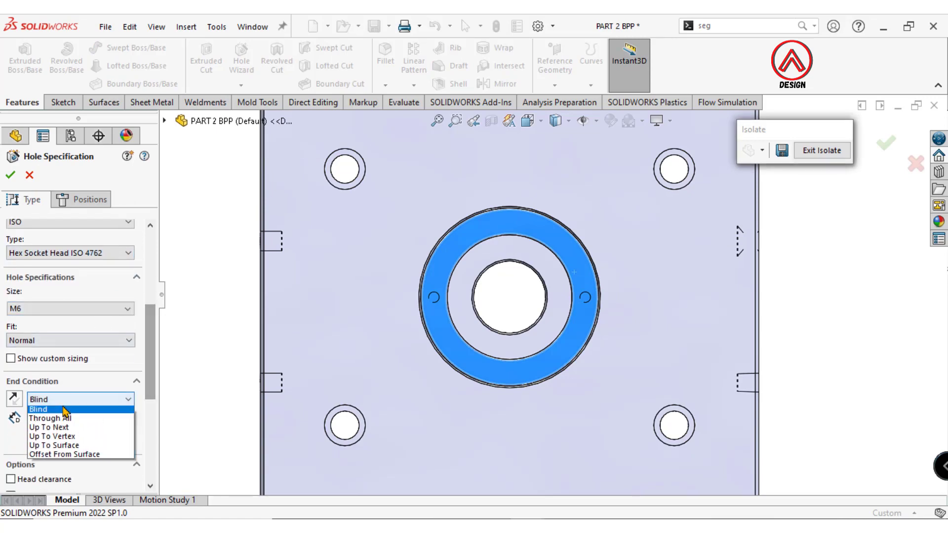
pyautogui.click(63, 417)
pyautogui.moveTo(148, 391); pyautogui.dragTo(144, 467)
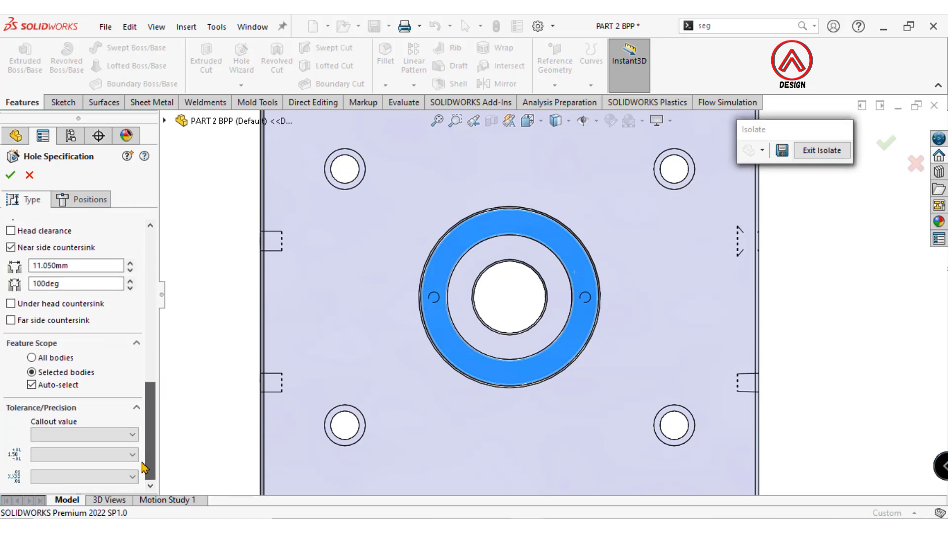
pyautogui.scroll(10, 74, 345)
# - Place two hole points on opposite sides of the ring, with hidden edges shown
pyautogui.click(81, 199)
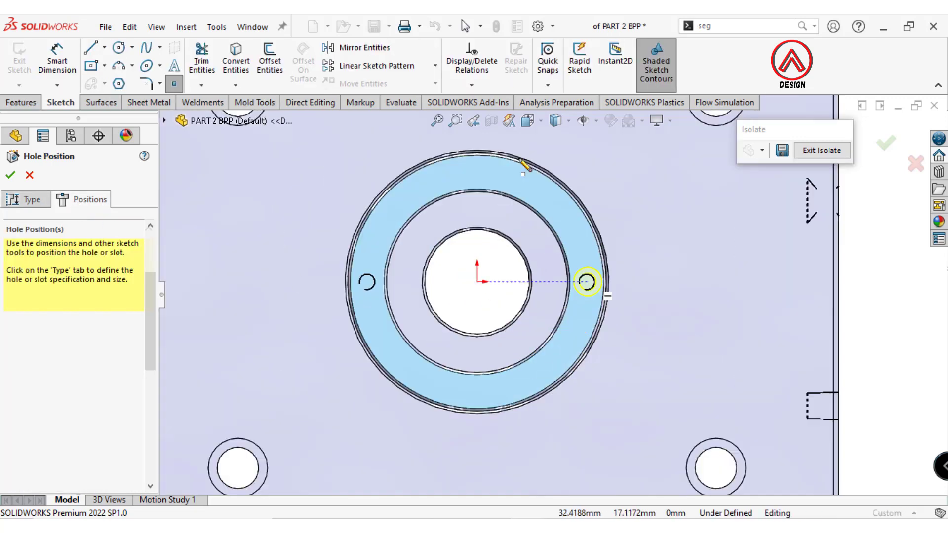
pyautogui.click(556, 120)
pyautogui.click(556, 197)
pyautogui.scroll(2, 593, 287)
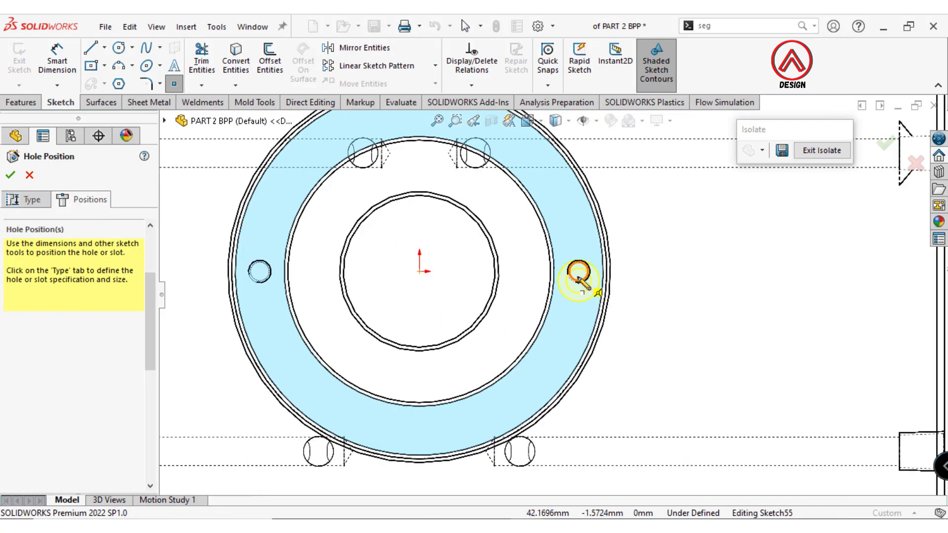
pyautogui.click(578, 271)
pyautogui.click(259, 271)
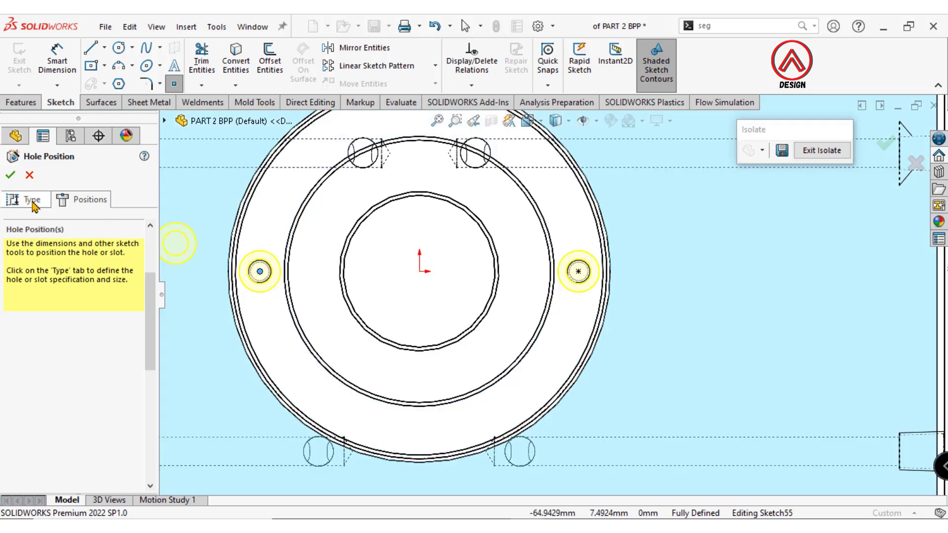
# - Limit the holes' feature scope to Chamfer11 and confirm the M6 screw holes
pyautogui.click(33, 201)
pyautogui.scroll(-5, 146, 356)
pyautogui.scroll(-5, 99, 375)
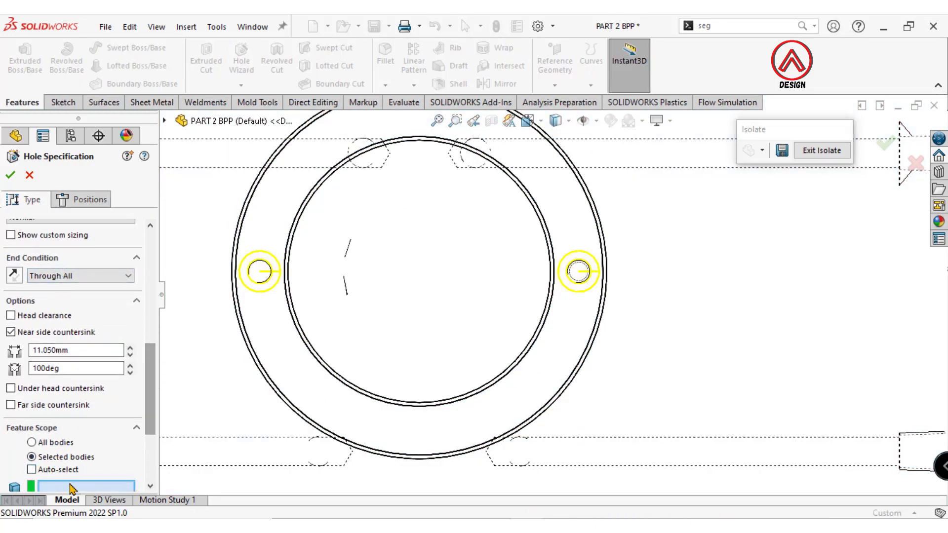
pyautogui.scroll(-2, 473, 296)
pyautogui.moveTo(474, 296); pyautogui.dragTo(523, 208, button='middle')
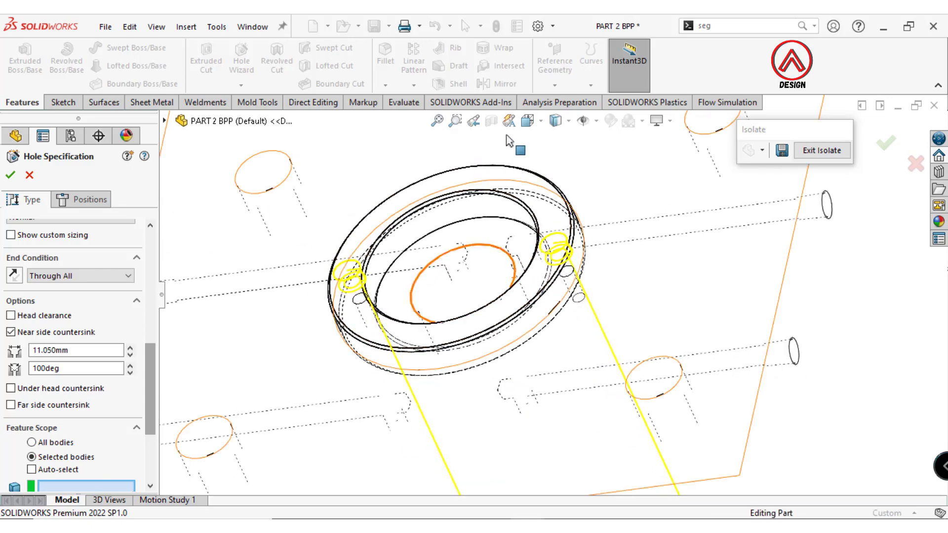
pyautogui.click(556, 120)
pyautogui.click(557, 143)
pyautogui.click(380, 231)
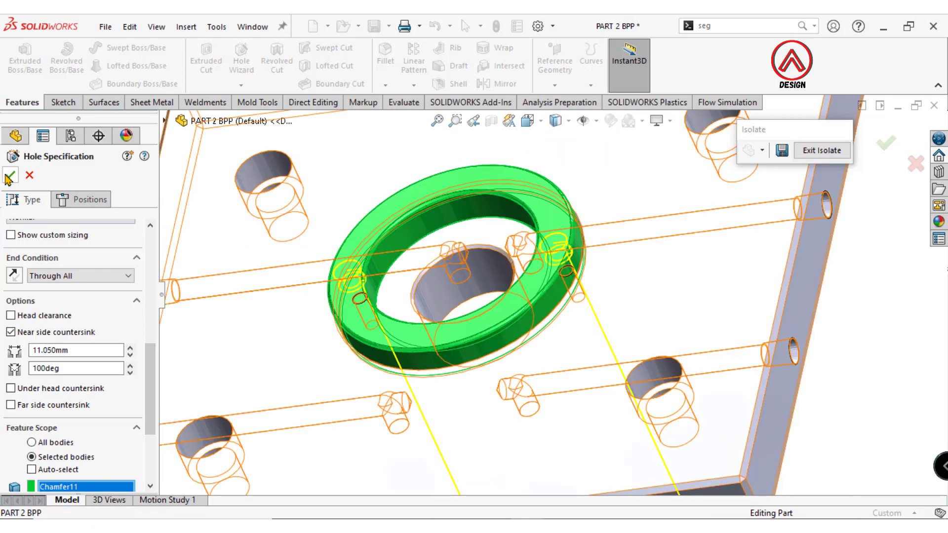
pyautogui.press('Return')
# - Exit isolation to show the full mold stack shaded with edges and start a section view
pyautogui.moveTo(745, 275); pyautogui.dragTo(591, 242, button='middle')
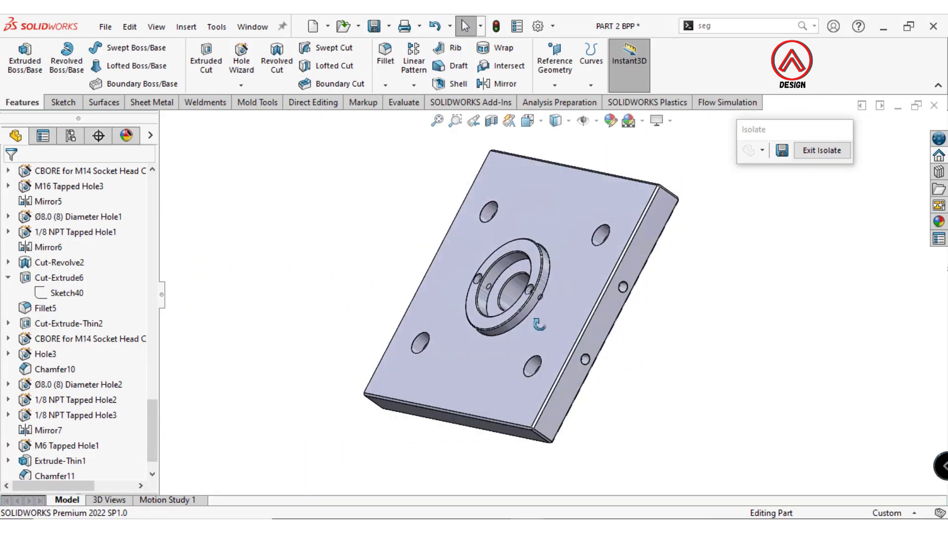
pyautogui.click(821, 150)
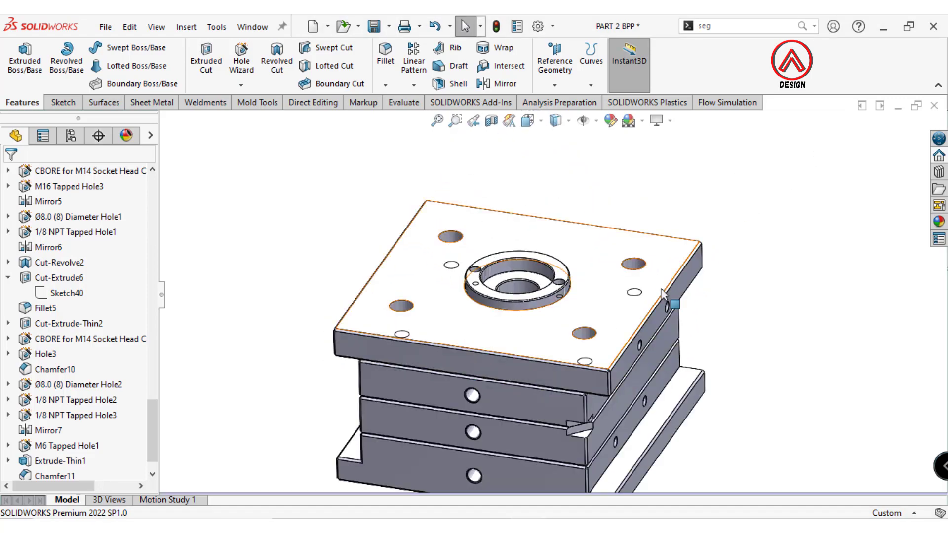
pyautogui.scroll(3, 599, 354)
pyautogui.moveTo(598, 351)
pyautogui.mouseDown(button='middle')
pyautogui.moveTo(603, 302)
pyautogui.moveTo(561, 388)
pyautogui.mouseUp(button='middle')
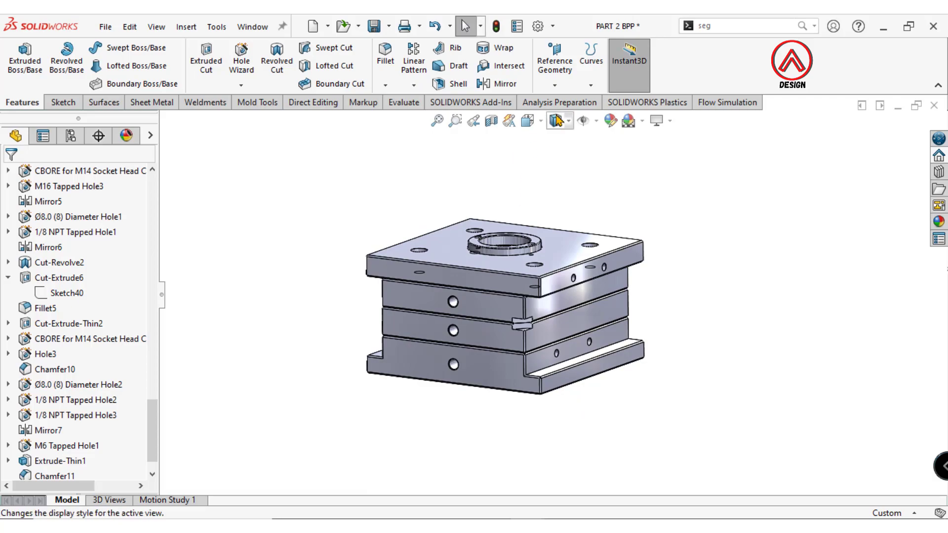
pyautogui.click(560, 198)
pyautogui.moveTo(560, 198)
pyautogui.mouseDown(button='middle')
pyautogui.moveTo(443, 313)
pyautogui.moveTo(494, 302)
pyautogui.moveTo(547, 108)
pyautogui.mouseUp(button='middle')
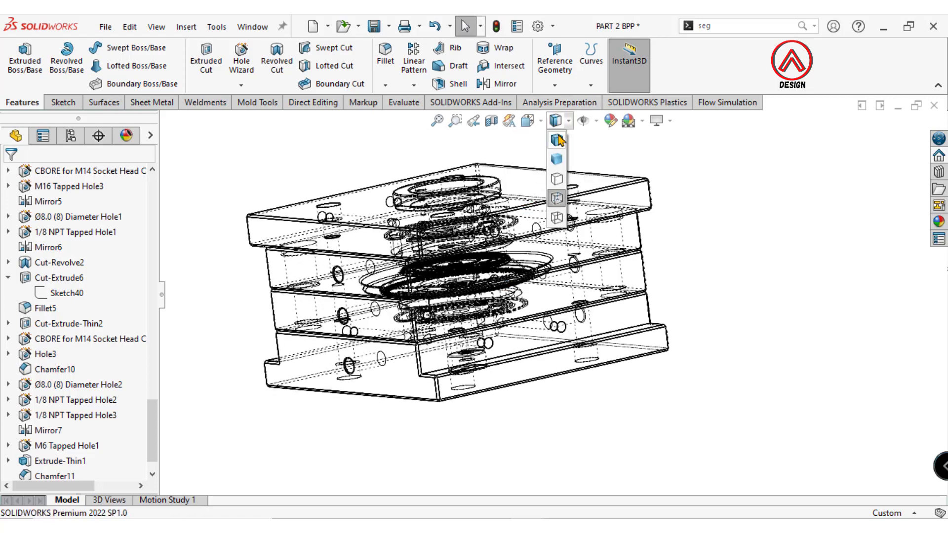
pyautogui.click(558, 140)
pyautogui.click(491, 121)
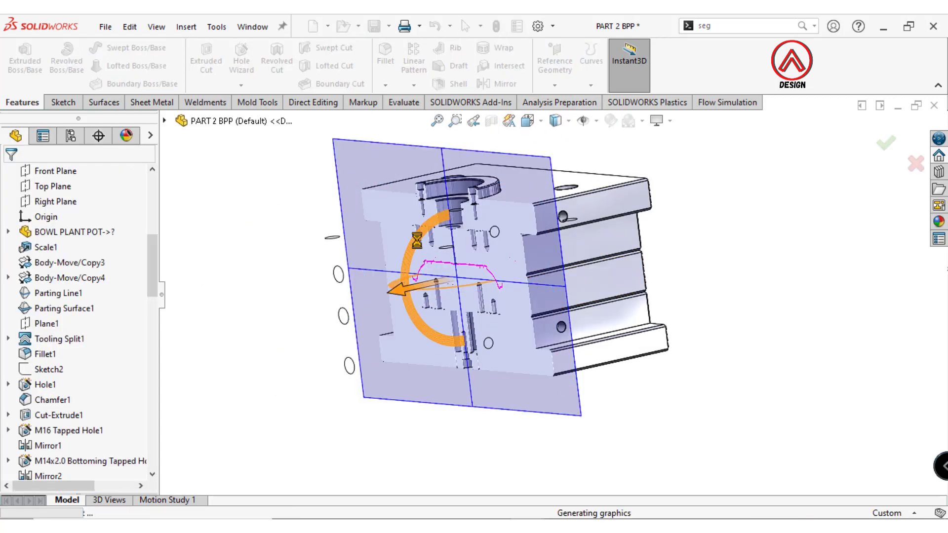
# - Apply the section cut and inspect the sectioned mold from front and tilted views
pyautogui.press('Return')
pyautogui.hotkey('ctrl', '1')
pyautogui.scroll(3, 490, 215)
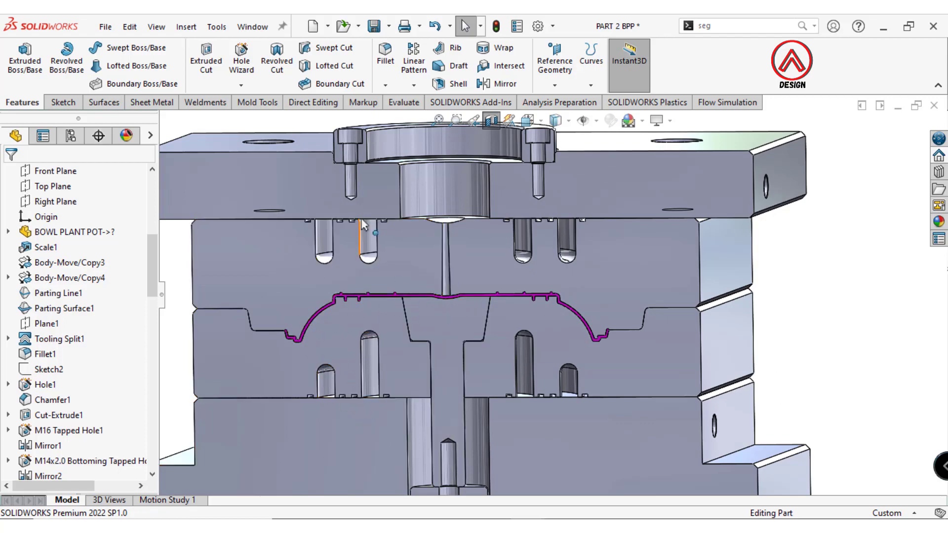
pyautogui.press('f')
pyautogui.moveTo(573, 311); pyautogui.dragTo(487, 437, button='middle')
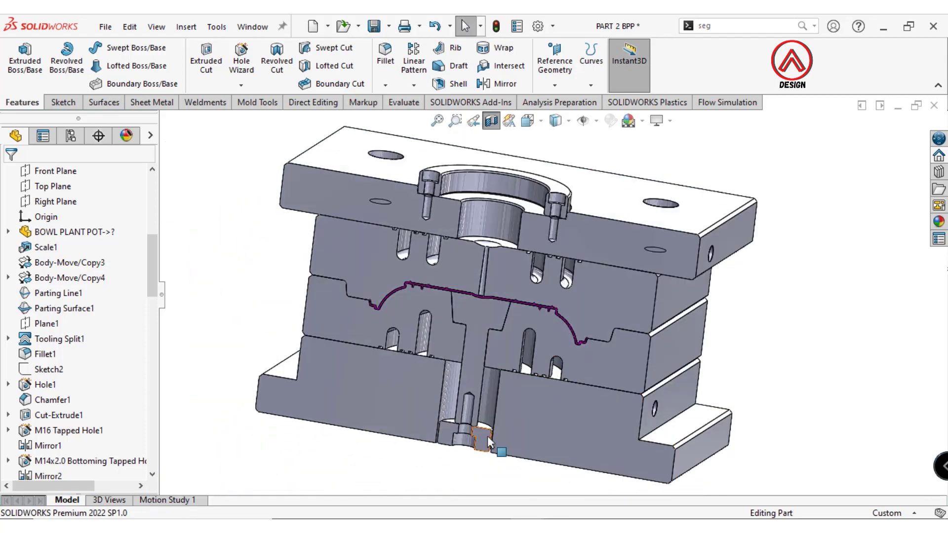
pyautogui.scroll(-3, 457, 401)
pyautogui.scroll(3, 456, 338)
pyautogui.moveTo(507, 190)
pyautogui.mouseDown(button='middle')
pyautogui.moveTo(629, 146)
pyautogui.moveTo(595, 242)
pyautogui.mouseUp(button='middle')
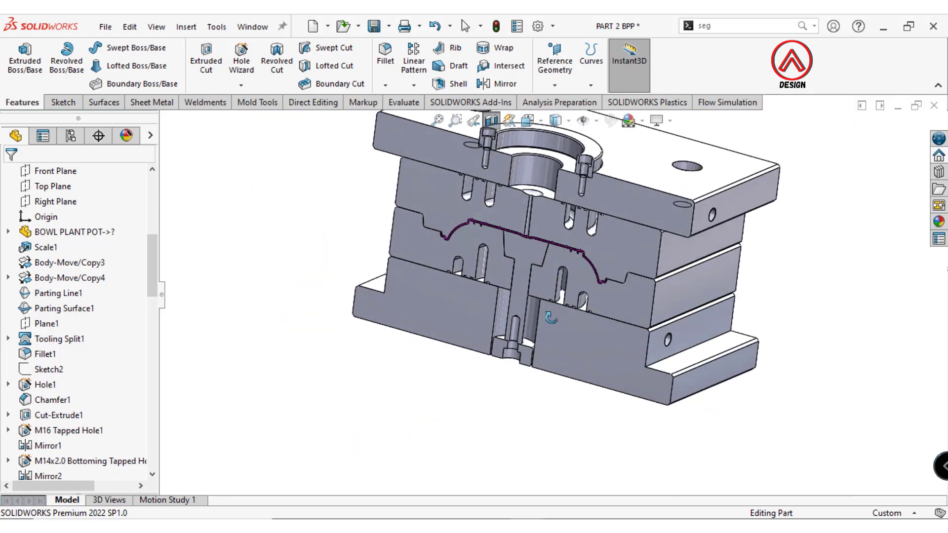
pyautogui.scroll(2, 595, 242)
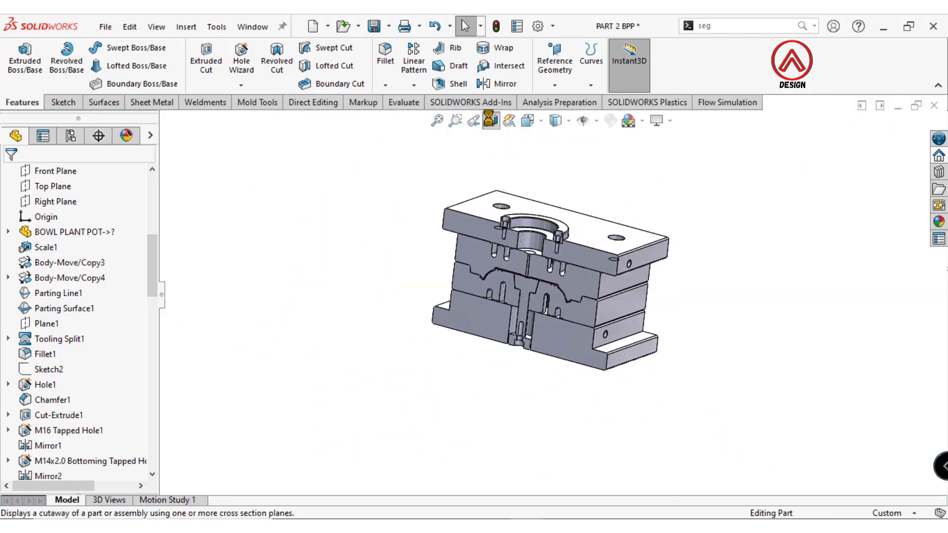
# - Slide the section plane across the mold, then cancel the section and orbit the whole mold
pyautogui.moveTo(486, 305)
pyautogui.mouseDown()
pyautogui.moveTo(452, 355)
pyautogui.moveTo(499, 362)
pyautogui.mouseUp()
pyautogui.hotkey('ctrl', '1')
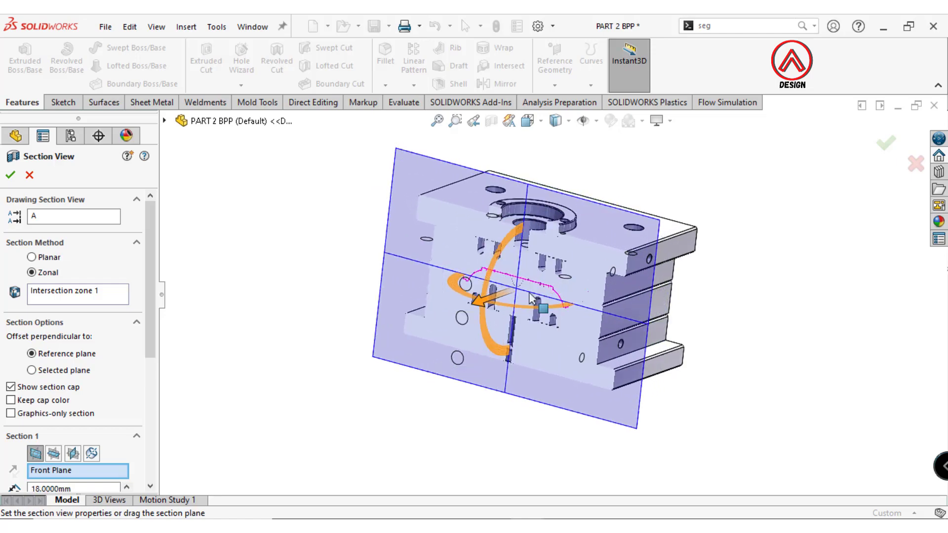
pyautogui.click(30, 175)
pyautogui.moveTo(719, 247)
pyautogui.mouseDown(button='middle')
pyautogui.moveTo(604, 215)
pyautogui.moveTo(514, 173)
pyautogui.mouseUp(button='middle')
pyautogui.moveTo(650, 185); pyautogui.dragTo(690, 274, button='middle')
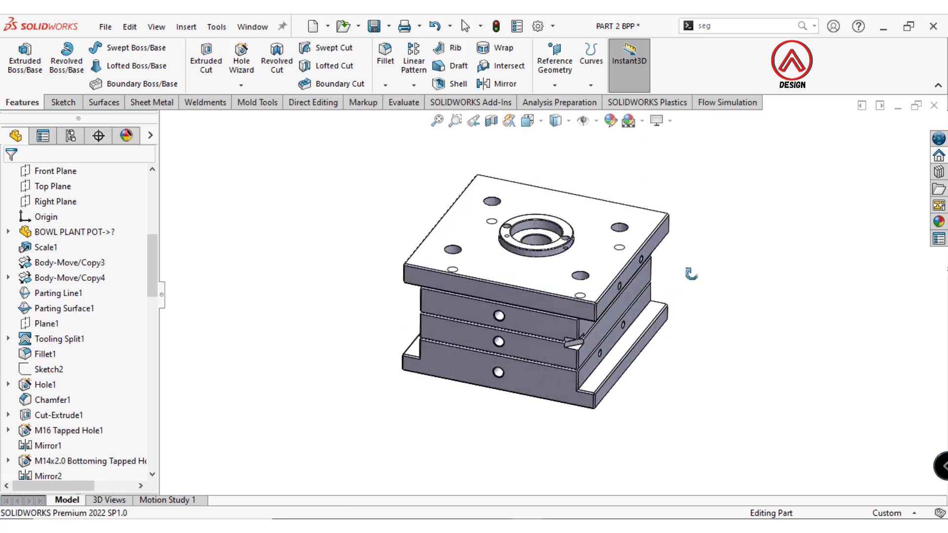